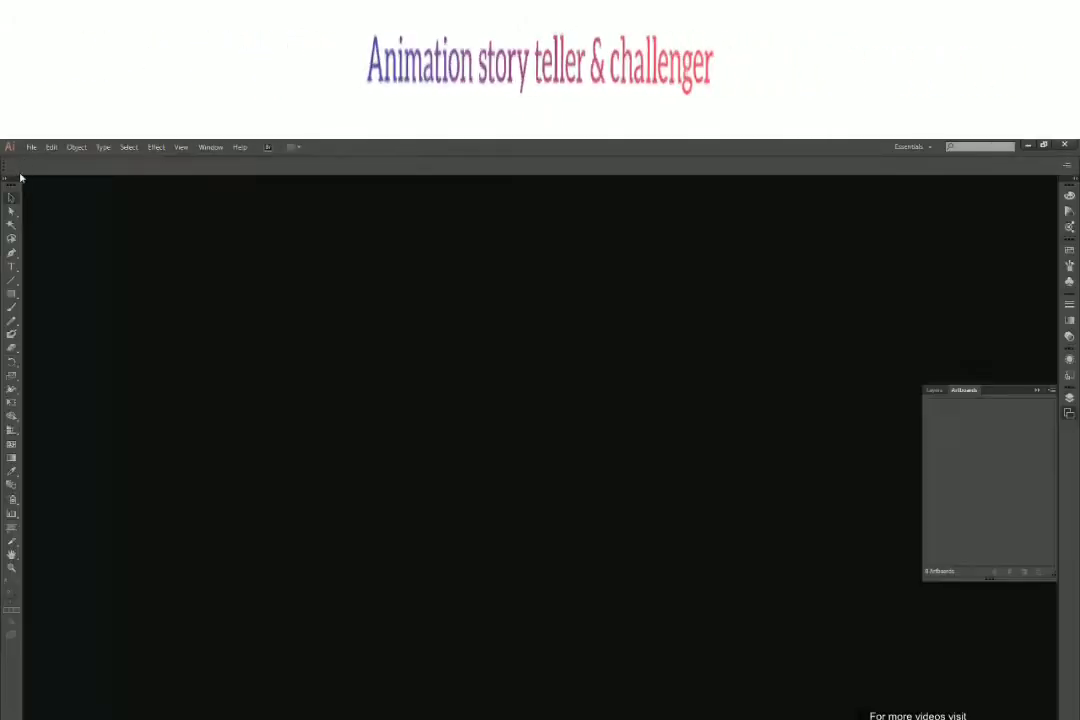
- Create a new B4 document with the number of artboards set to 1
click(31, 147)
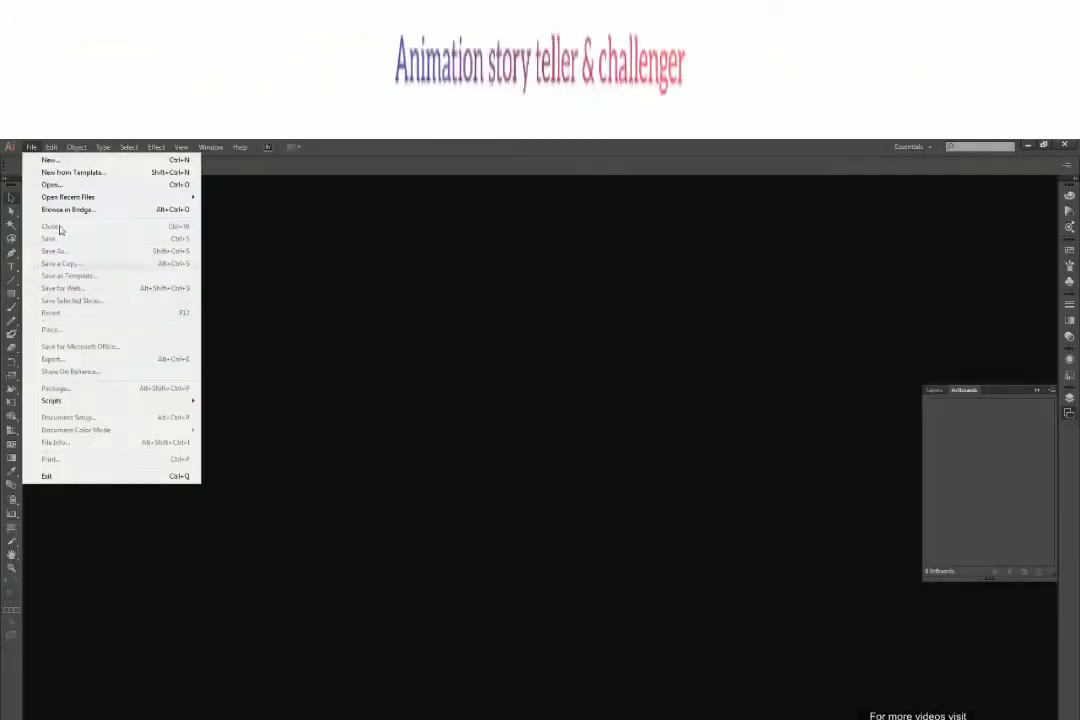
click(78, 163)
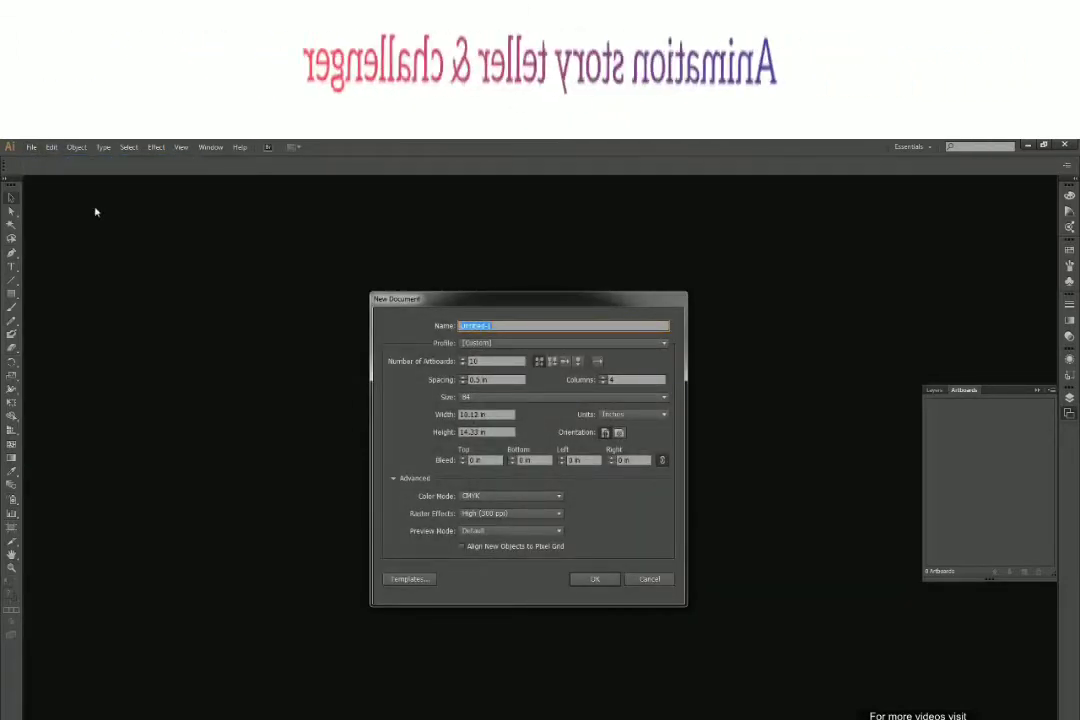
click(464, 362)
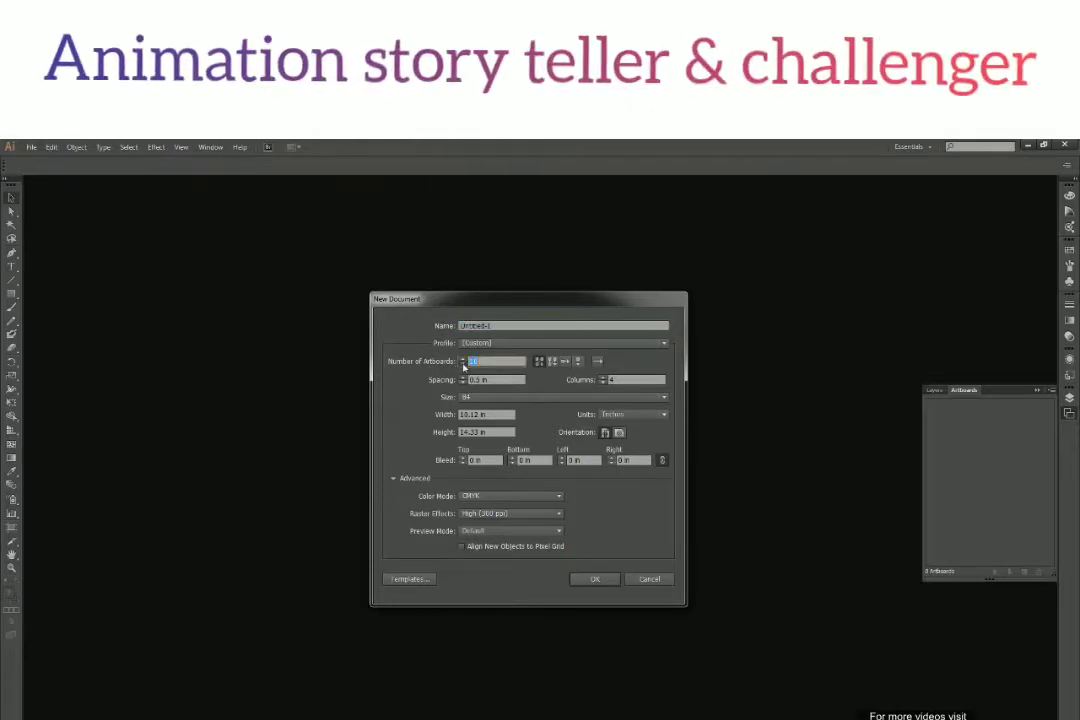
click(463, 365)
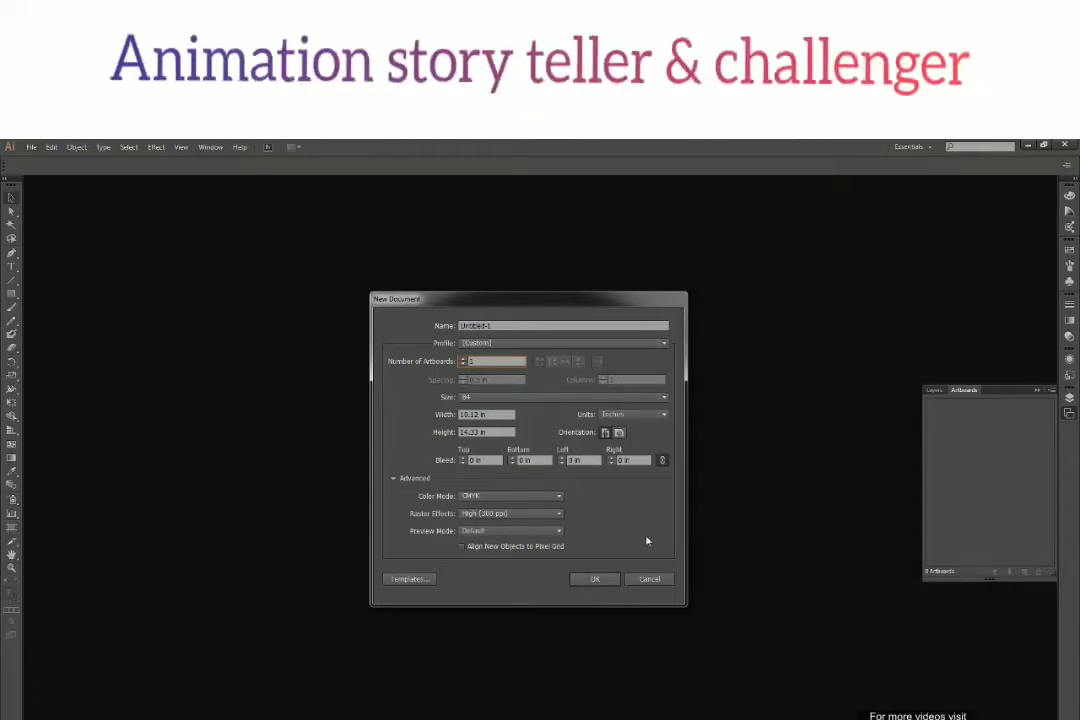
click(595, 582)
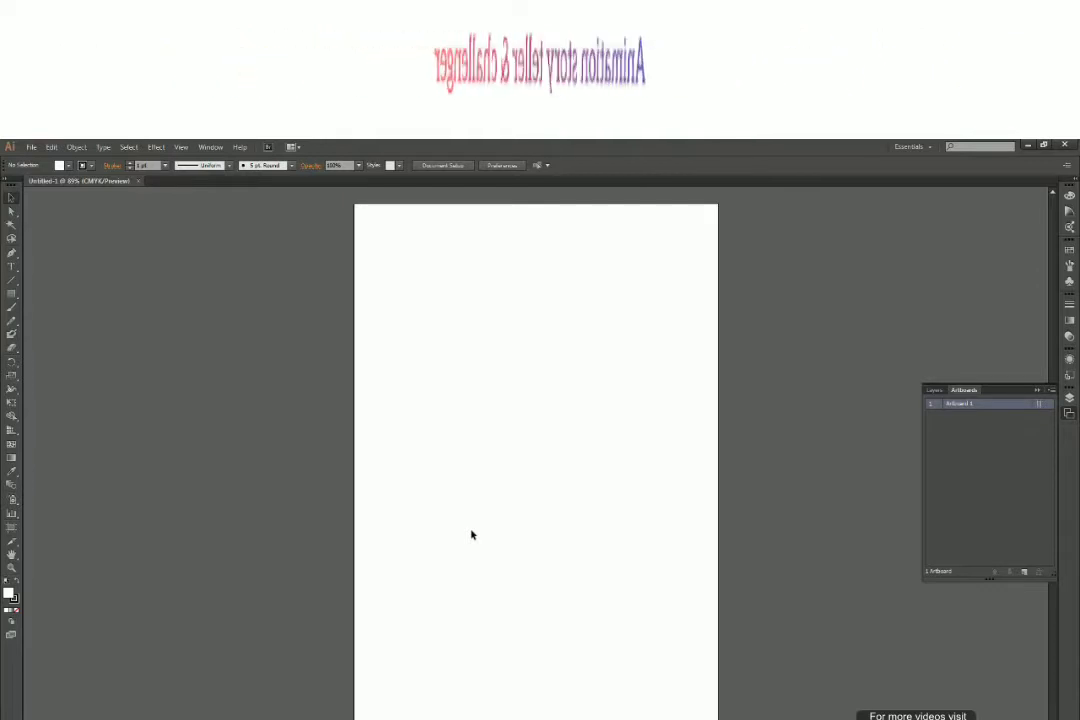
- Show the rulers and add a vertical guide at about 3.5 in and horizontal guides at about 3.4 in and 8.6 in
key(ctrl+r)
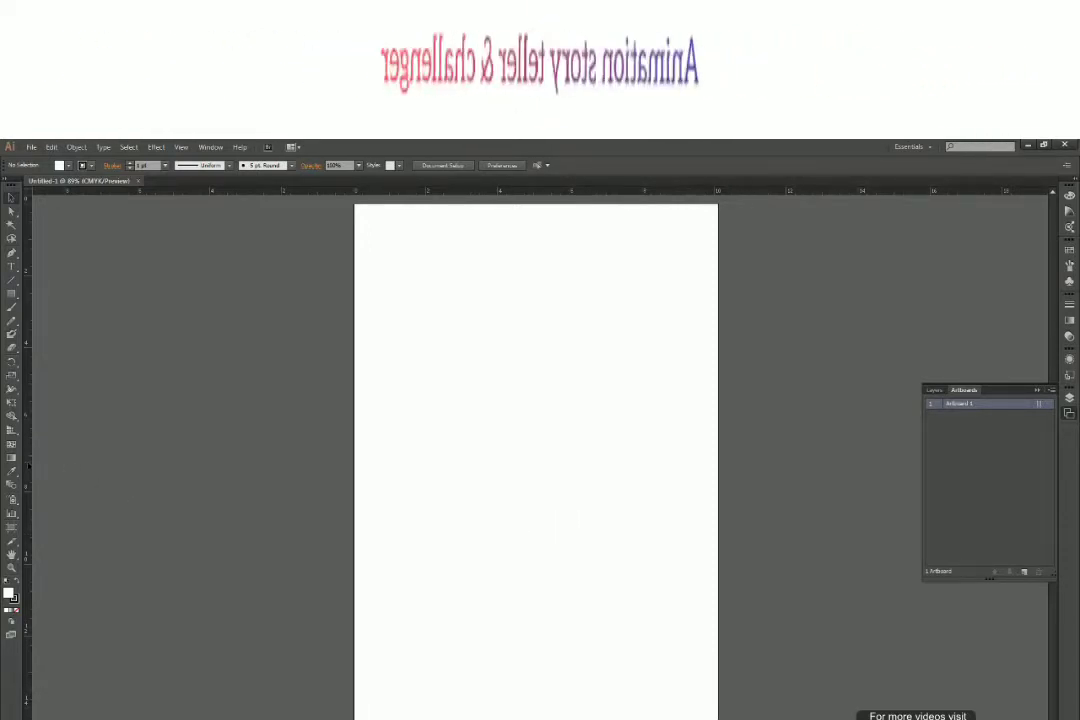
drag(27, 460, 481, 515)
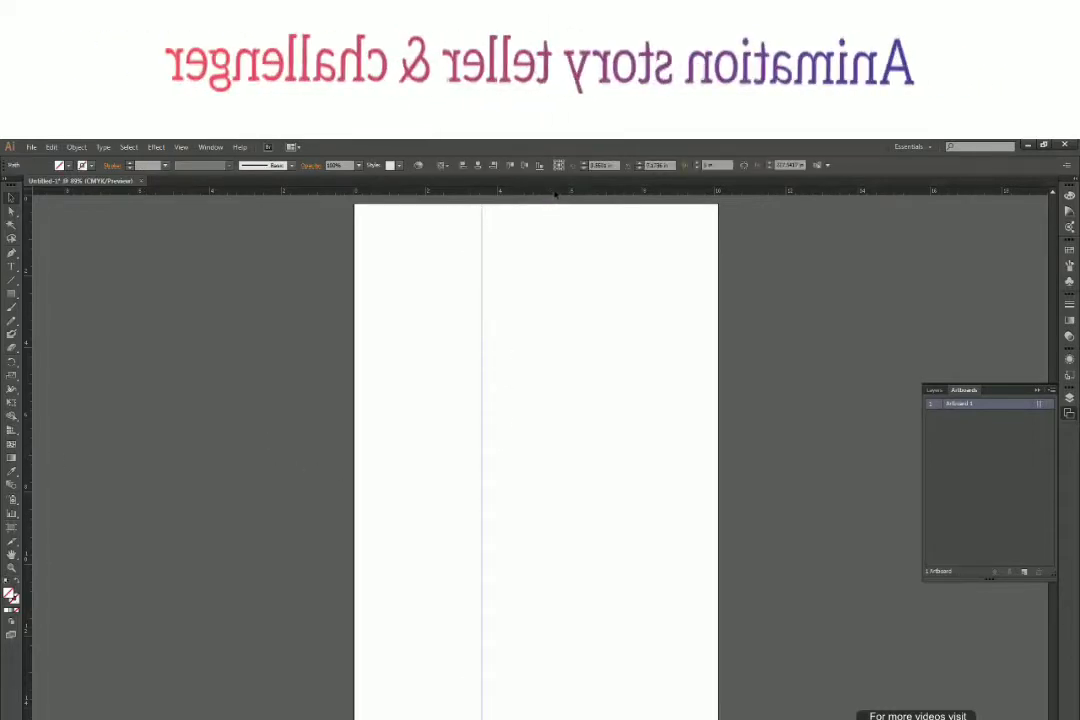
drag(556, 191, 578, 324)
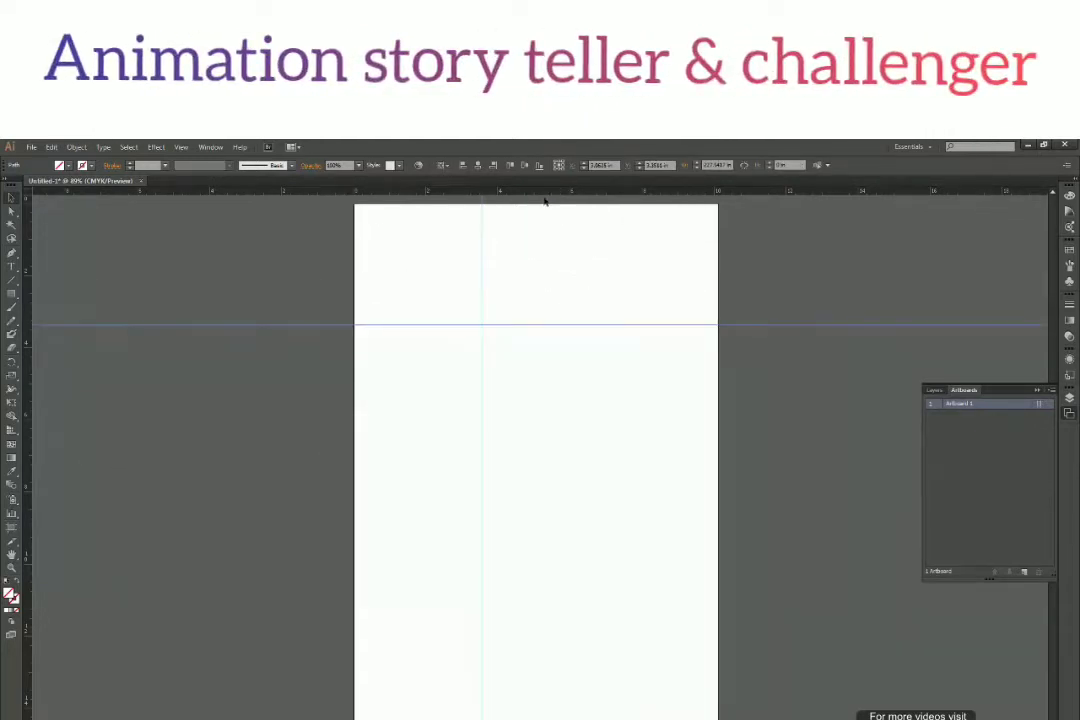
drag(558, 191, 585, 570)
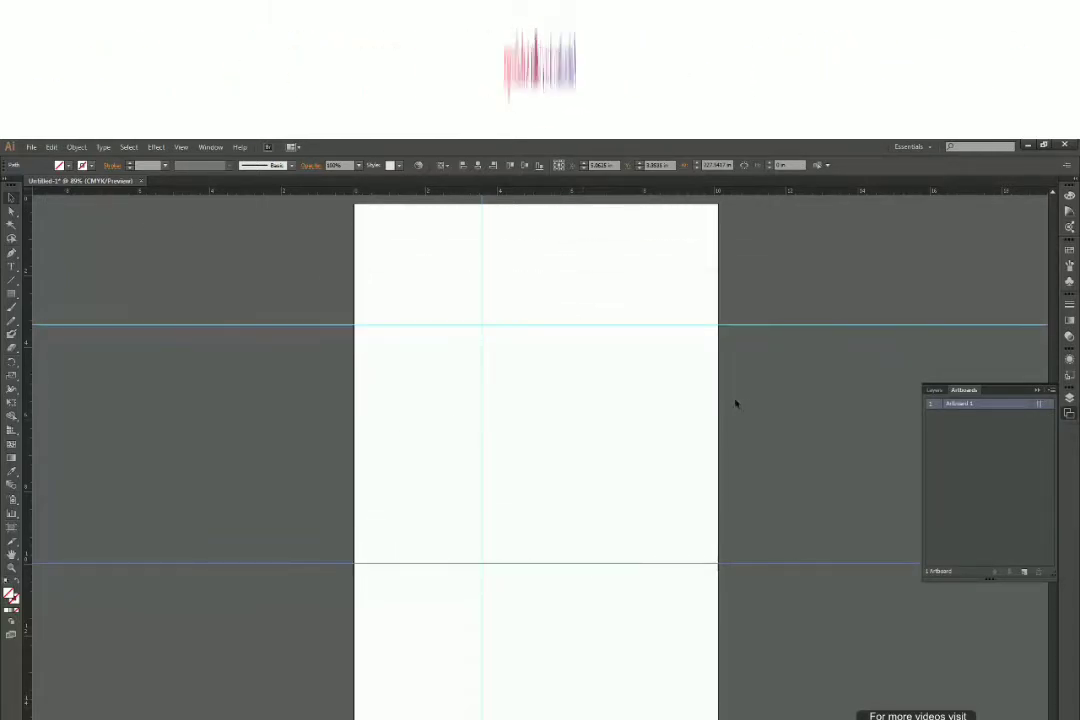
drag(514, 567, 518, 515)
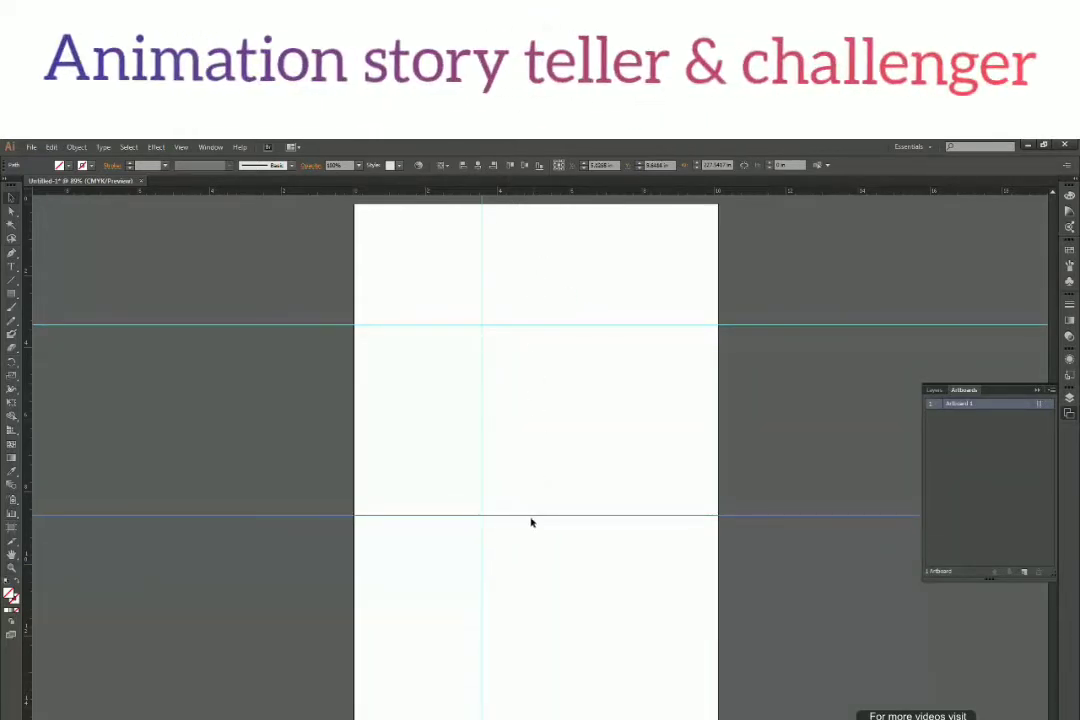
click(540, 468)
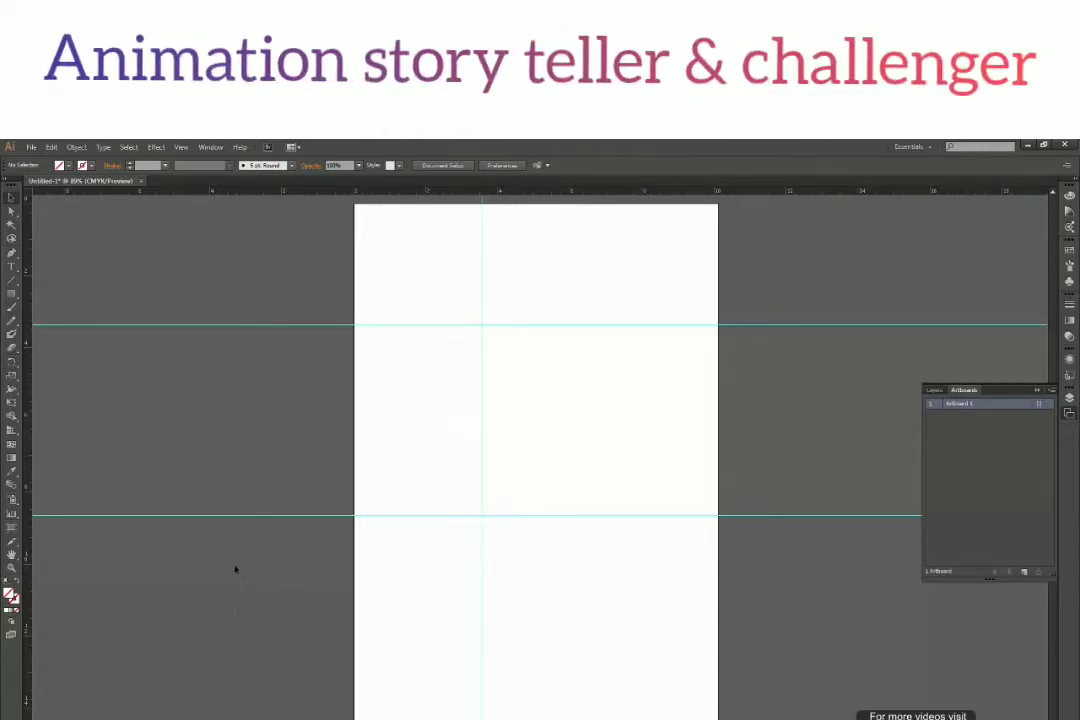
- Add vertical guides left of the artboard and at about 8 in, plus a horizontal guide at about 6 in
drag(291, 571, 265, 557)
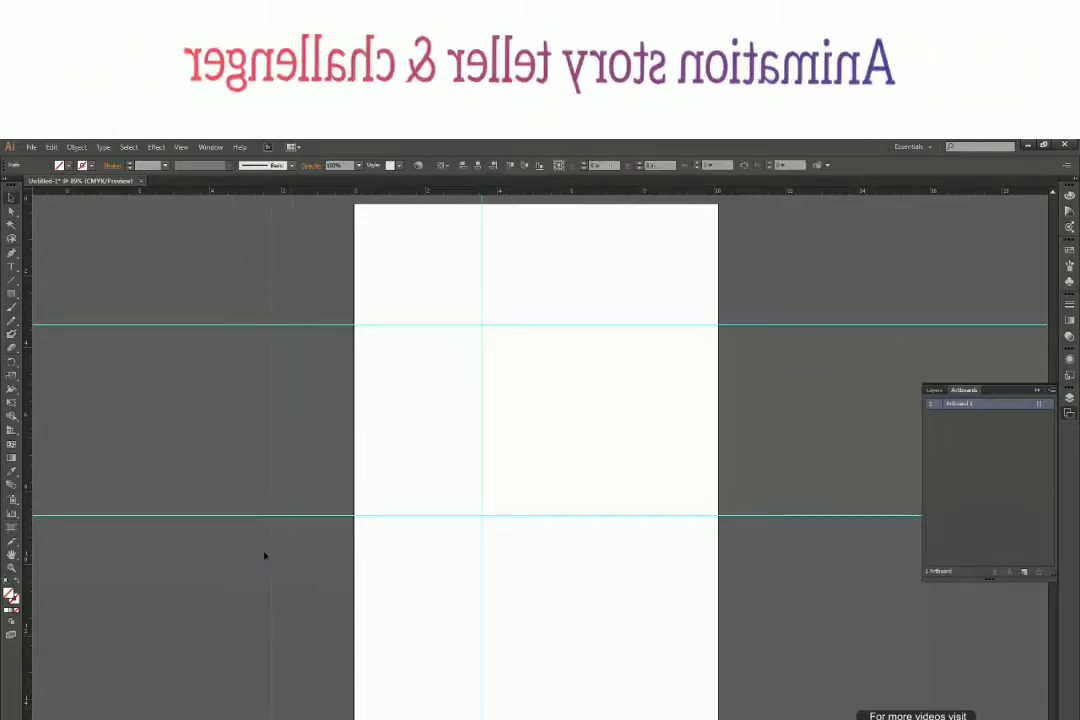
click(316, 564)
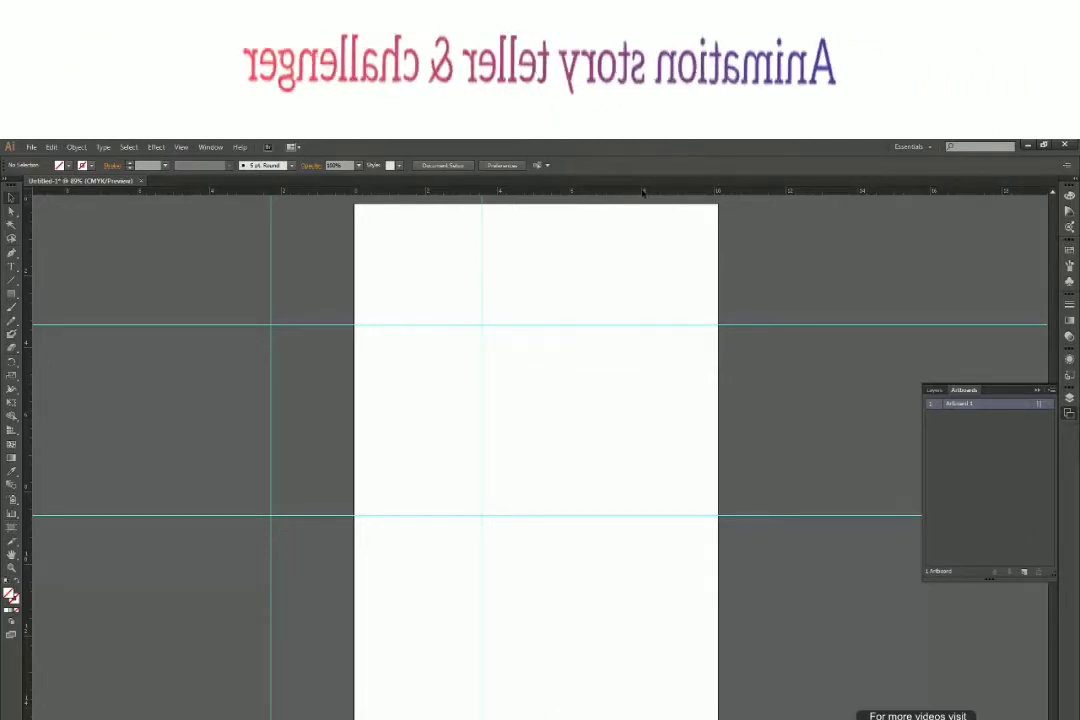
drag(643, 192, 642, 205)
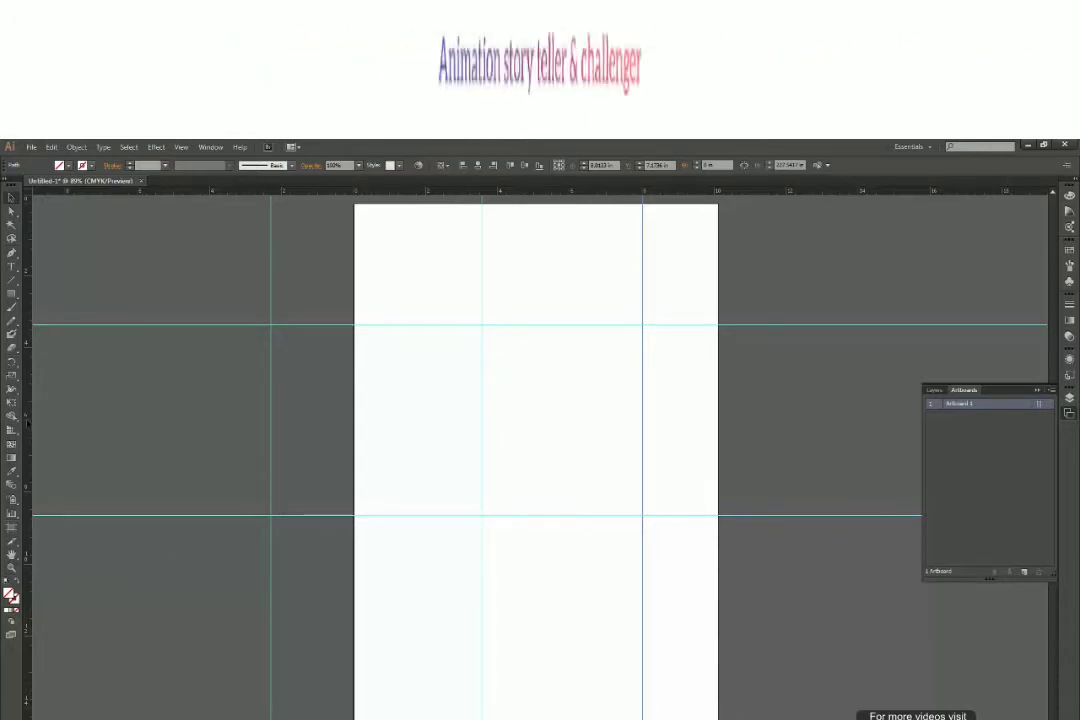
double_click(27, 419)
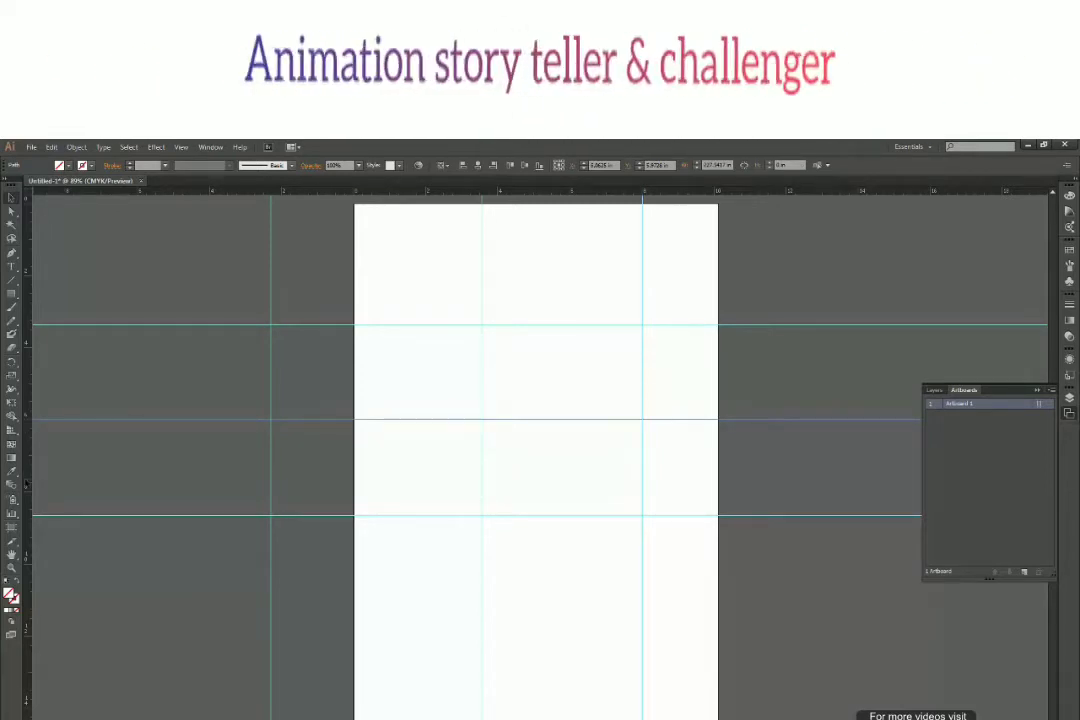
click(771, 640)
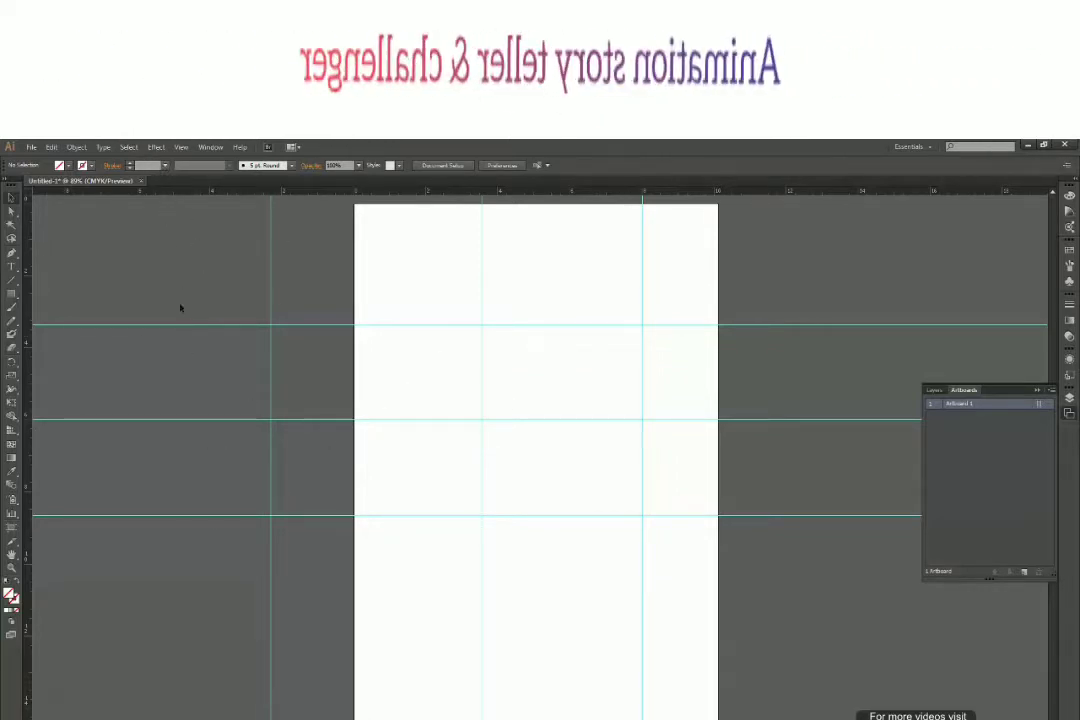
click(181, 147)
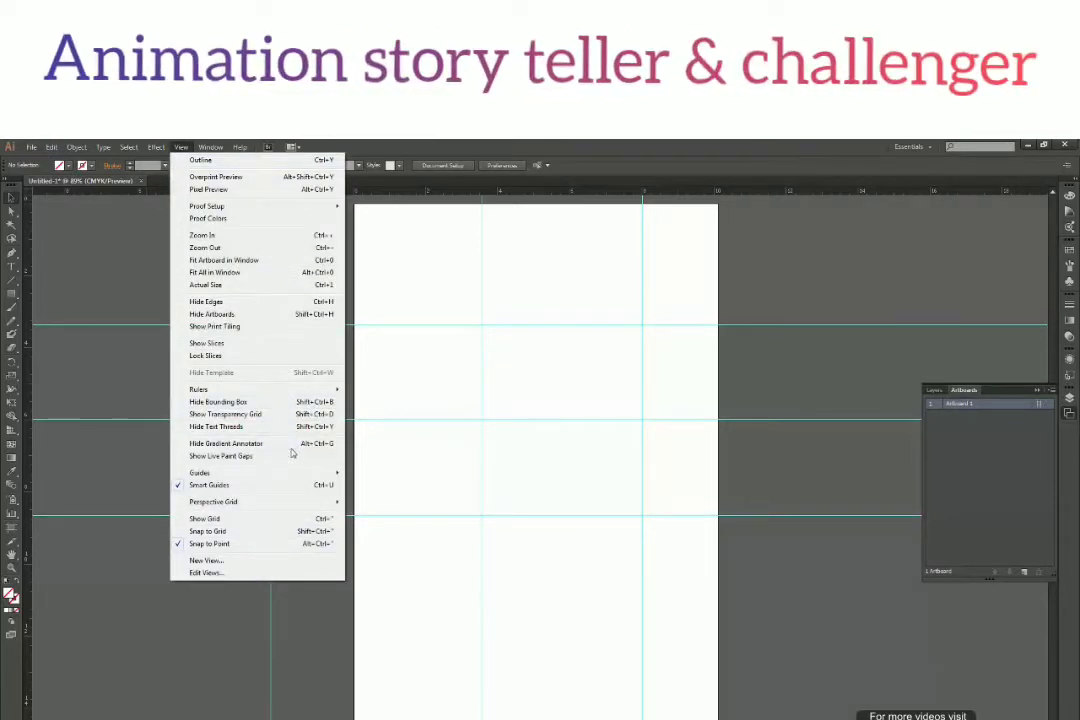
mouse_move(299, 477)
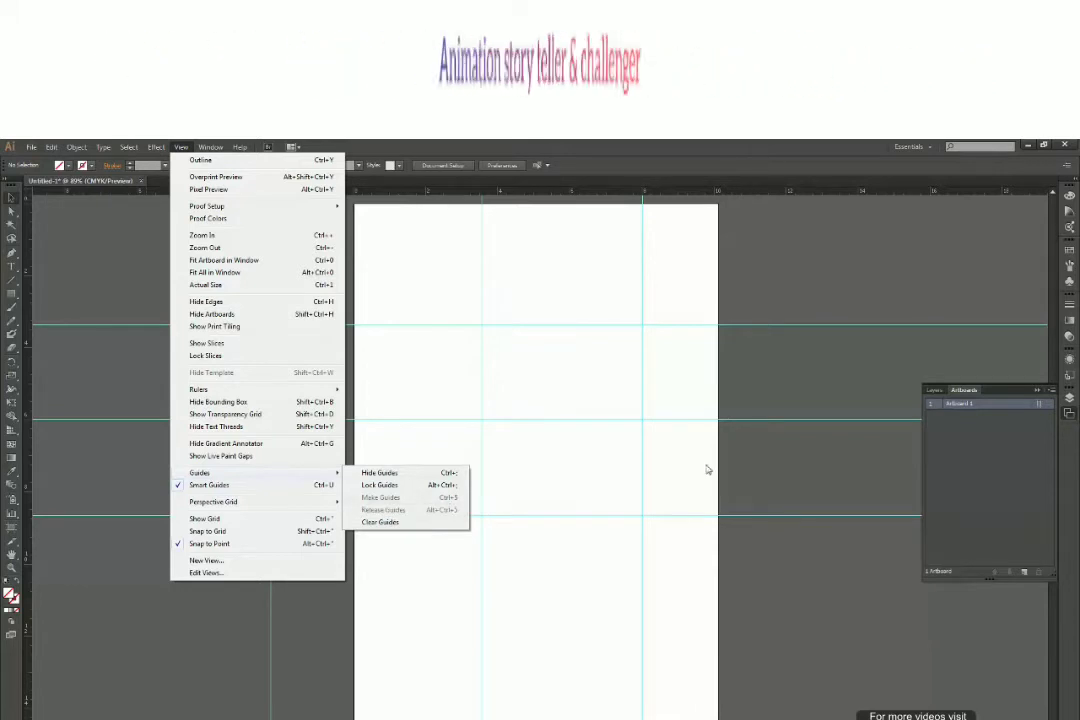
click(867, 393)
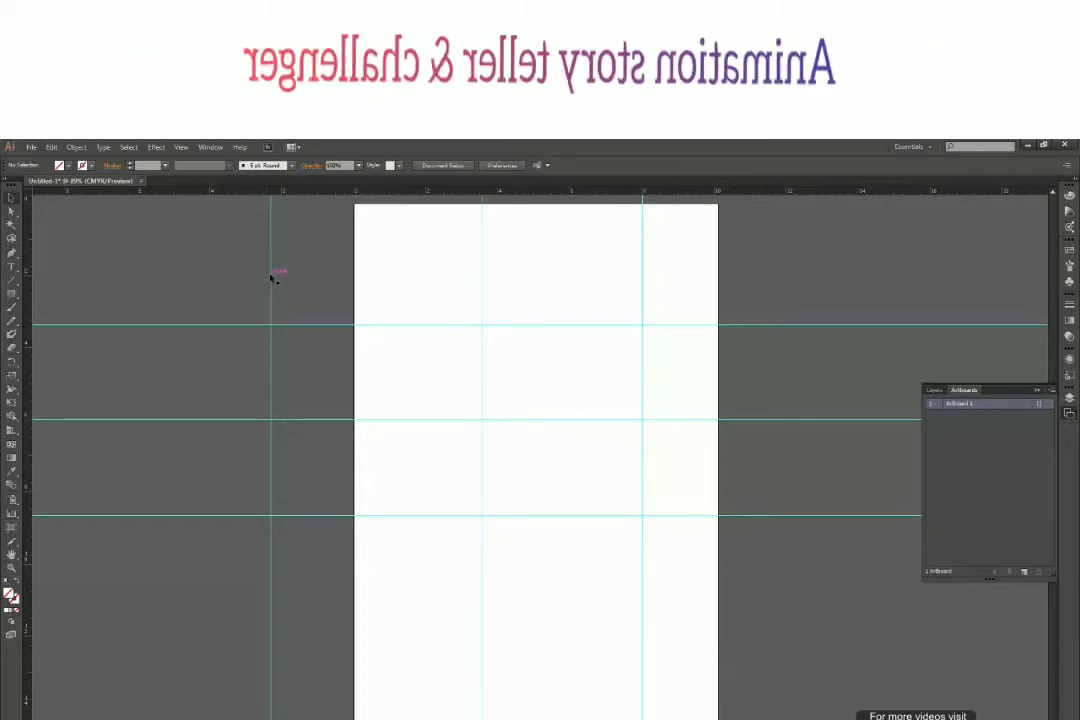
- Move the vertical guide outside the artboard to about 1.1 in and the uppermost horizontal guide to about 0.8 in
drag(273, 277, 392, 295)
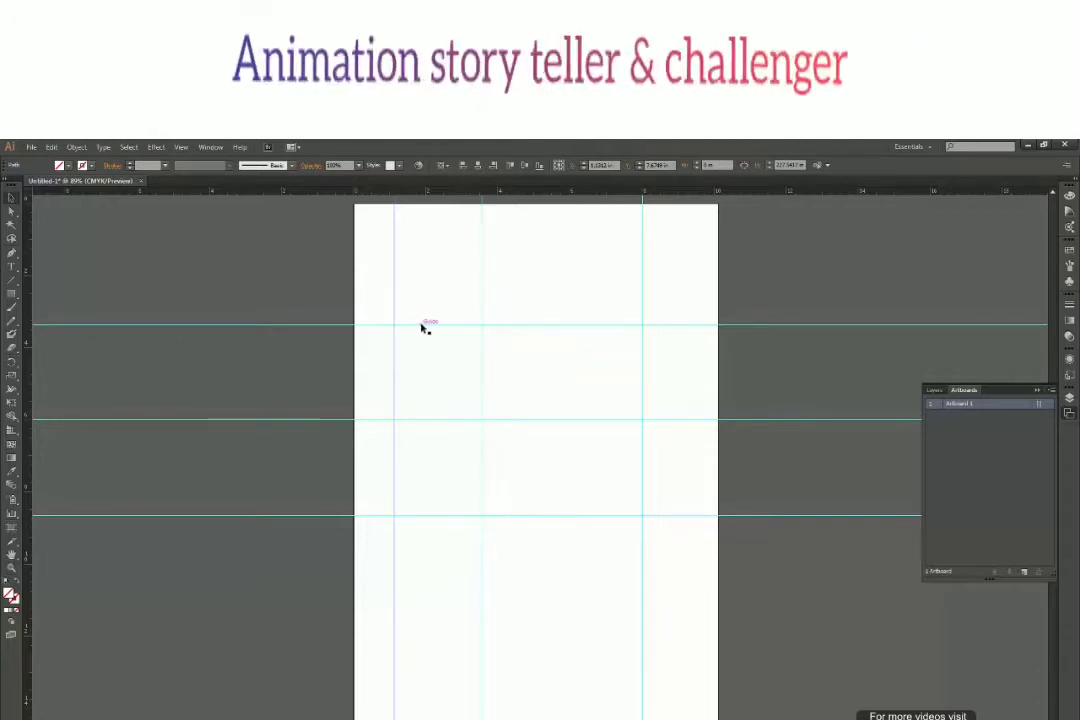
drag(424, 328, 441, 232)
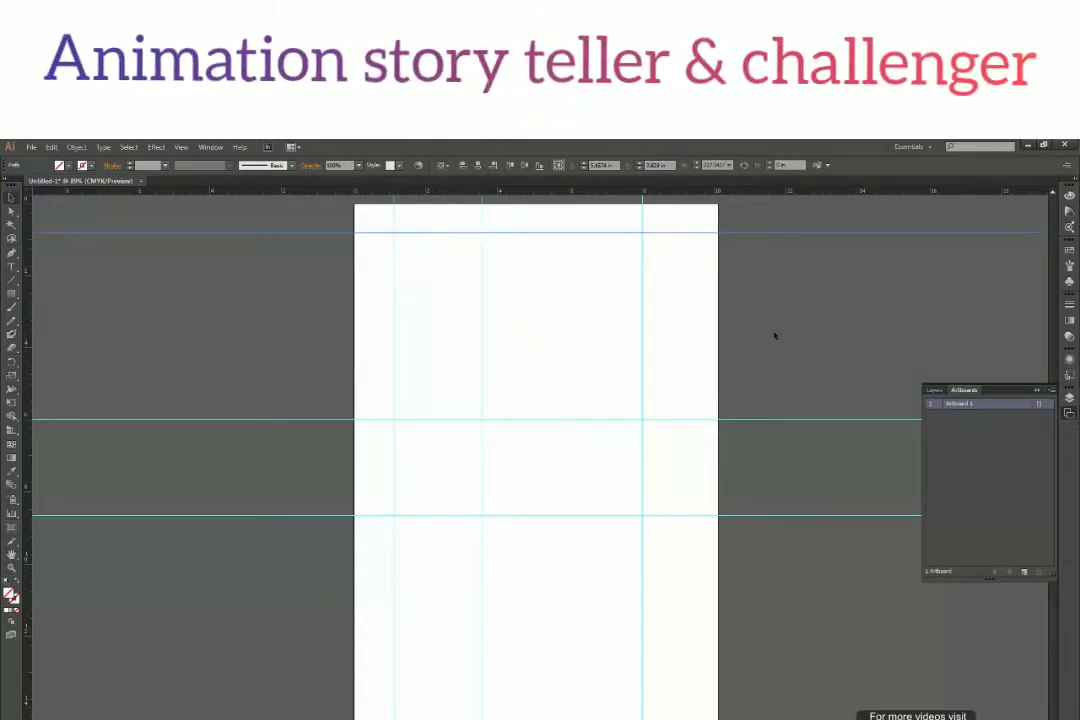
click(855, 345)
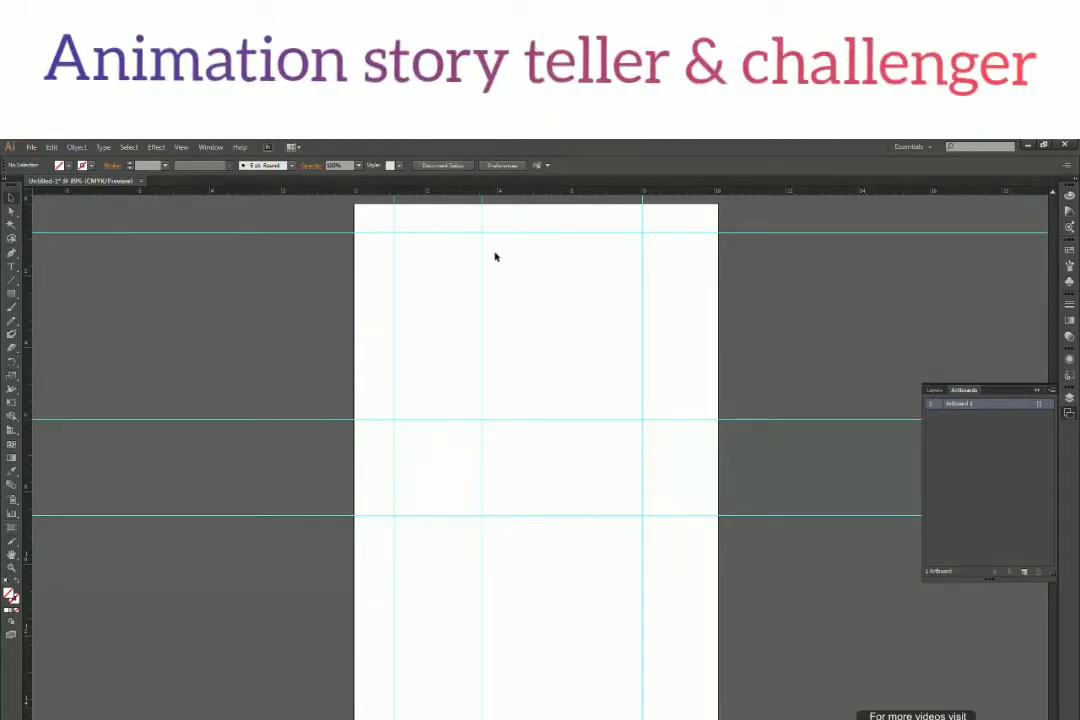
- Change the guide color to Light Red in the Guides & Grid preferences
click(504, 166)
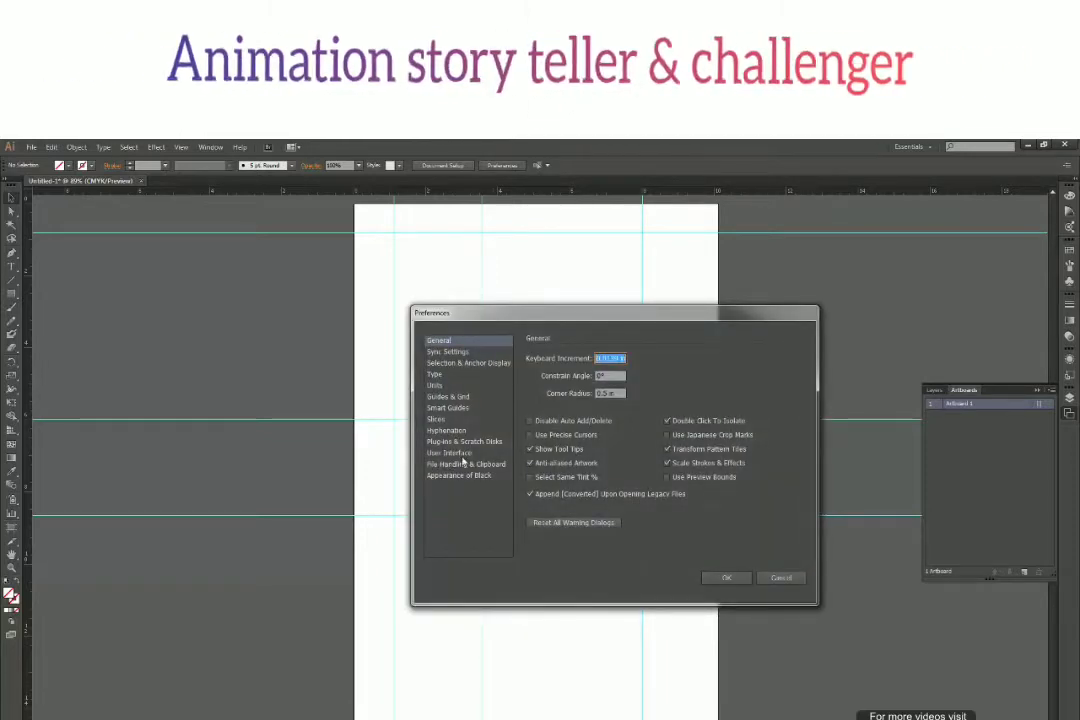
click(448, 396)
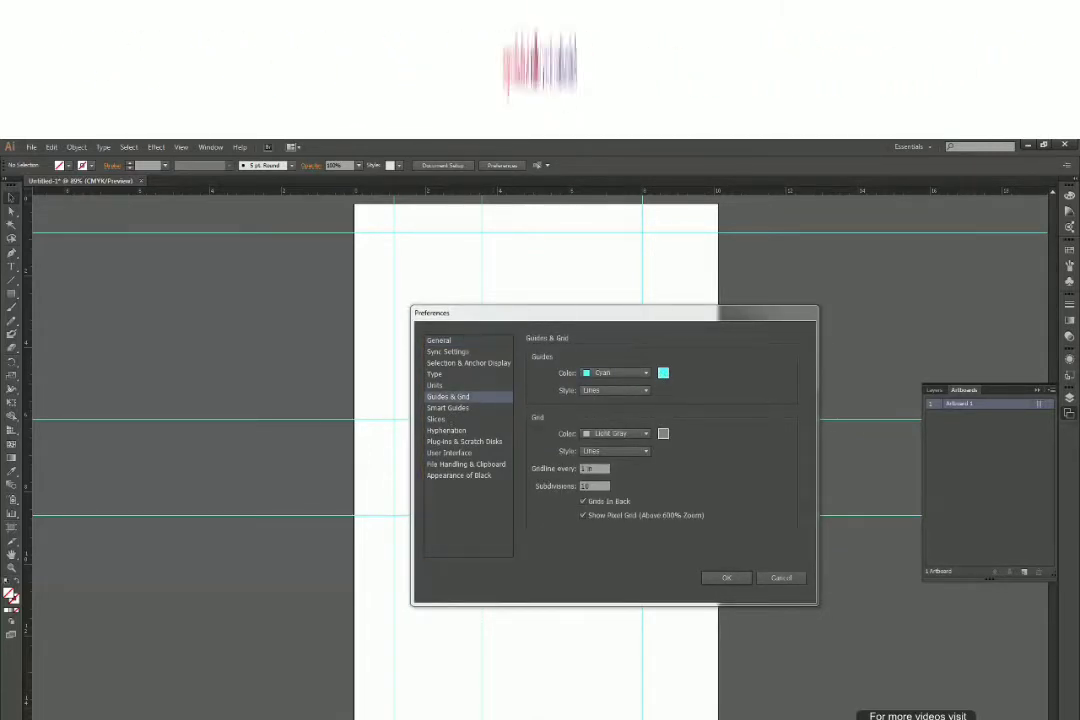
click(663, 372)
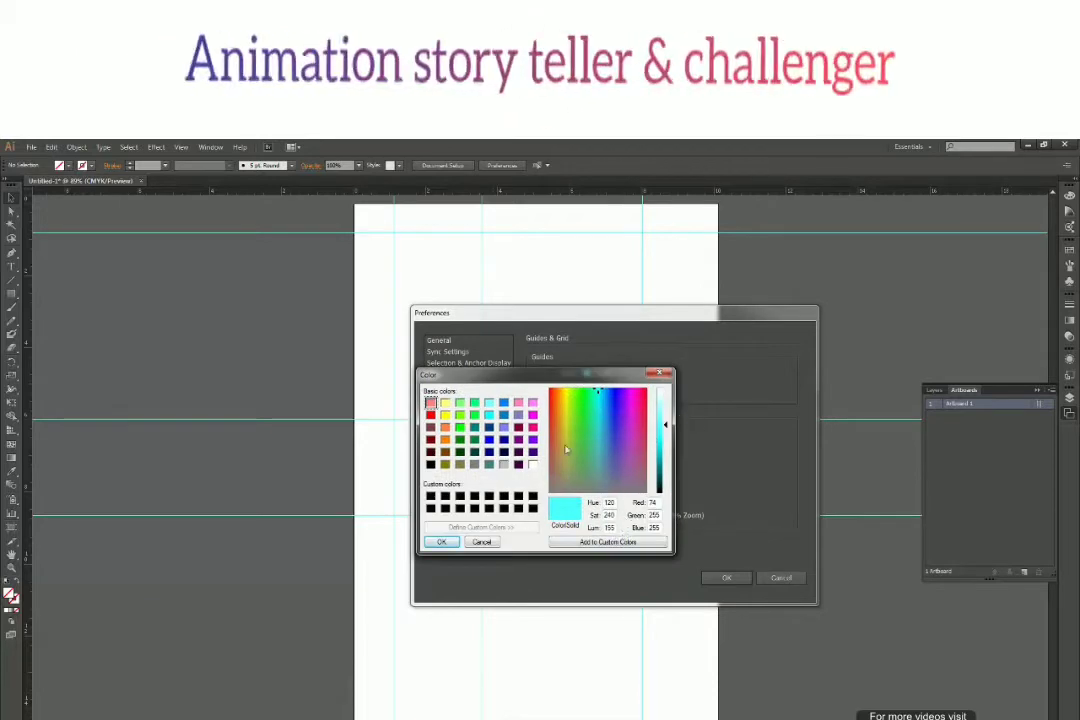
click(481, 541)
click(615, 372)
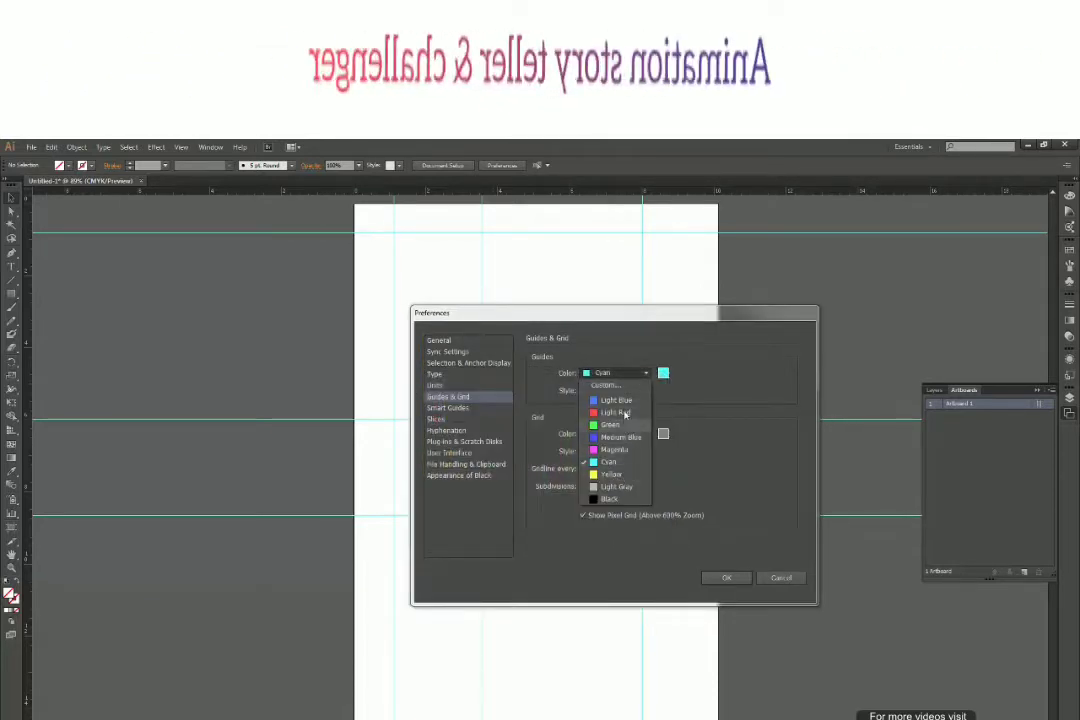
click(615, 411)
click(735, 578)
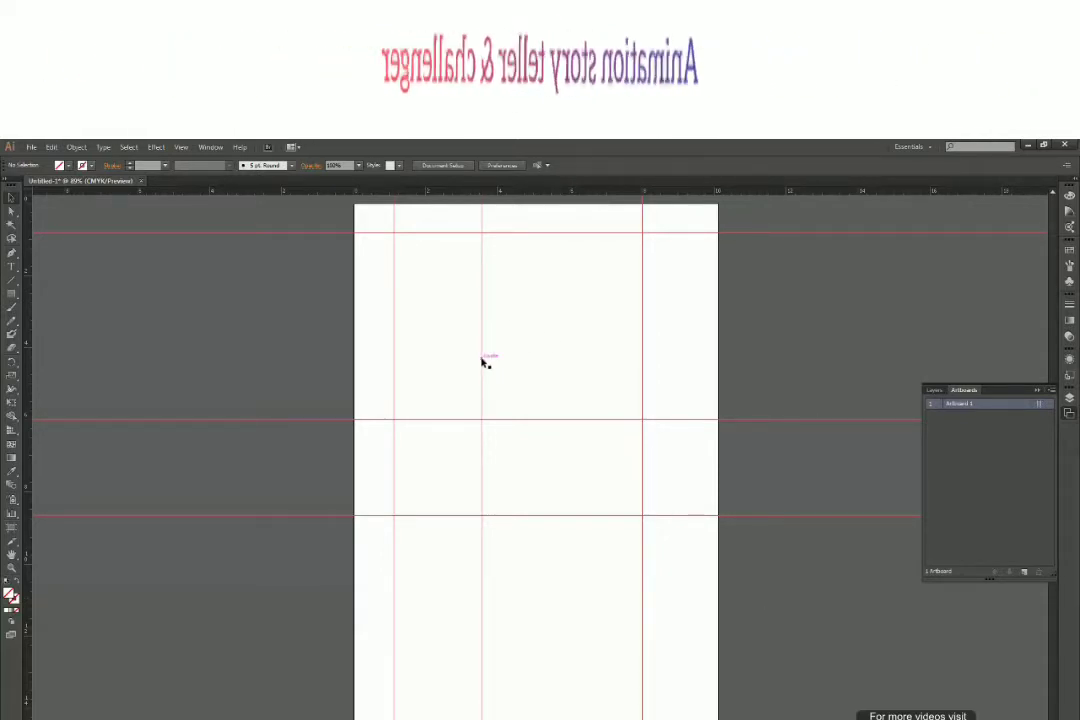
- Move the middle vertical guide to about 4.8 in and shift all three vertical guides together about 1.5 in to the right
drag(481, 362, 529, 369)
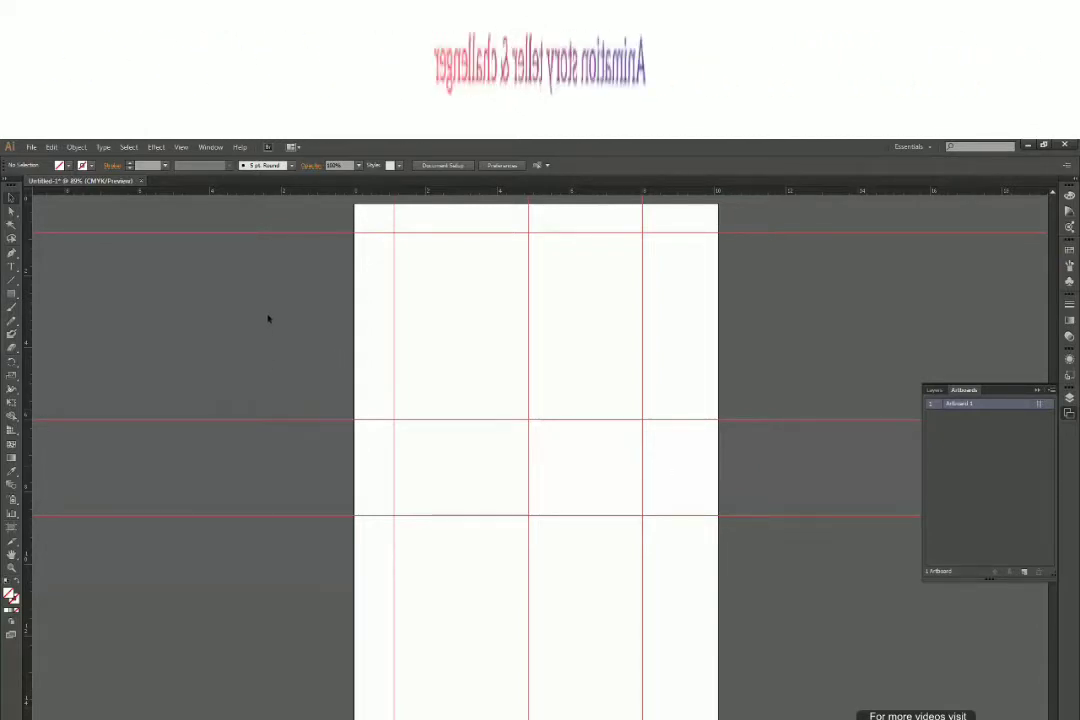
drag(364, 329, 673, 351)
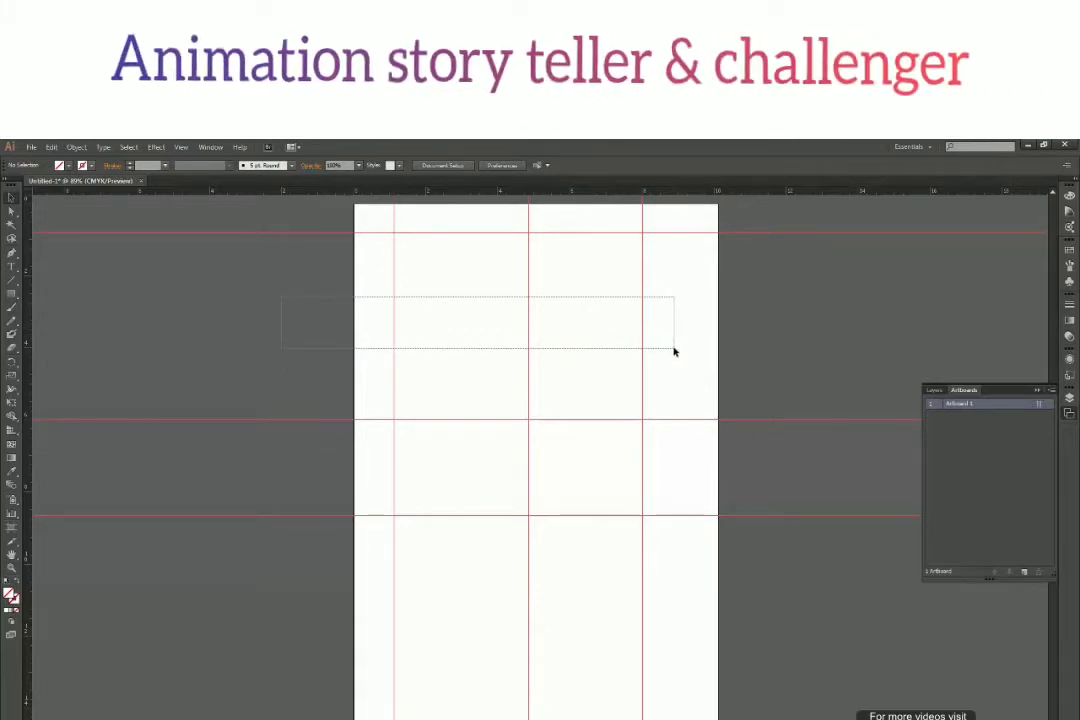
drag(674, 352, 678, 356)
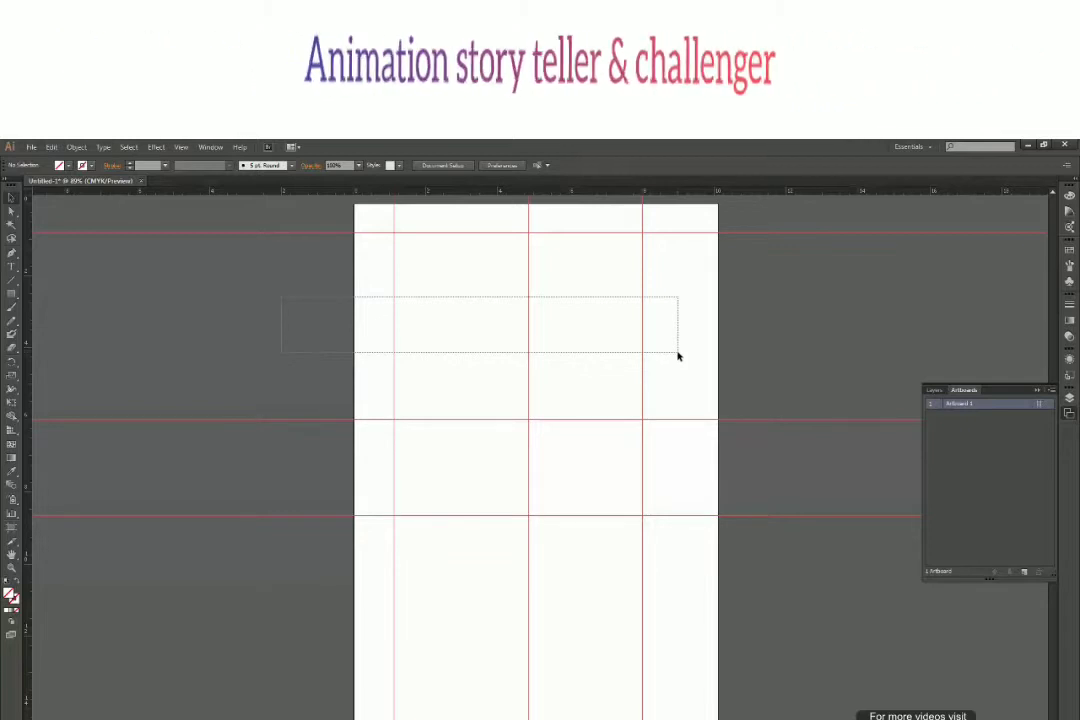
drag(677, 355, 675, 354)
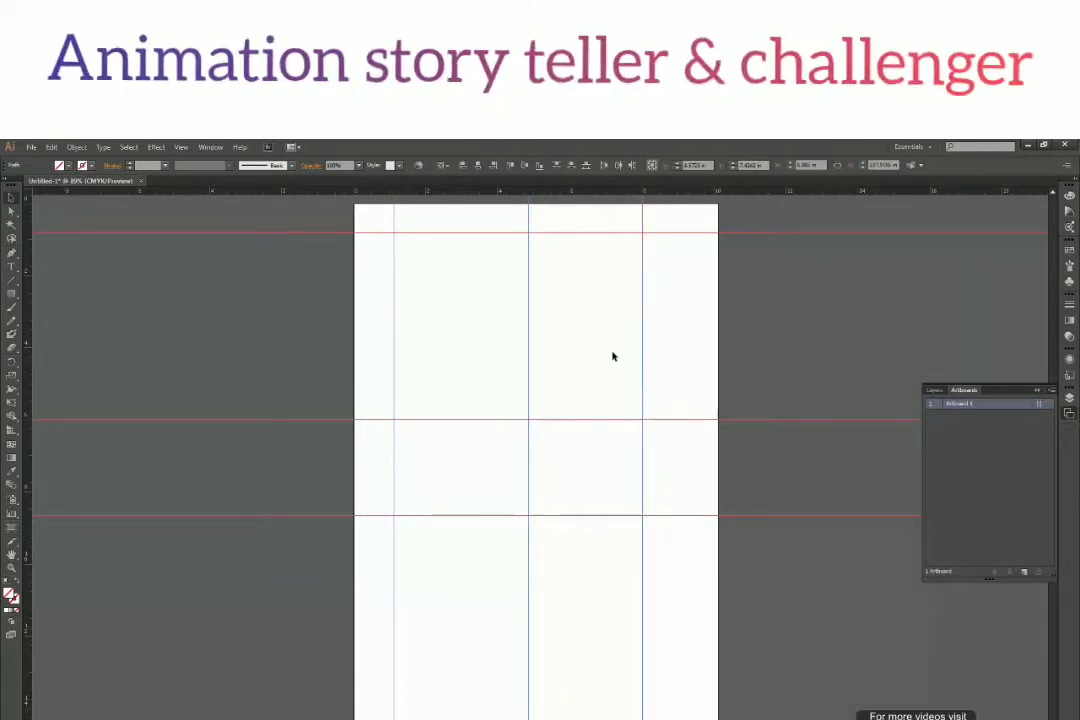
drag(530, 370, 586, 378)
click(716, 369)
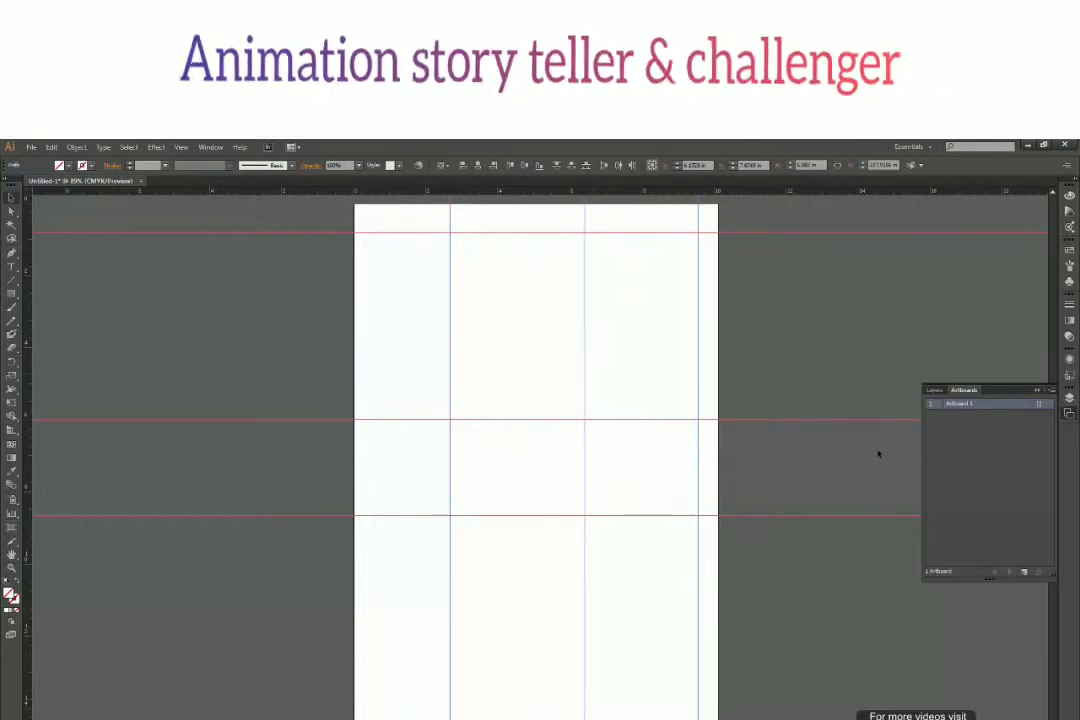
click(800, 353)
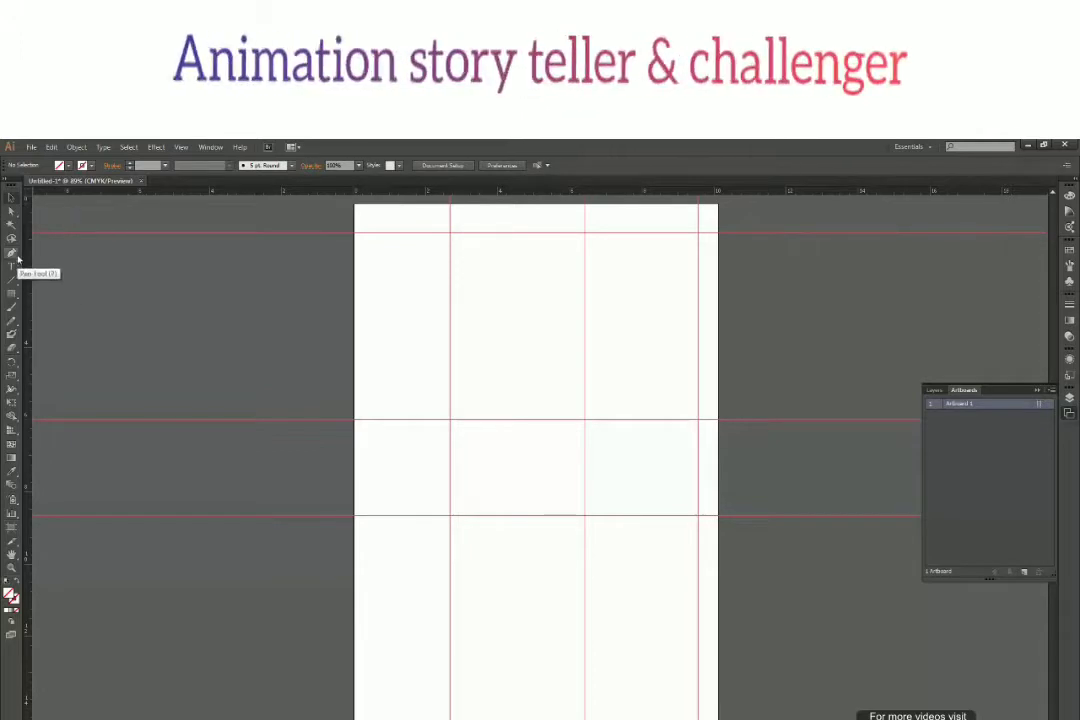
- Draw a freehand looping curved path about 5 in wide across the artboard's upper part with the Pen tool
click(405, 333)
drag(440, 348, 576, 366)
click(424, 265)
drag(438, 254, 451, 312)
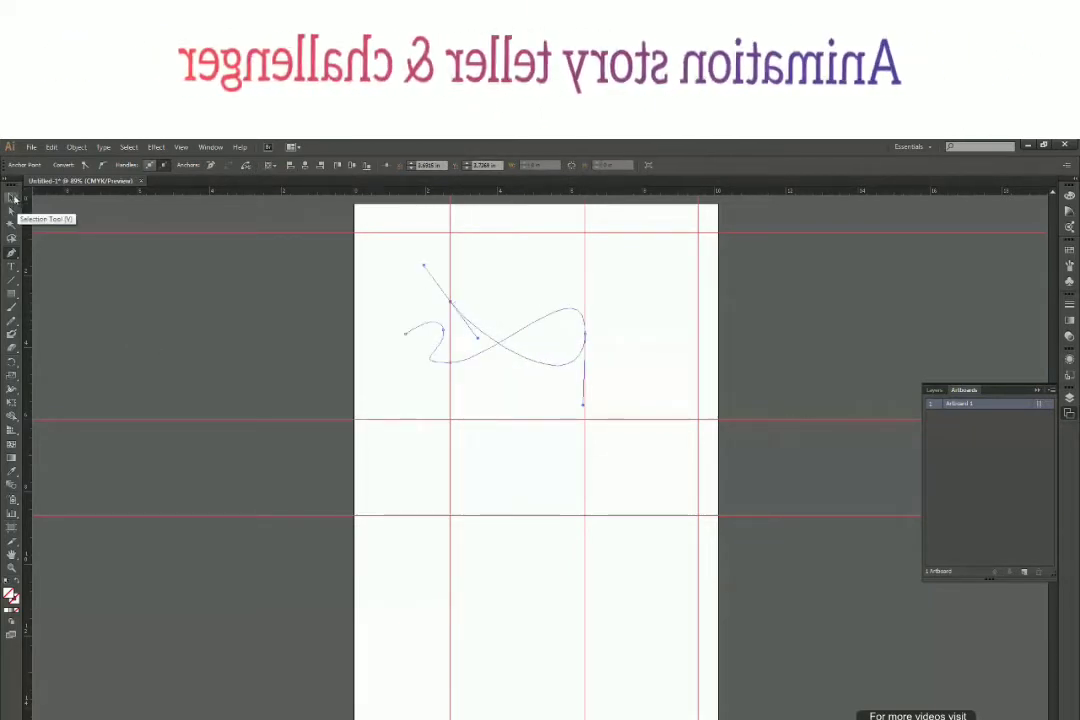
click(15, 198)
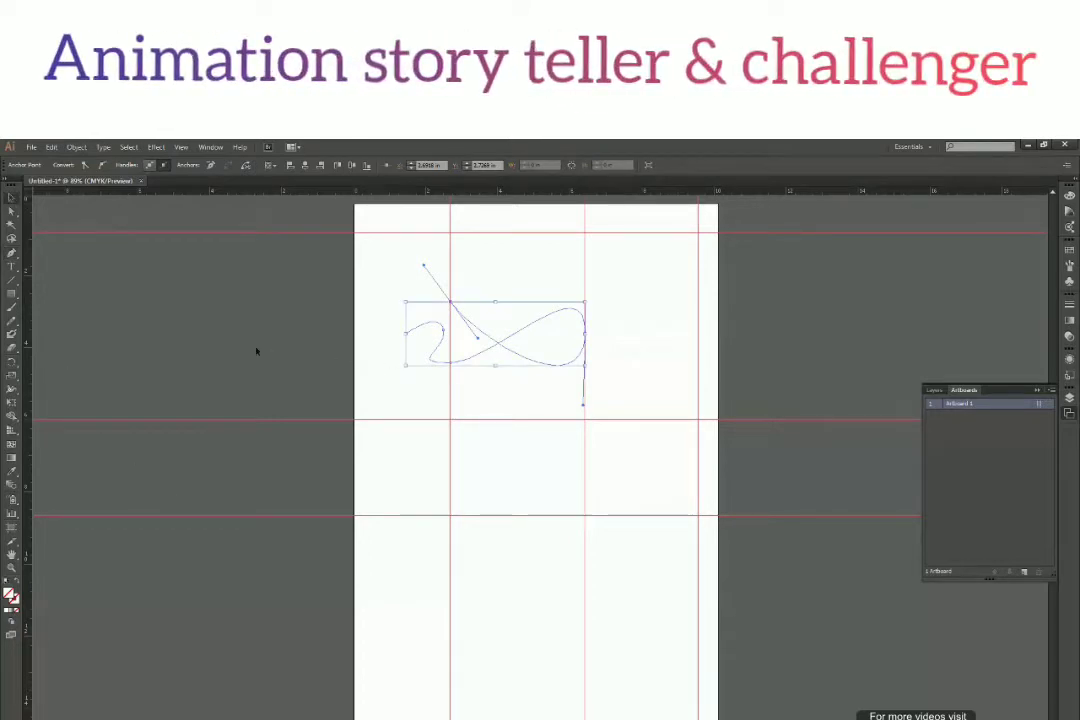
- Delete the looping path together with the two vertical guides that cross it
key(Delete)
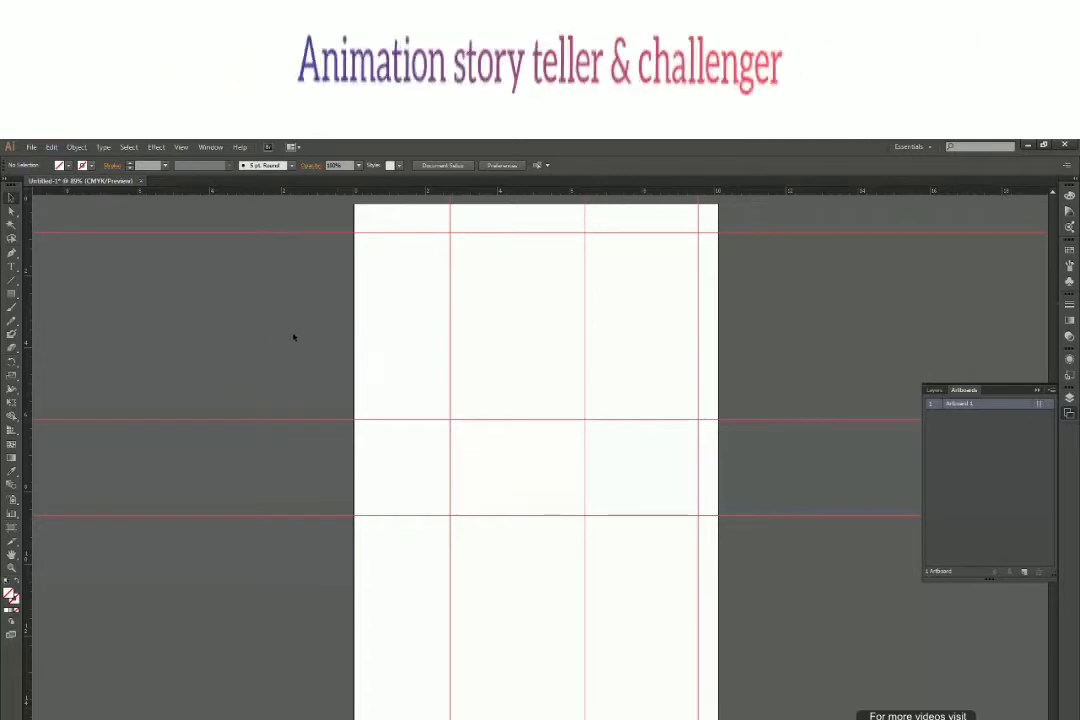
drag(451, 354, 610, 364)
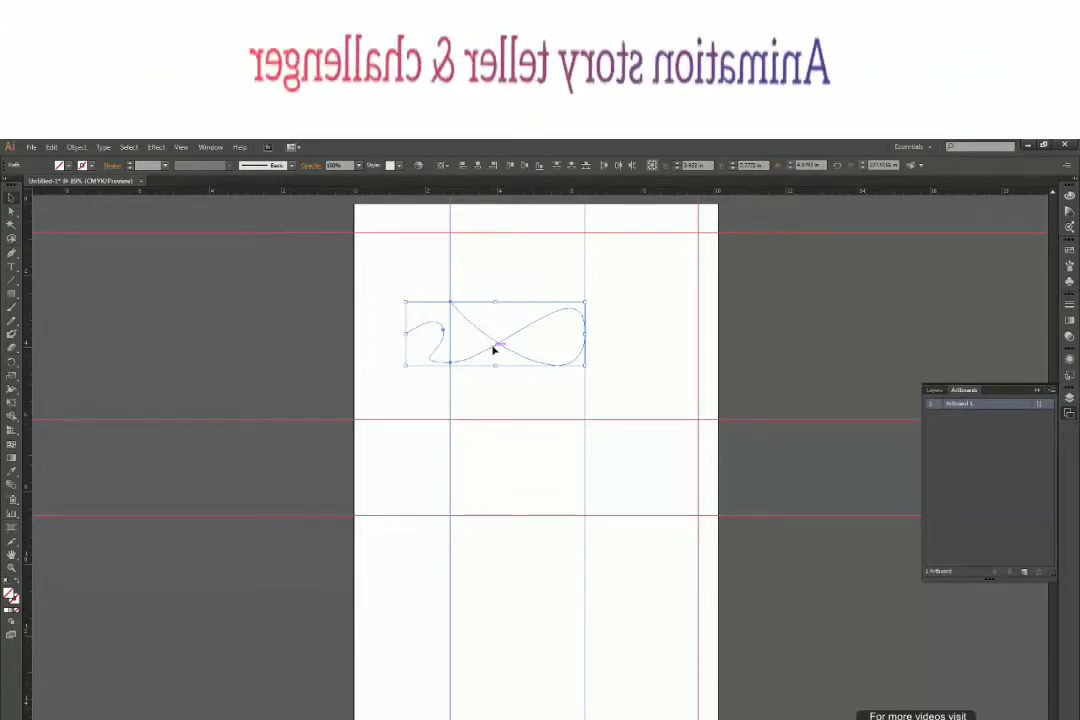
key(Delete)
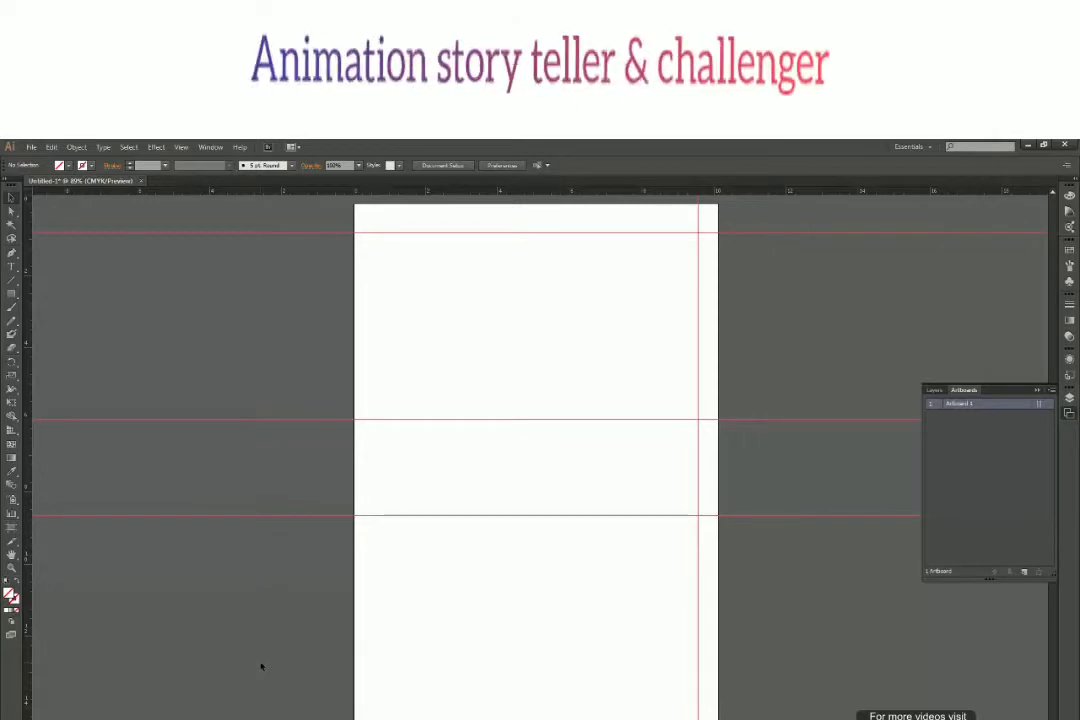
- Select the two lower horizontal guides together and delete them
click(260, 516)
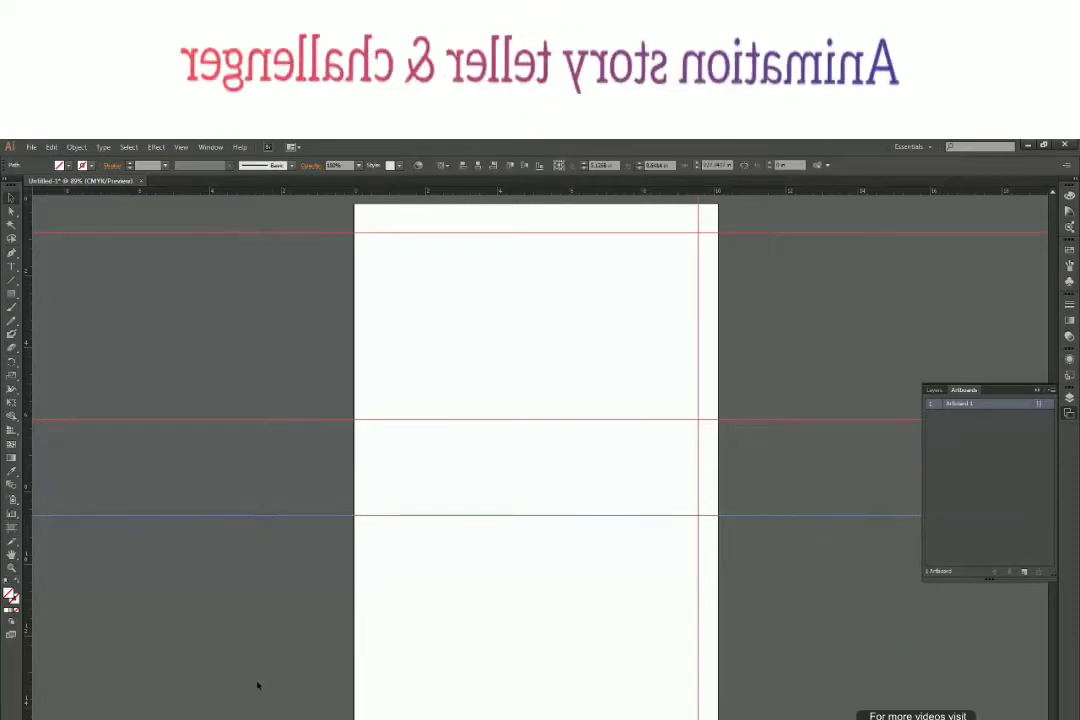
click(250, 590)
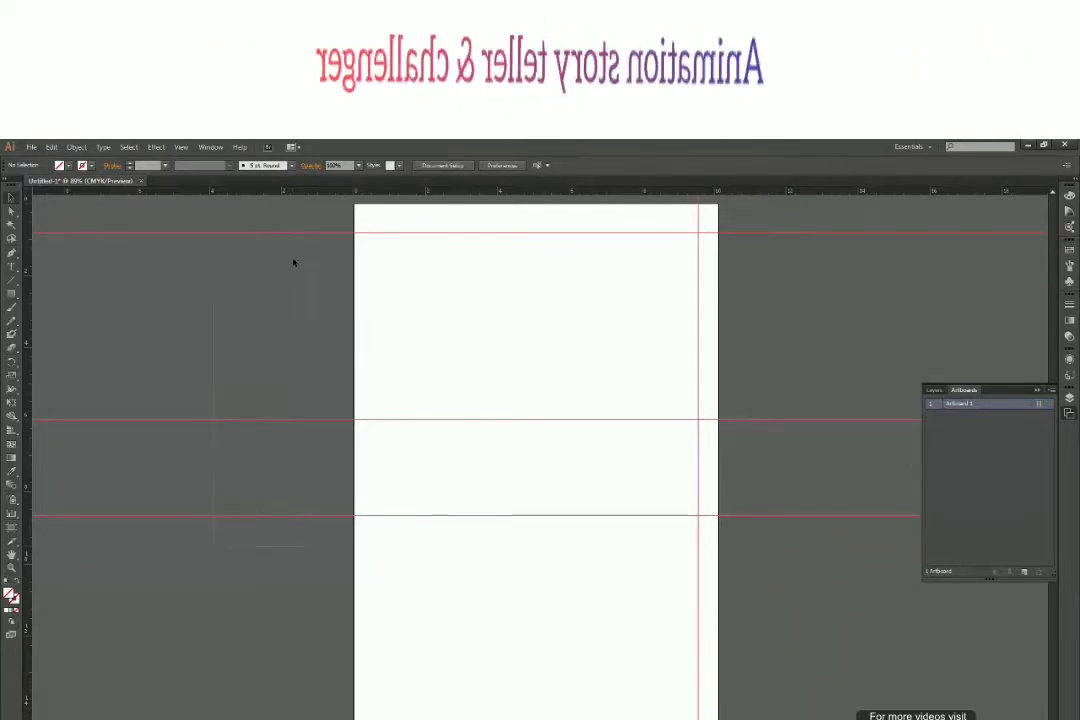
drag(212, 538, 301, 393)
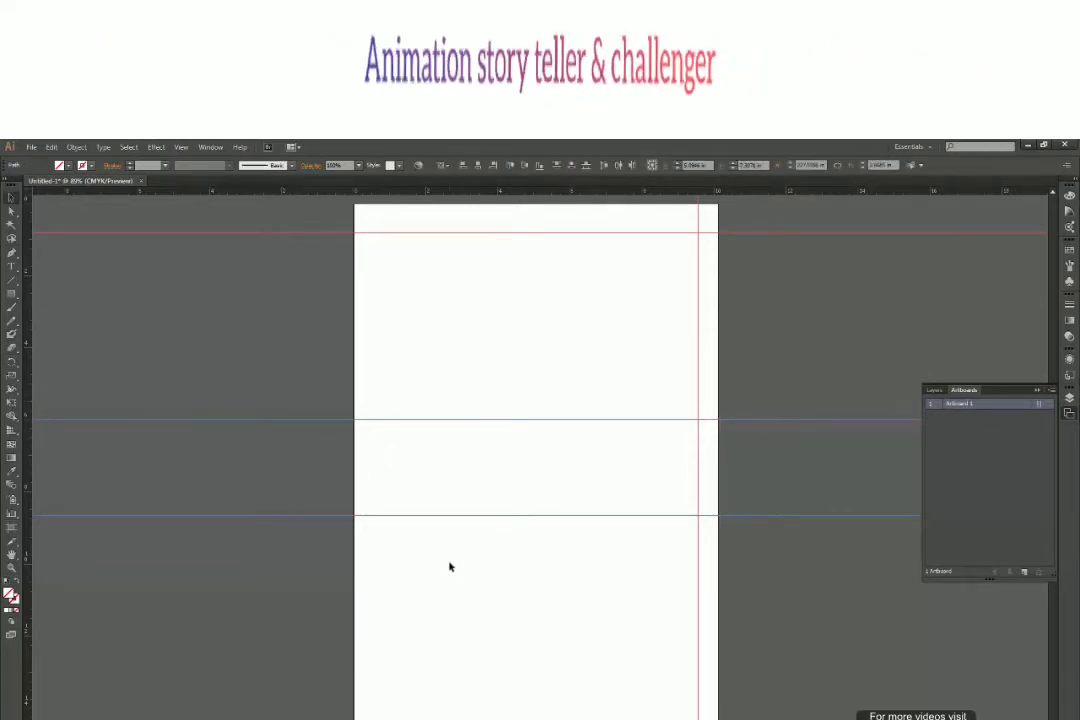
key(Delete)
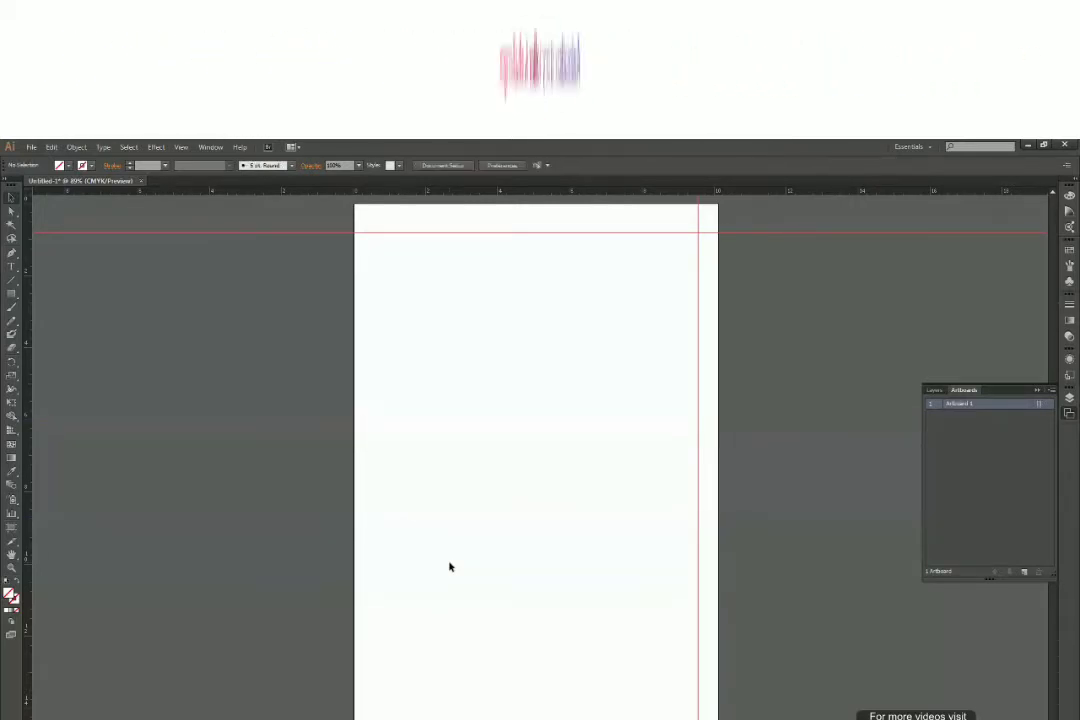
- Arrange four margin guides inside the artboard: vertical ones at about 0.45 and 9.6 in, horizontal ones at about 0.45 and 13.8 in
drag(749, 231, 735, 698)
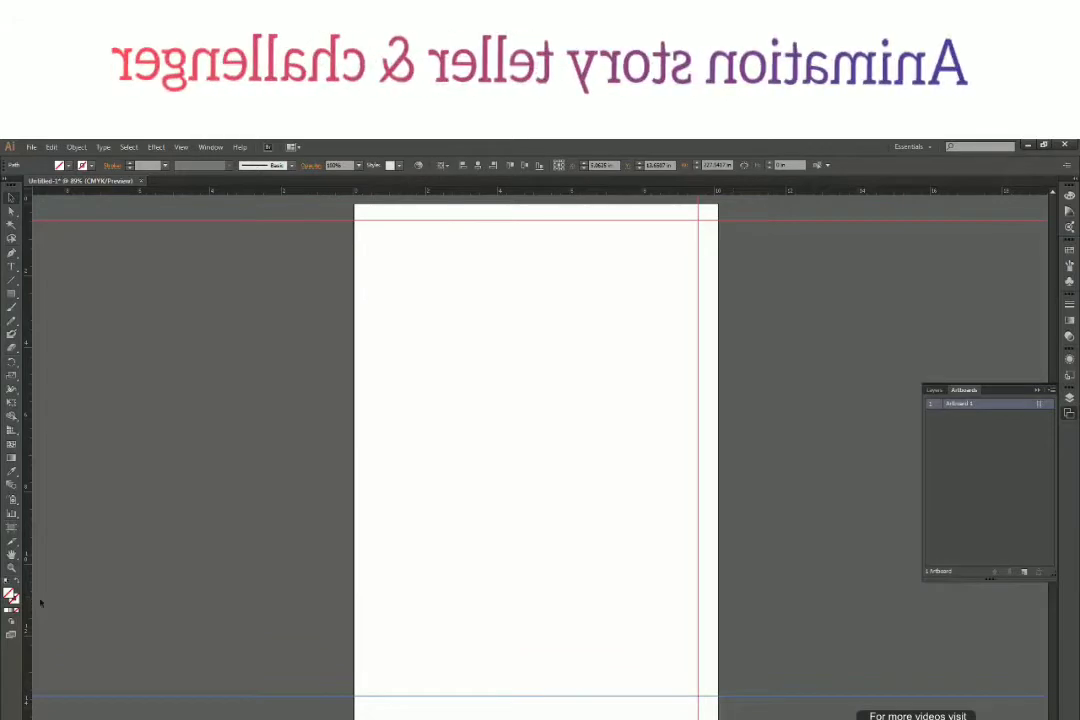
drag(365, 647, 378, 651)
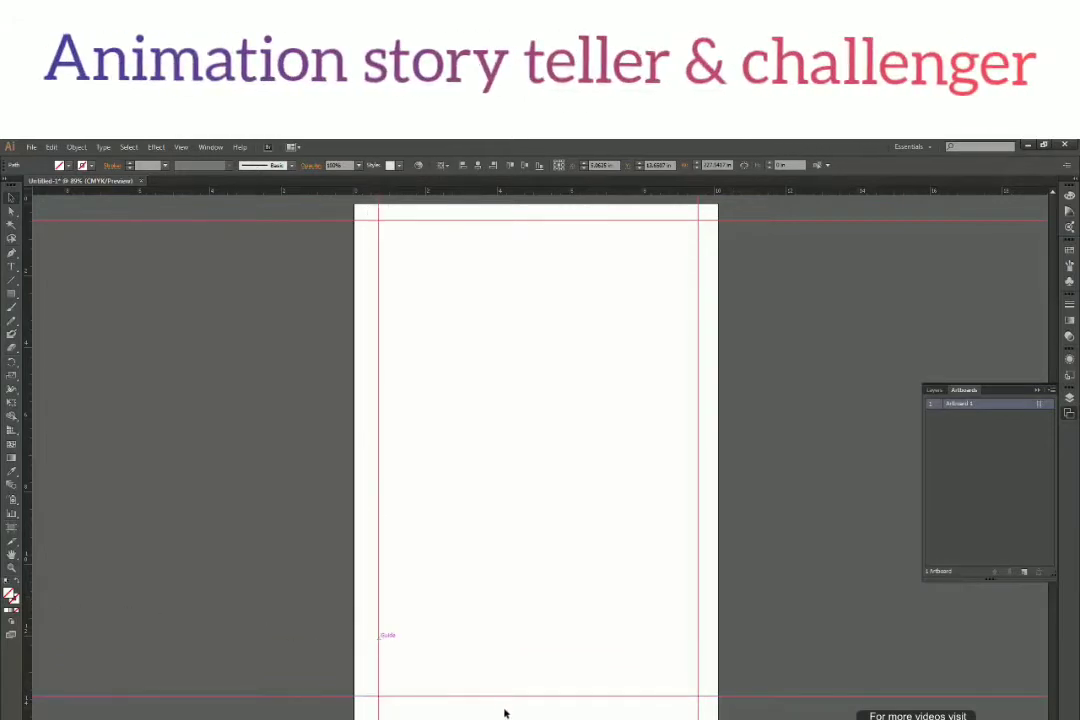
drag(494, 699, 499, 706)
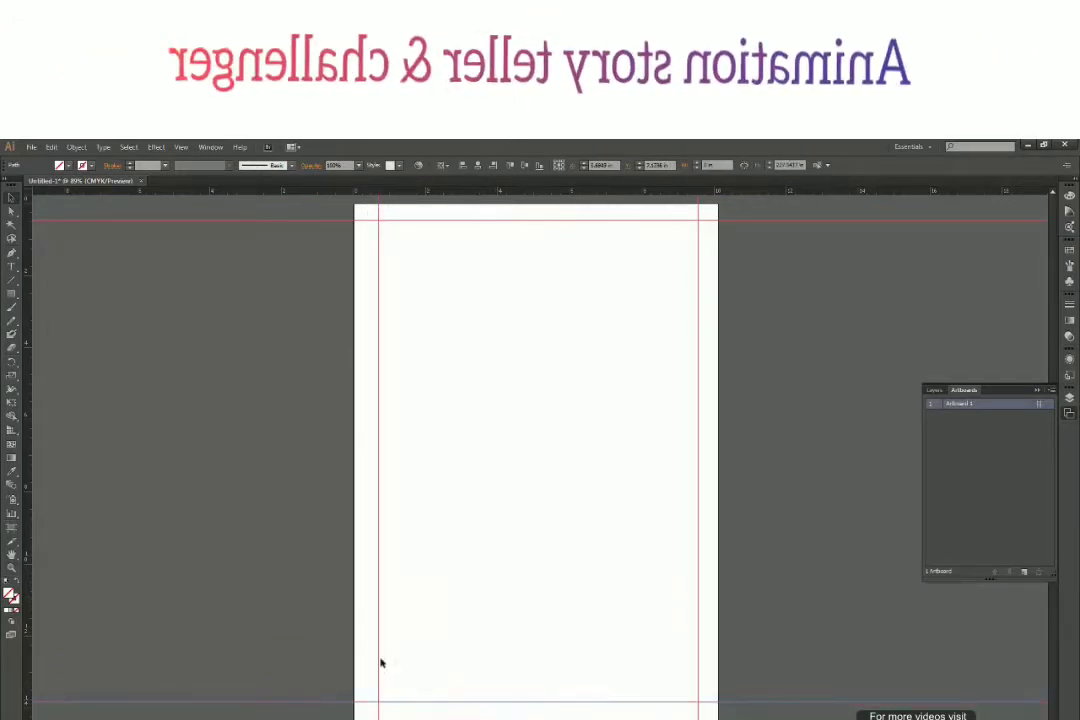
mouse_move(370, 653)
mouse_down()
mouse_move(378, 648)
mouse_move(371, 655)
mouse_up()
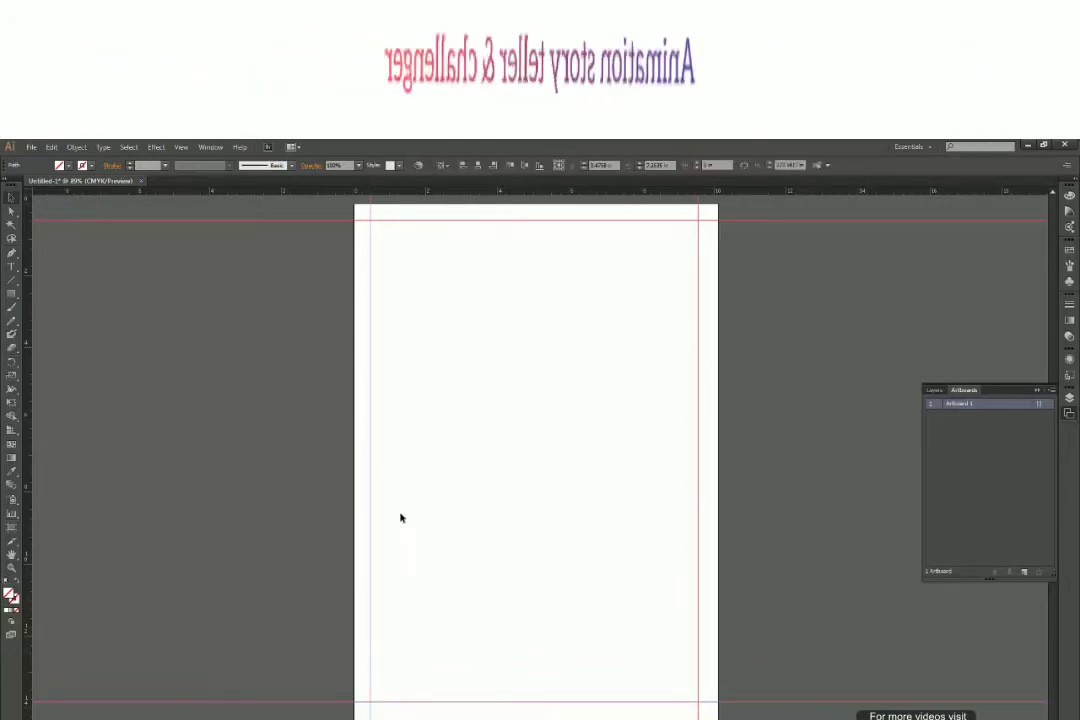
drag(370, 533, 372, 538)
drag(698, 465, 704, 470)
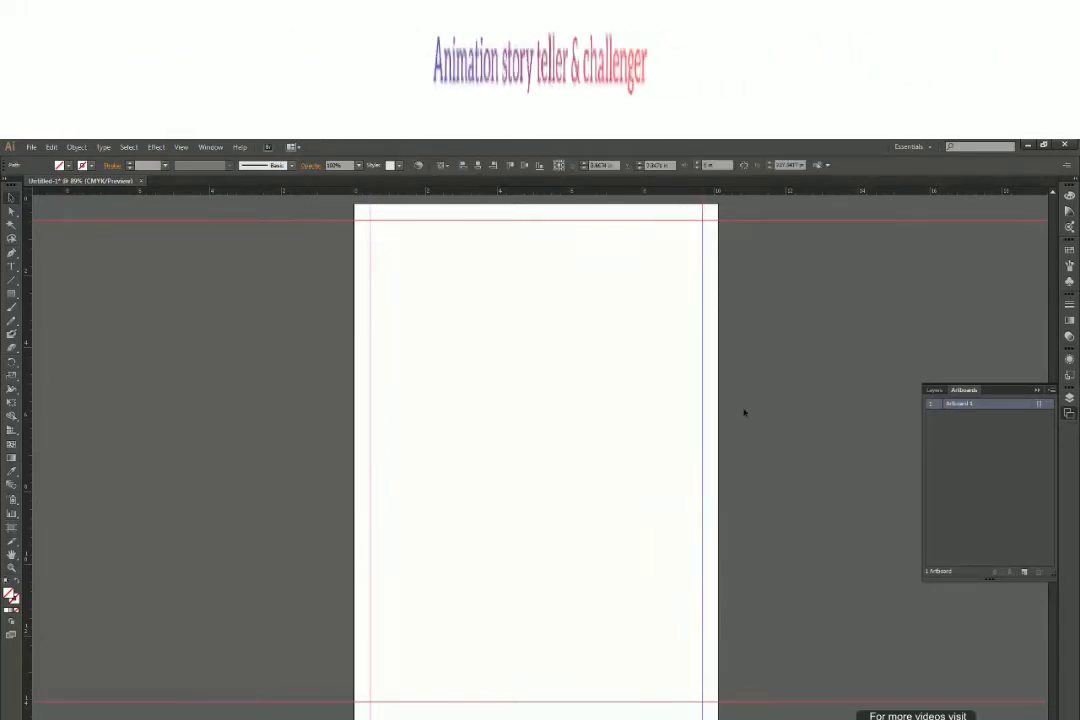
click(747, 241)
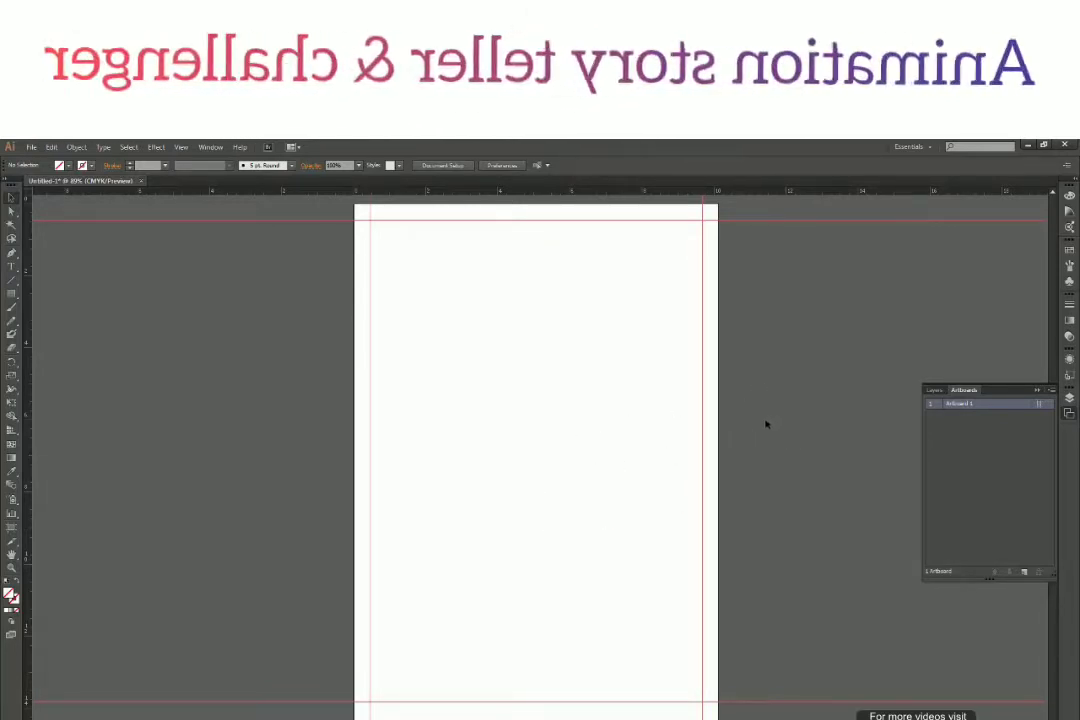
- Select all four margin guides together and shift them very slightly upward
key(ctrl+minus)
key(ctrl+minus)
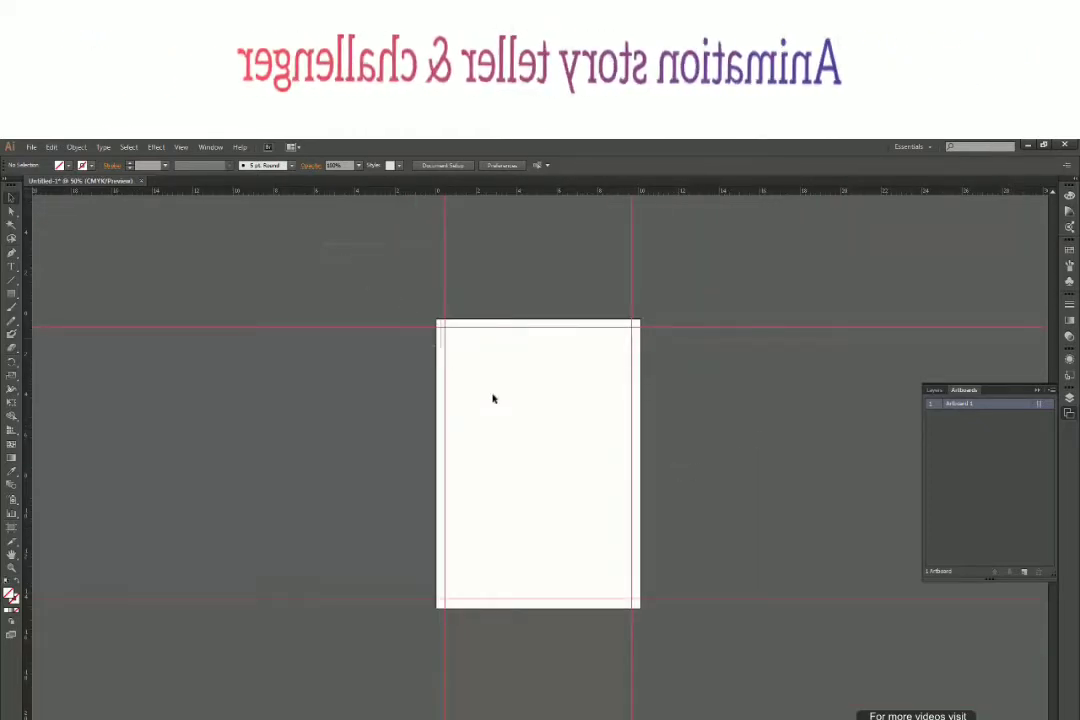
mouse_move(752, 648)
mouse_down()
mouse_move(766, 680)
mouse_move(783, 676)
mouse_move(760, 683)
mouse_move(764, 658)
mouse_up()
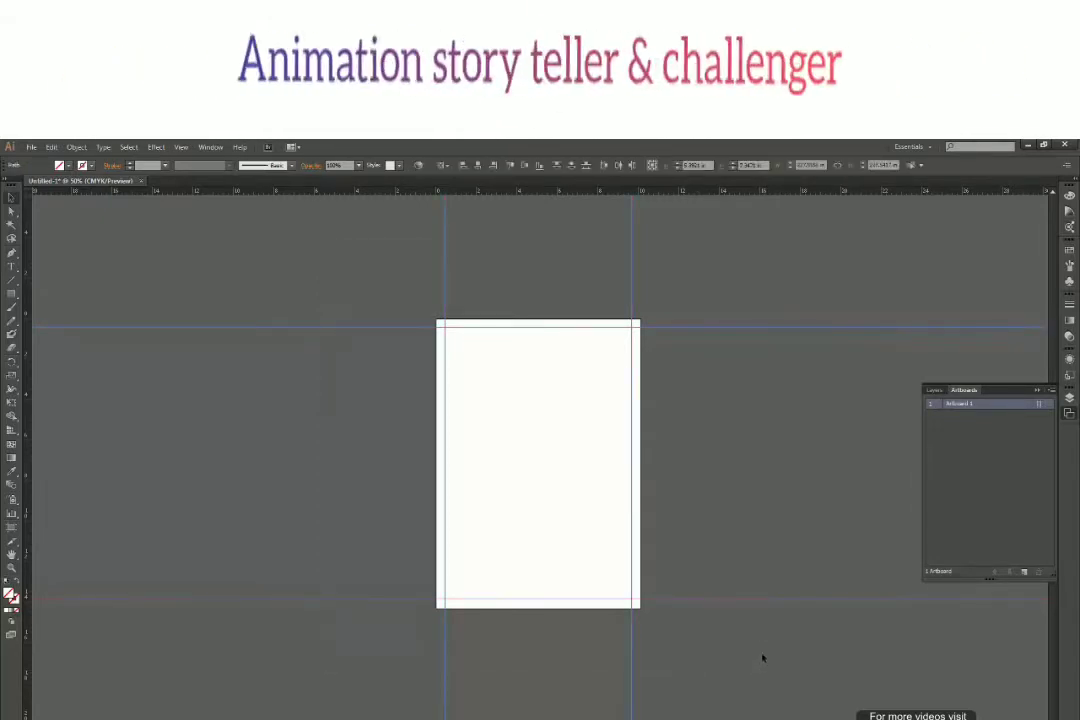
mouse_move(692, 600)
mouse_down()
mouse_move(574, 626)
mouse_move(554, 521)
mouse_move(733, 603)
mouse_move(745, 627)
mouse_move(771, 567)
mouse_move(861, 540)
mouse_move(884, 558)
mouse_move(699, 598)
mouse_move(710, 604)
mouse_up()
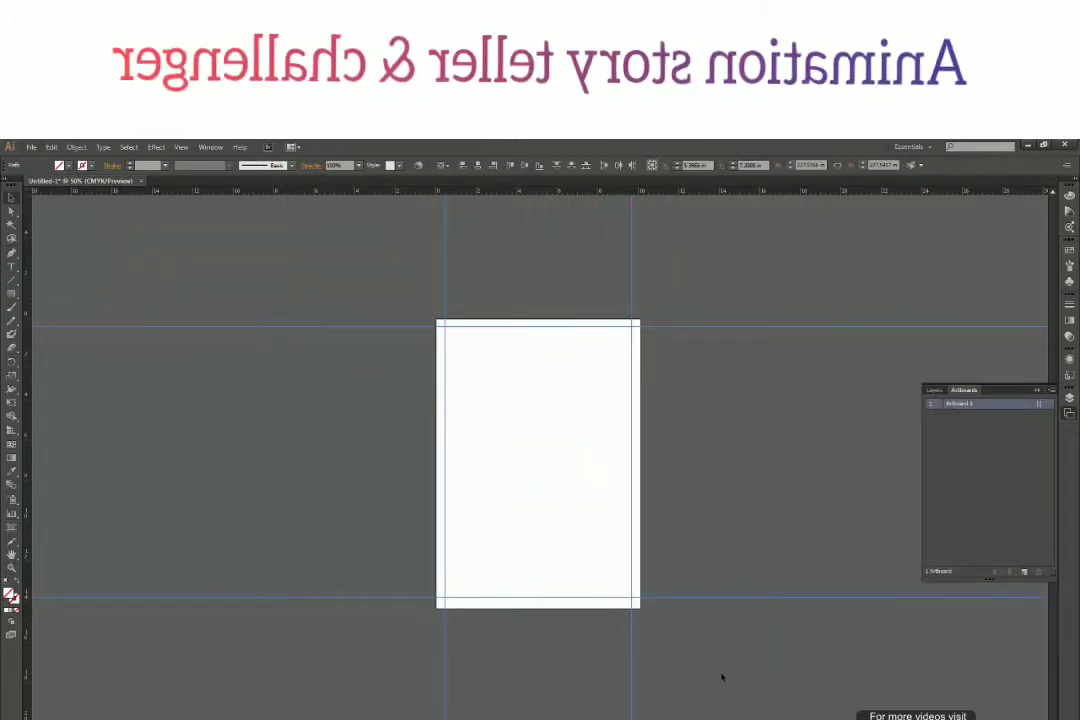
key(ctrl+equal)
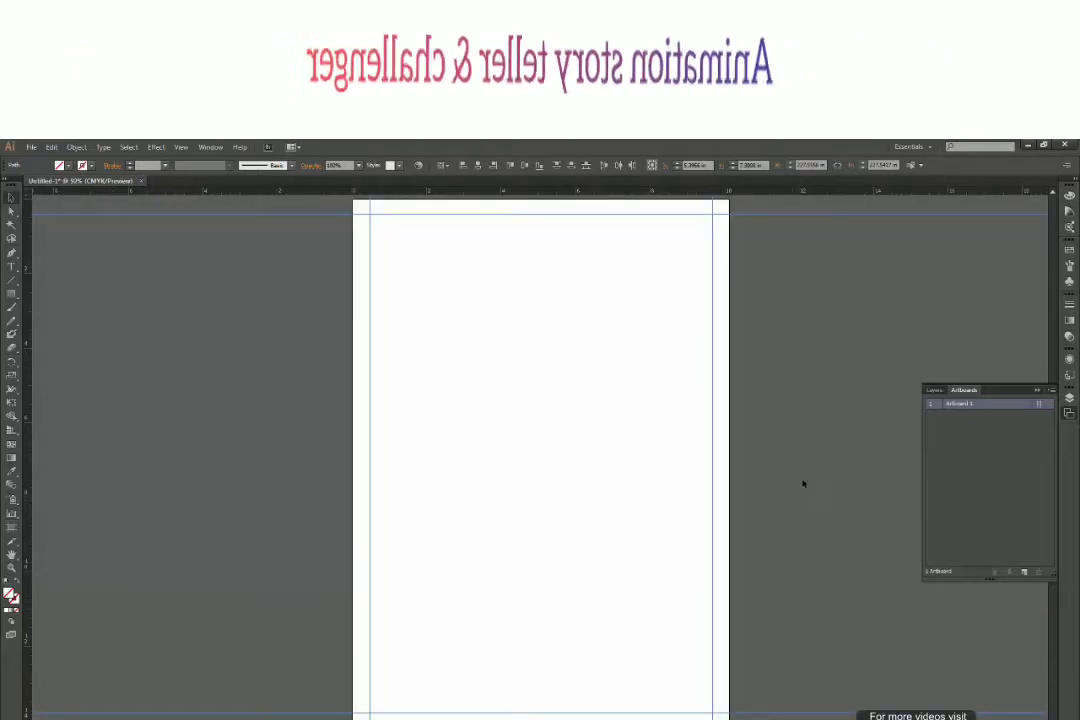
click(808, 489)
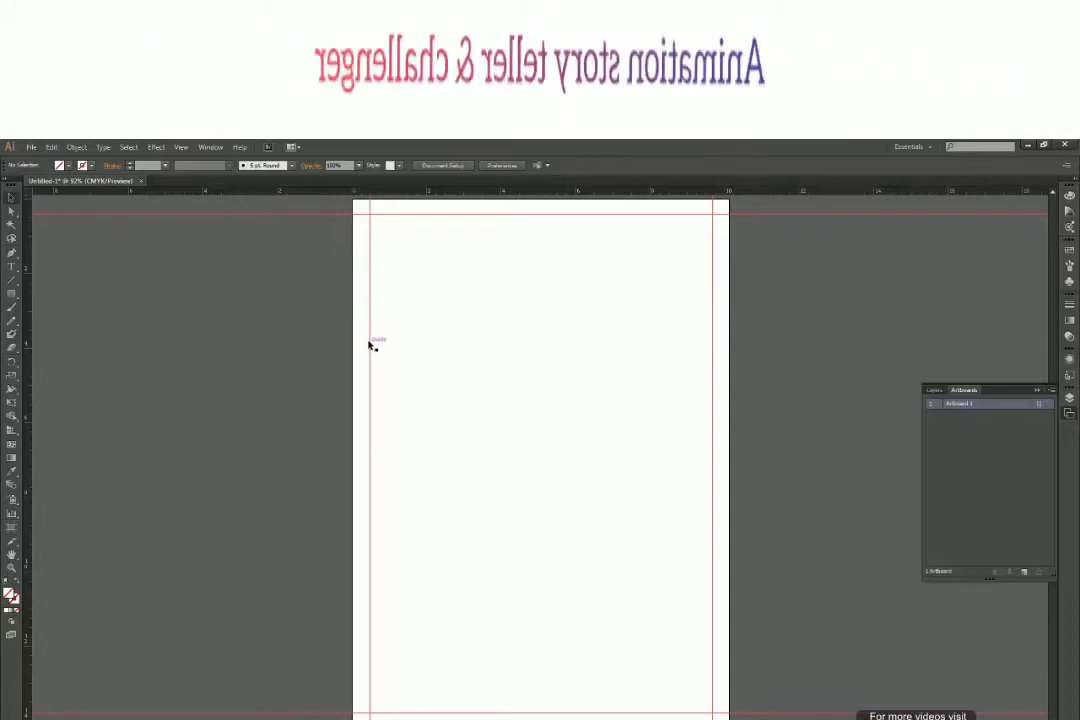
- Try moving the left vertical guide toward the artboard's middle and return it to the left margin
drag(372, 345, 530, 348)
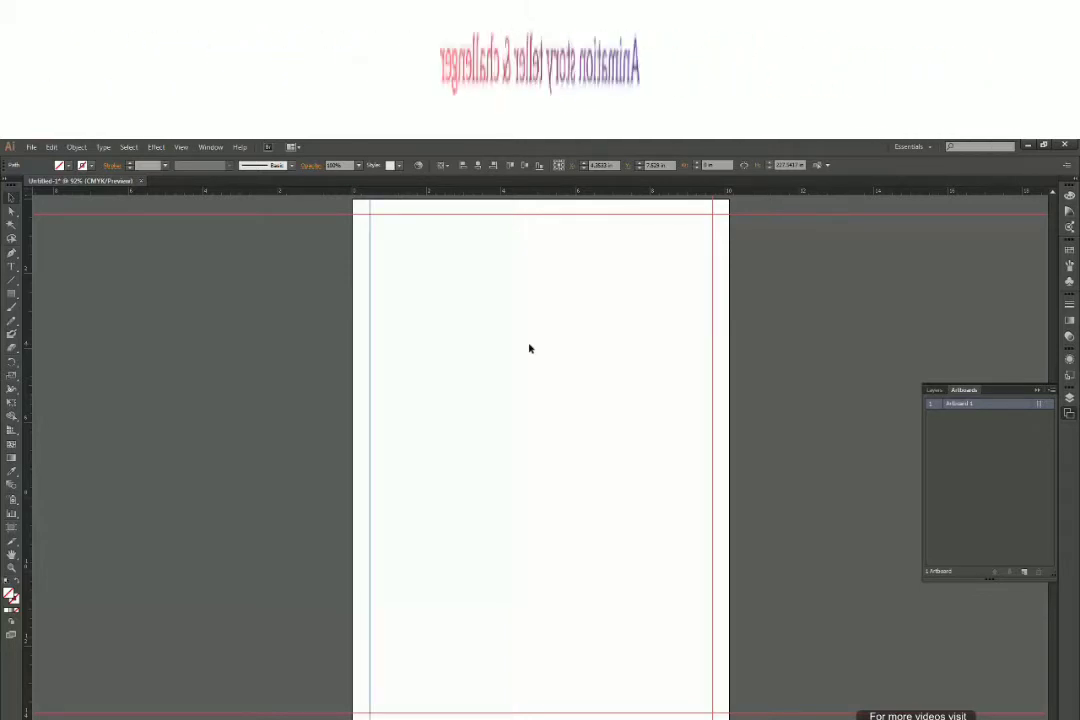
drag(528, 349, 383, 346)
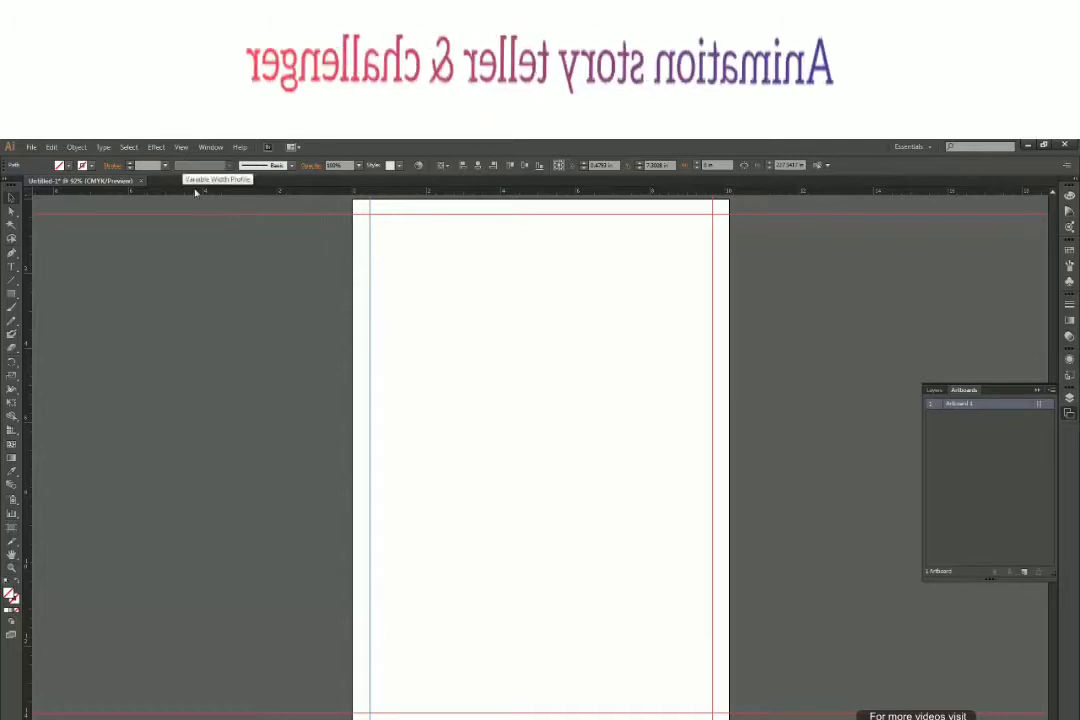
- Lock all the guides in the document
click(181, 147)
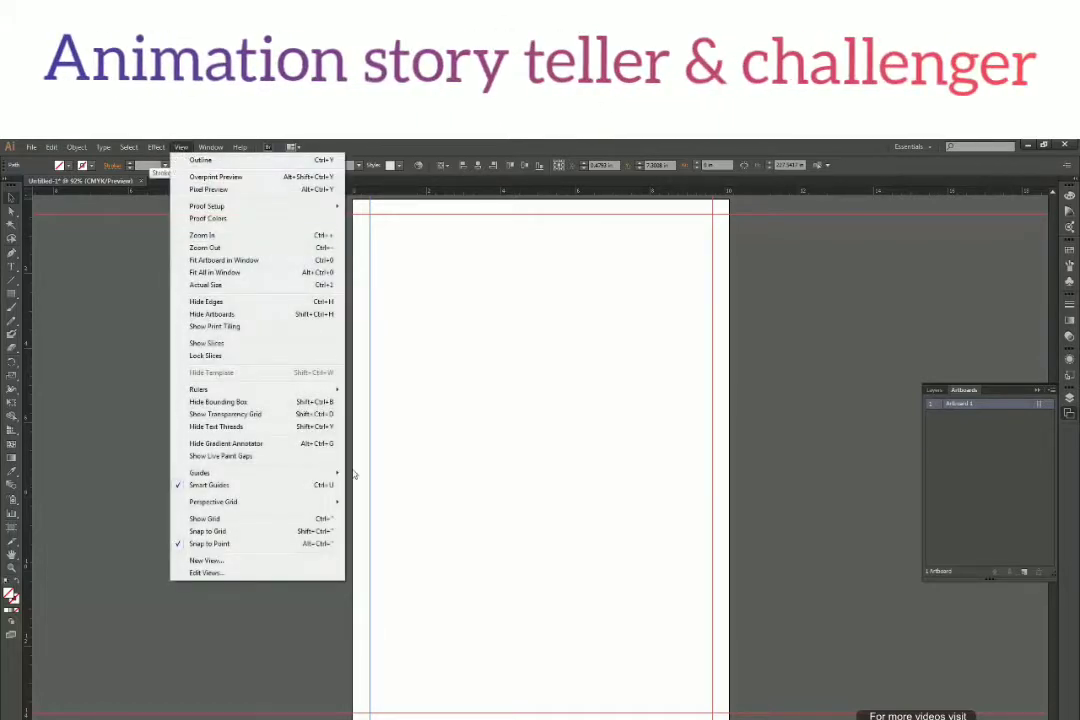
mouse_move(282, 474)
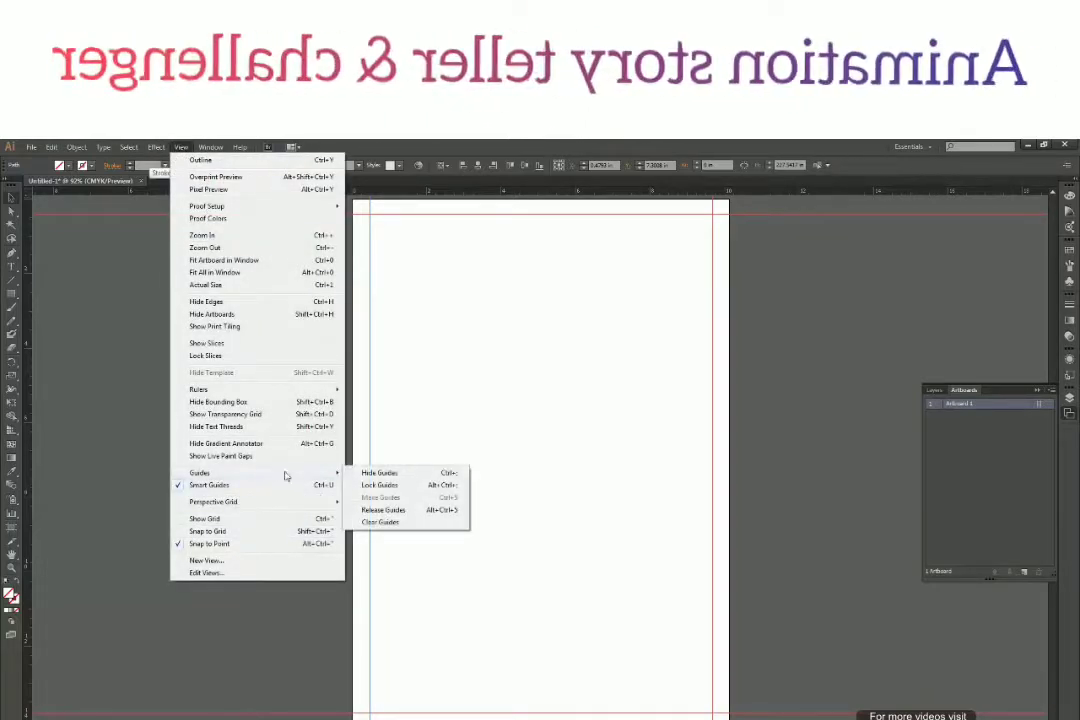
click(446, 485)
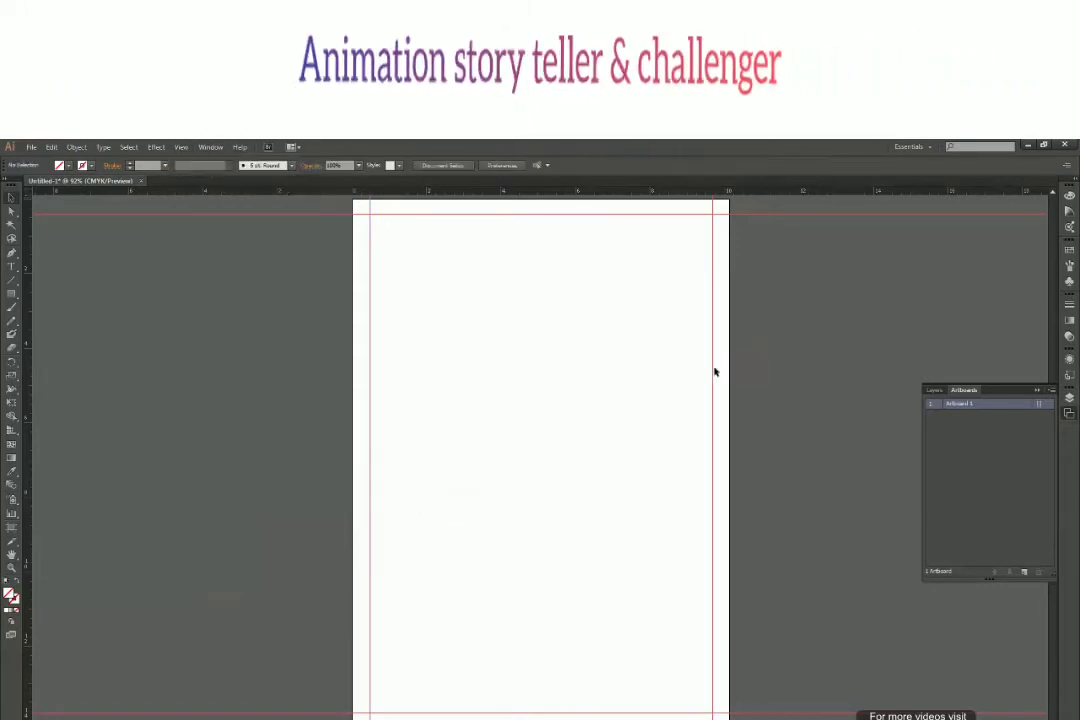
- Try to select and move the locked guides around the artboard's margins
drag(793, 251, 638, 406)
drag(728, 219, 620, 345)
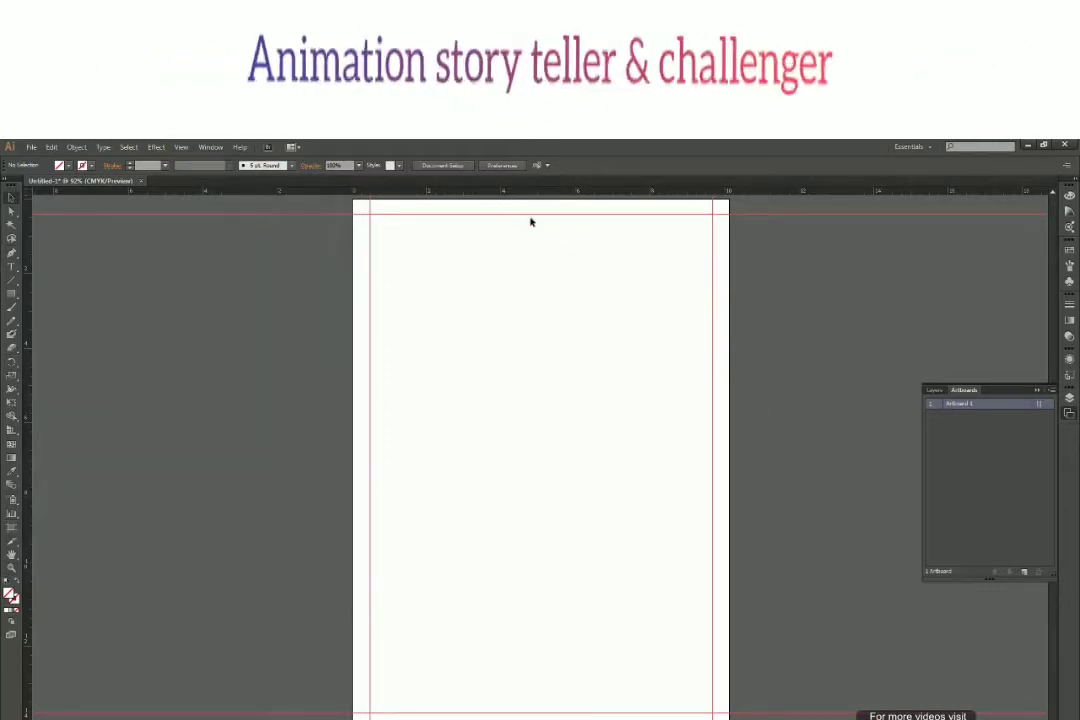
drag(510, 208, 568, 248)
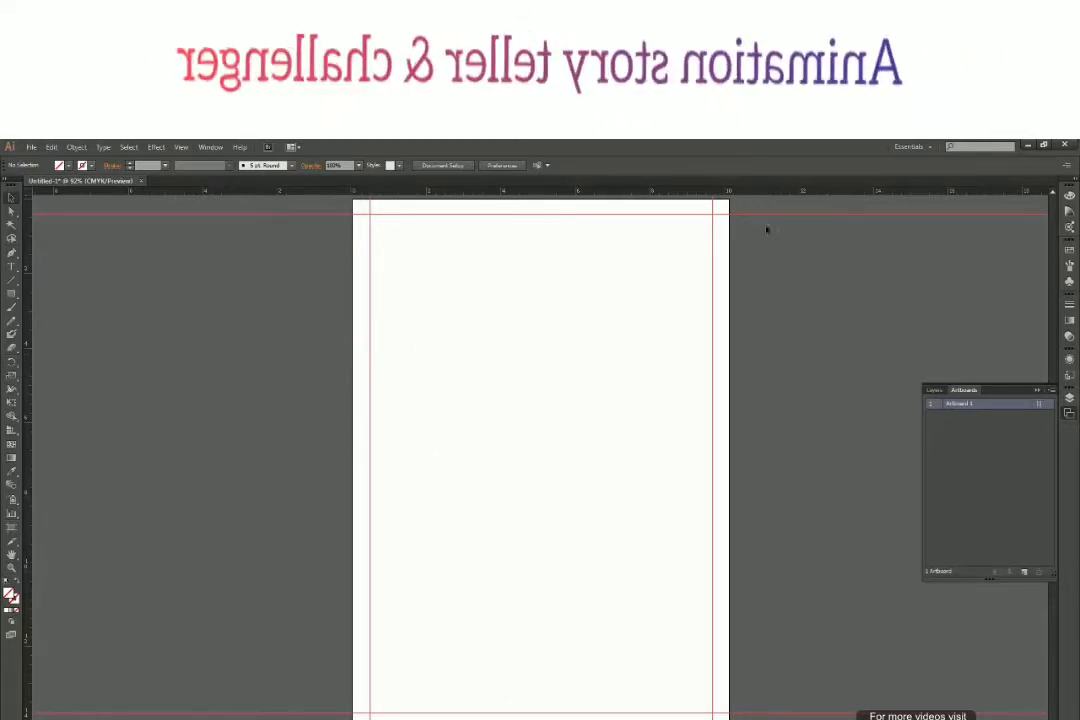
scroll(383, 329, up, 1)
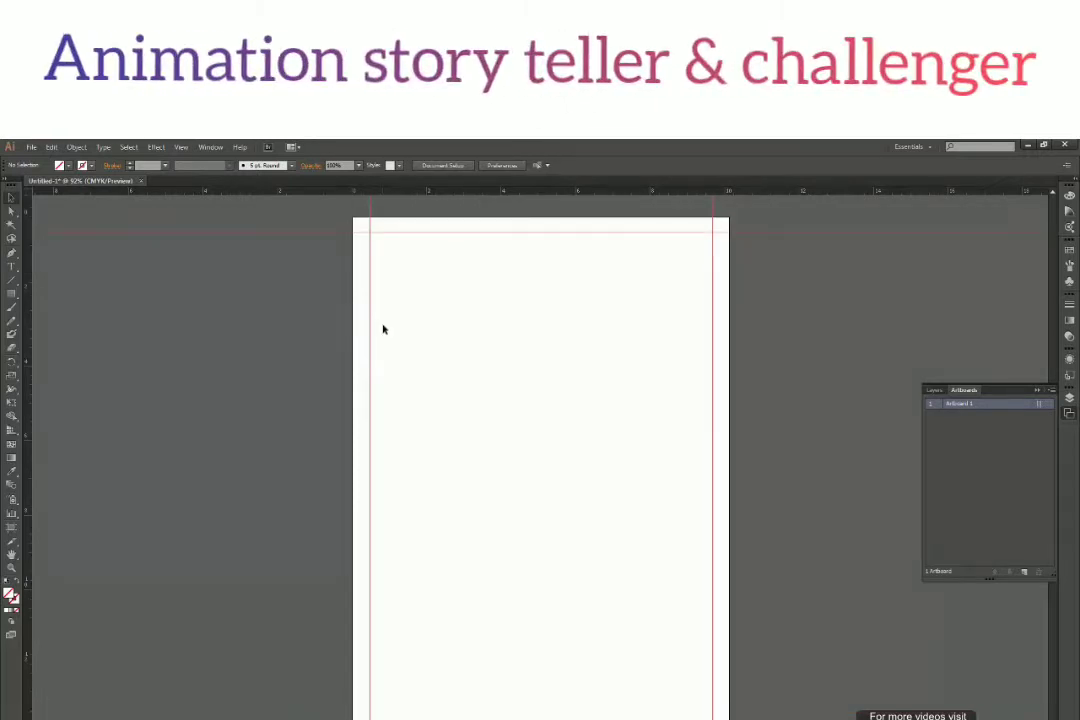
scroll(383, 329, down, 1)
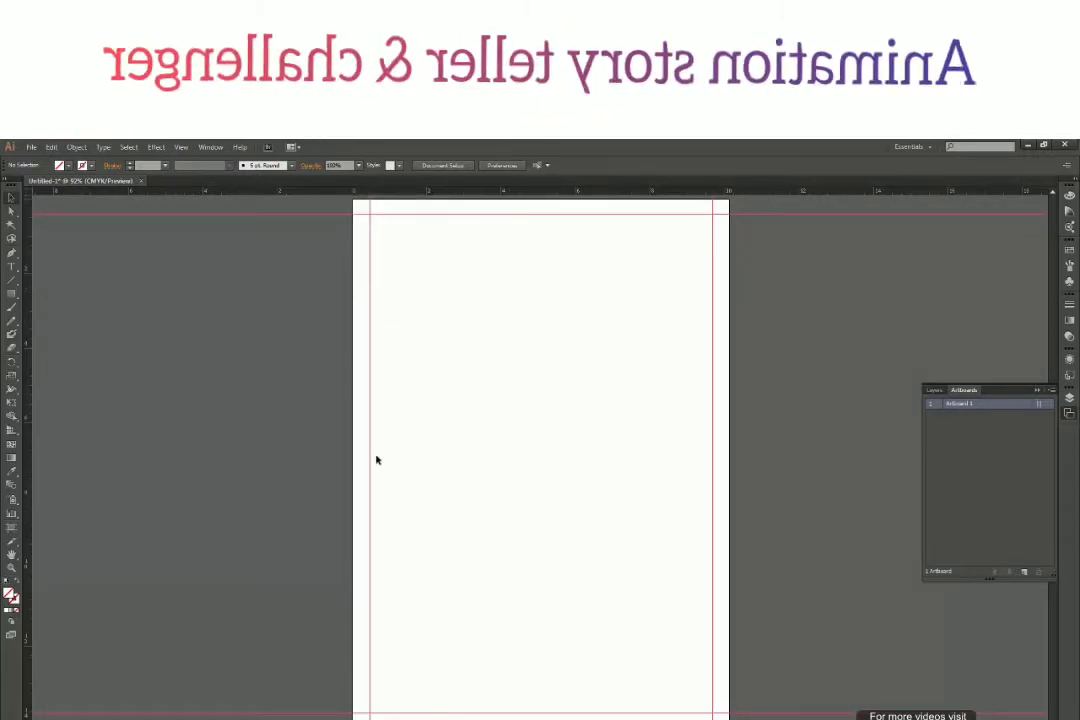
drag(715, 411, 485, 453)
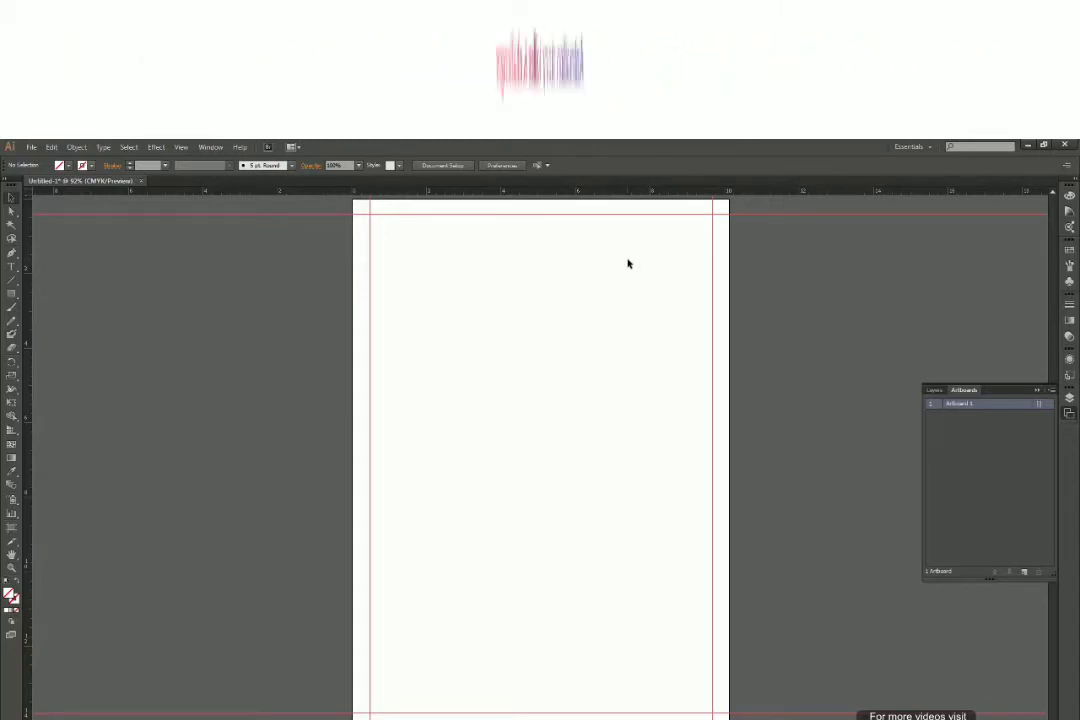
- Unlock the guides
click(181, 147)
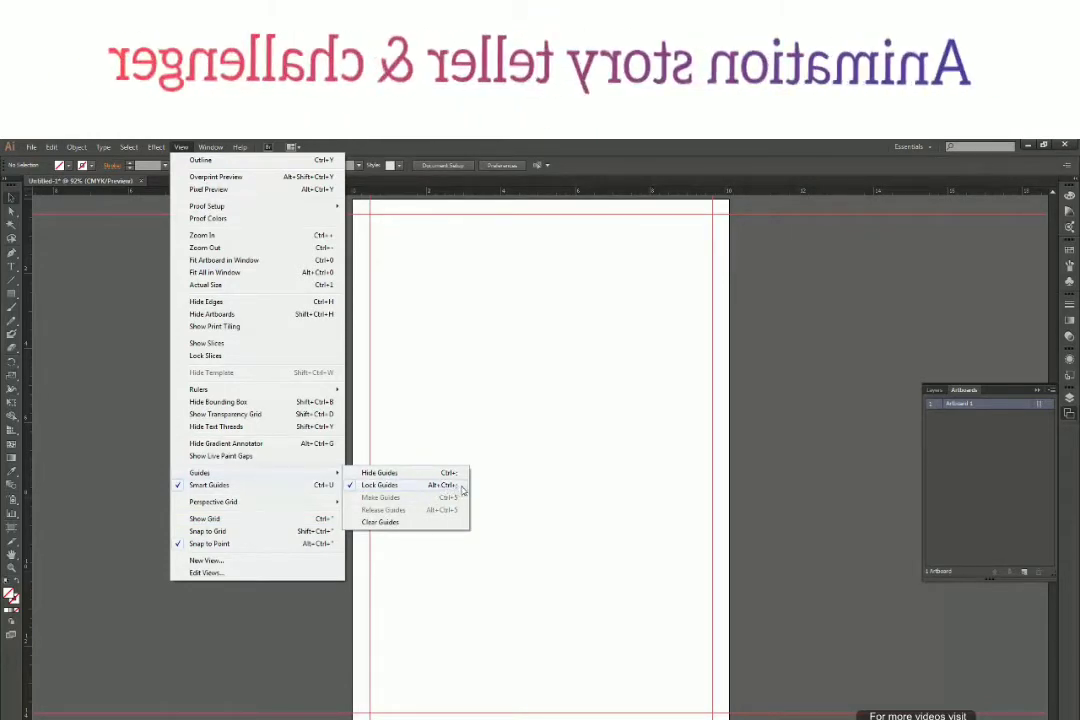
click(437, 485)
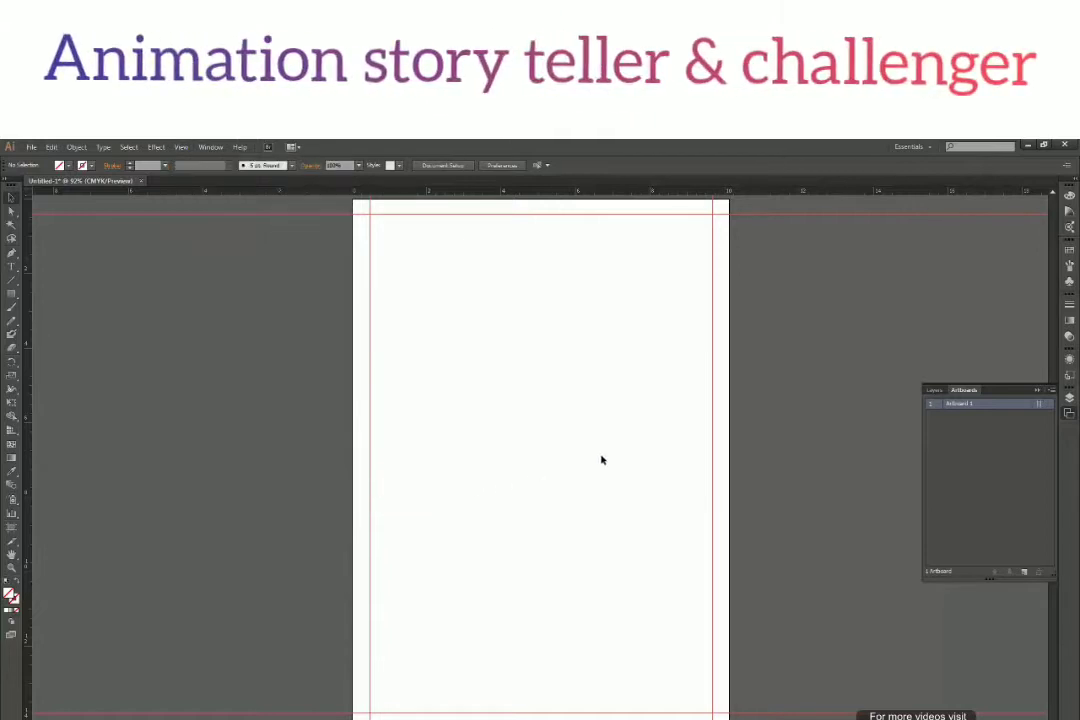
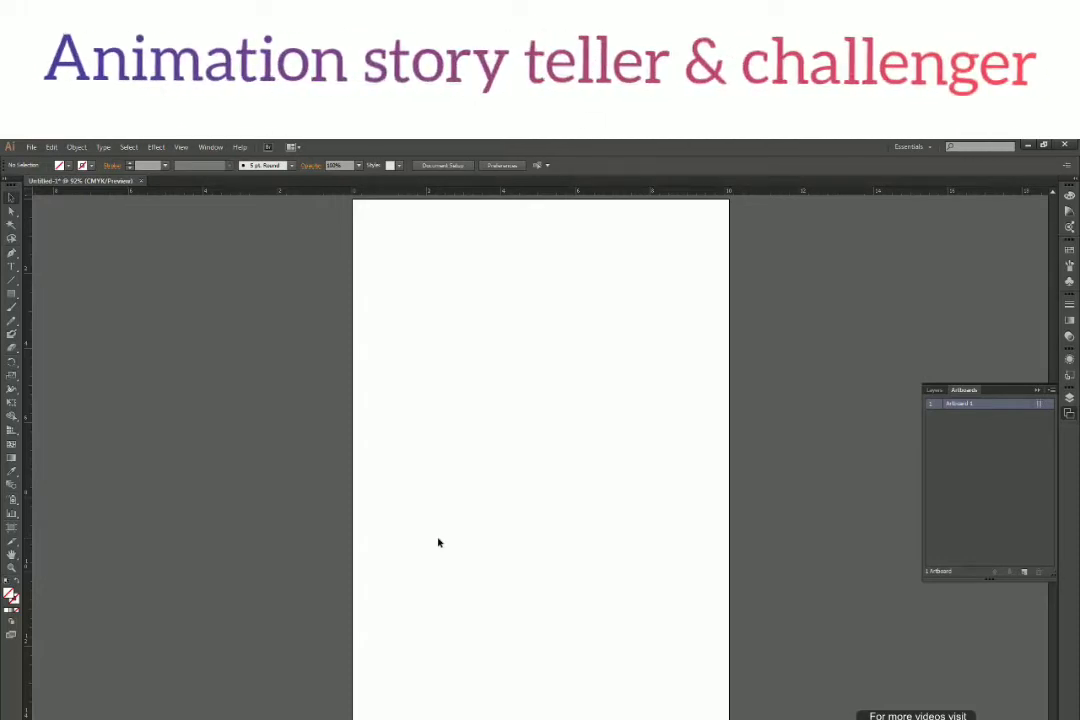
- Add a vertical guide at about 2.7 in and a horizontal guide at about 4.1 in, and delete both
drag(28, 497, 453, 600)
drag(544, 196, 556, 350)
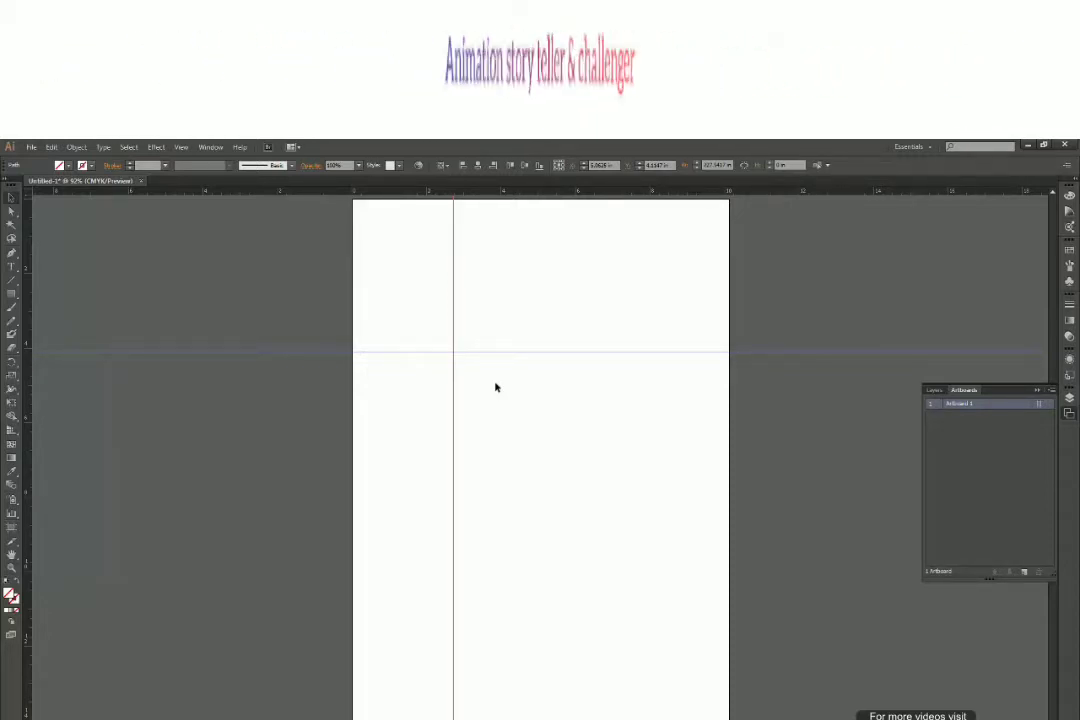
click(545, 414)
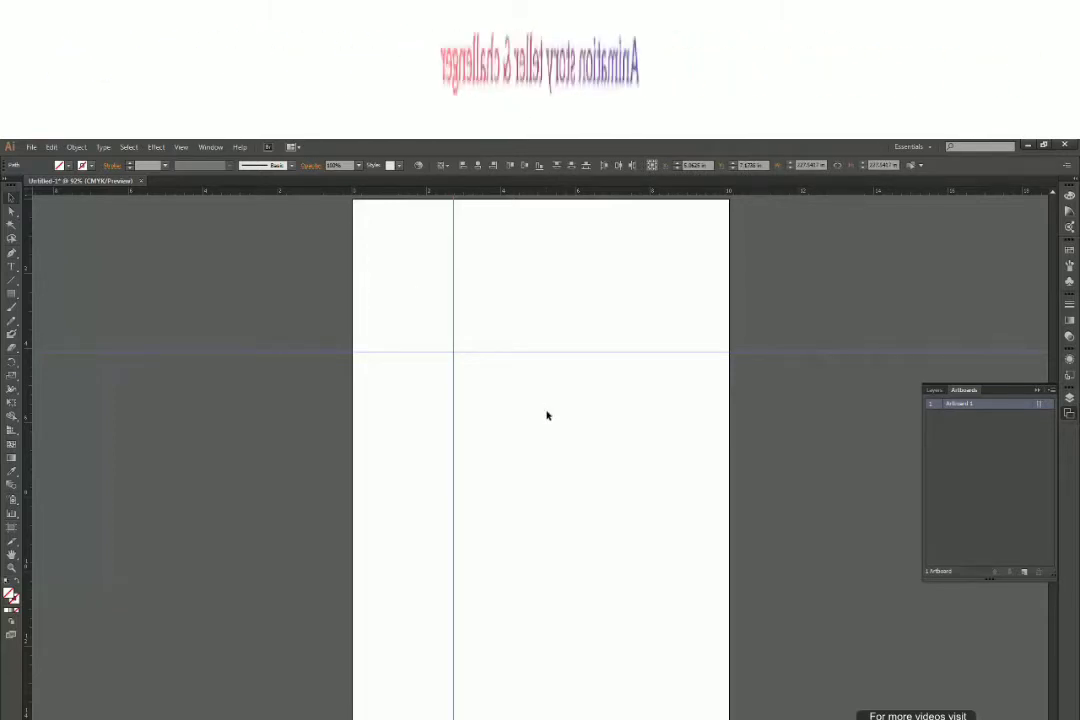
key(Delete)
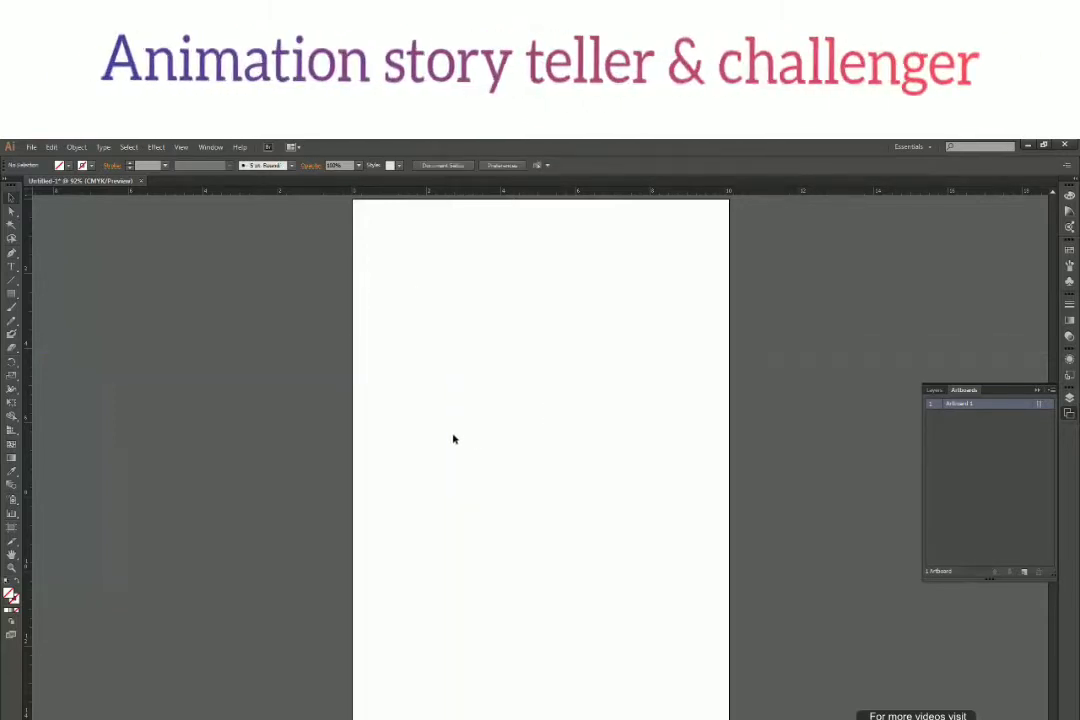
- Draw a circle about 8.25 in in diameter with the Ellipse tool, centred across the artboard's width
click(16, 295)
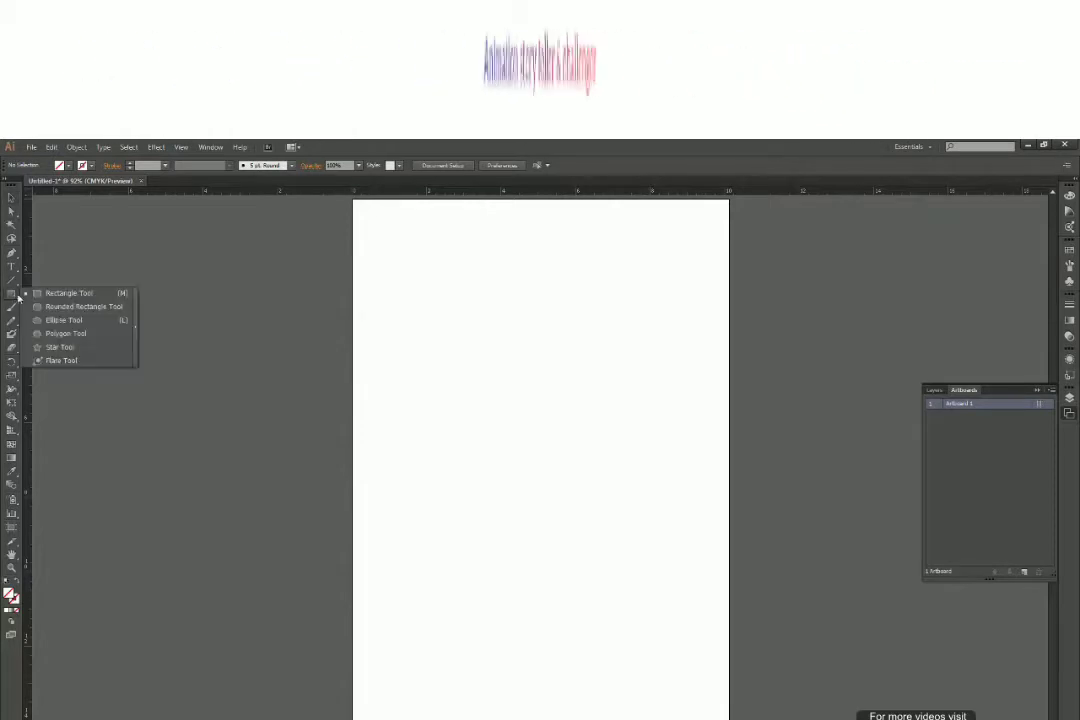
click(66, 320)
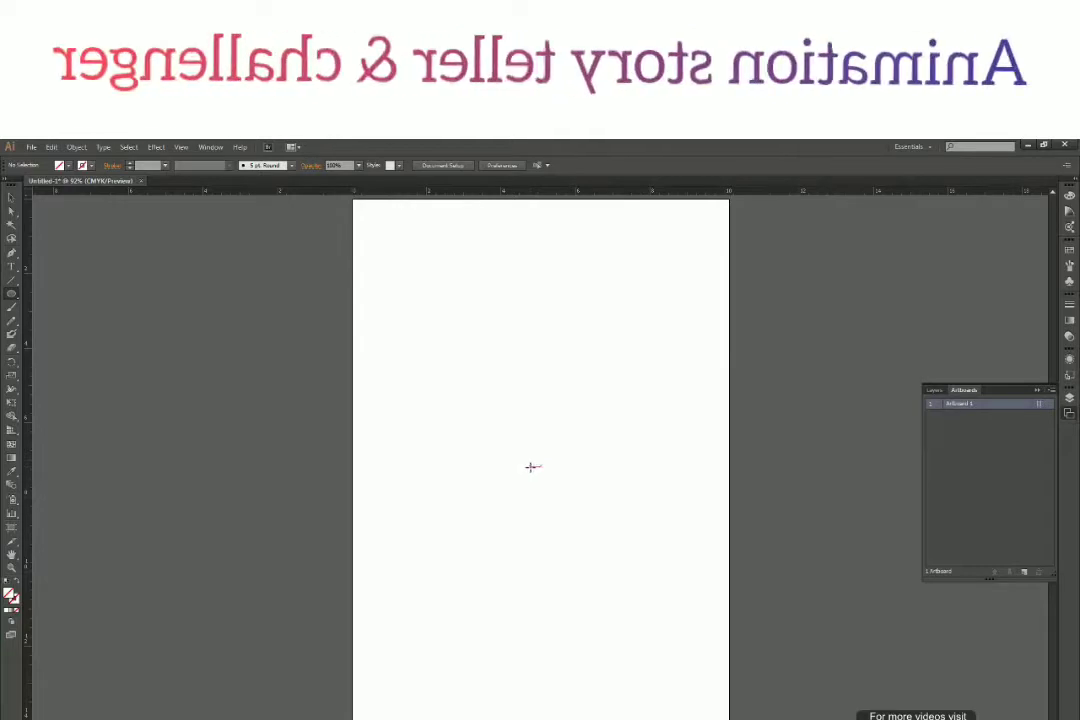
drag(541, 465, 692, 321)
key(v)
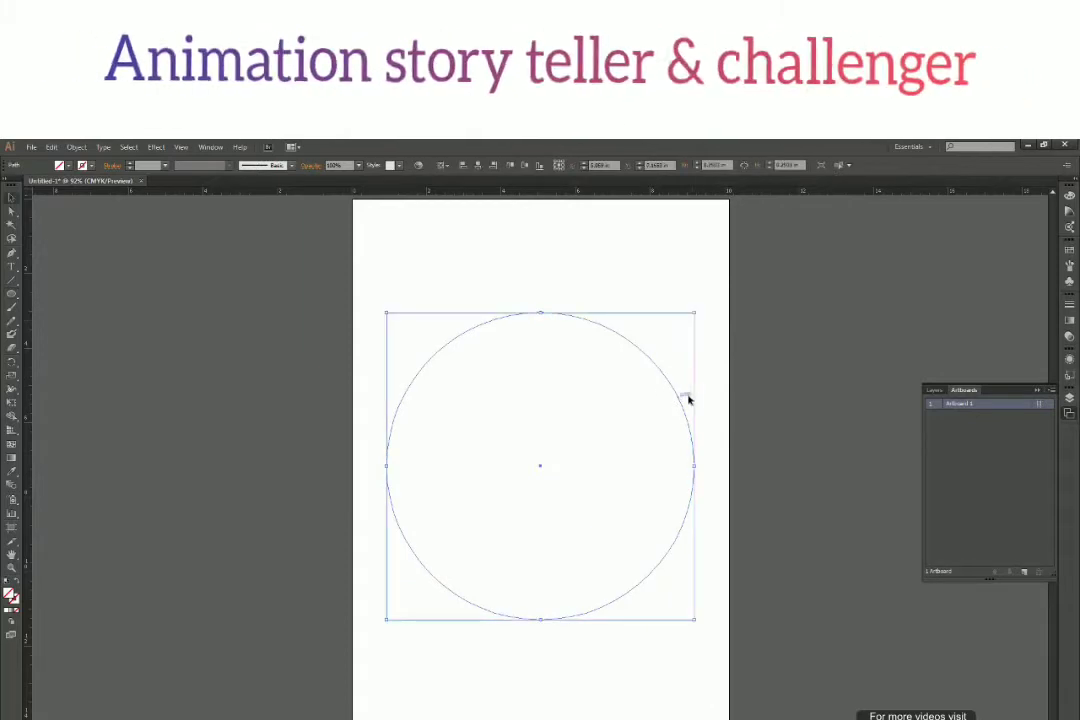
- Reset the circle to the default fill and stroke, and change its fill colour to golden yellow
click(7, 589)
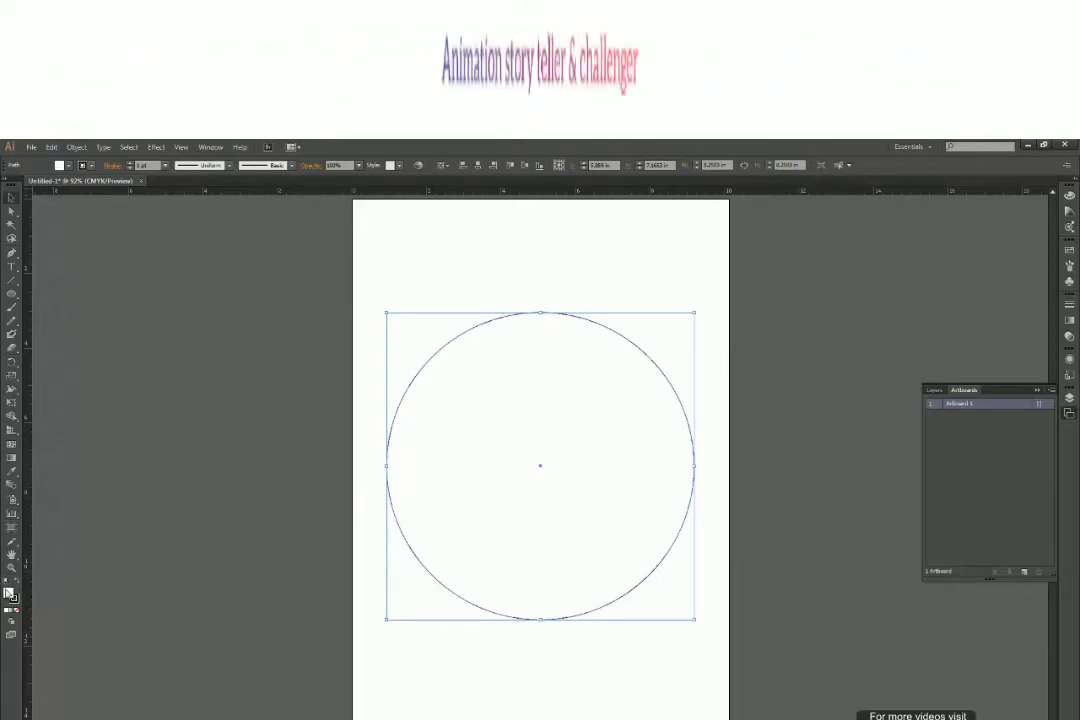
double_click(9, 594)
click(359, 440)
drag(360, 440, 362, 498)
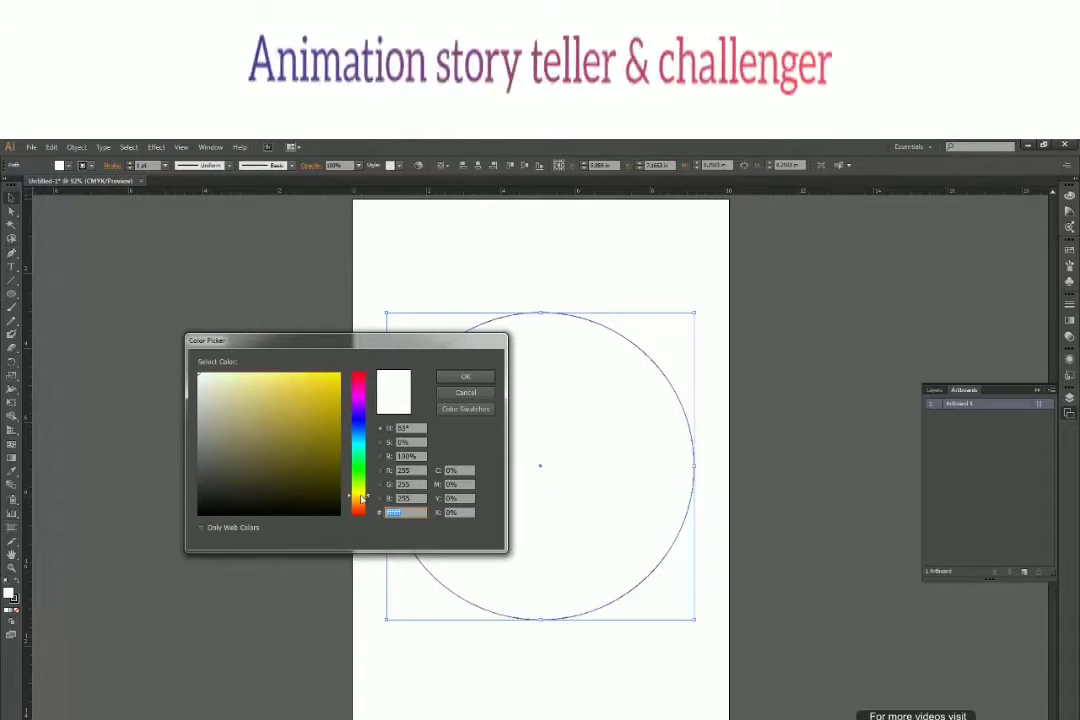
click(331, 426)
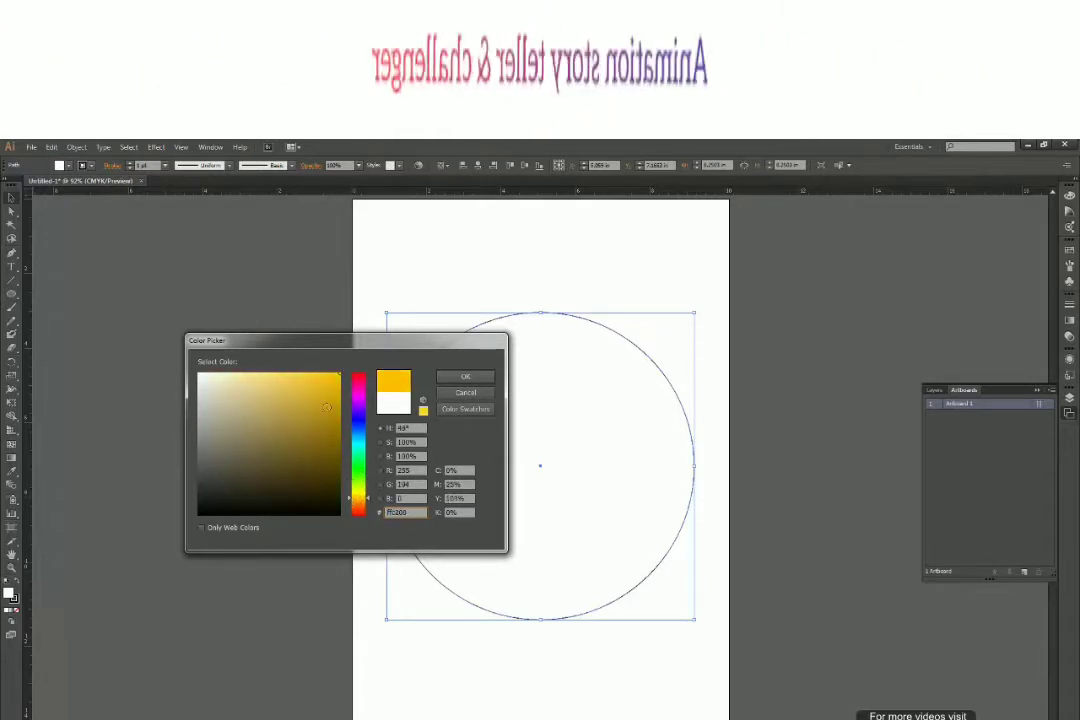
click(465, 376)
click(687, 288)
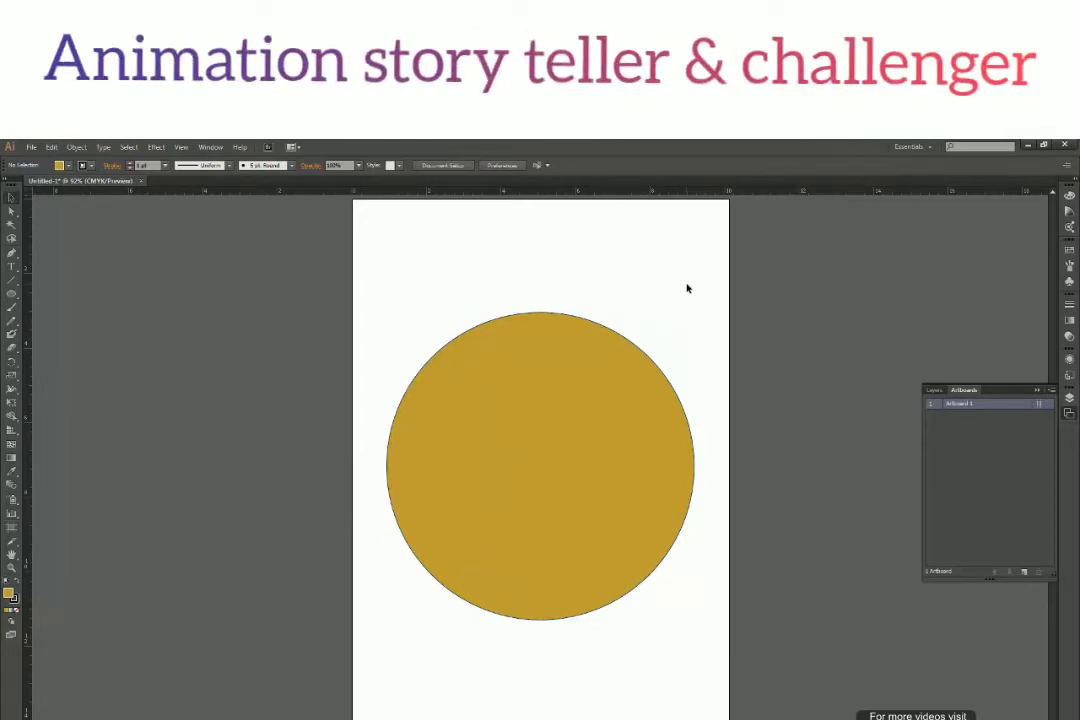
- Convert the golden circle into a guide and move it up to a Y position of about 5.3 in
click(658, 402)
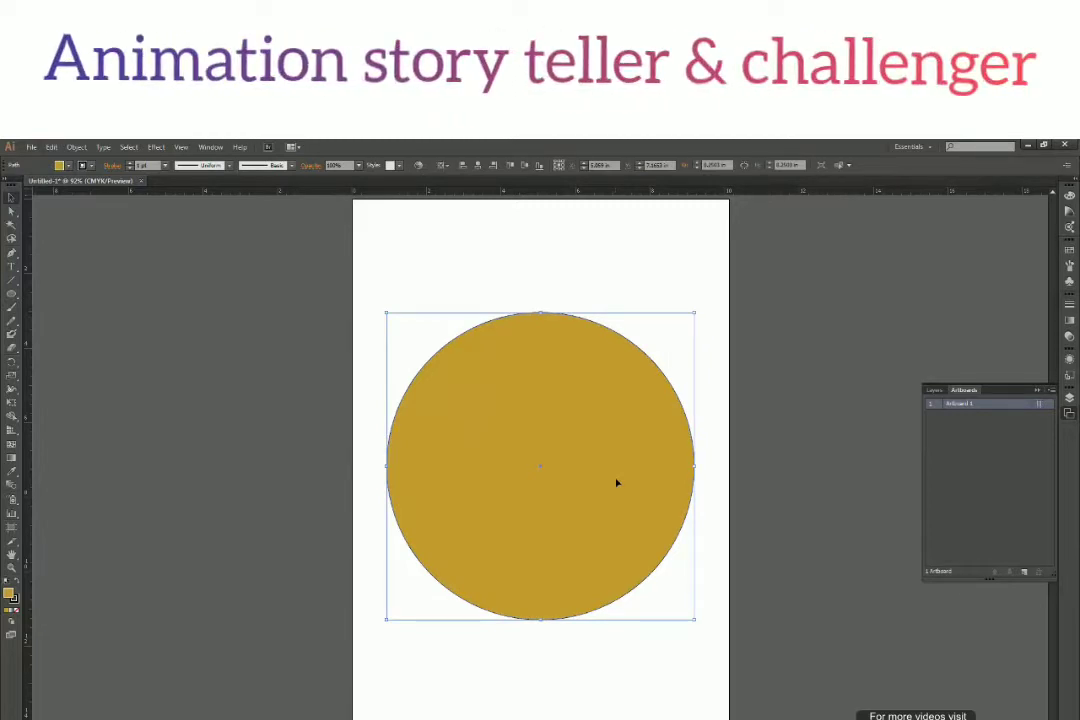
click(181, 147)
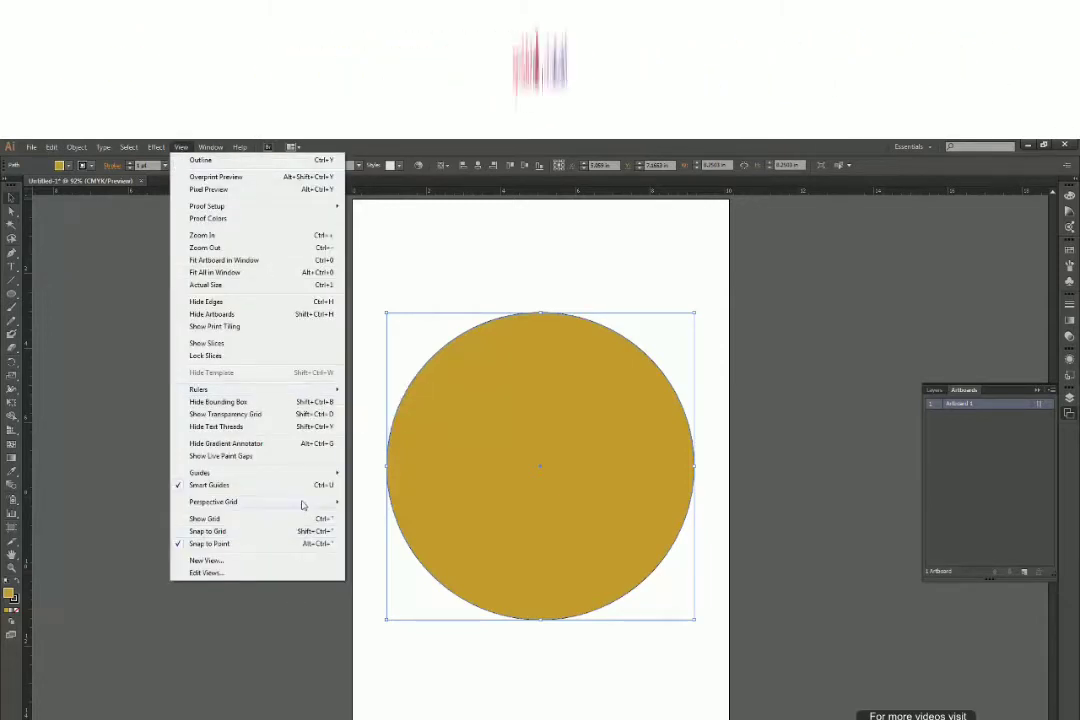
mouse_move(308, 481)
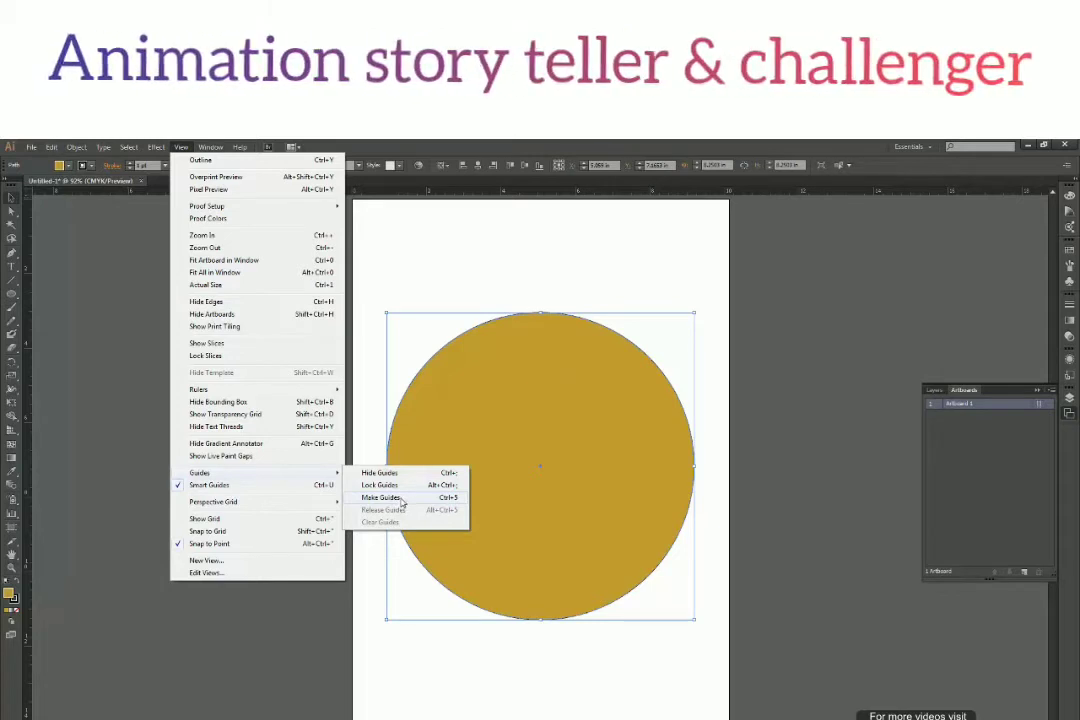
click(404, 502)
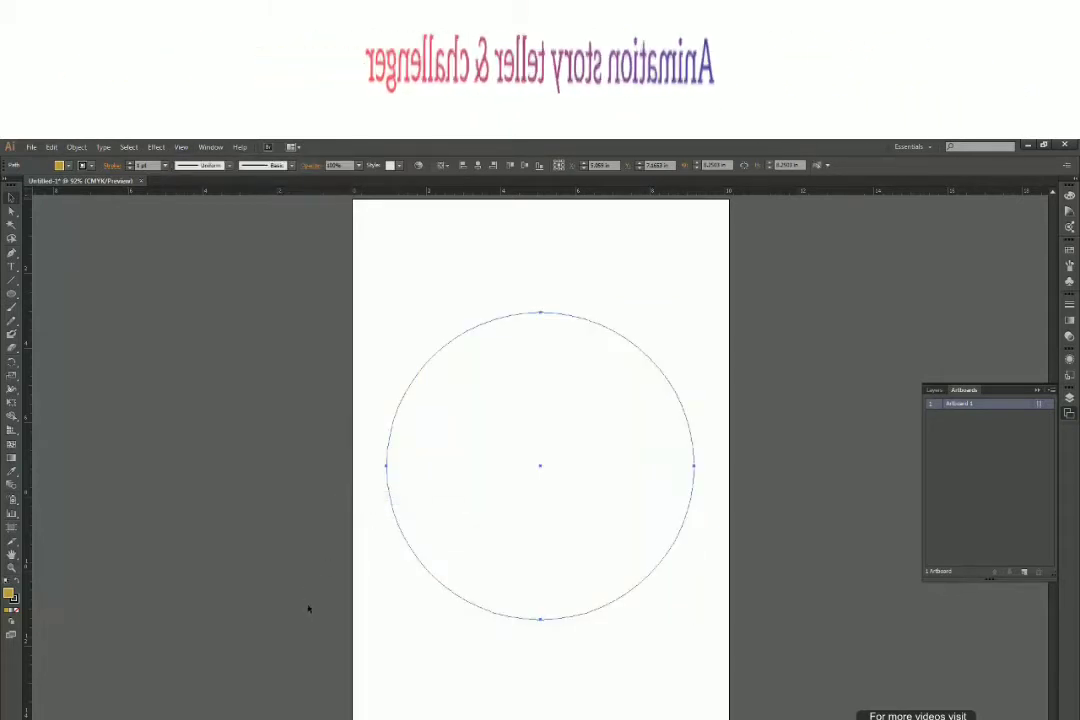
click(231, 680)
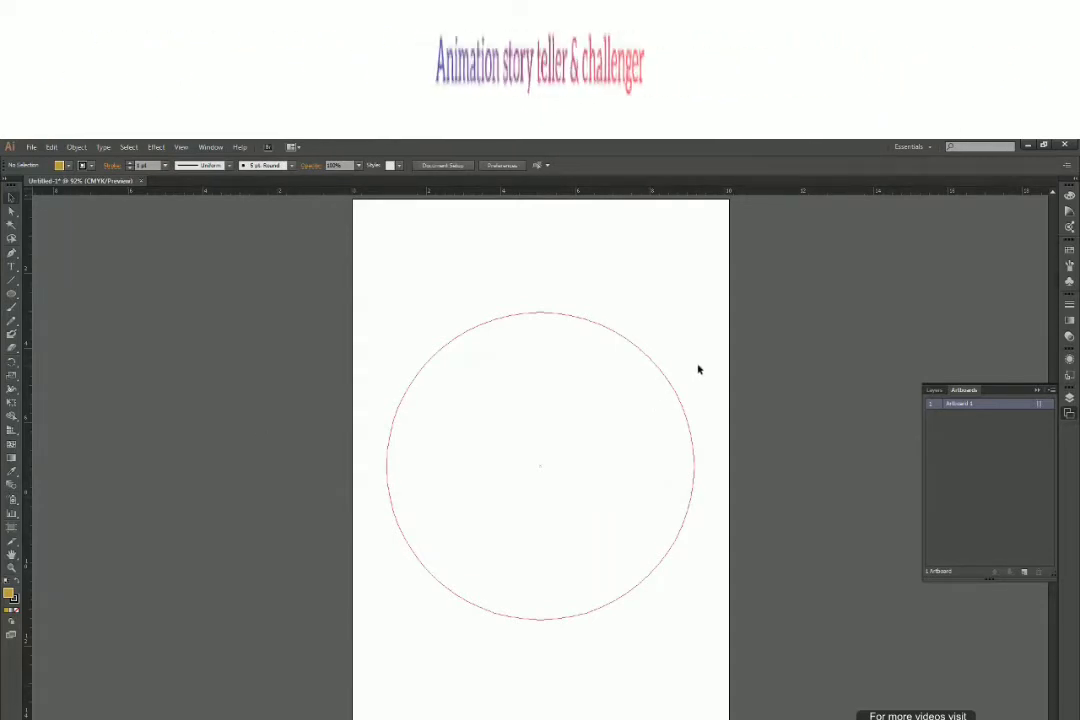
drag(672, 318, 690, 356)
click(682, 426)
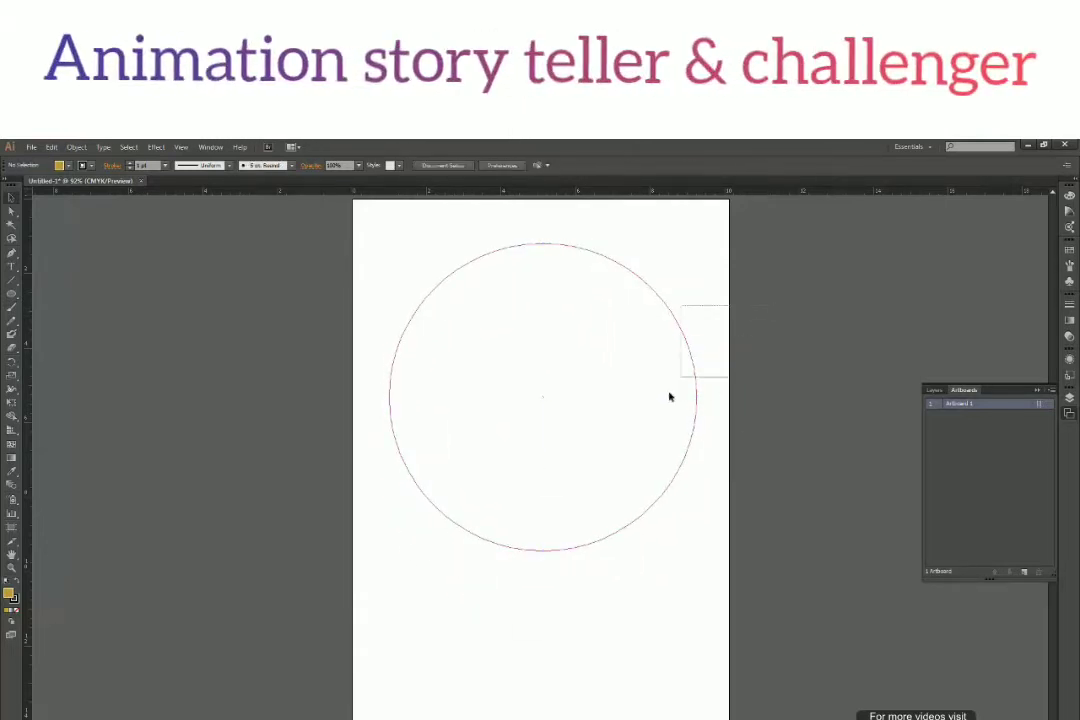
- Delete the circular guide and undo the deletion
click(687, 395)
key(Delete)
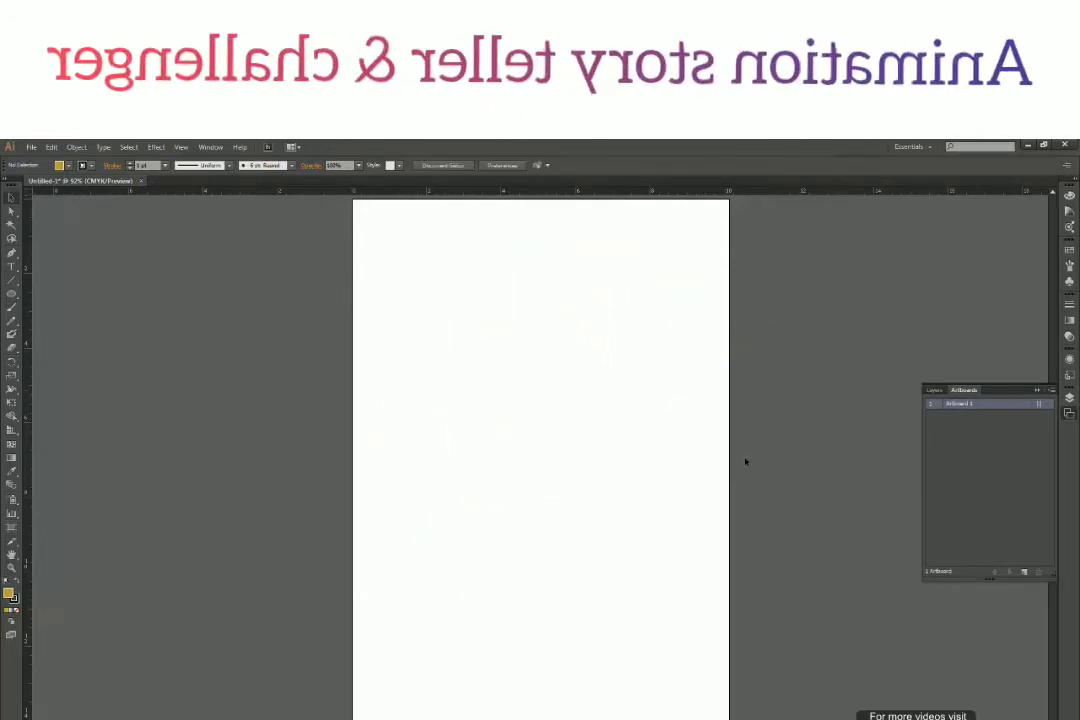
key(ctrl+z)
- Lock the guides, unlock them again, and test whether the circular guide can be selected
click(181, 147)
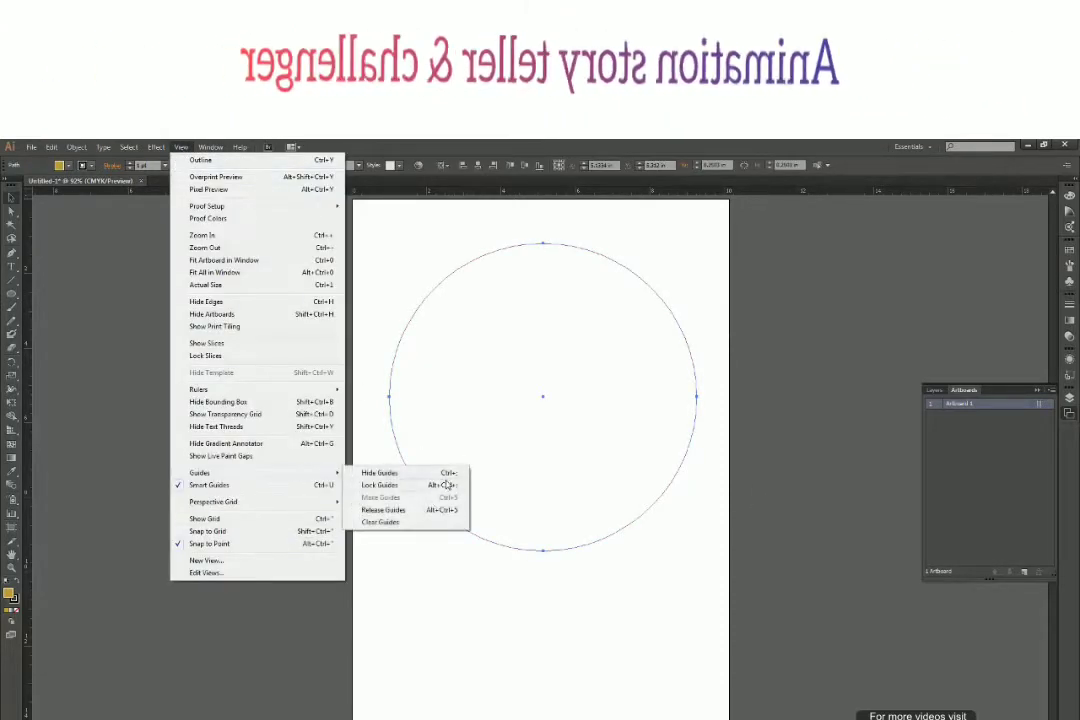
click(435, 486)
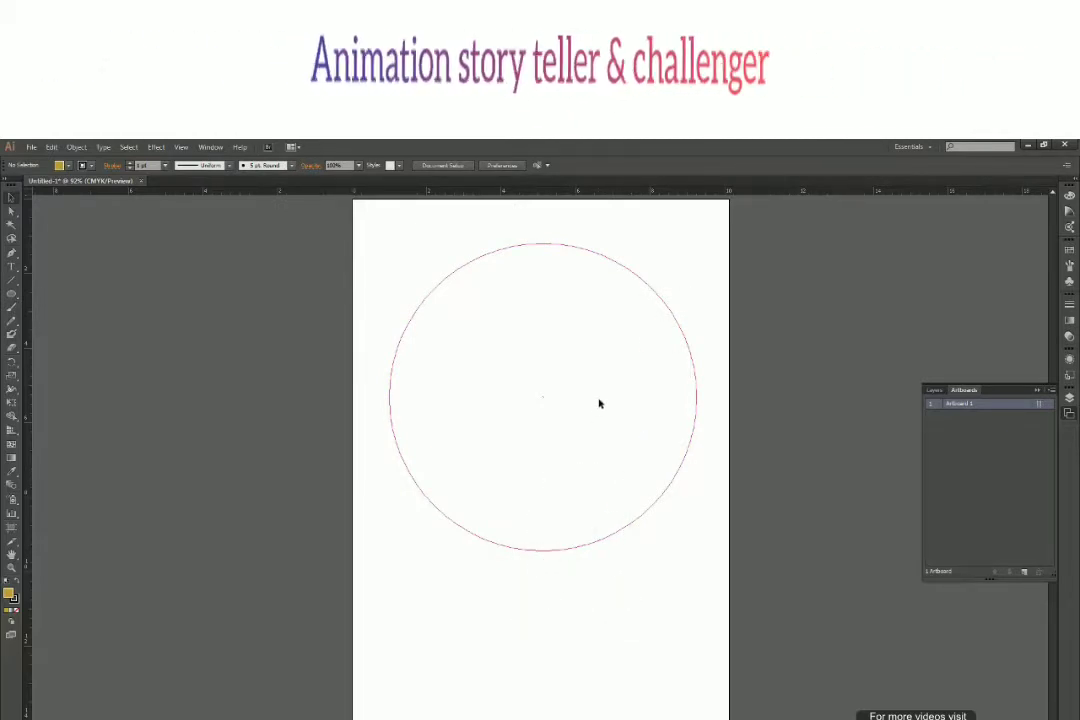
click(156, 147)
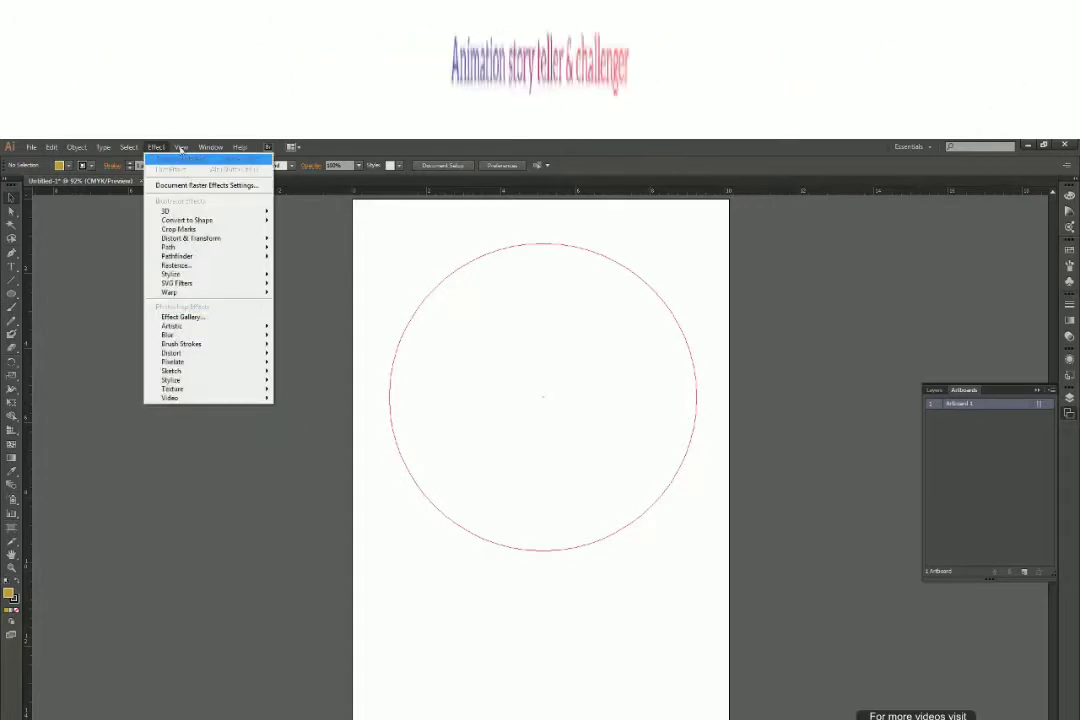
mouse_move(181, 147)
mouse_move(292, 473)
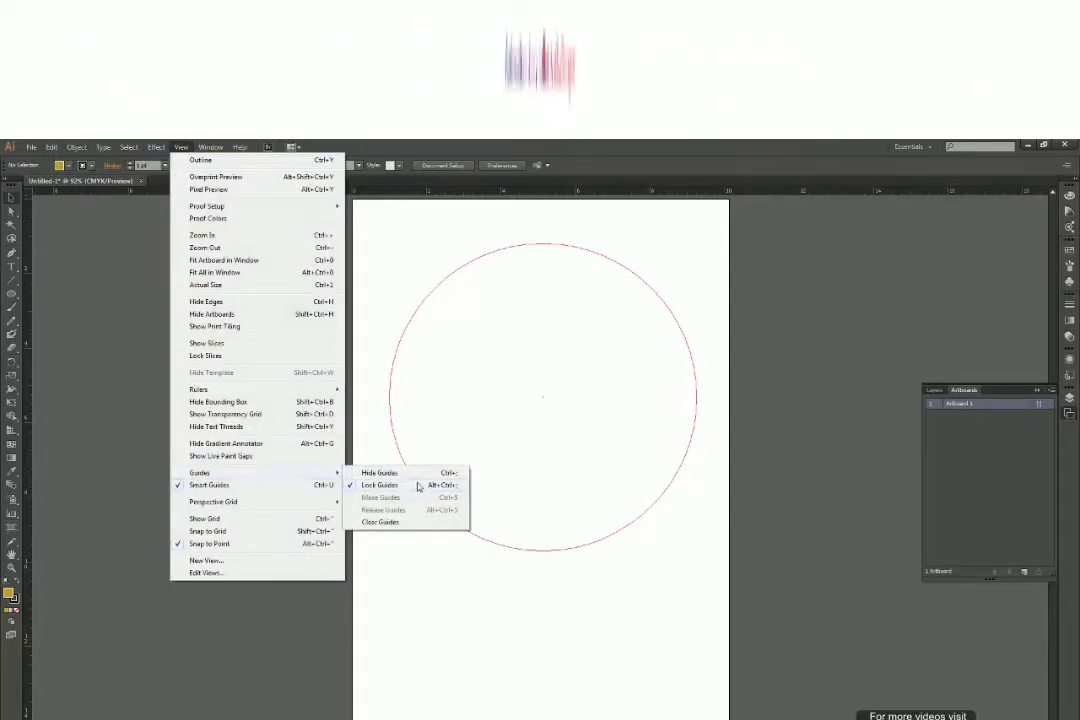
click(417, 485)
drag(578, 602, 545, 495)
click(623, 622)
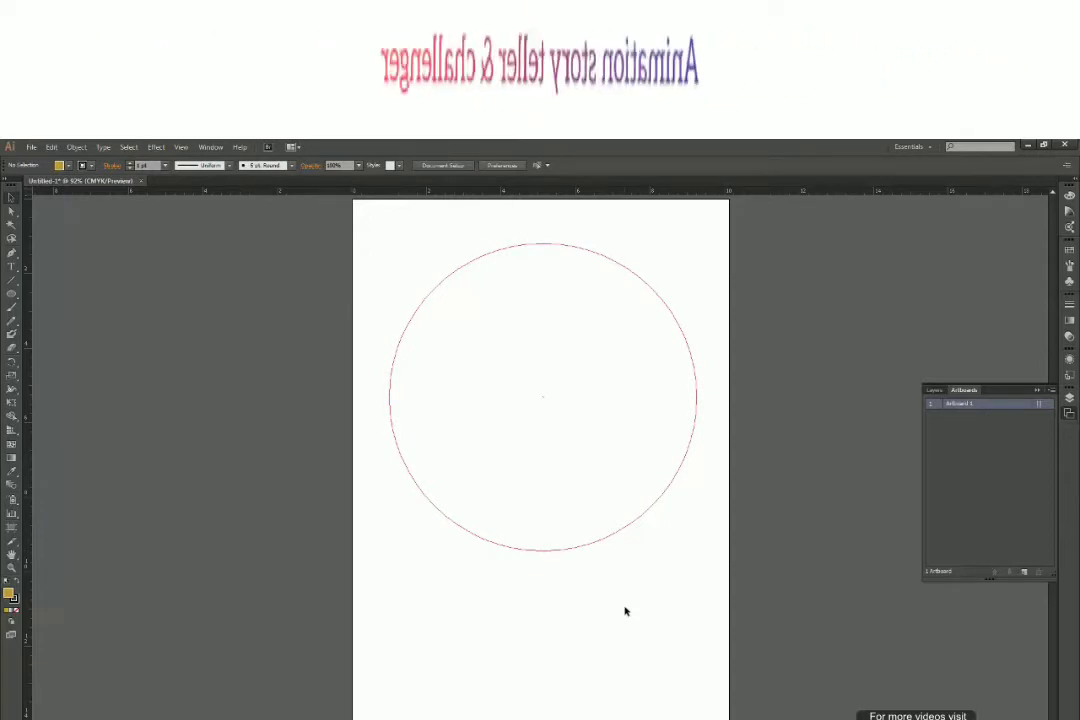
- Hide all the guides and show them again
key(ctrl+;)
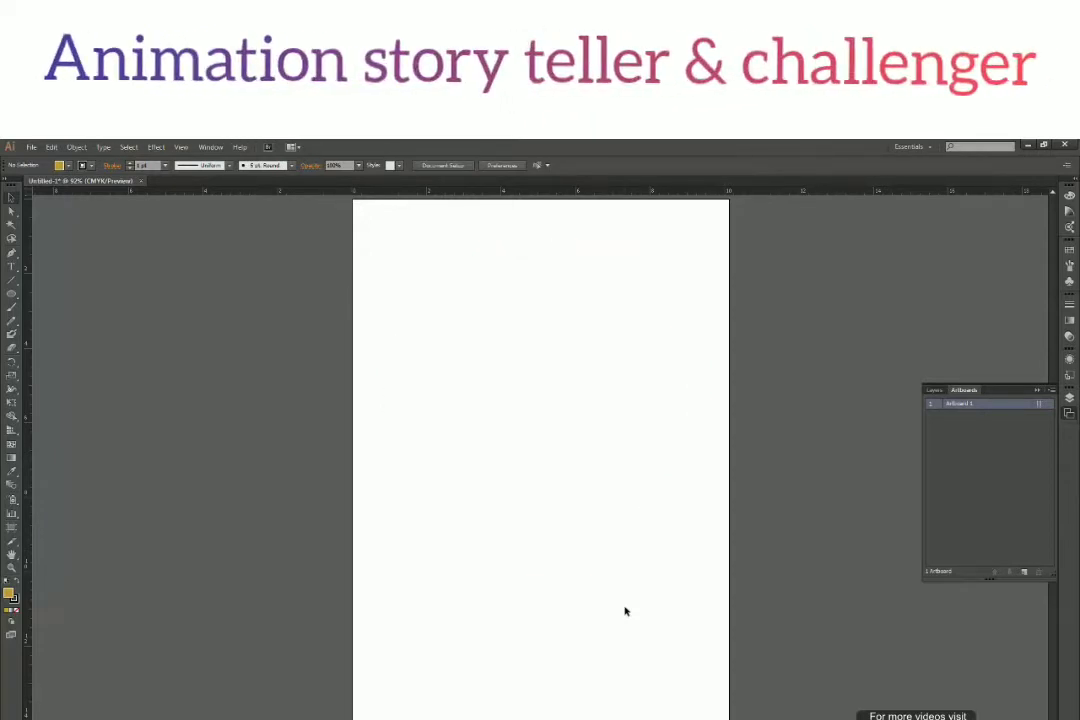
key(ctrl+;)
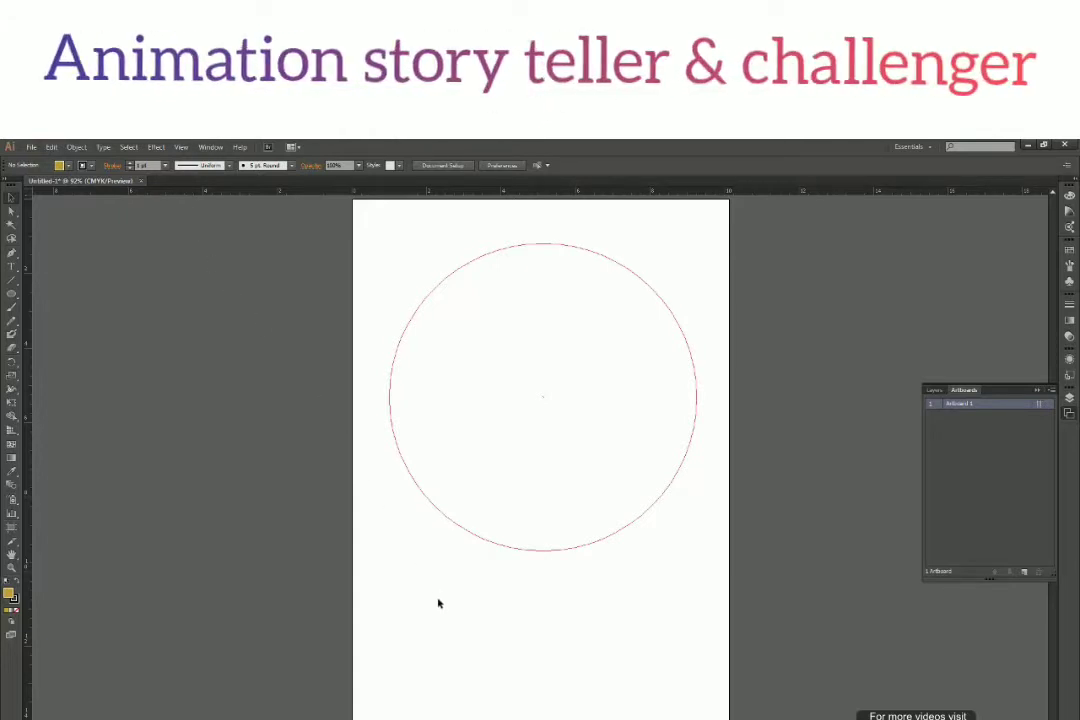
- Move the circular guide down to a Y position of about 6.8 in
drag(571, 603, 600, 500)
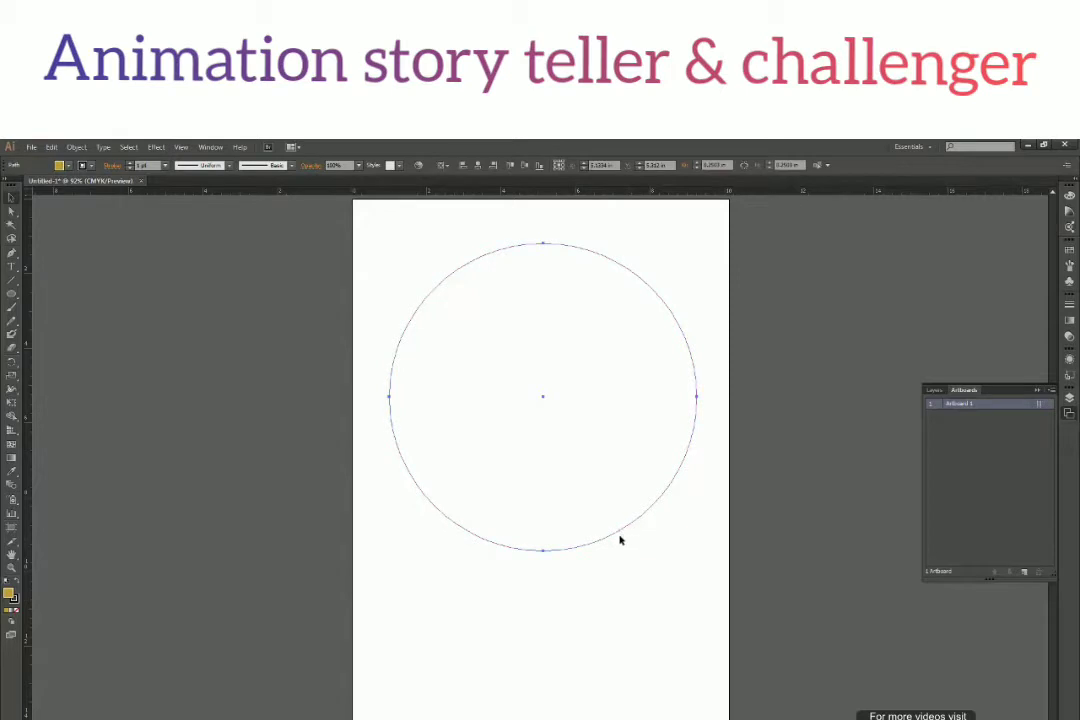
click(635, 540)
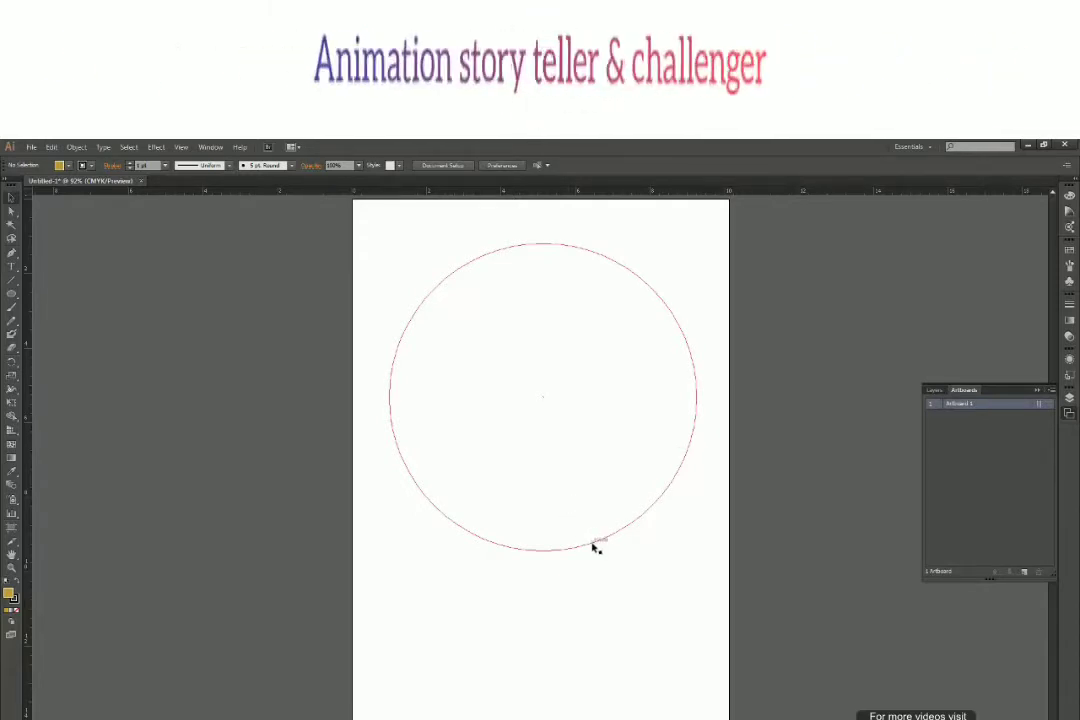
drag(593, 546, 592, 606)
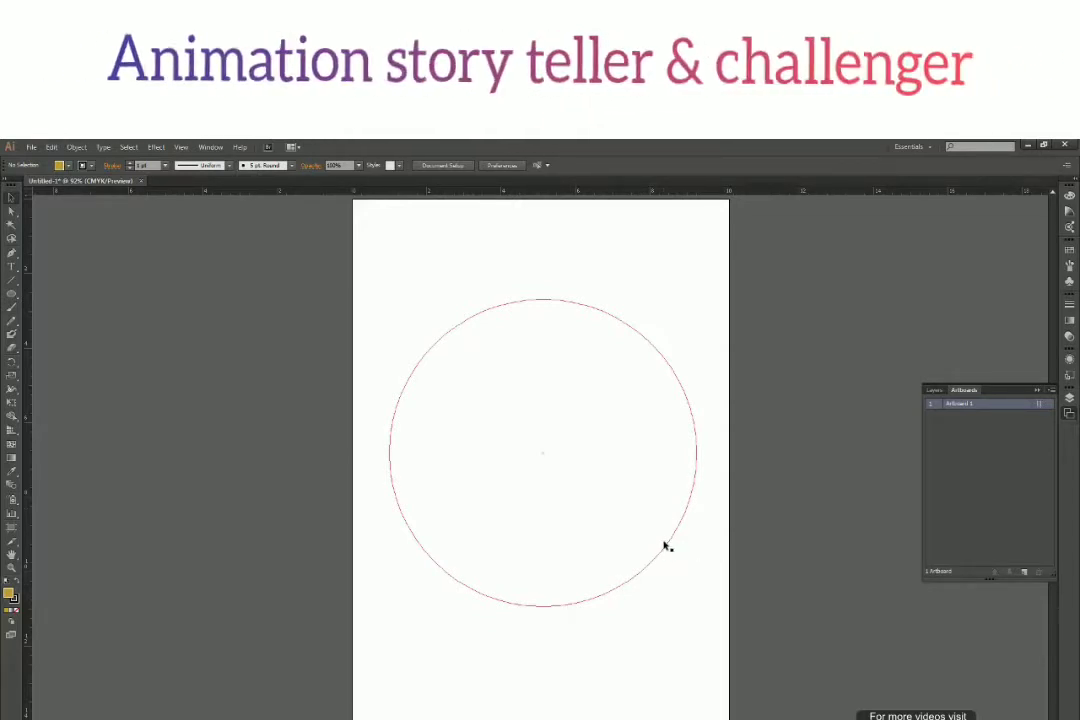
- Release the circular guide back into an ordinary filled shape
drag(650, 293, 609, 381)
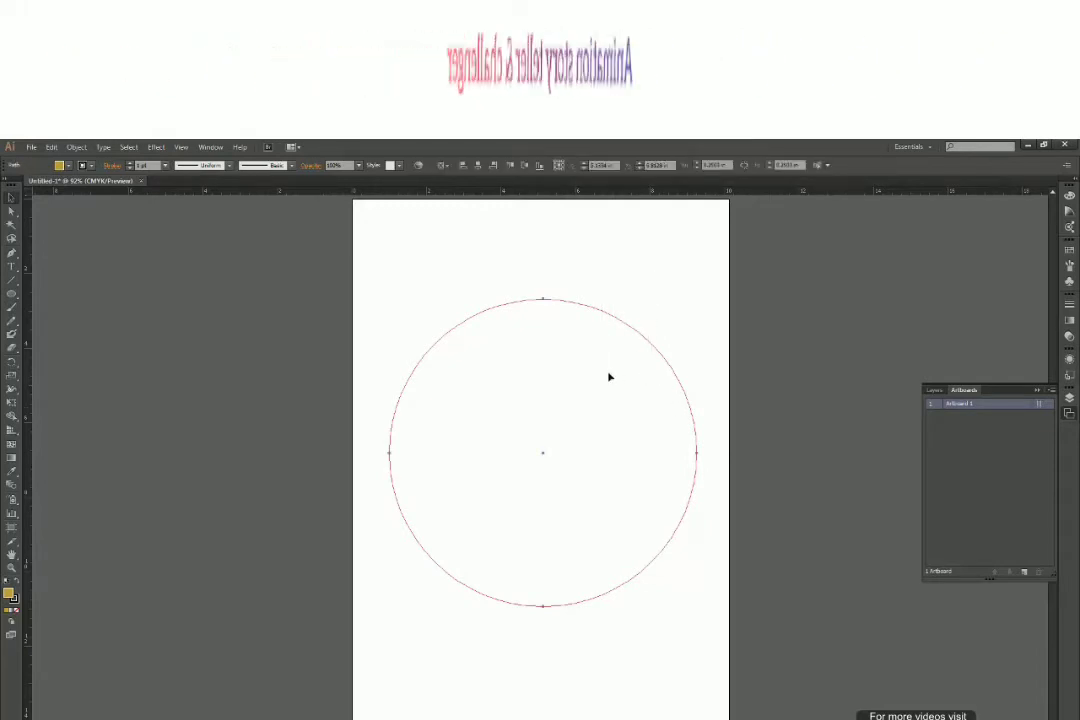
click(181, 148)
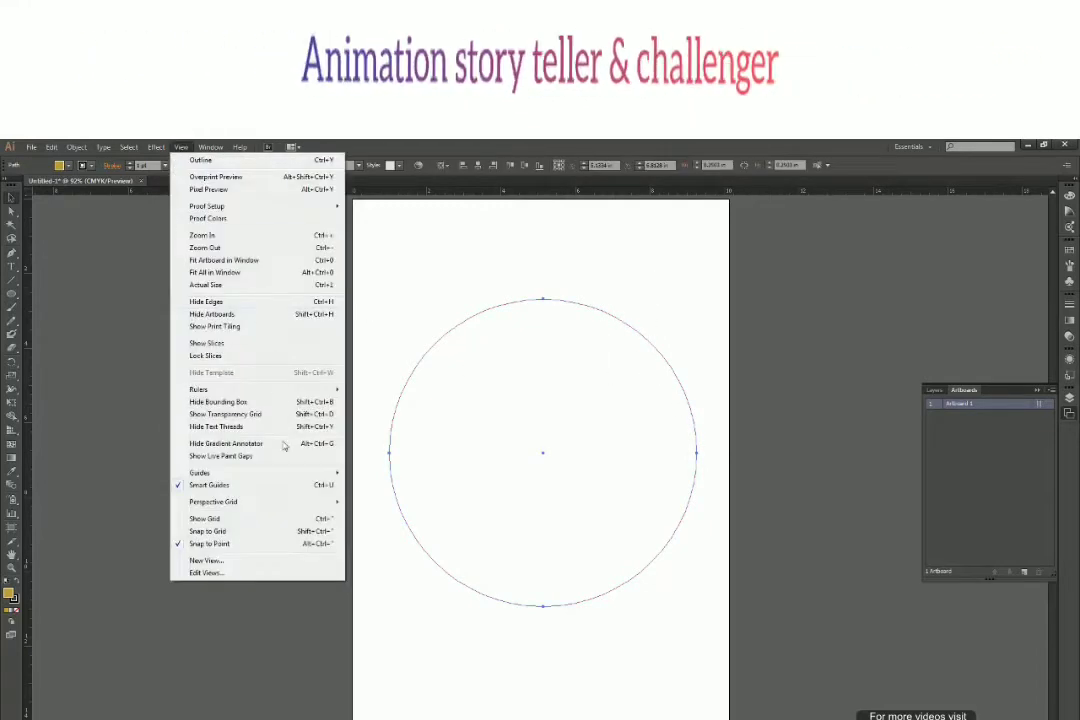
mouse_move(300, 473)
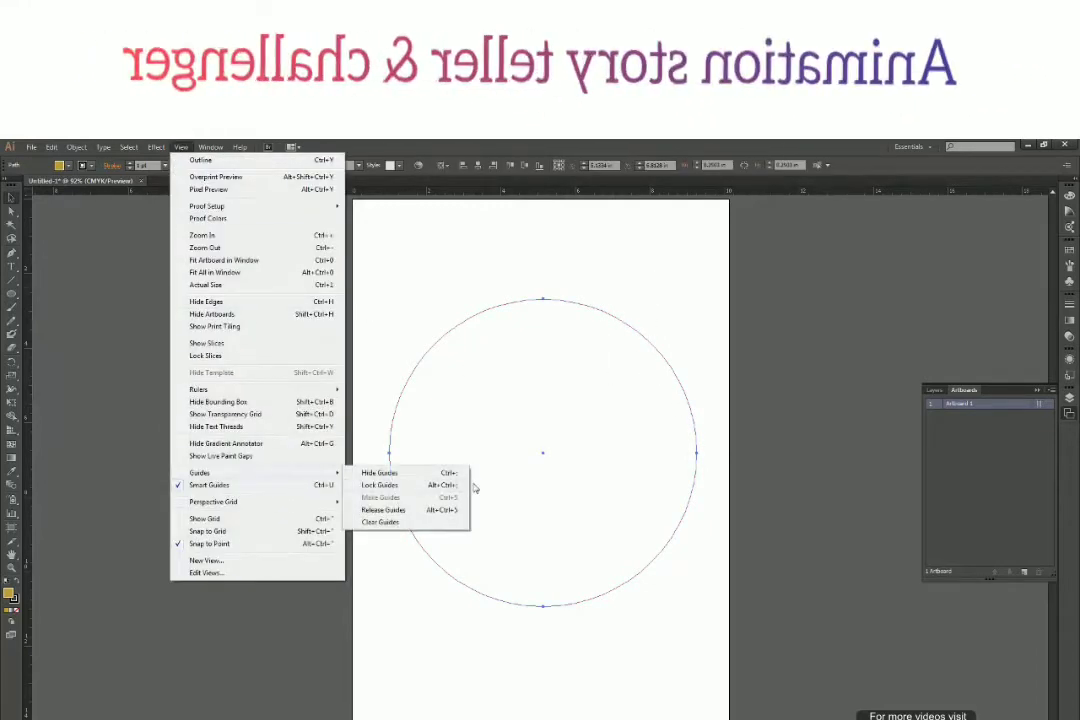
click(425, 510)
click(430, 673)
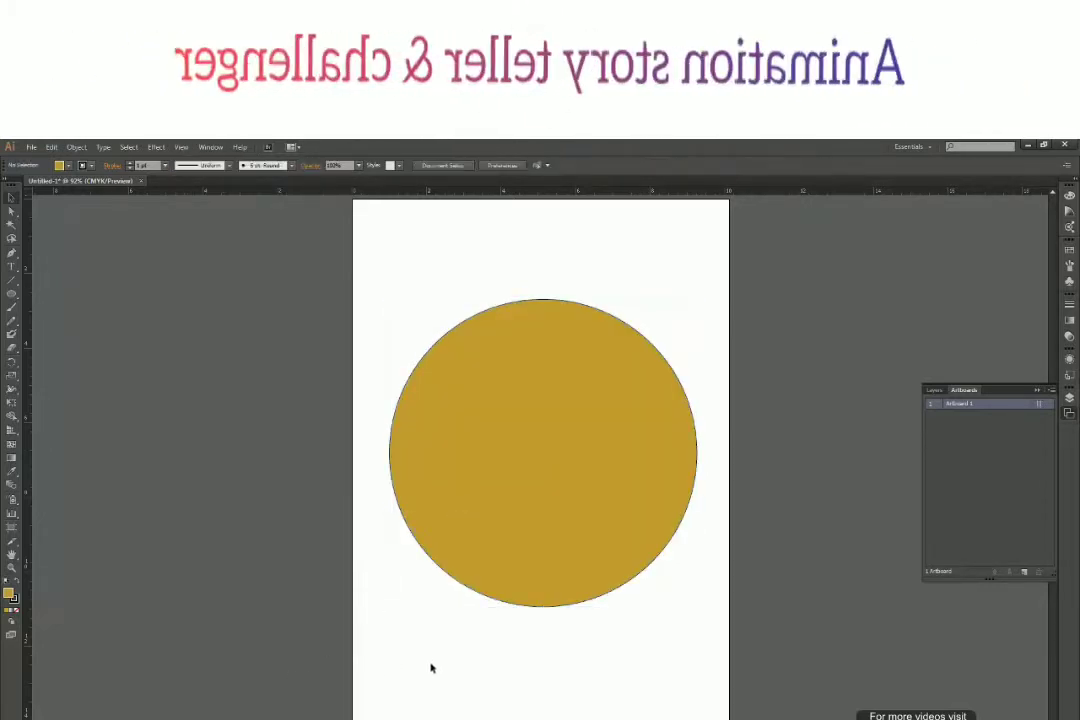
- Select the released golden circle and delete it from the artboard
click(620, 586)
drag(680, 504, 615, 569)
click(762, 434)
key(ctrl+a)
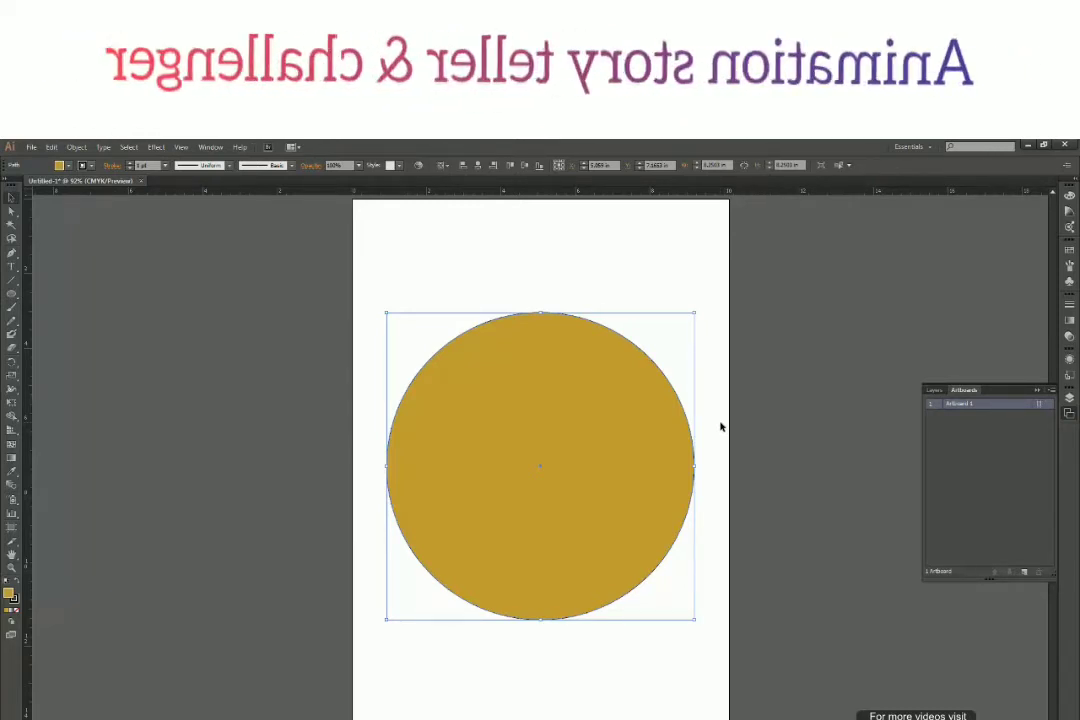
key(Delete)
- Add a horizontal ruler guide at about 6.2 in and release it into an ordinary path
drag(380, 190, 571, 433)
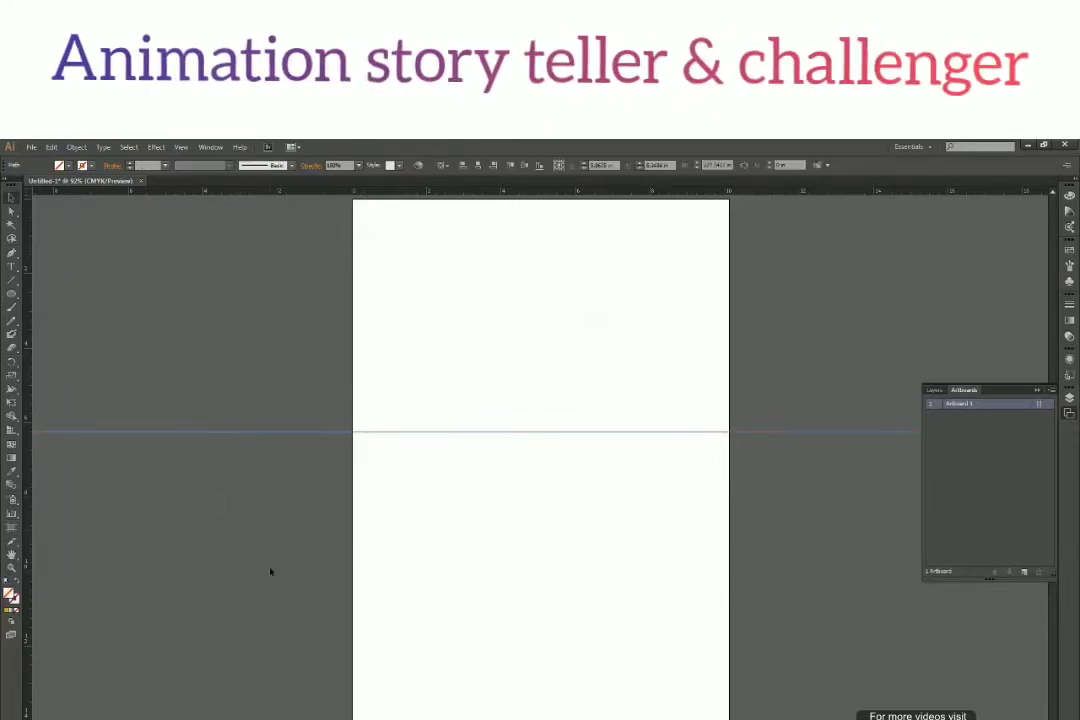
click(181, 147)
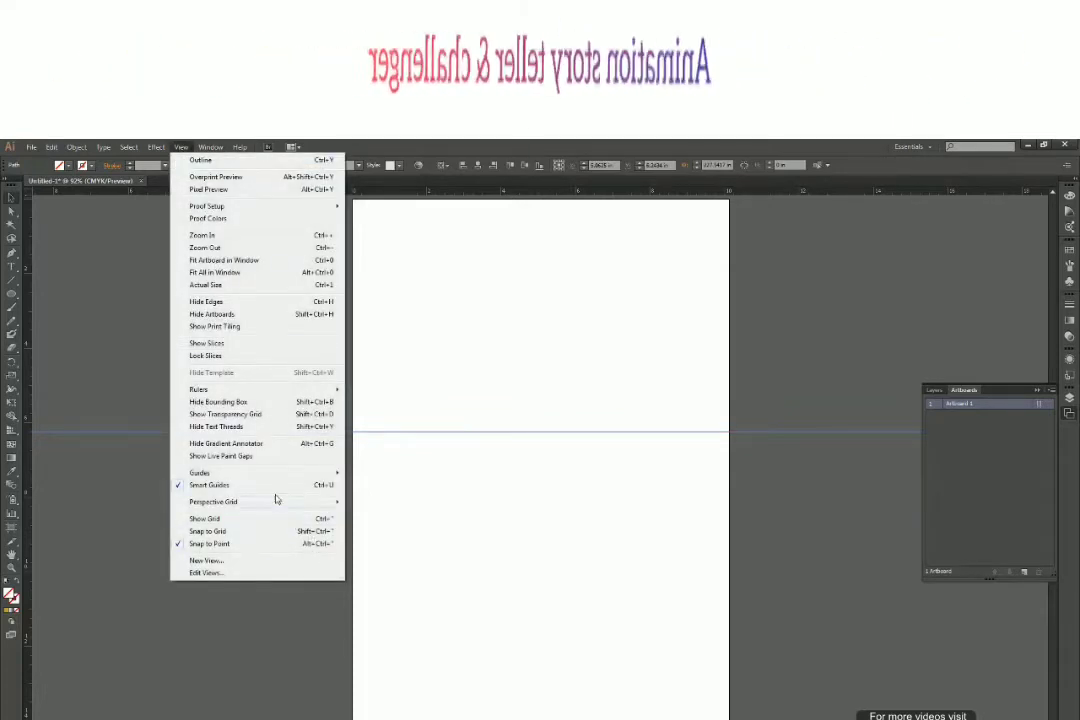
mouse_move(288, 472)
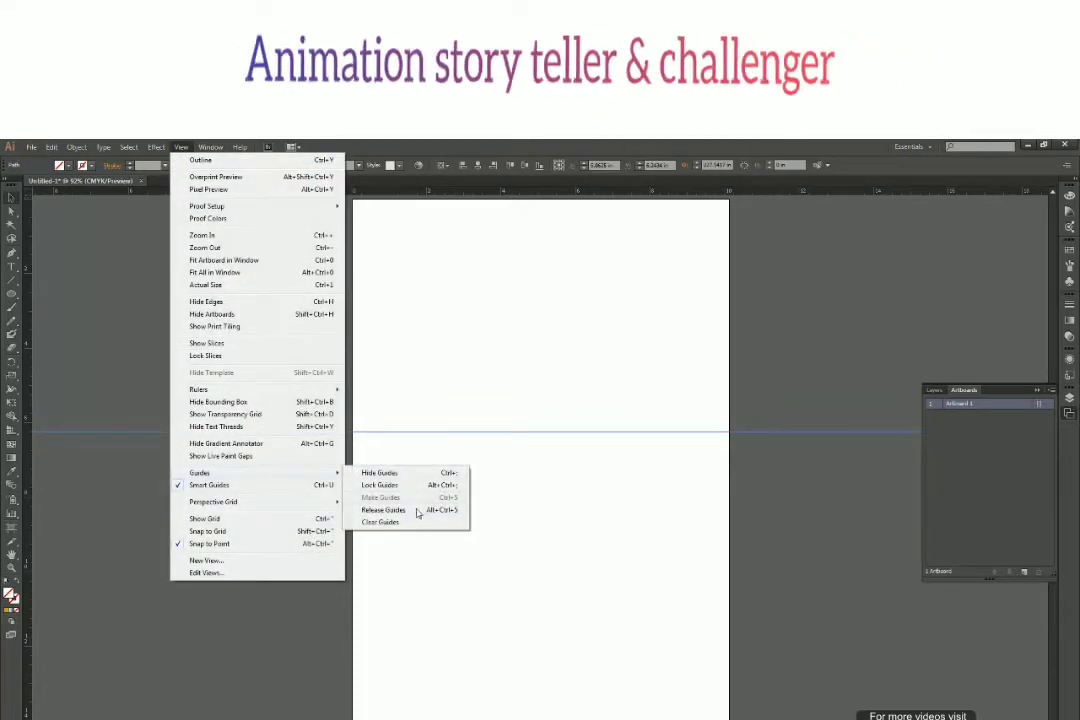
click(419, 511)
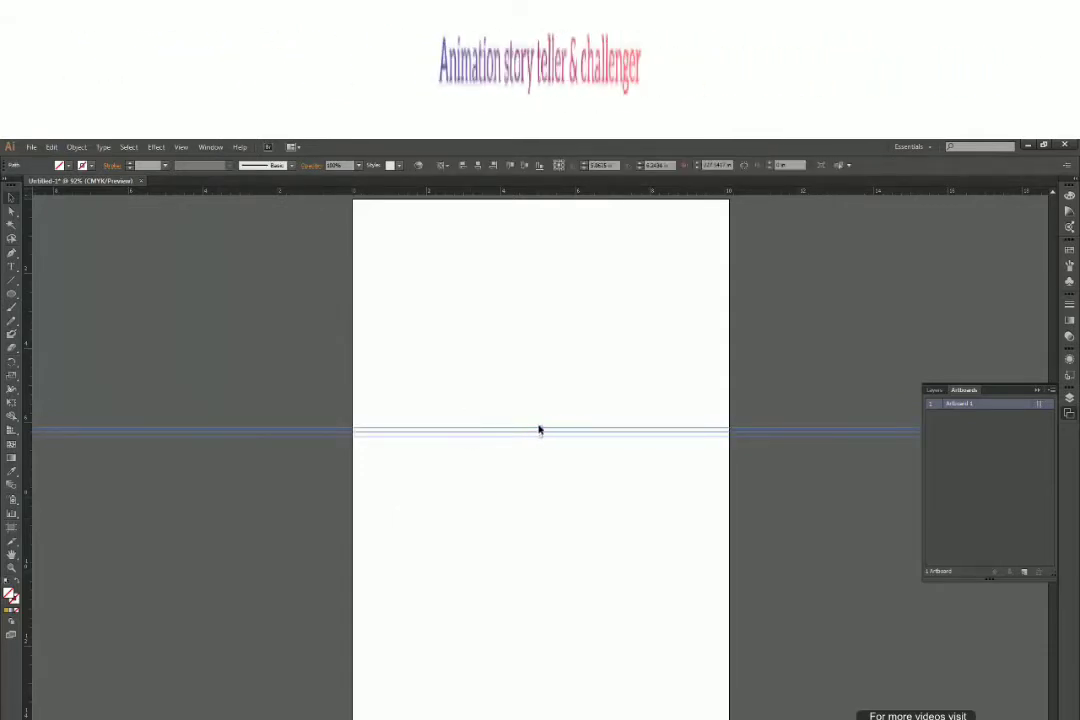
- Collapse the Artboards panel and examine how far the released horizontal path extends beyond the artboard
click(1037, 390)
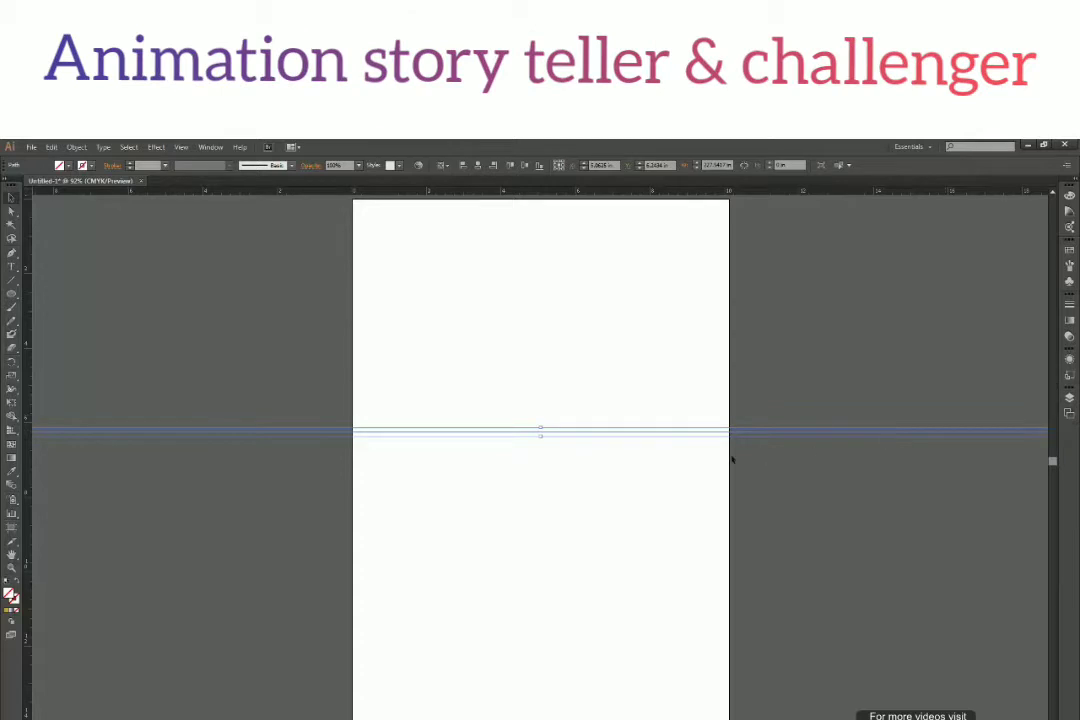
click(734, 576)
key(ctrl+minus)
key(ctrl+minus)
key(ctrl+minus)
key(ctrl+minus)
key(ctrl+minus)
key(ctrl+minus)
key(ctrl+minus)
key(ctrl+minus)
key(ctrl+minus)
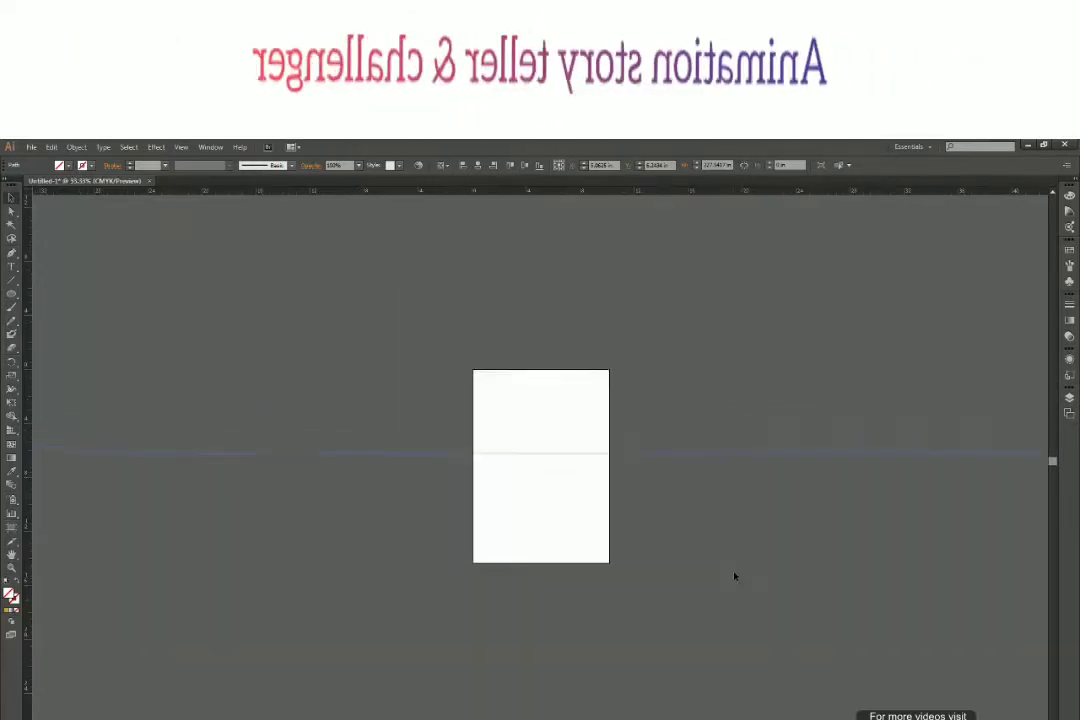
- Select the released horizontal path and shorten it from both ends to about 28.6 in wide, centred around the artboard
key(ctrl+a)
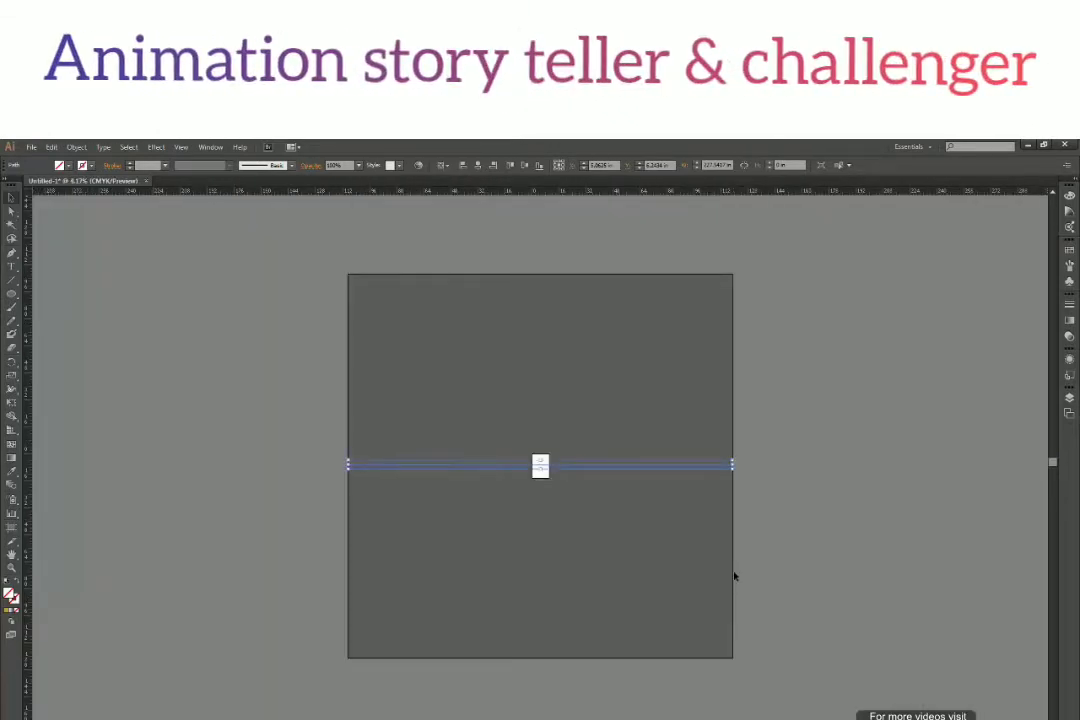
drag(735, 463, 566, 466)
drag(350, 465, 515, 466)
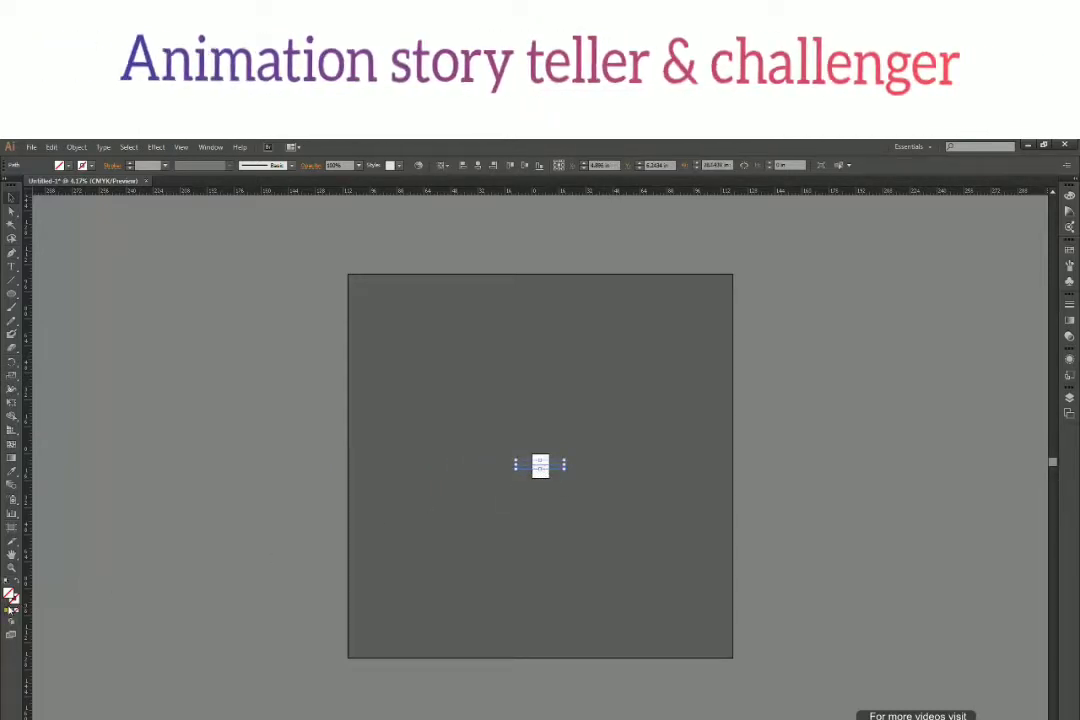
- Give the shortened horizontal path the default white fill and black 1 pt stroke, and deselect it
click(7, 609)
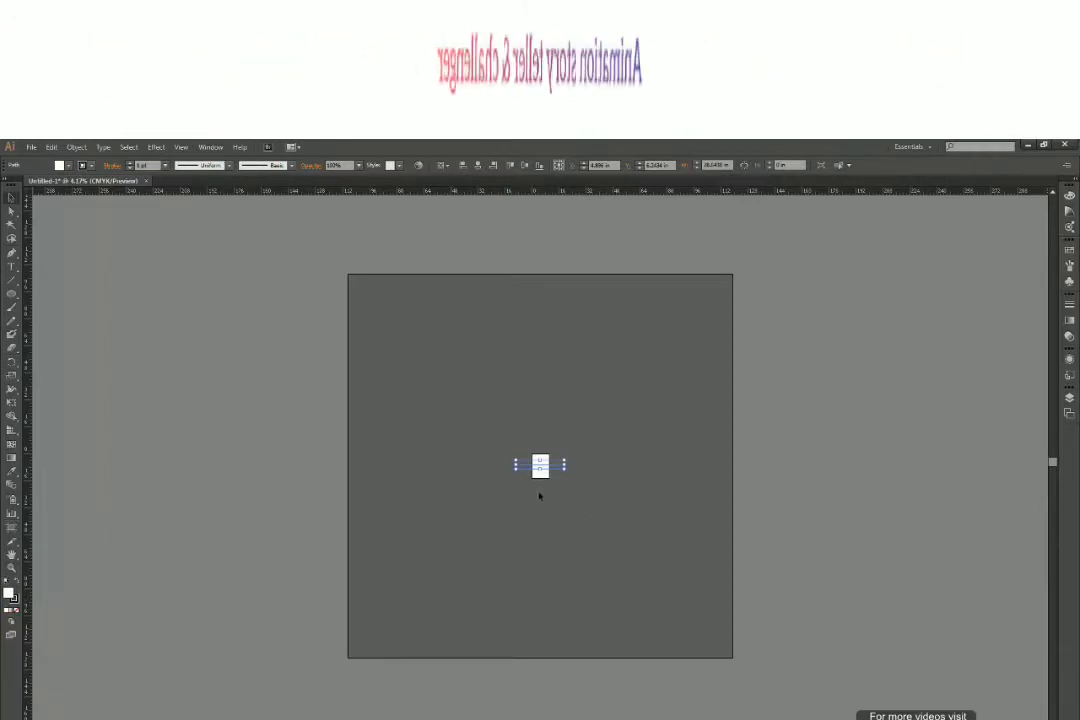
key(ctrl+1)
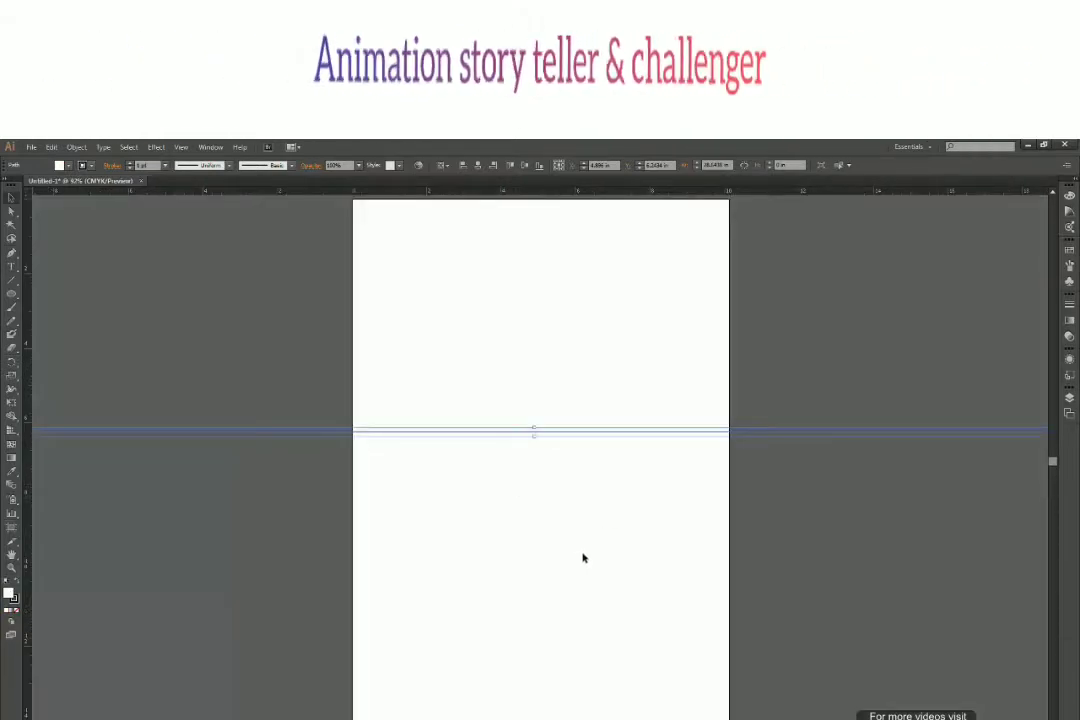
click(519, 450)
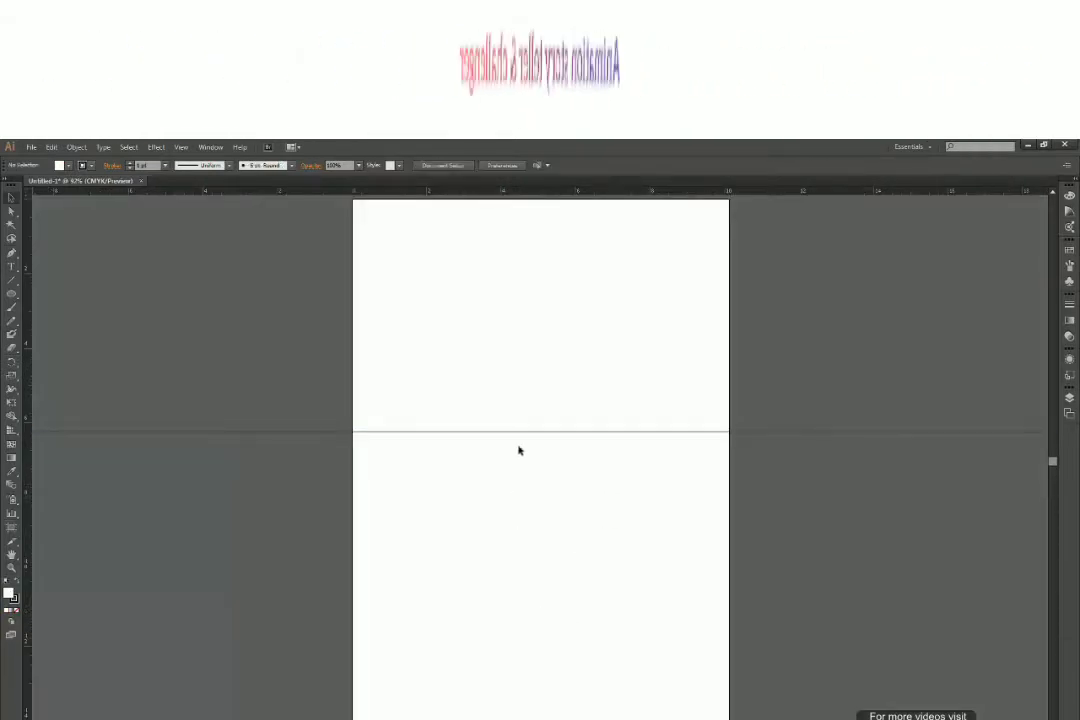
- Shorten the horizontal path from both ends to about 3.9 in so that it lies entirely inside the artboard
click(669, 433)
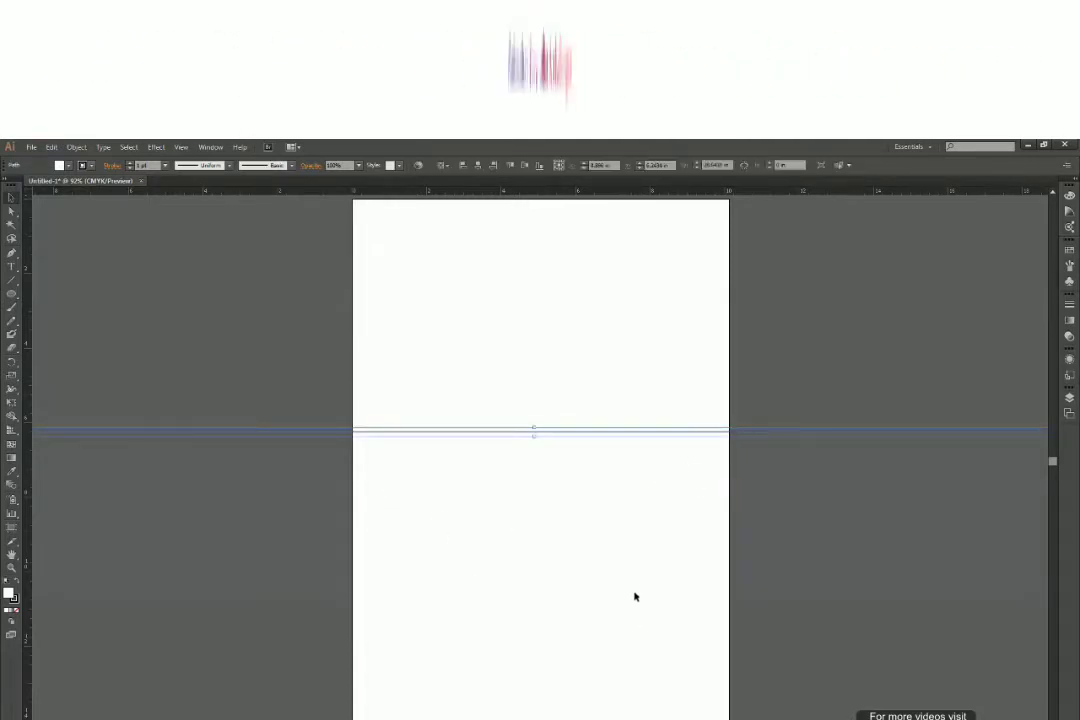
key(ctrl+minus)
key(ctrl+minus)
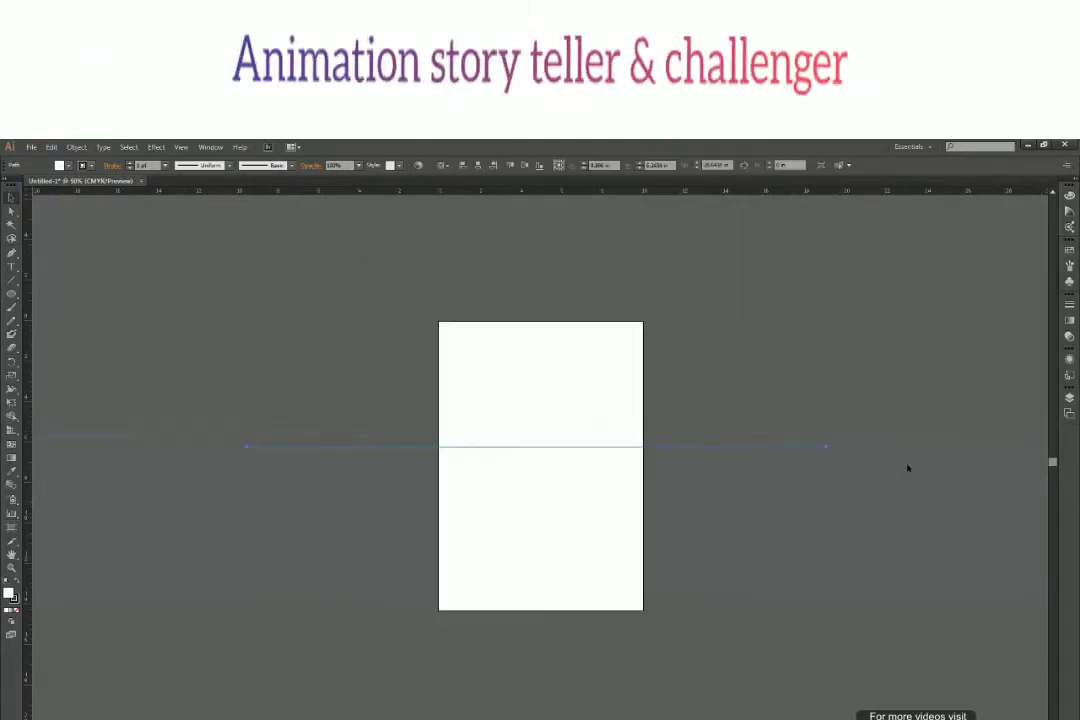
drag(826, 449, 555, 449)
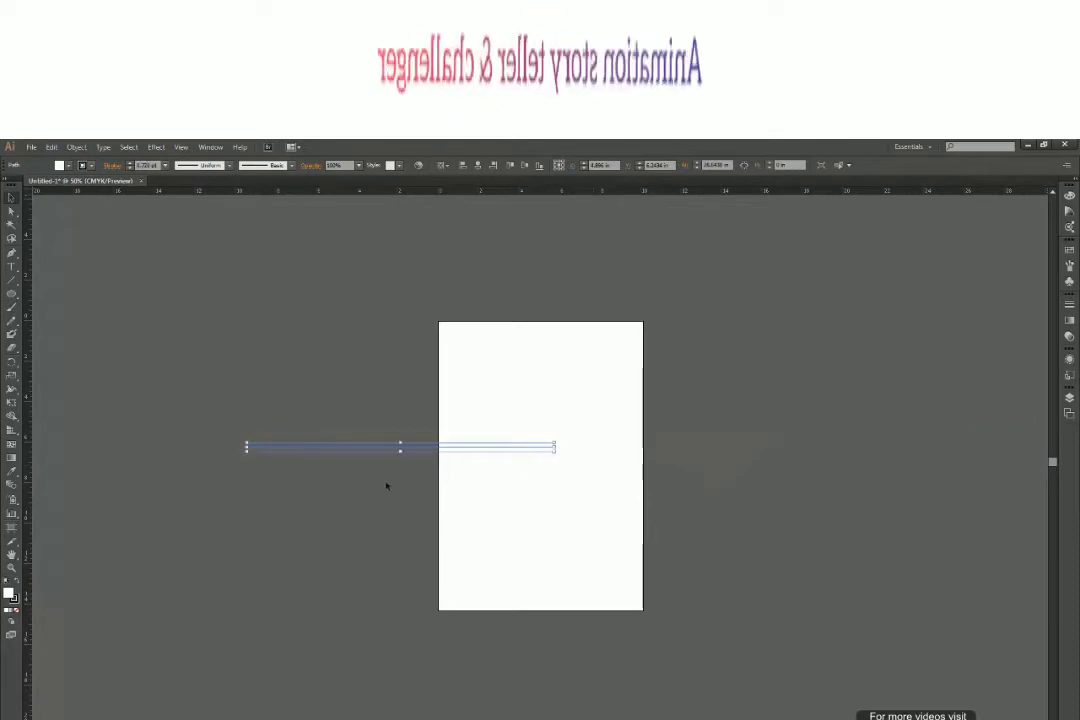
drag(246, 448, 473, 448)
key(ctrl+plus)
key(ctrl+plus)
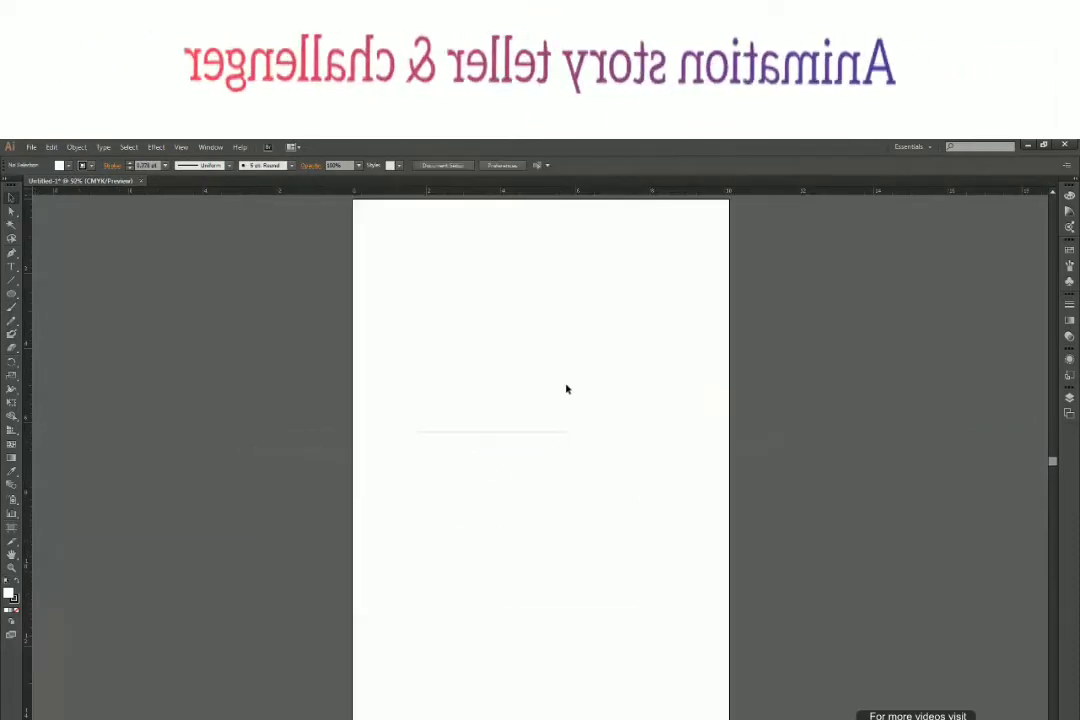
- Switch to outline view, convert the short horizontal path into a guide, and return to preview
key(ctrl+y)
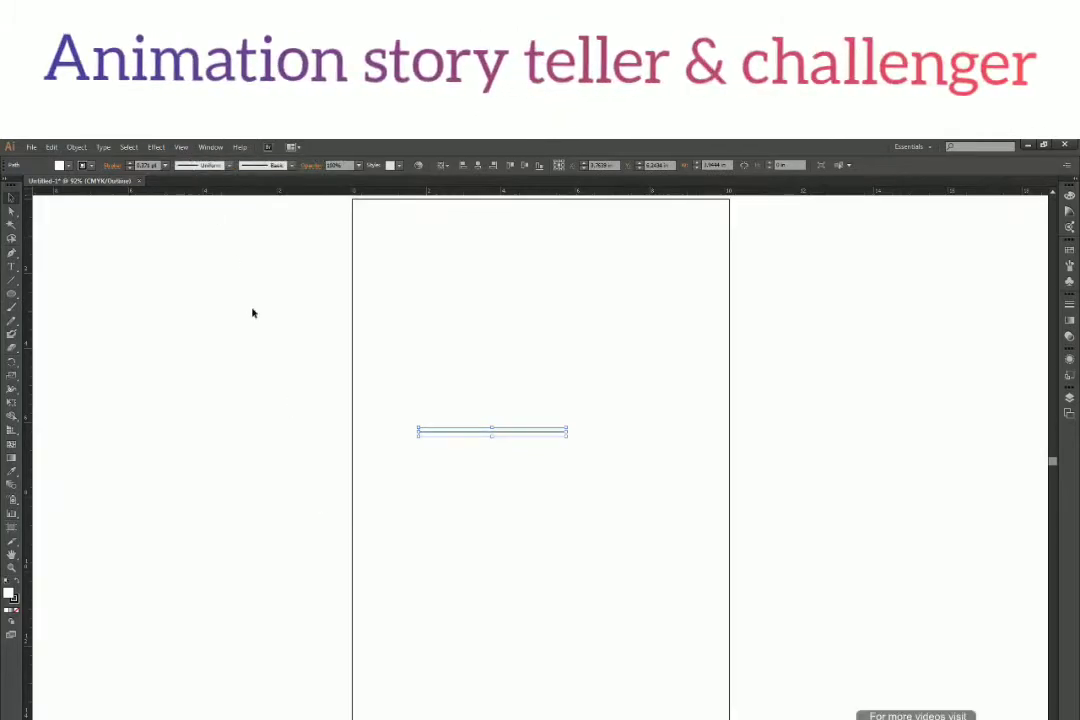
click(181, 147)
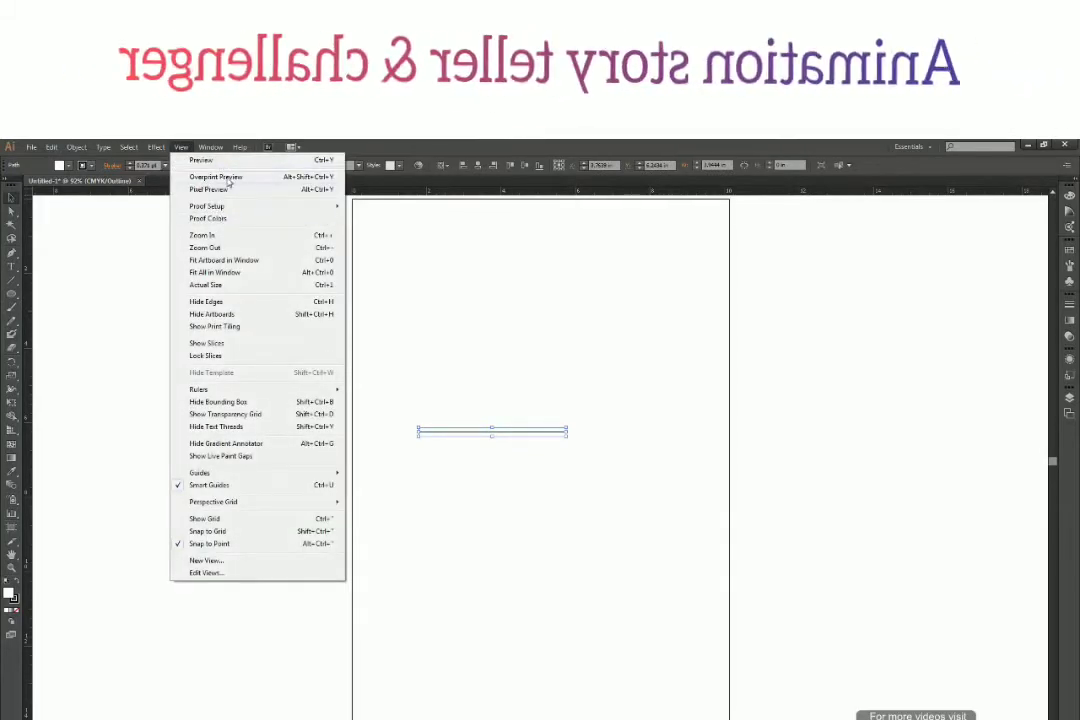
mouse_move(322, 473)
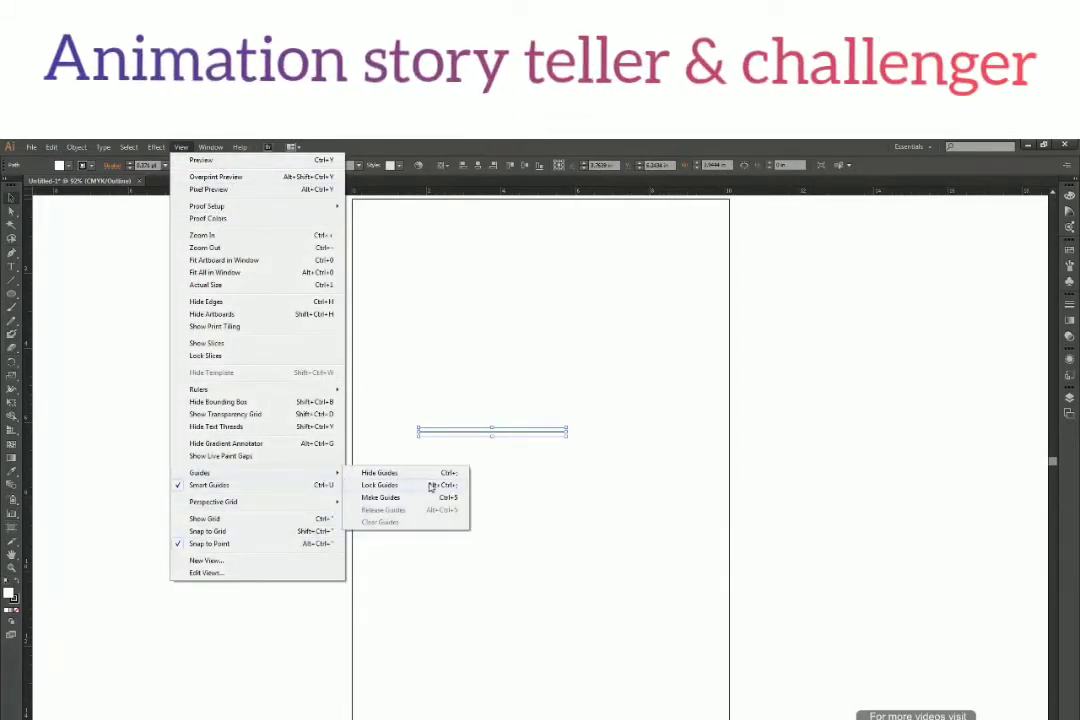
click(413, 498)
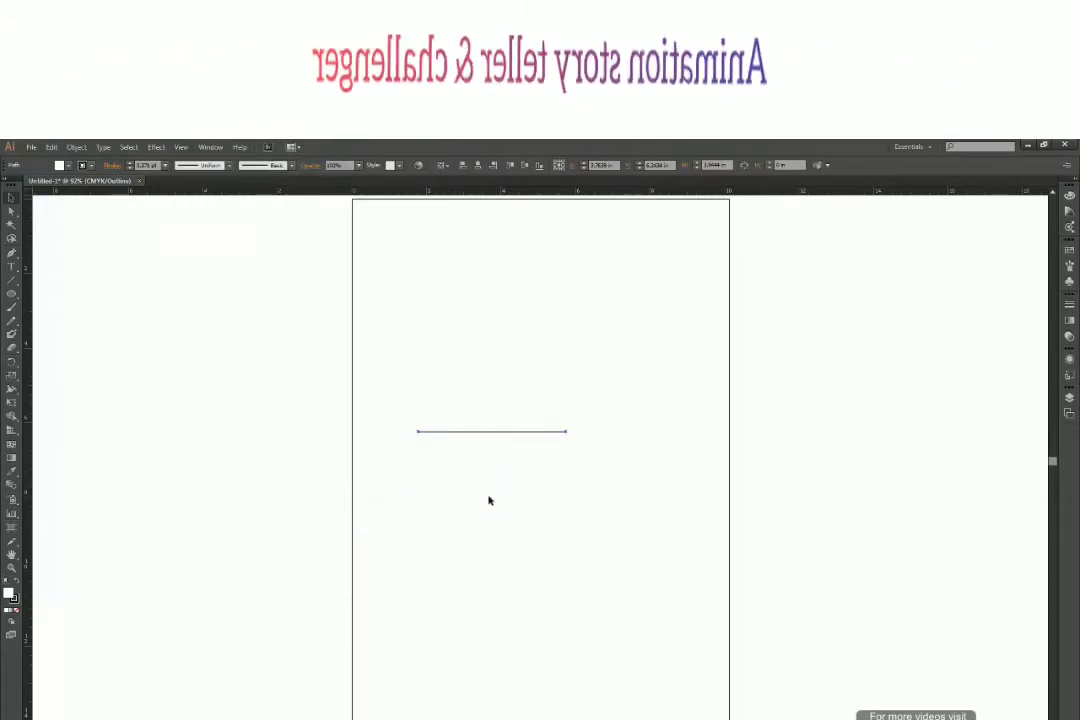
key(ctrl+y)
- Move the short horizontal guide about 0.47 in to the right and 1.19 in down, leaving it selected
drag(605, 386, 571, 477)
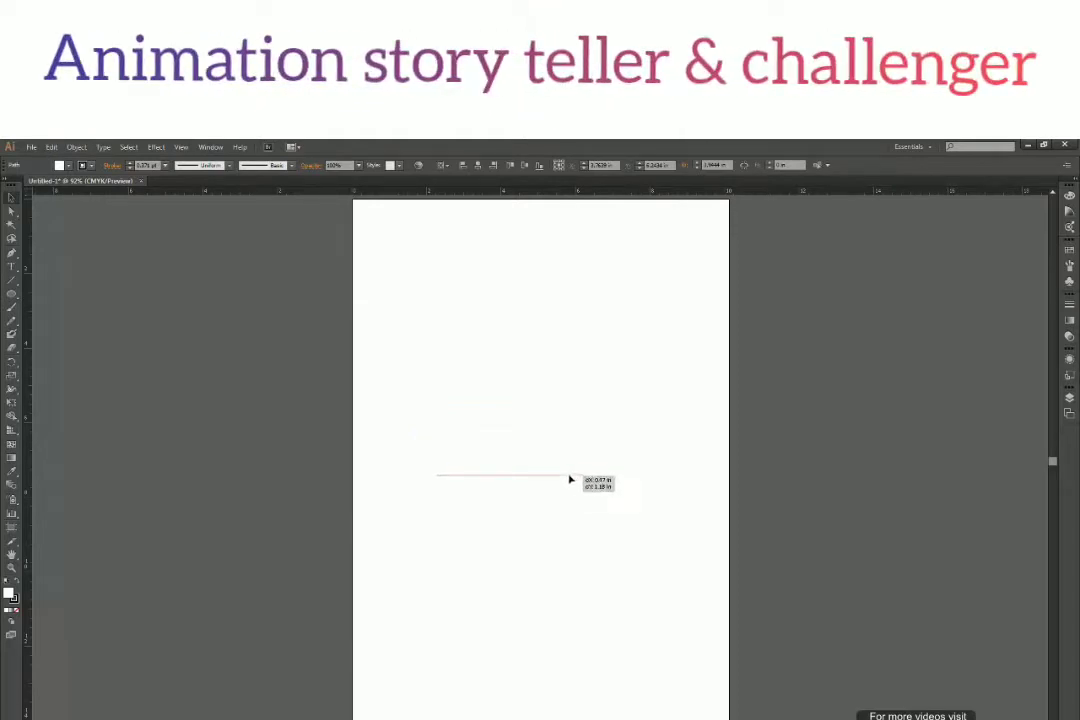
click(653, 461)
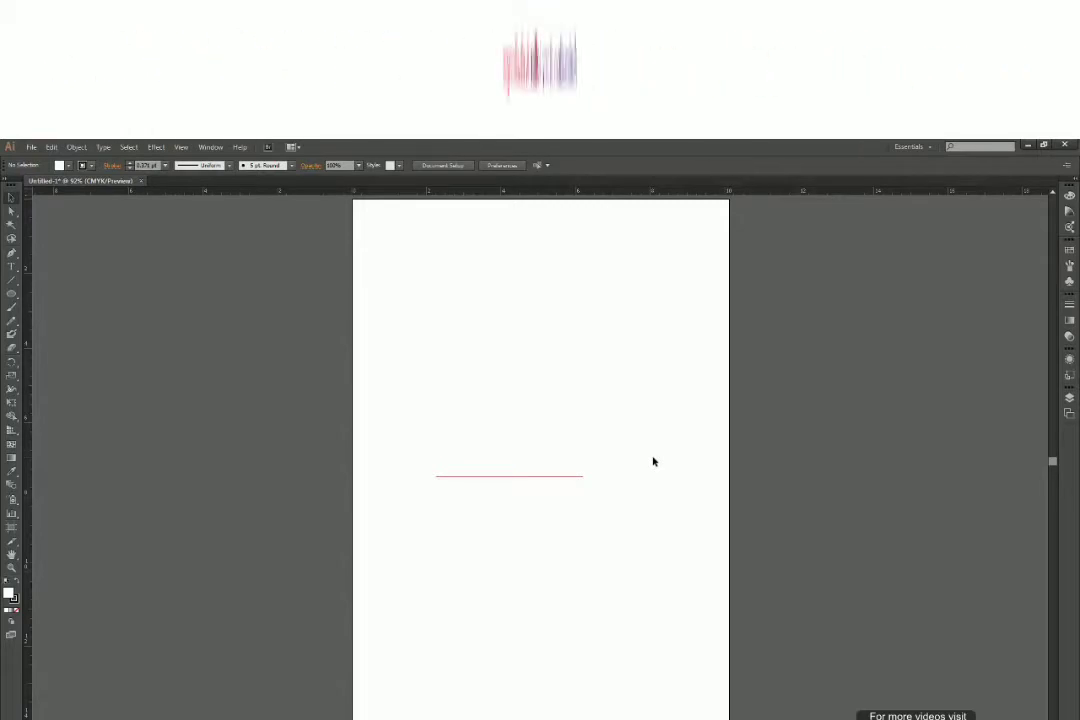
click(571, 481)
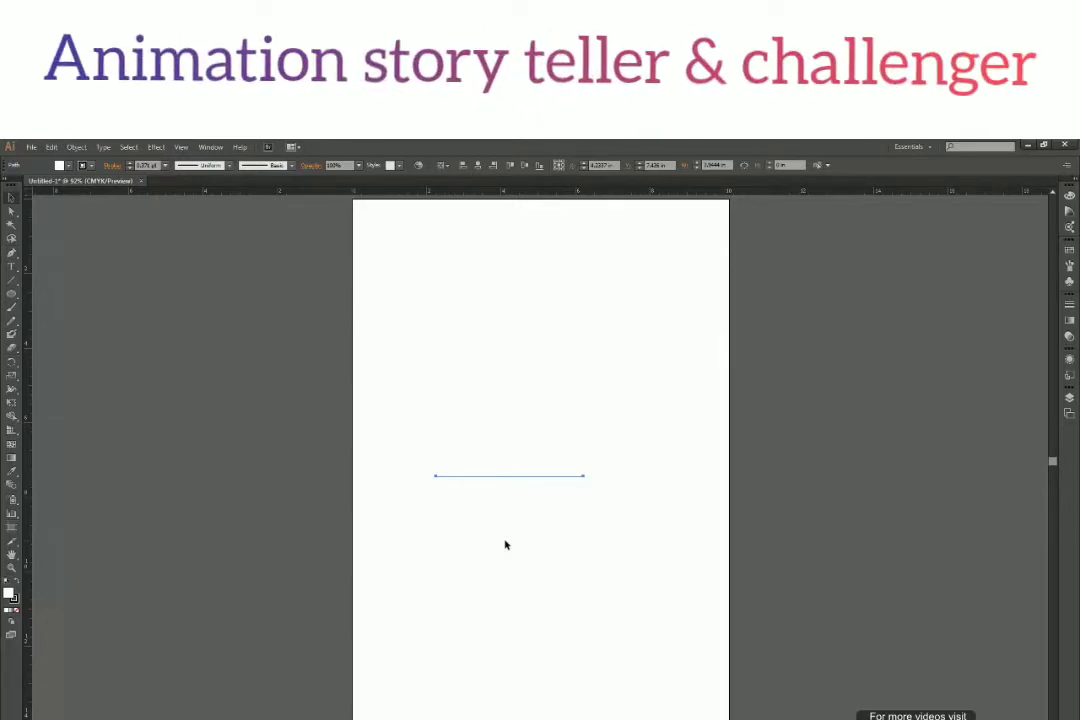
- Close the document without saving and create a B4 document with 3 artboards in 2 columns, spaced 0.5 in apart
click(141, 181)
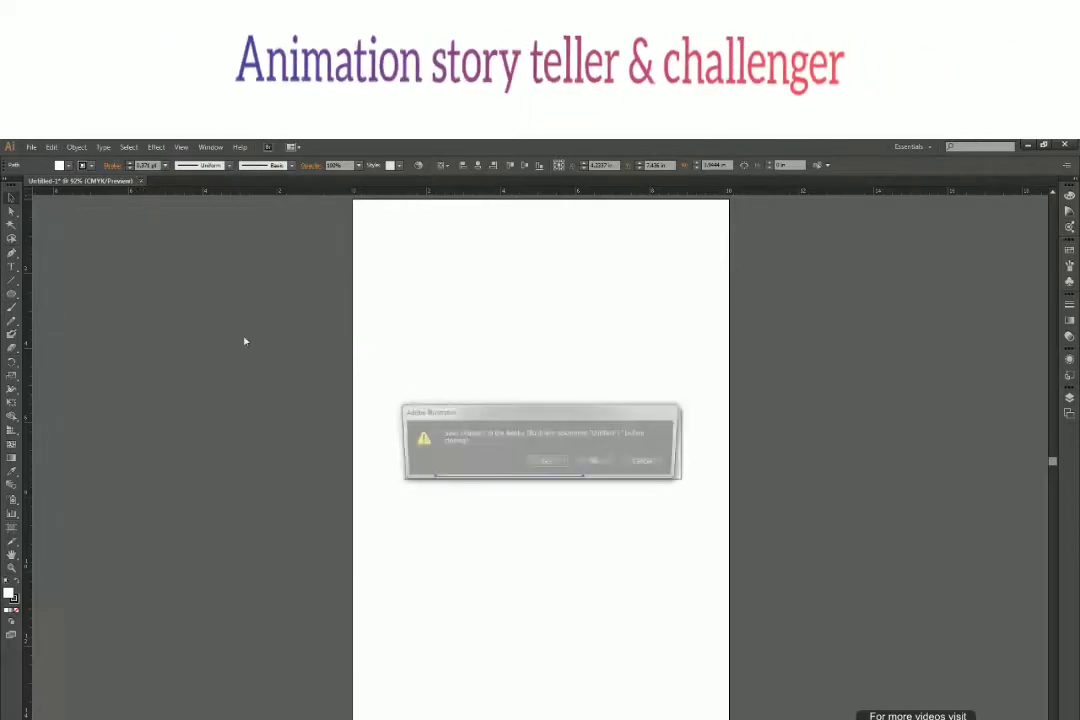
click(598, 463)
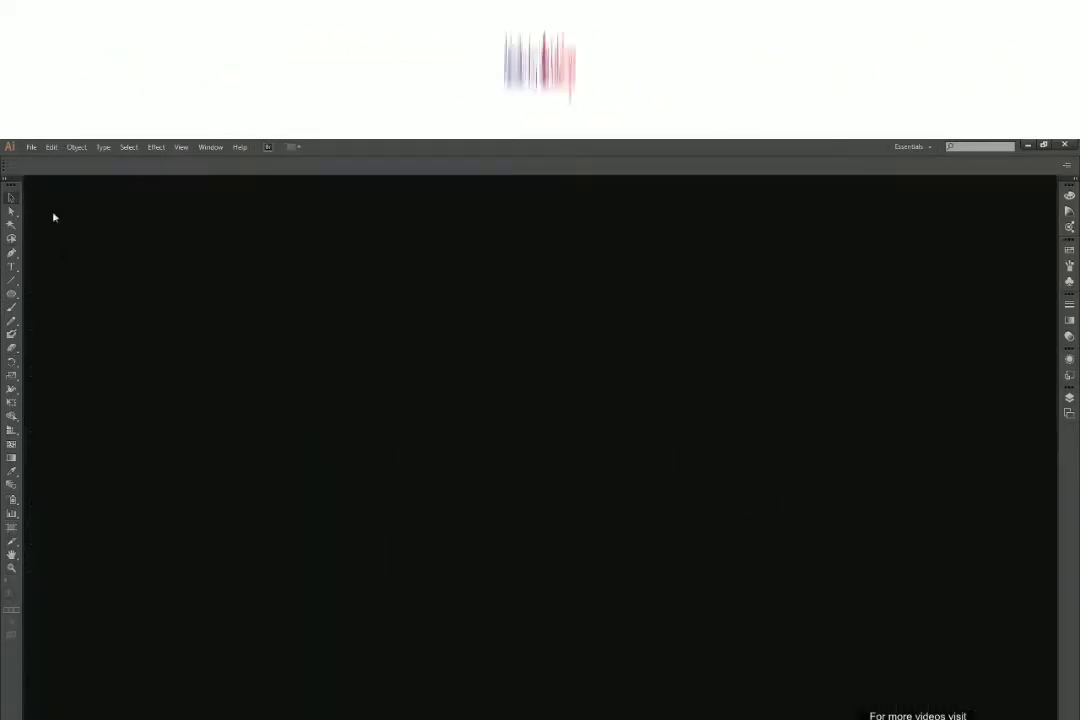
click(32, 148)
click(89, 162)
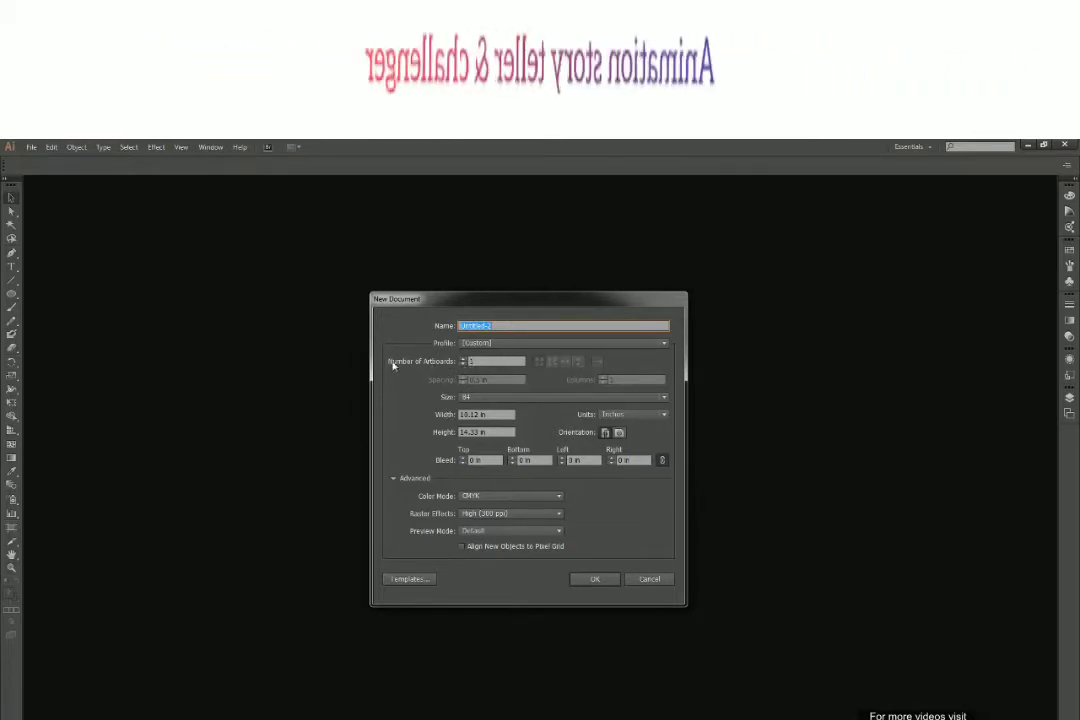
click(463, 359)
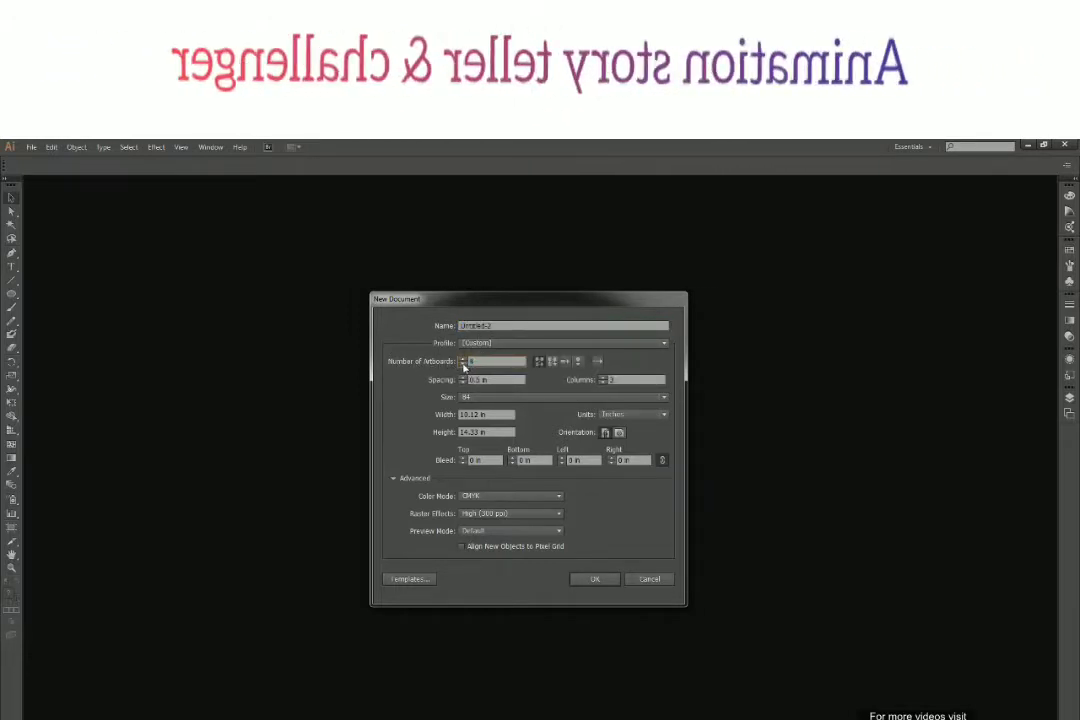
click(463, 364)
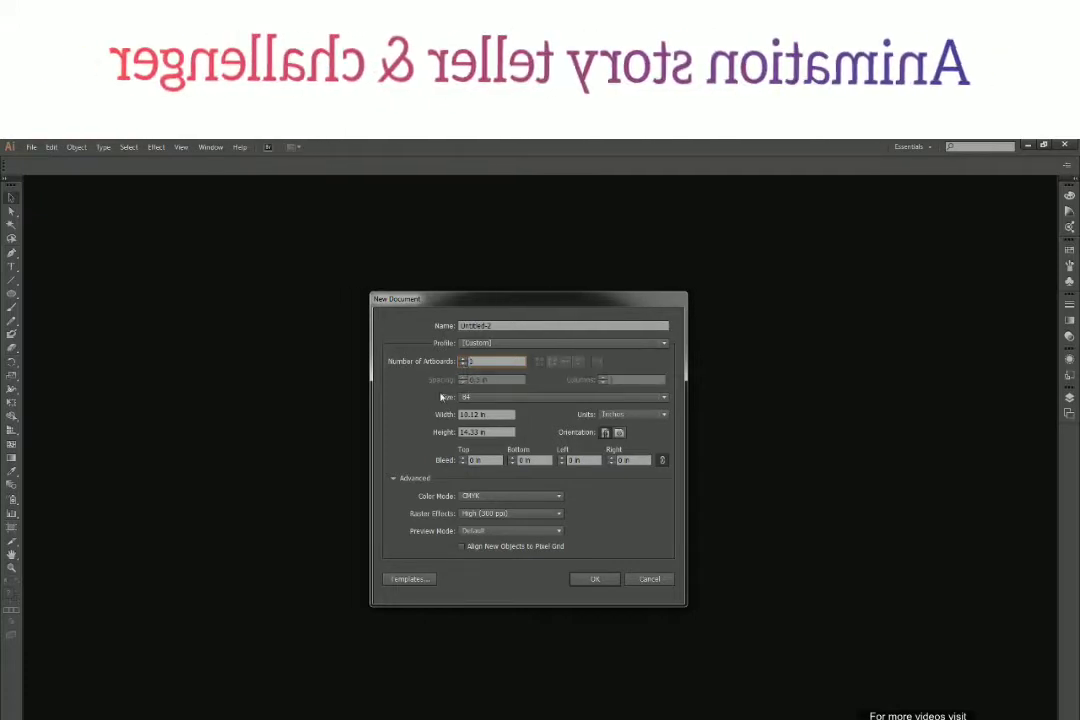
click(462, 359)
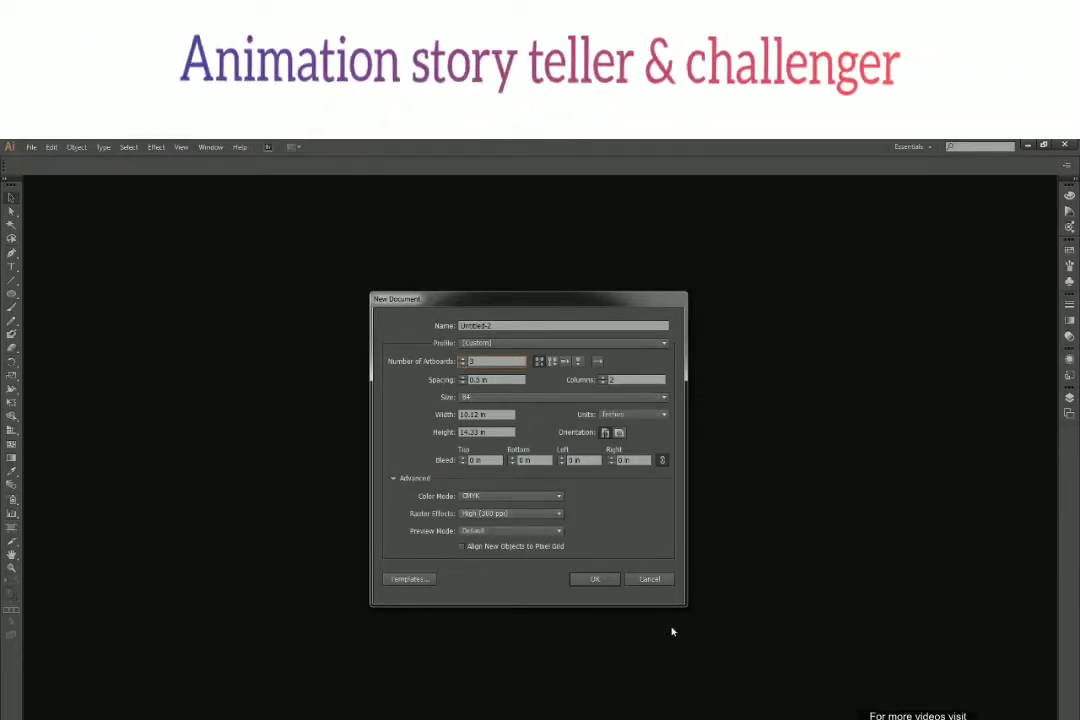
click(591, 580)
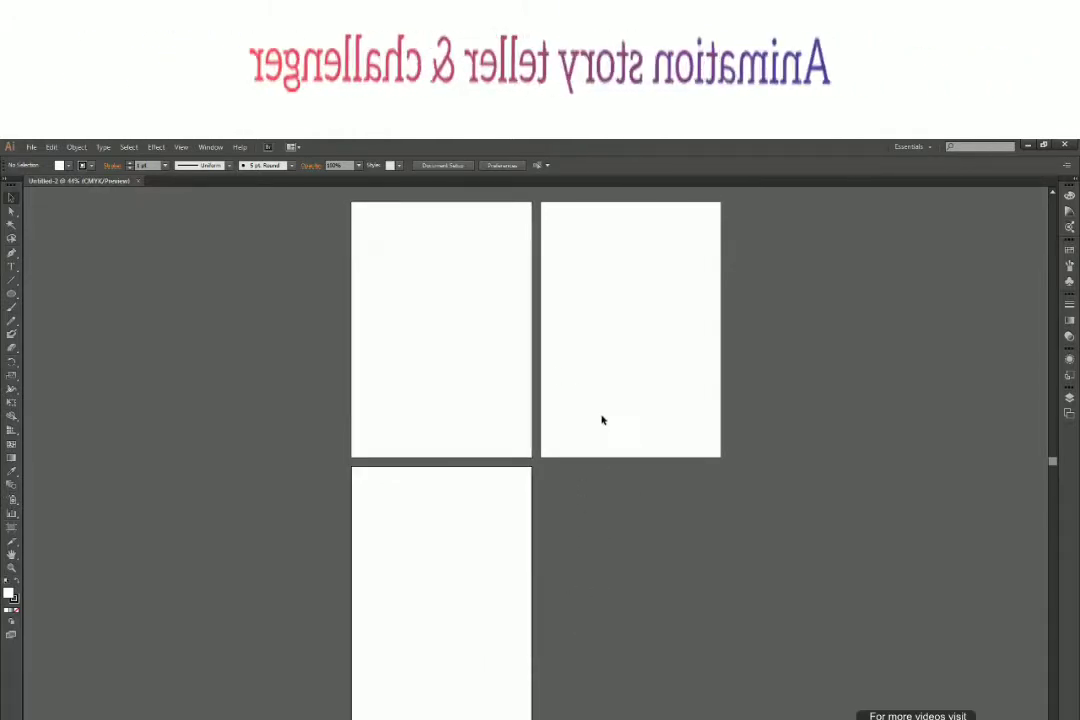
- Create another B4 document with 13 artboards arranged in a grid by row with 4 columns and 0.5 in spacing
click(32, 148)
click(80, 161)
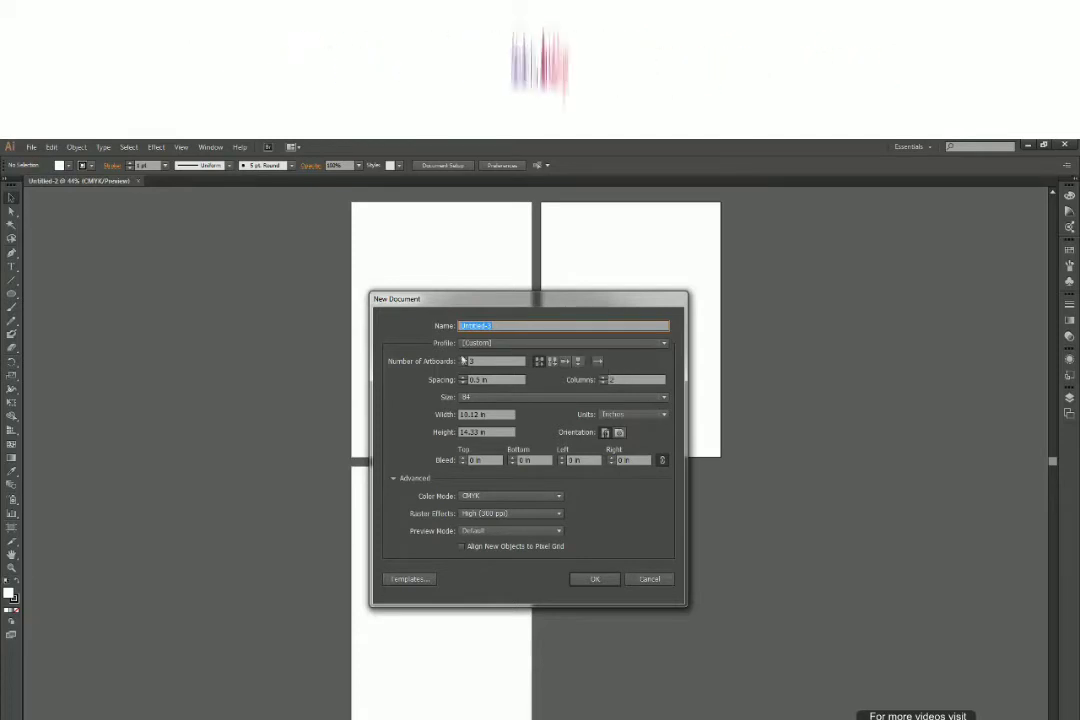
click(463, 362)
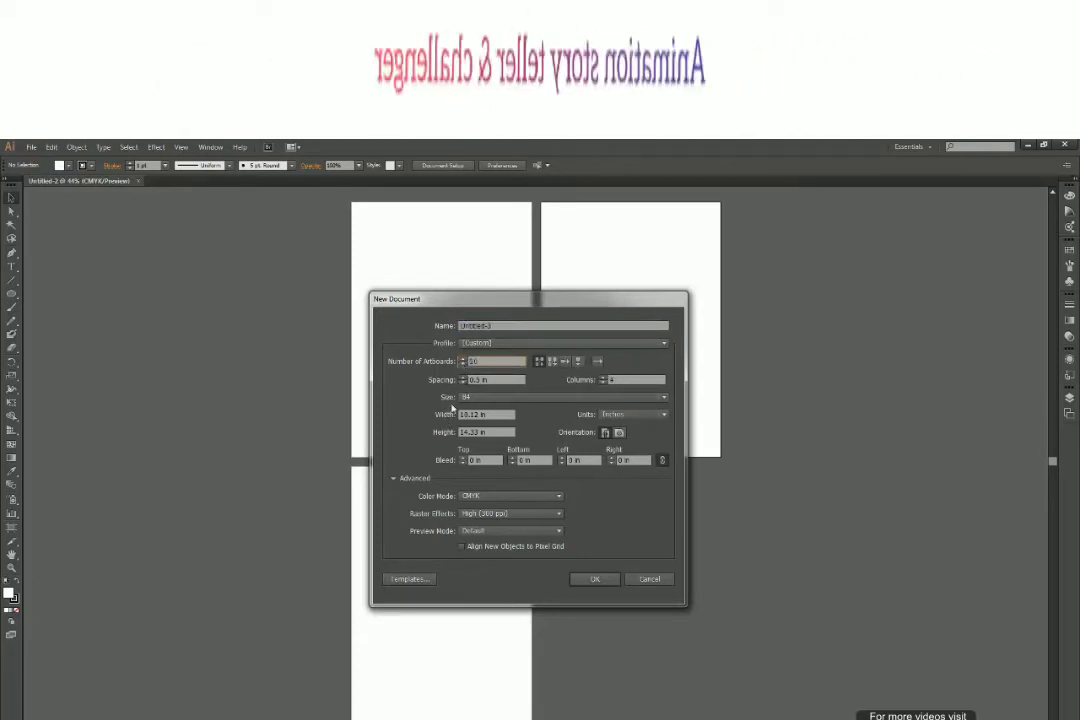
click(463, 362)
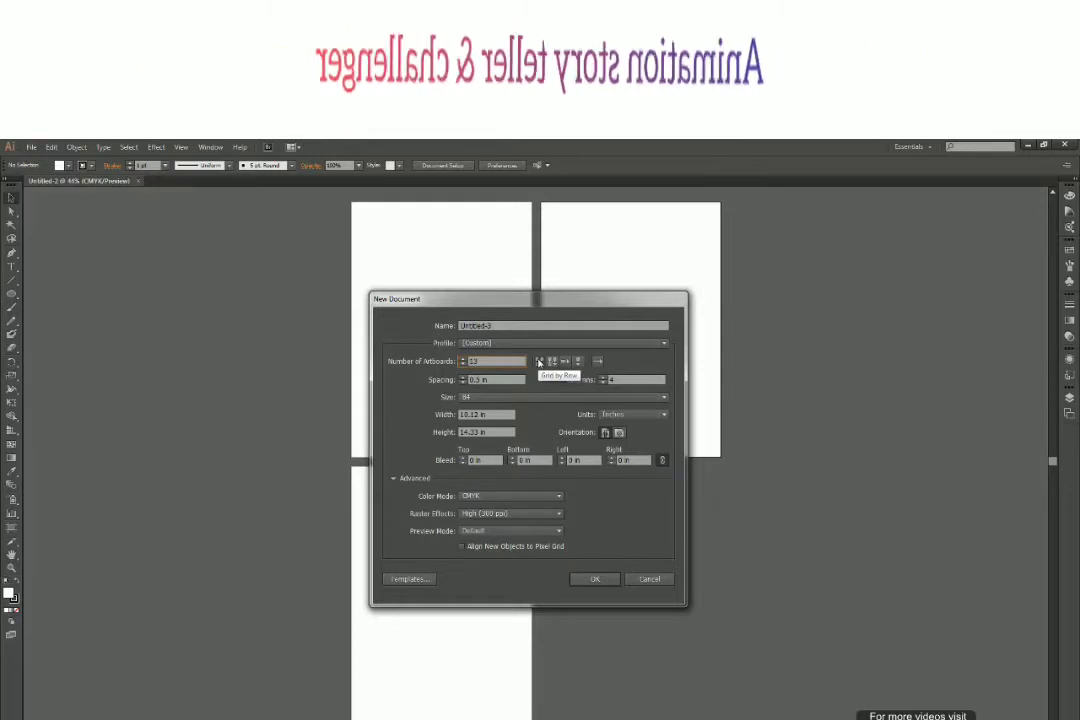
click(564, 361)
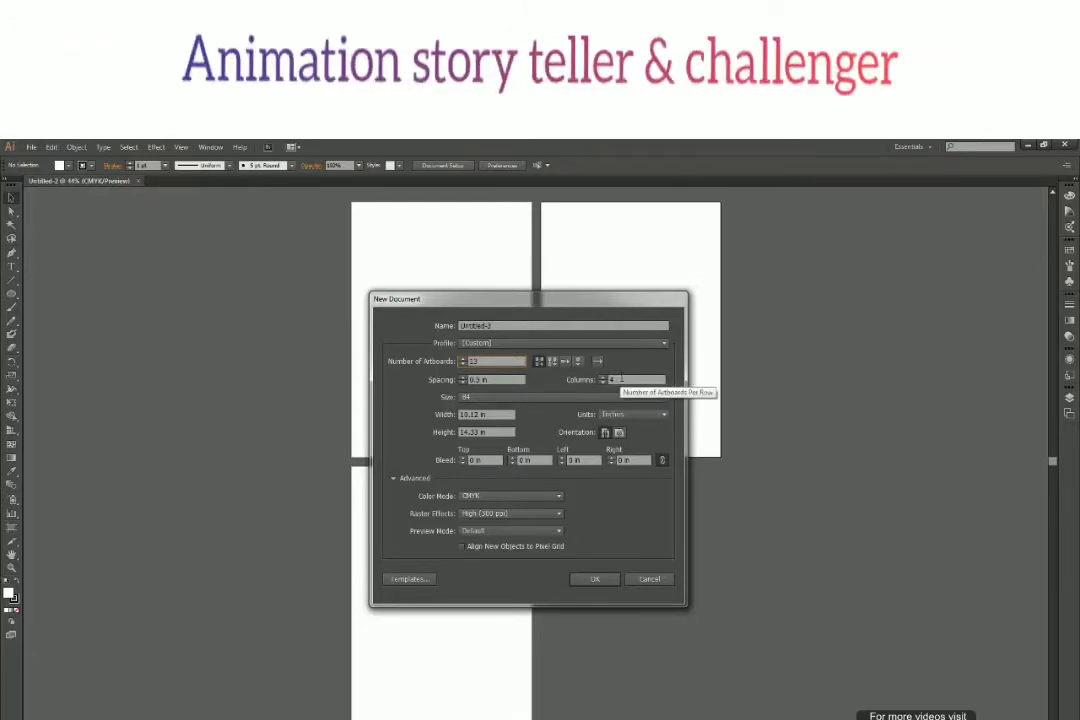
click(595, 579)
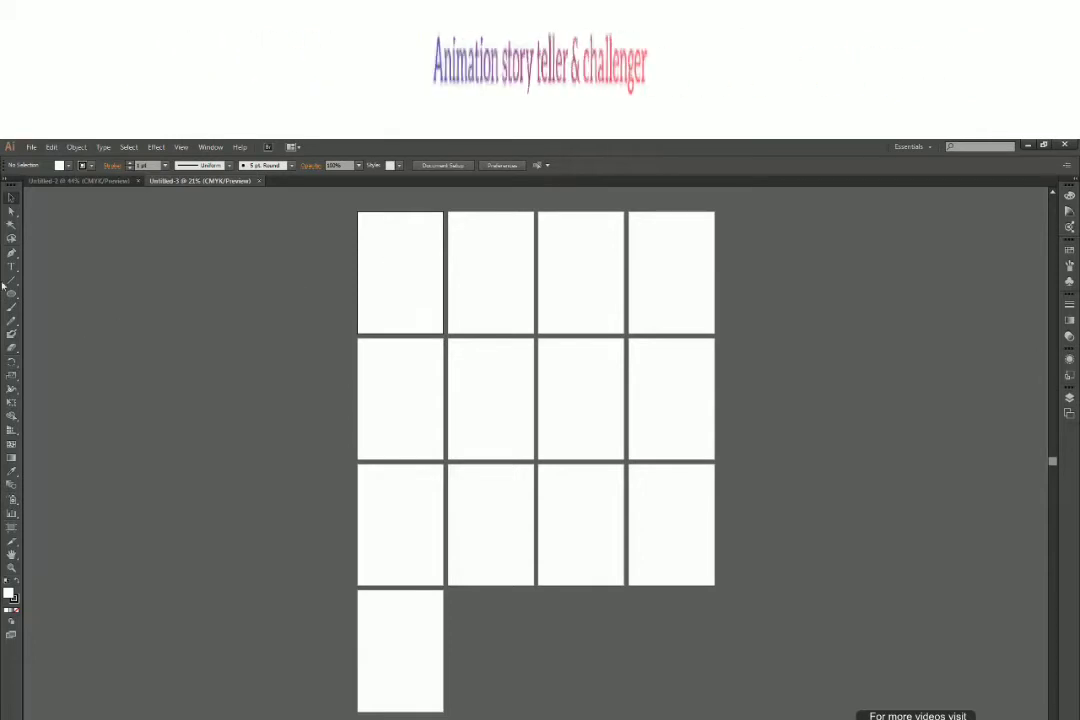
- Paint connected arrows through the four first-row artboards from left to right with the Paintbrush, and a bracket spanning above that row
key(p)
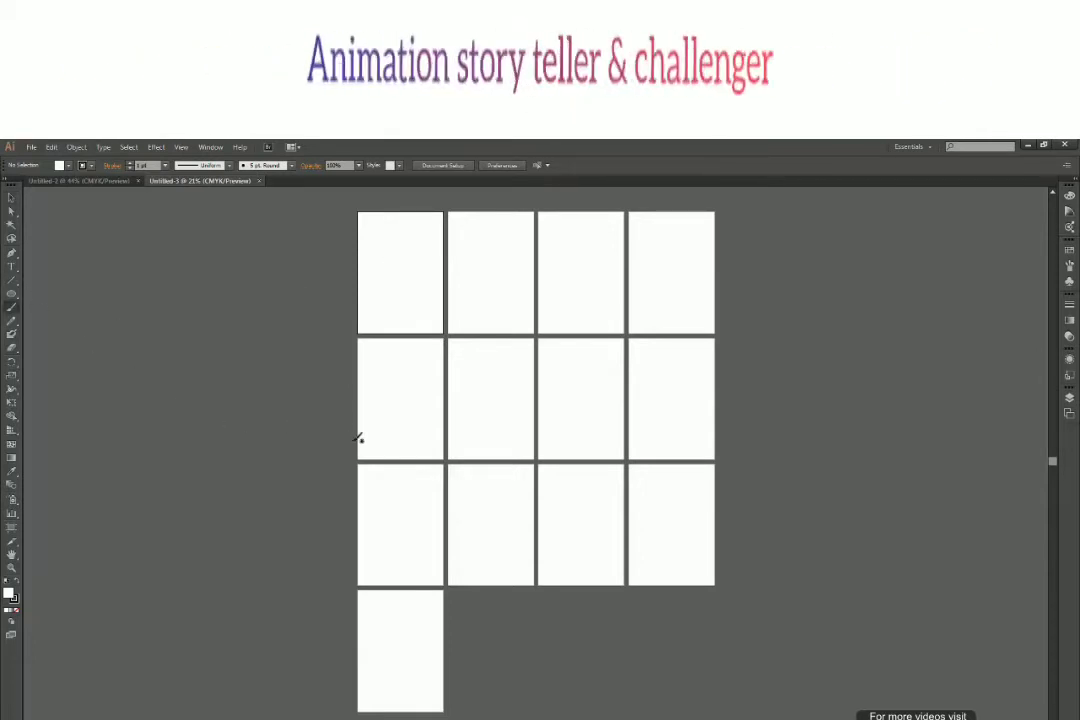
click(363, 437)
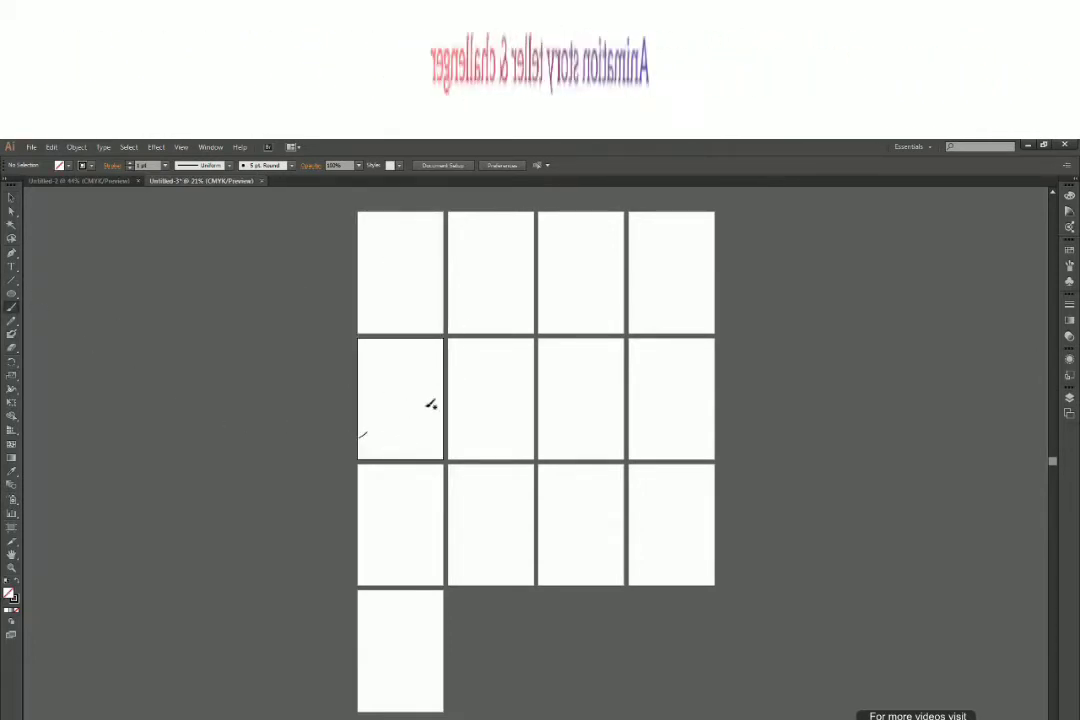
key(ctrl+z)
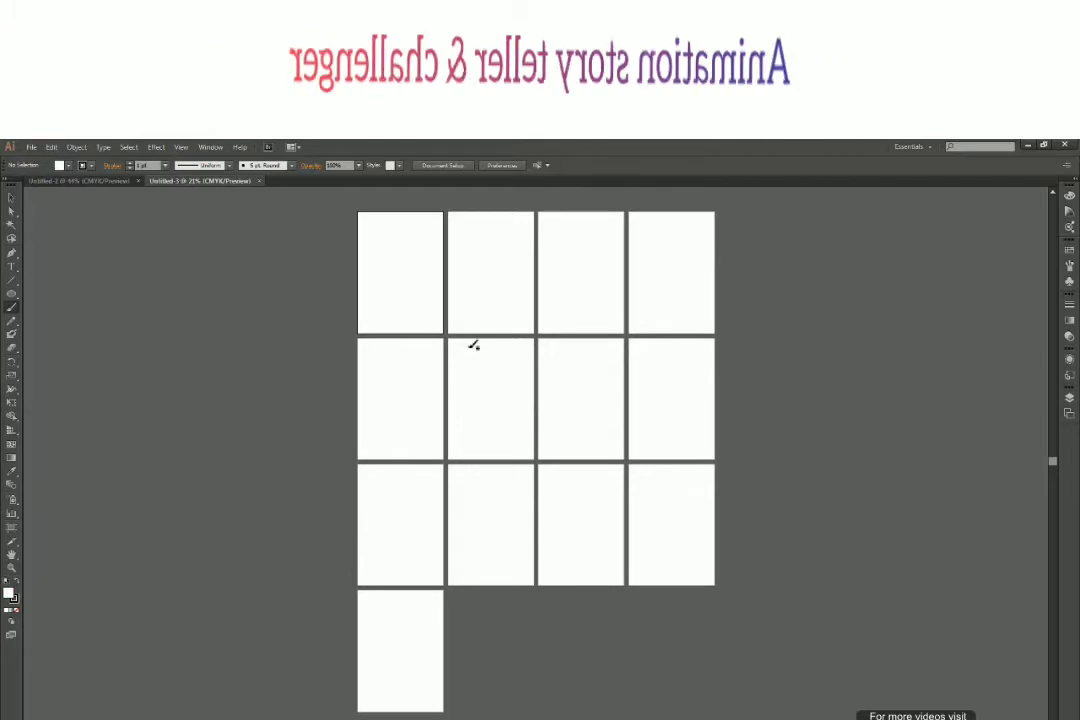
click(403, 279)
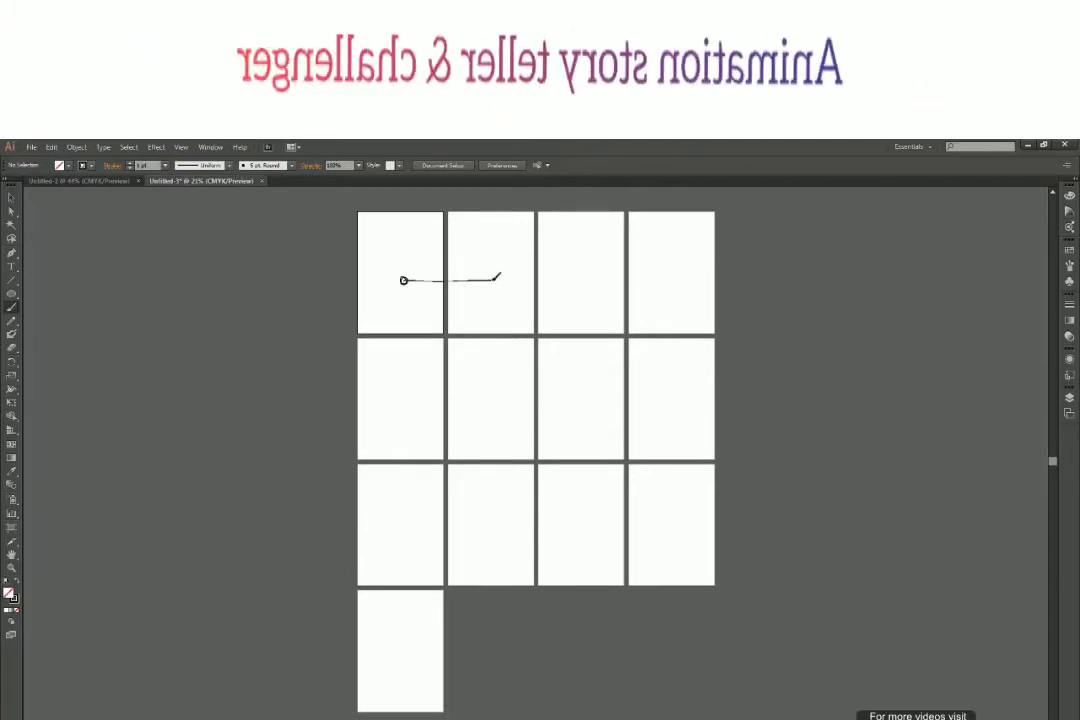
click(492, 278)
click(574, 273)
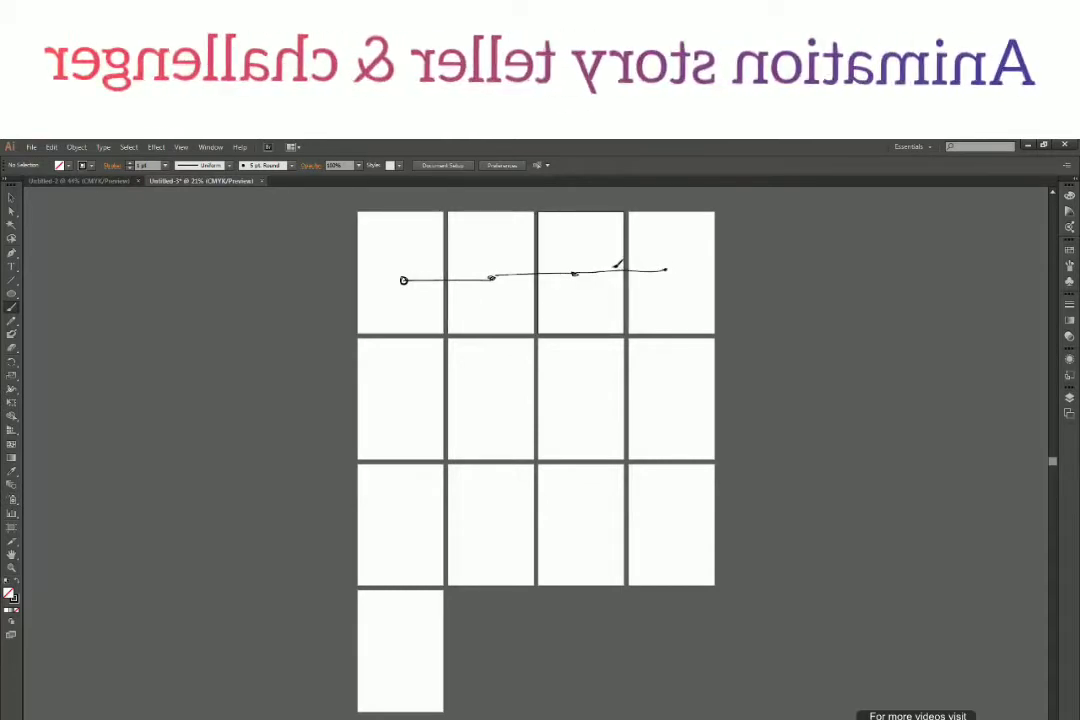
drag(519, 268, 519, 279)
drag(454, 275, 454, 286)
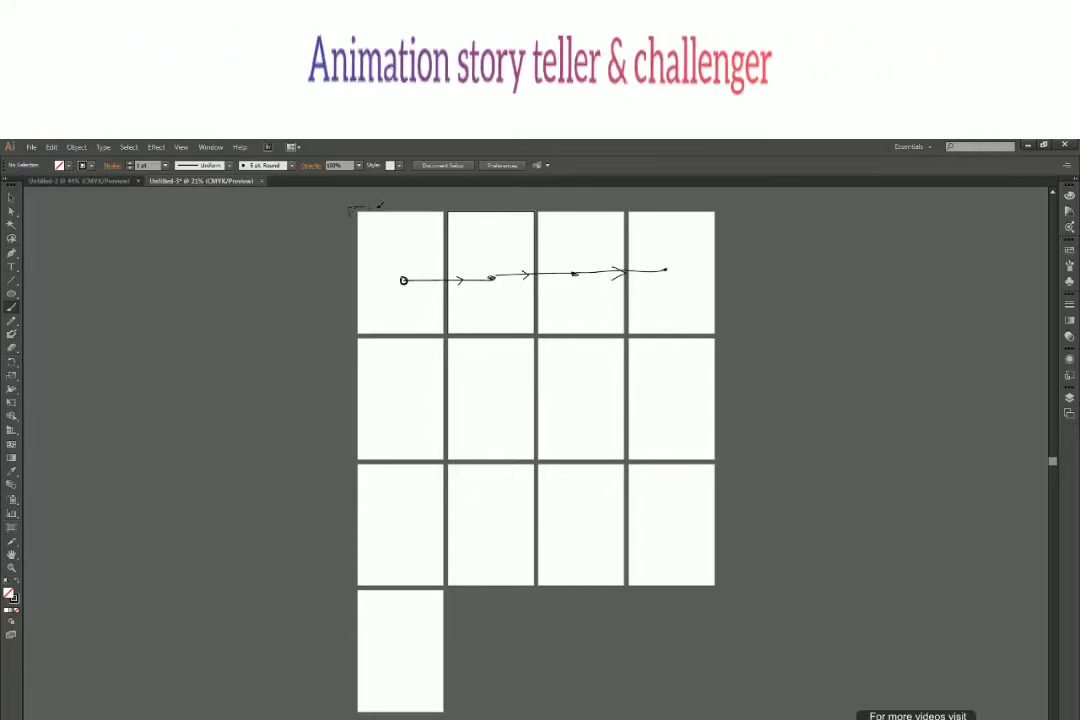
mouse_move(557, 200)
mouse_down()
mouse_move(716, 200)
mouse_move(728, 211)
mouse_move(370, 205)
mouse_move(345, 214)
mouse_up()
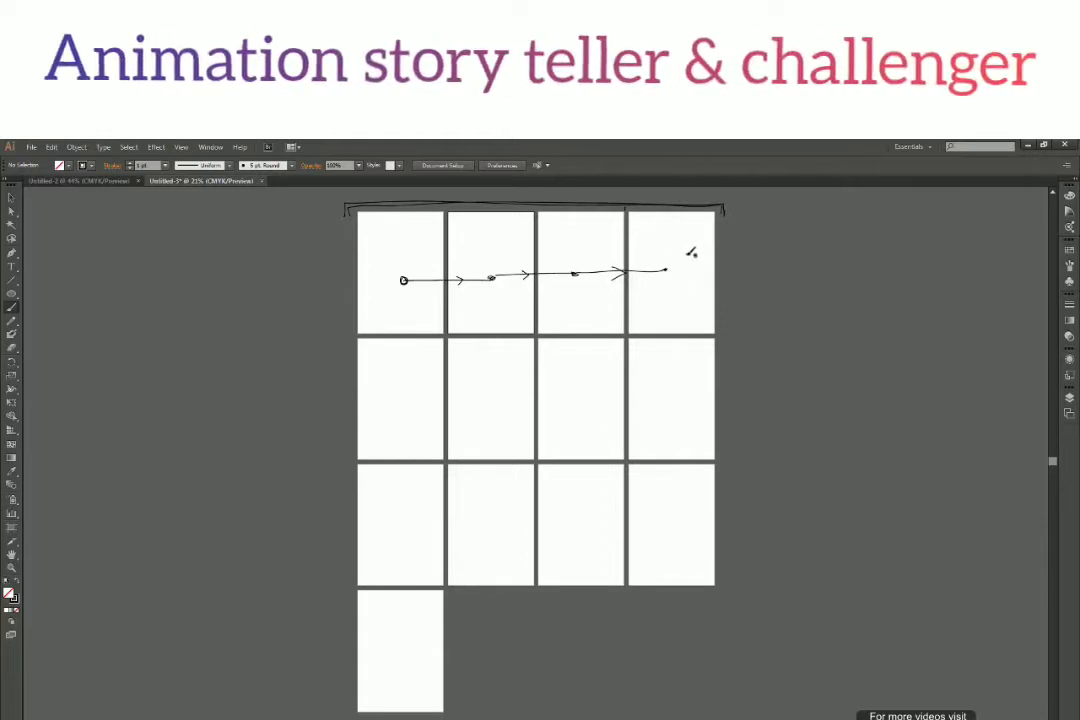
- Paint an empty page frame beside the first row and zigzag arrows leading through the remaining rows to the thirteenth artboard
drag(820, 270, 812, 308)
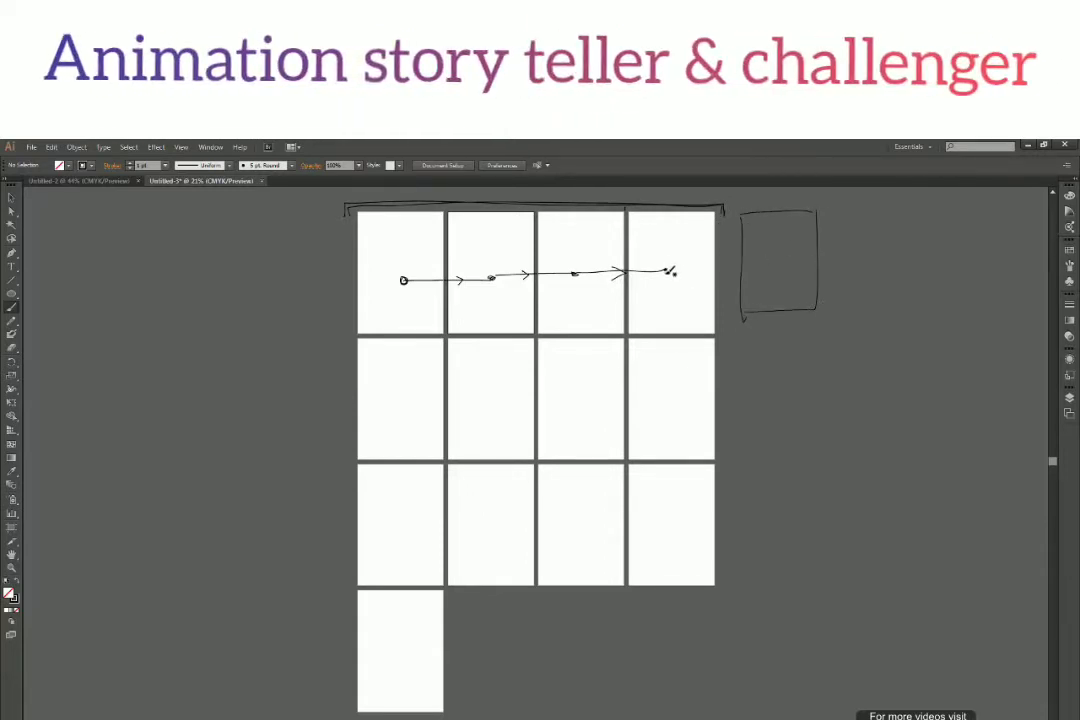
drag(665, 270, 398, 384)
mouse_move(657, 384)
mouse_down()
mouse_move(405, 534)
mouse_move(412, 517)
mouse_move(414, 534)
mouse_move(675, 517)
mouse_move(390, 658)
mouse_up()
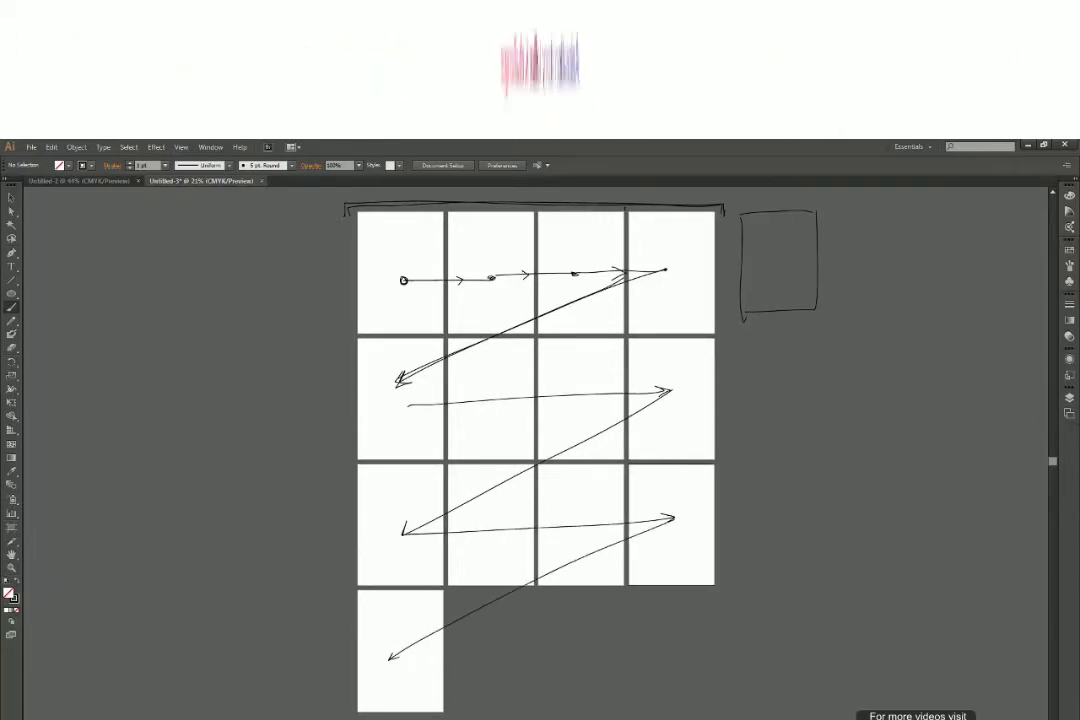
- Close both open multi-artboard documents without saving
key(ctrl+w)
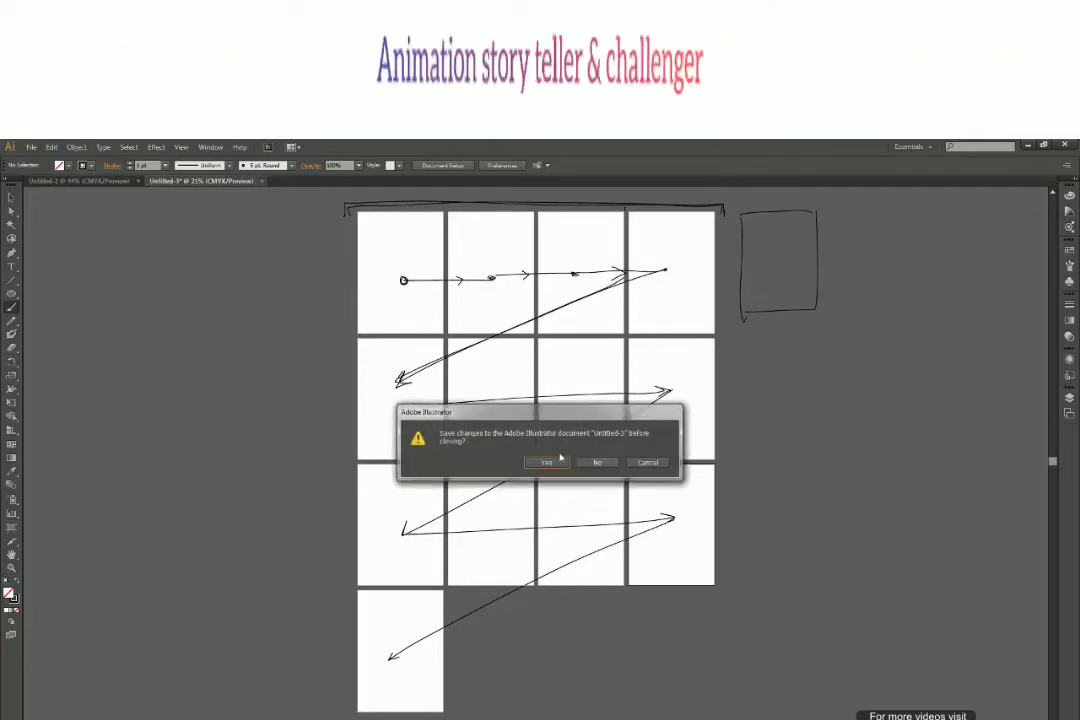
click(597, 462)
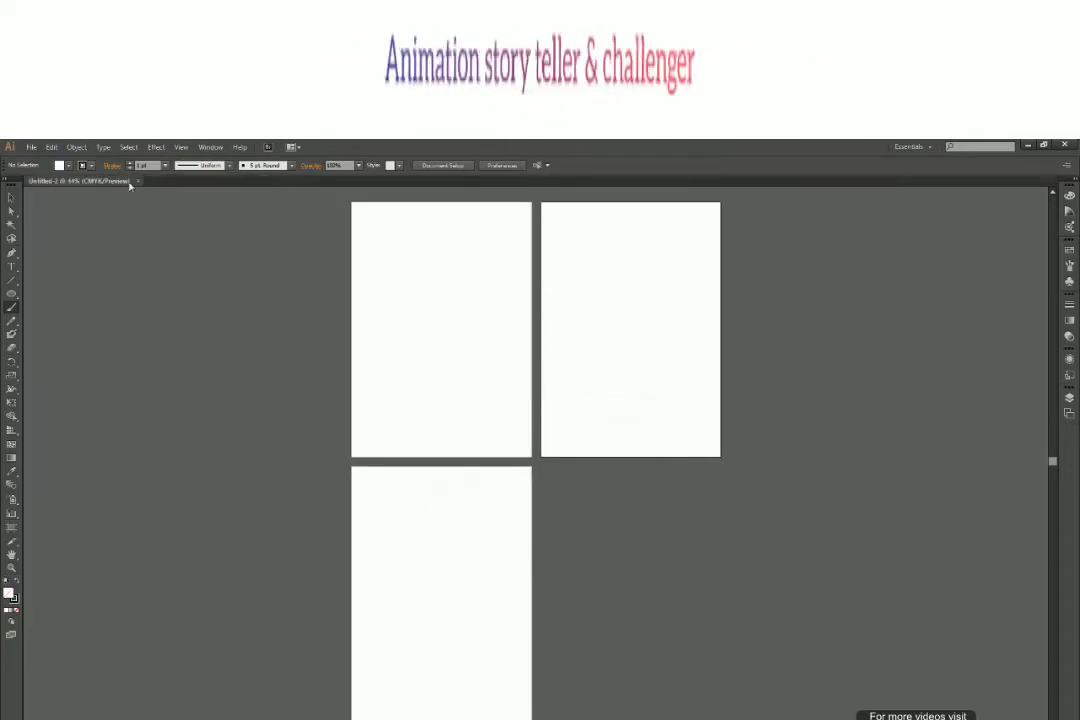
key(ctrl+w)
- Create a B4 document with 13 artboards arranged in a grid by column with 4 rows and 0.5 in spacing
click(31, 147)
click(50, 161)
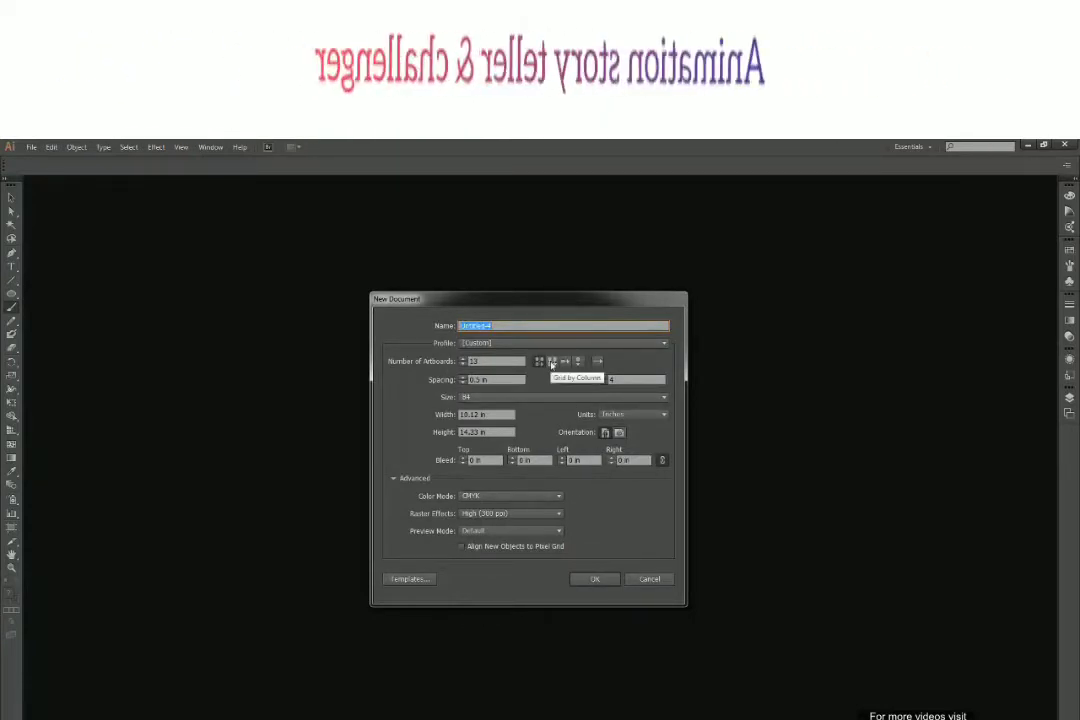
click(551, 365)
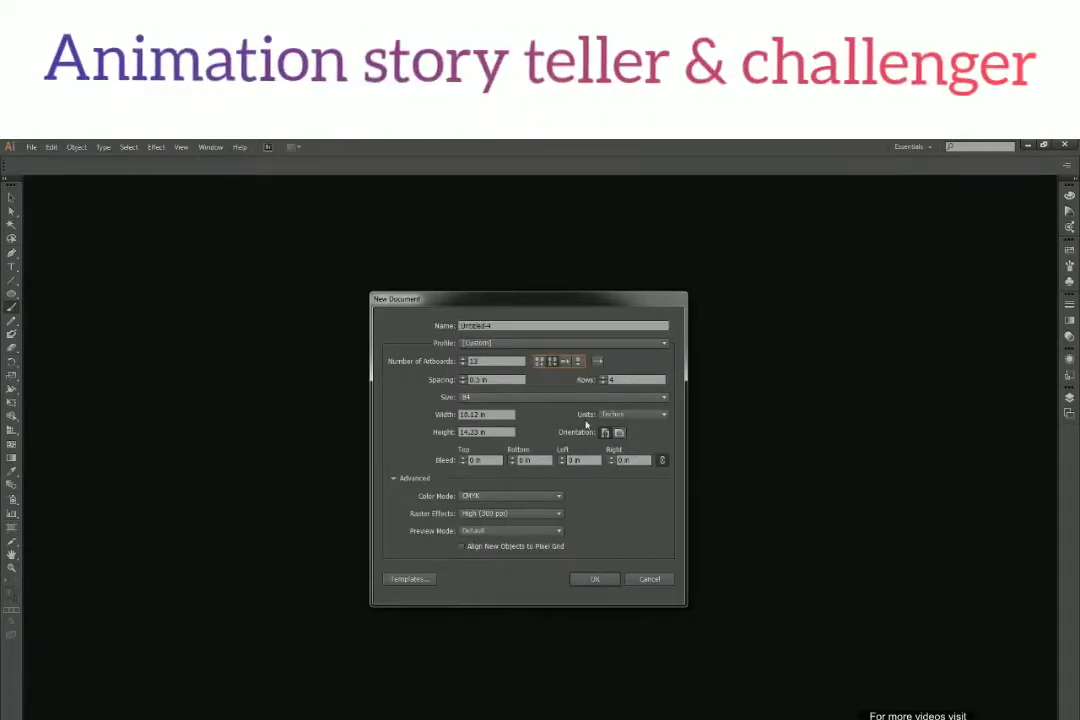
click(596, 583)
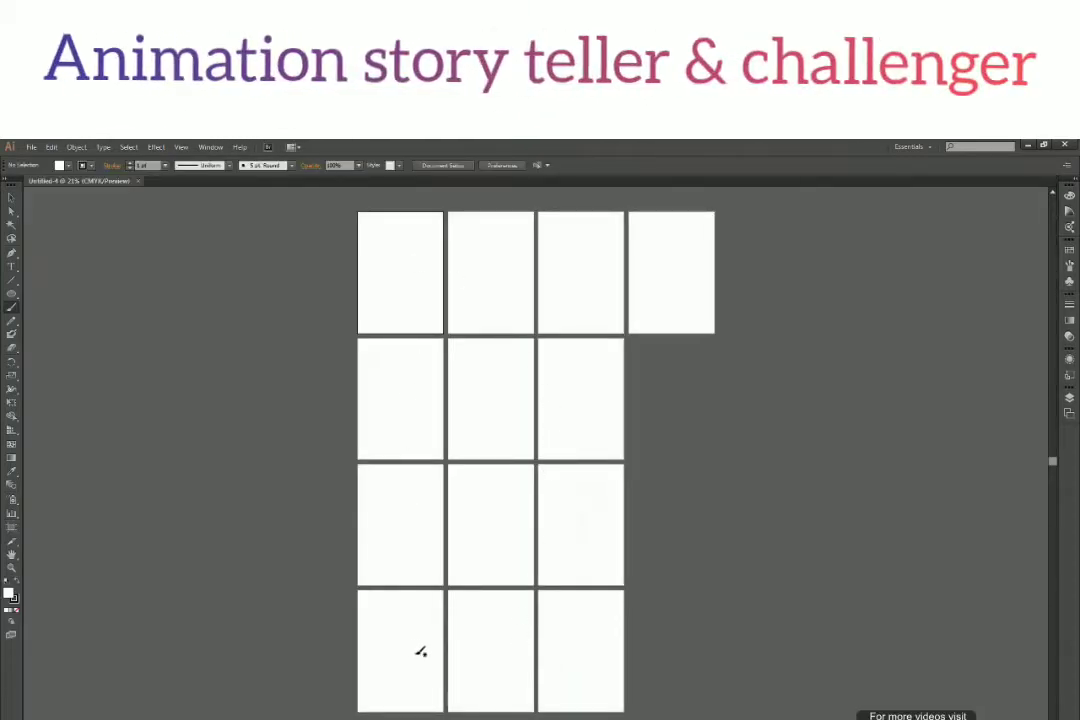
- Paint a zigzag line down each artboard column in order, ending with a downward arrow below the single artboard of the fourth column
drag(399, 271, 403, 297)
mouse_move(402, 497)
mouse_down()
mouse_move(406, 658)
mouse_move(502, 278)
mouse_move(513, 666)
mouse_move(539, 591)
mouse_move(600, 270)
mouse_move(595, 661)
mouse_move(673, 271)
mouse_up()
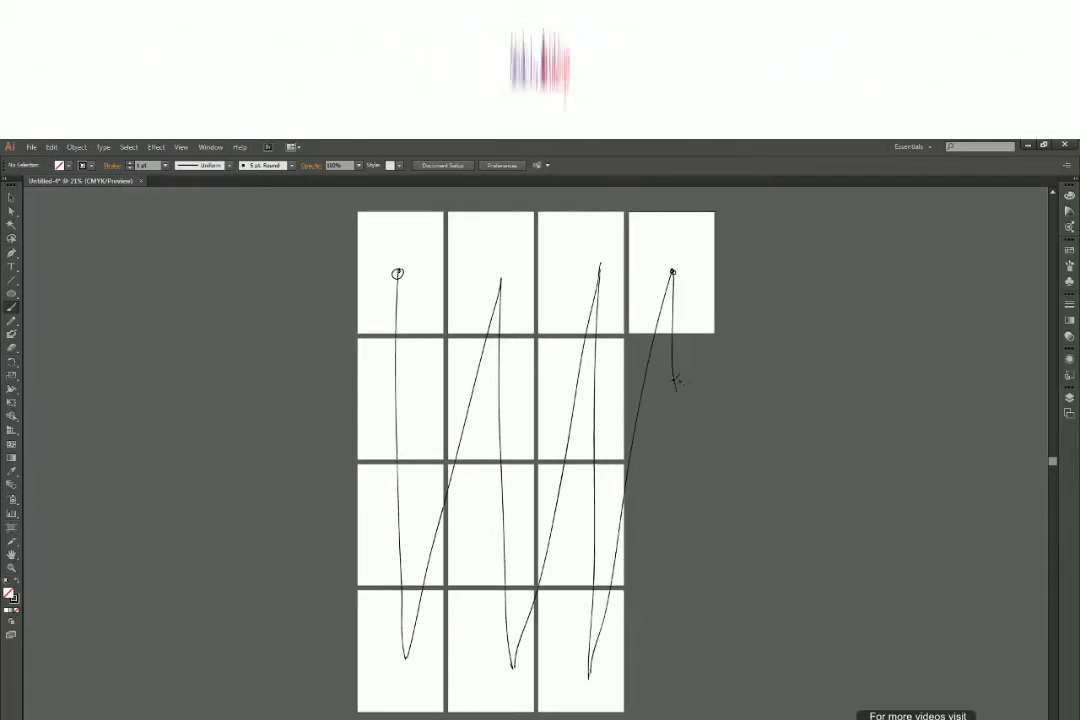
drag(667, 381, 677, 392)
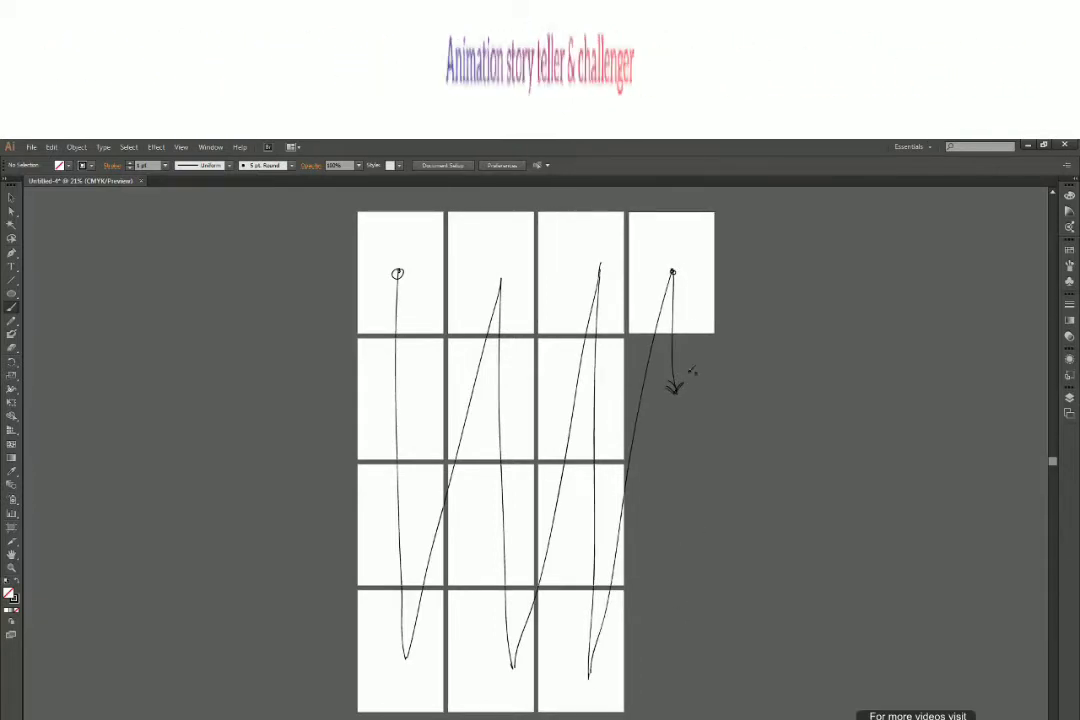
- Close the document without saving and create a B4 document with 13 artboards arranged by row, spaced 0.5 in apart
click(141, 180)
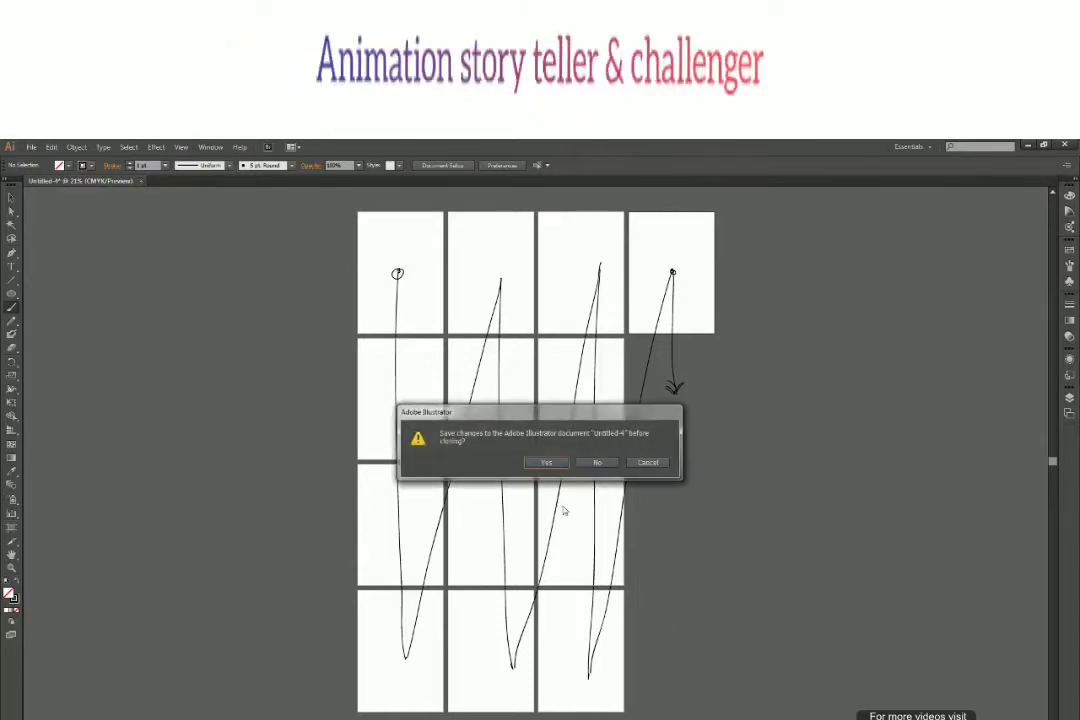
click(594, 463)
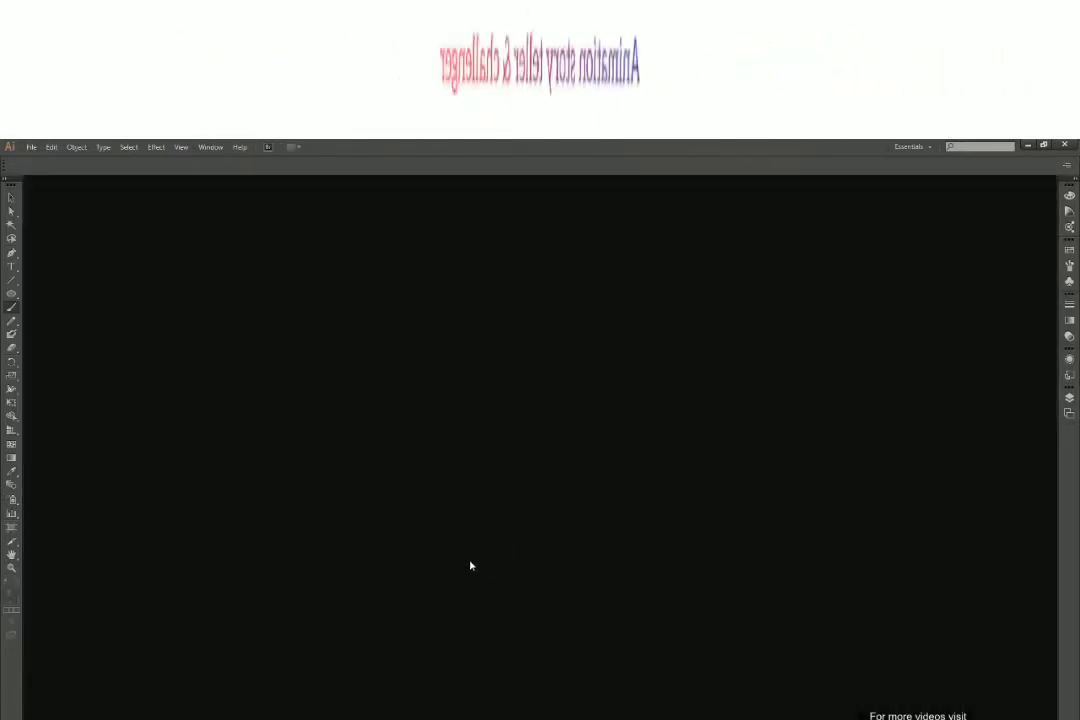
key(ctrl+n)
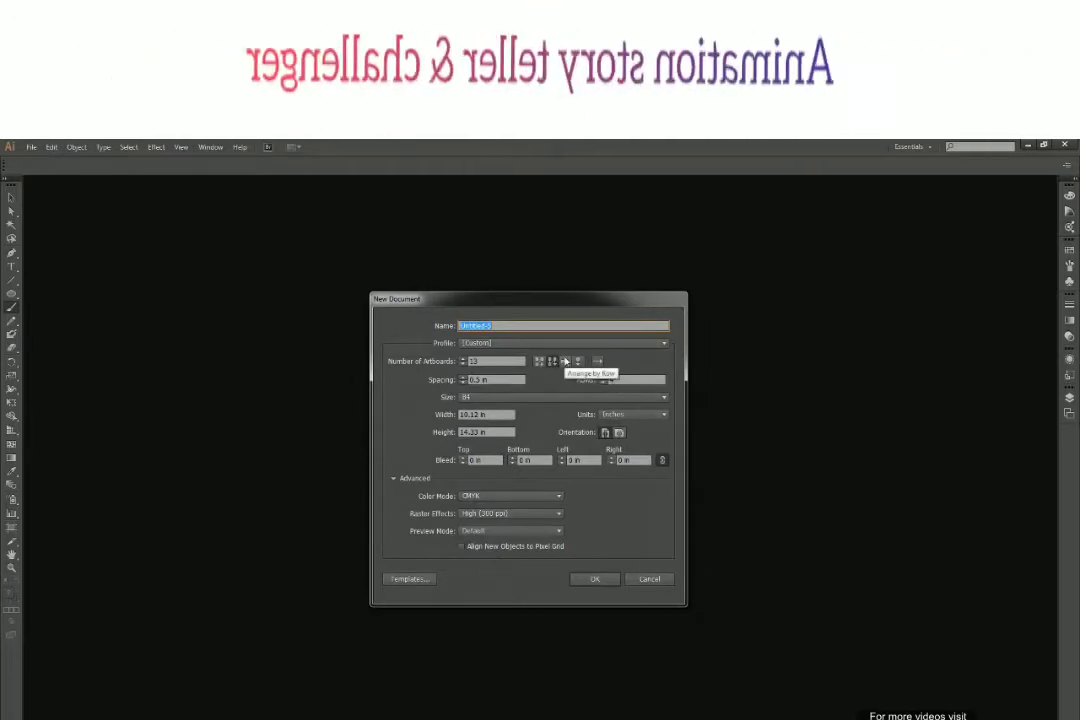
click(579, 363)
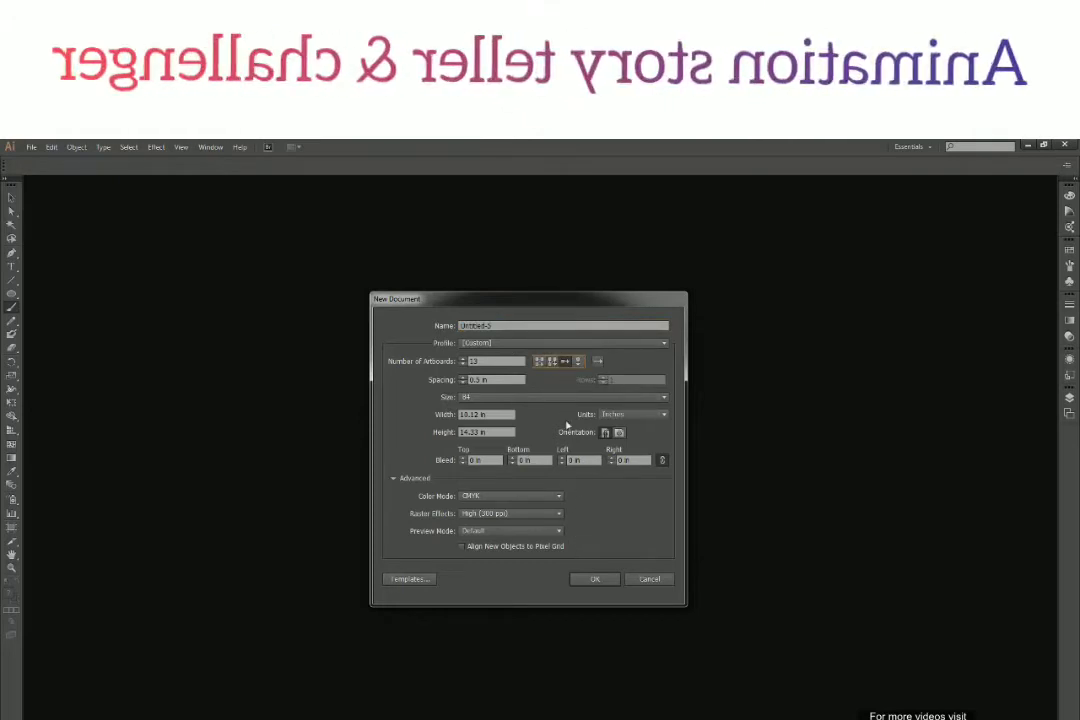
click(569, 363)
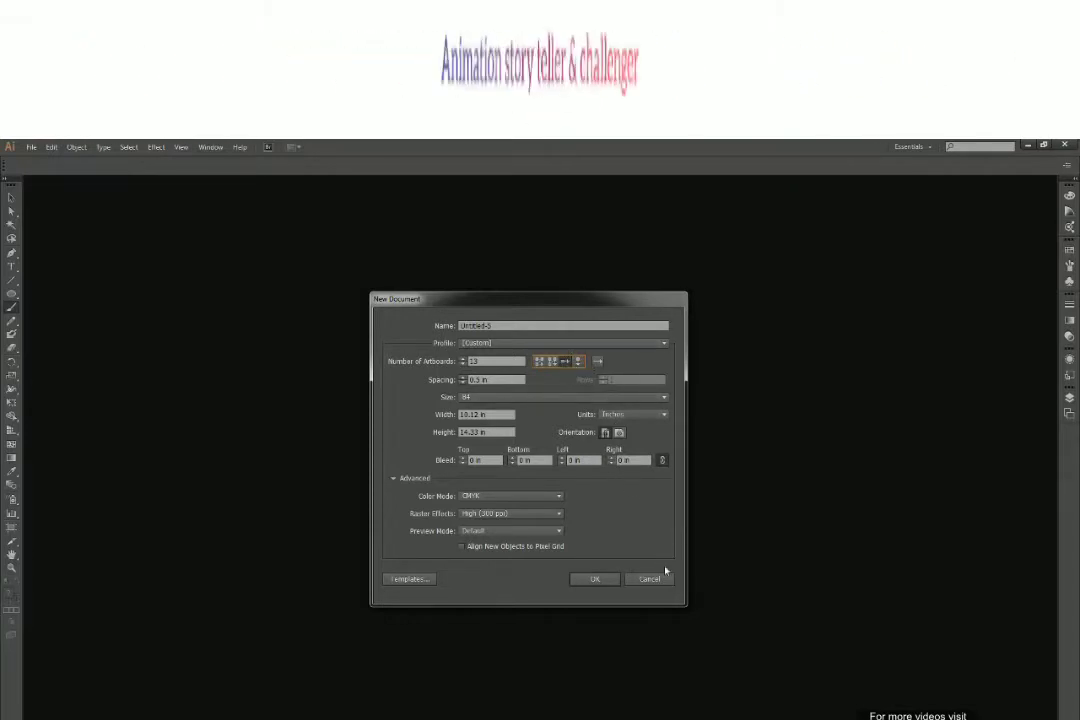
click(597, 580)
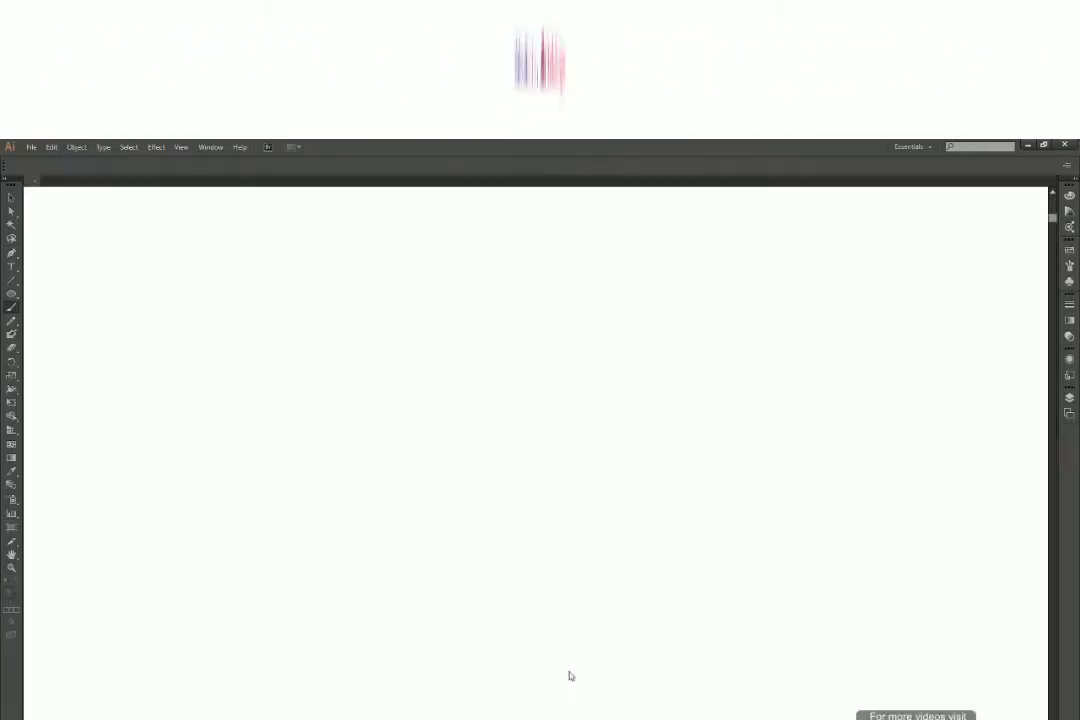
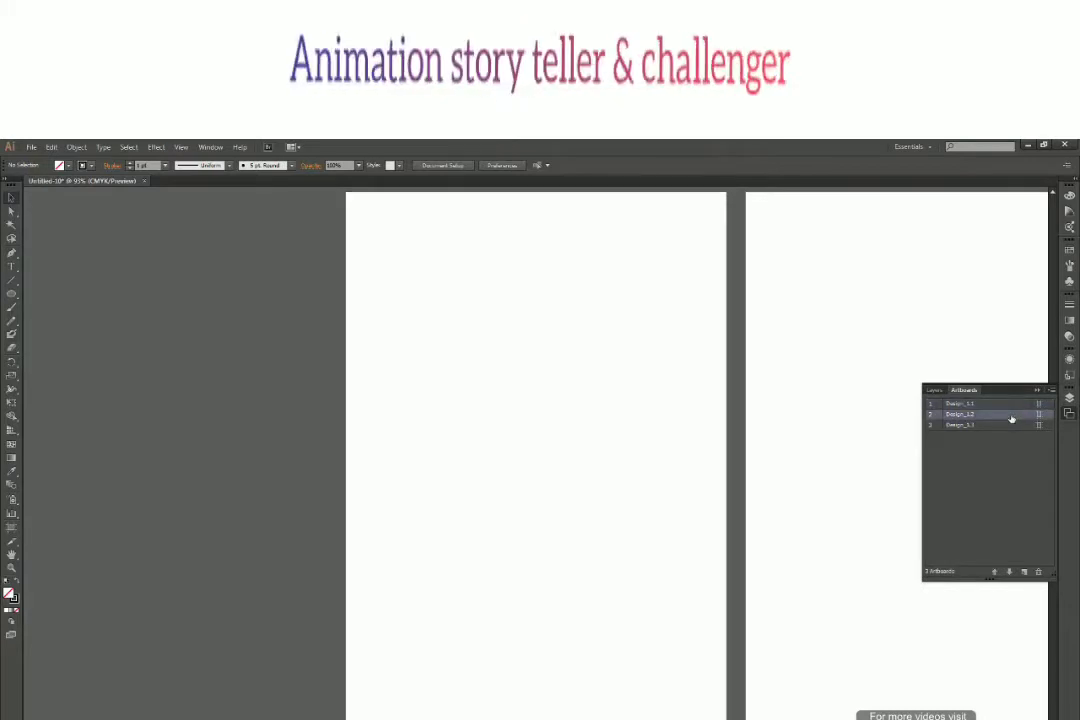
- Bring the third artboard, the second and the third again into view from the artboard list
double_click(1013, 425)
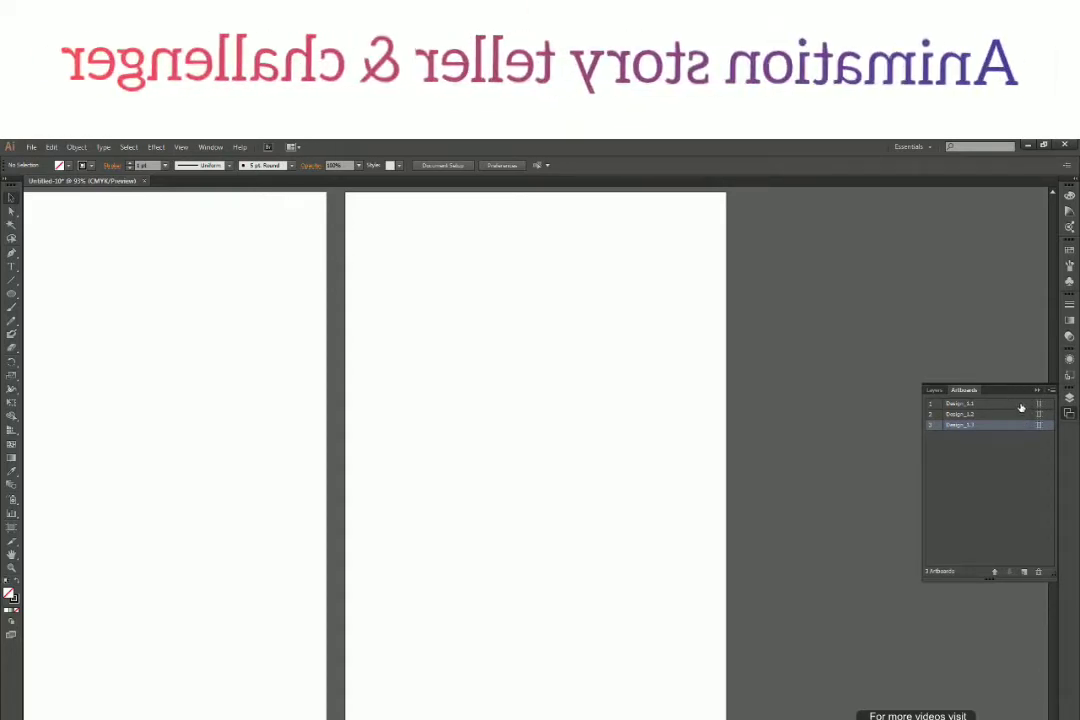
double_click(1022, 414)
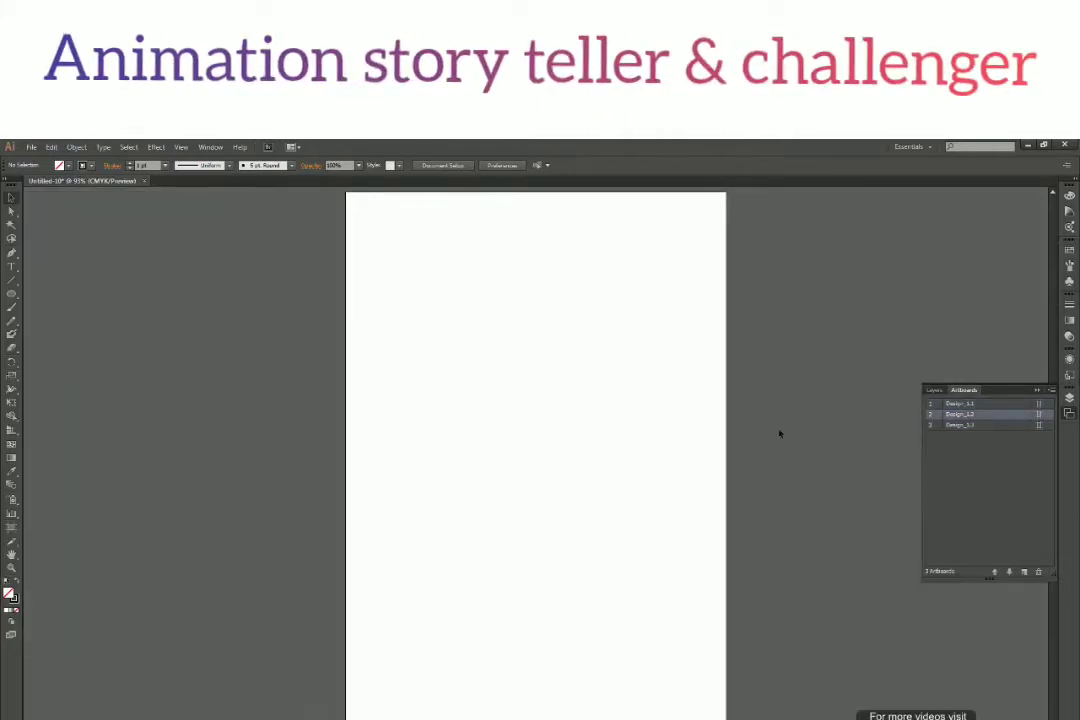
double_click(1017, 427)
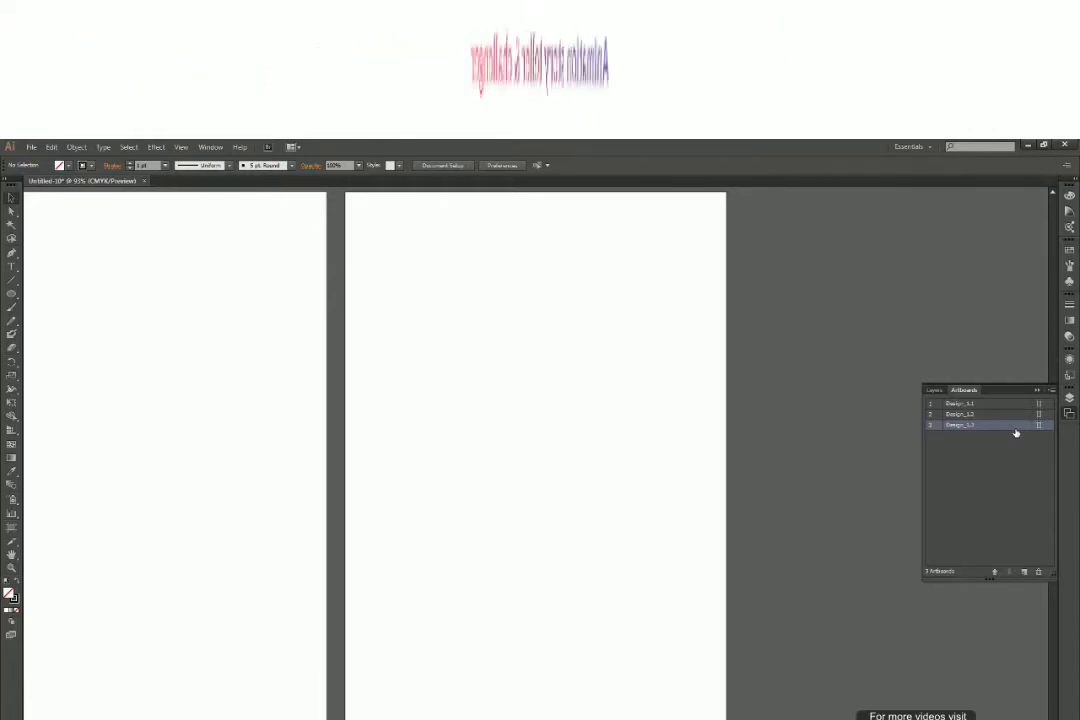
- Draw a five-pointed star about 4.9 in wide and 4.6 in high in the middle of the first artboard
scroll(629, 578, down, 3)
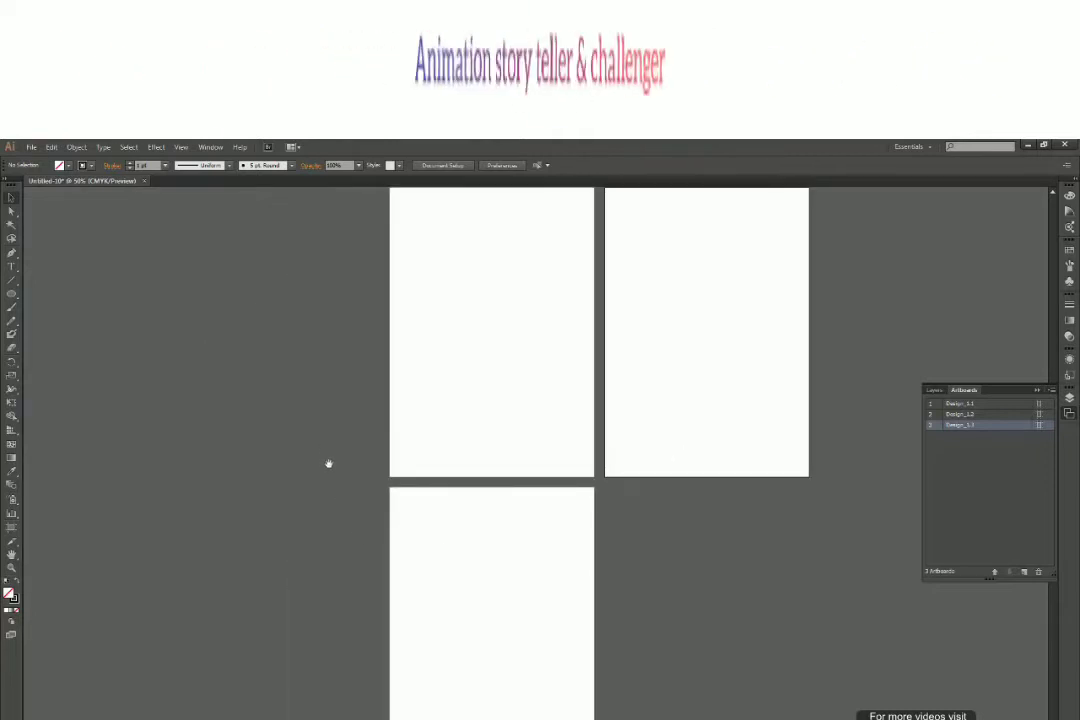
drag(11, 293, 165, 325)
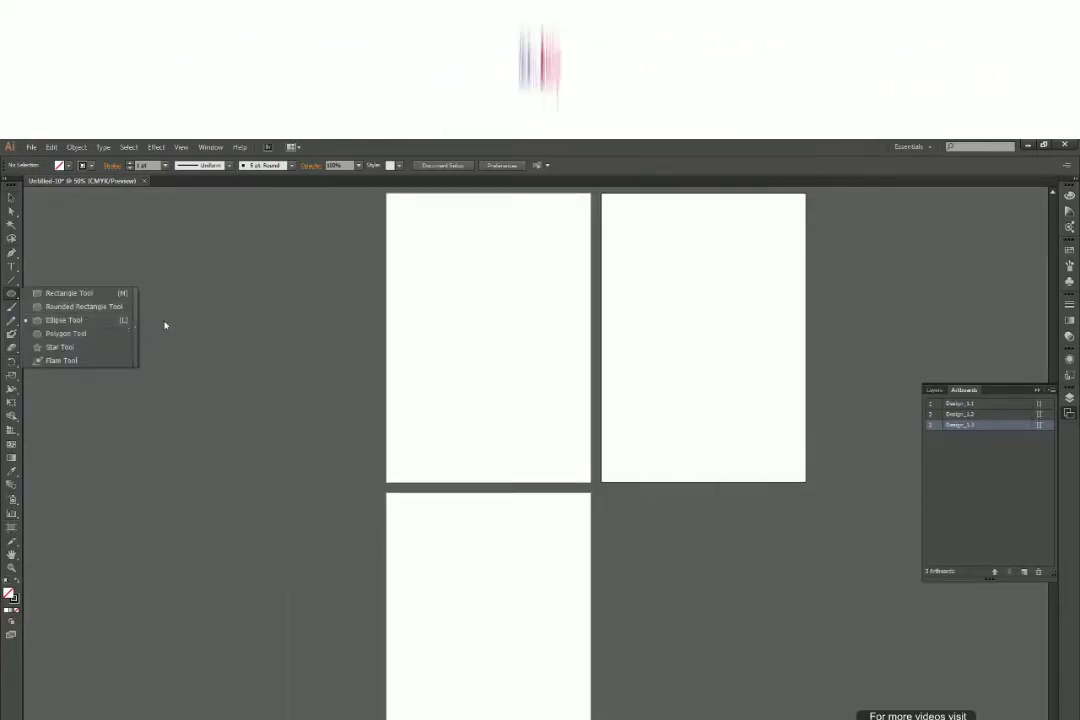
click(106, 346)
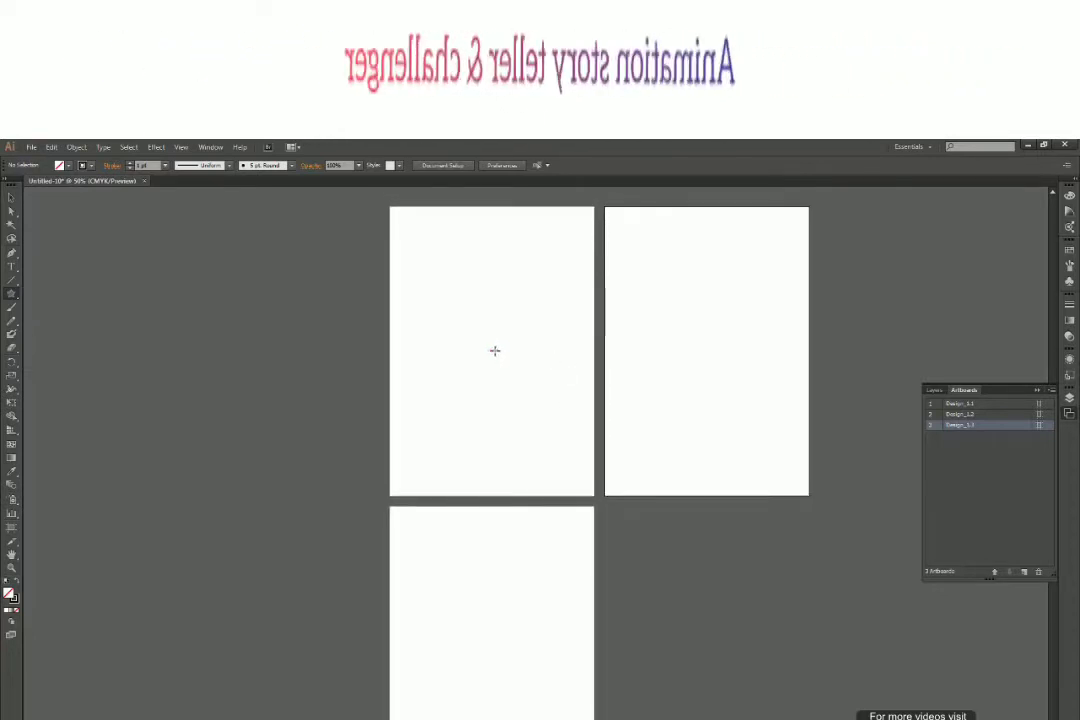
mouse_move(522, 320)
mouse_down()
mouse_move(533, 309)
mouse_move(528, 318)
mouse_up()
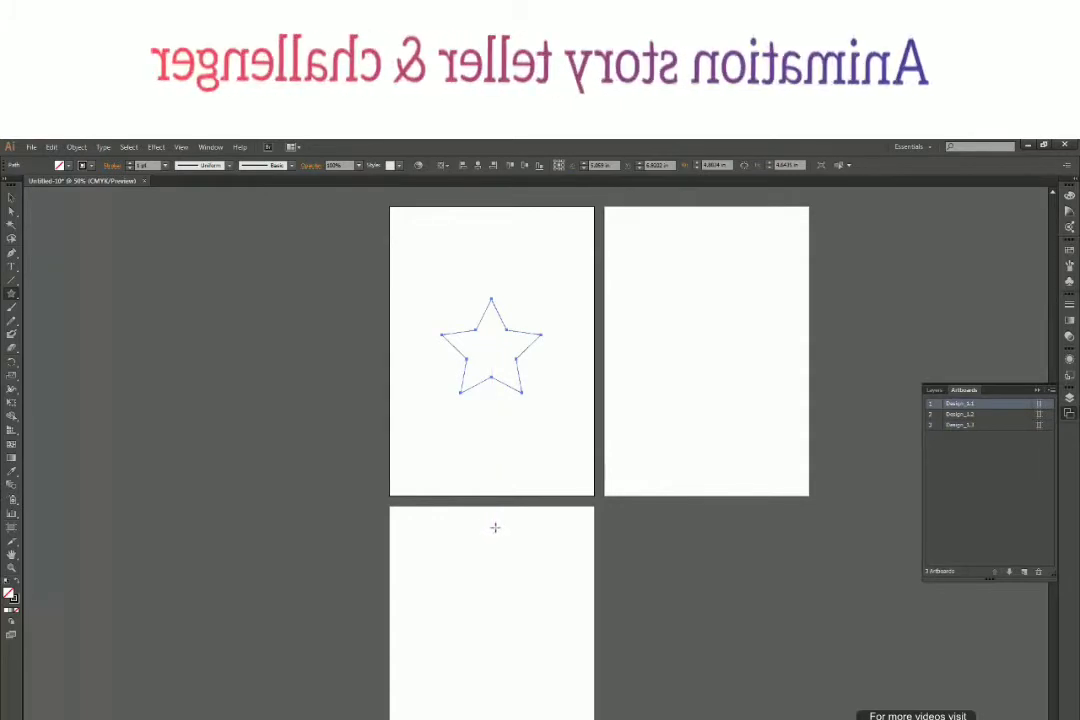
- Fill the star with bright yellow
key(v)
double_click(10, 594)
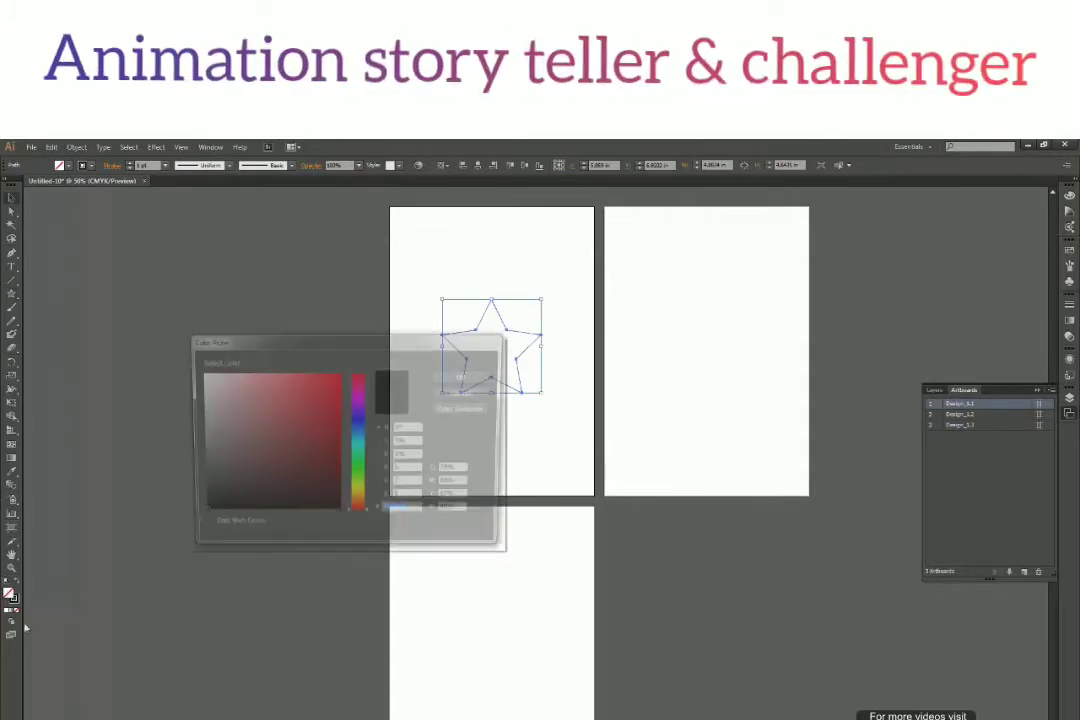
drag(362, 478, 362, 495)
click(339, 373)
click(468, 377)
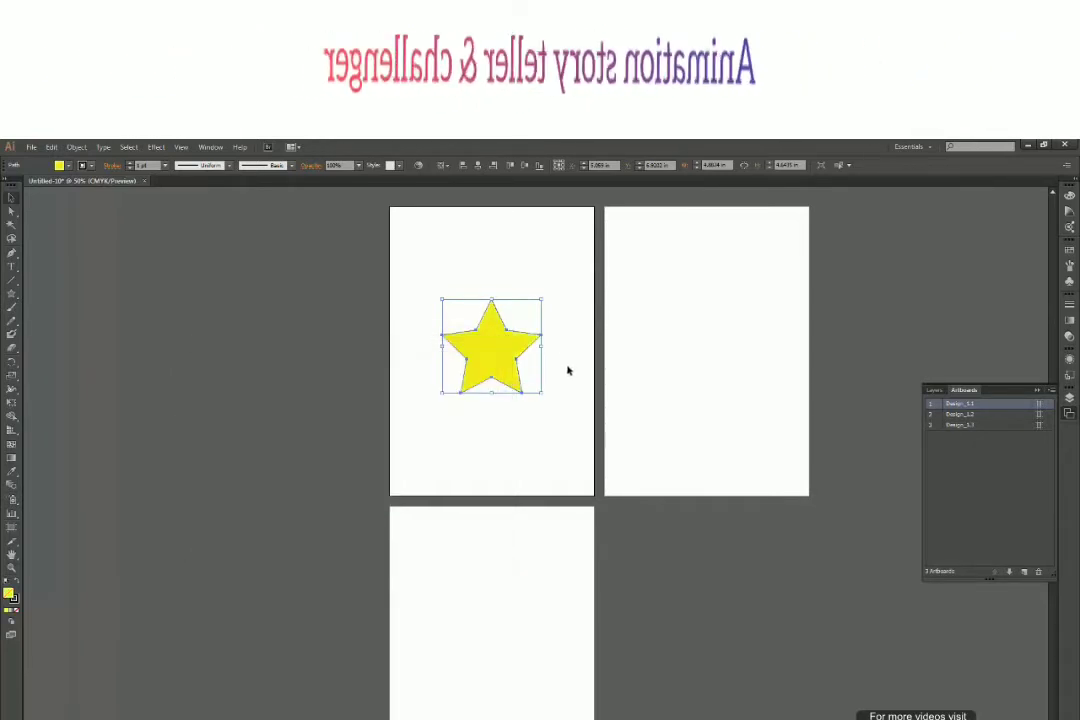
click(17, 609)
click(7, 609)
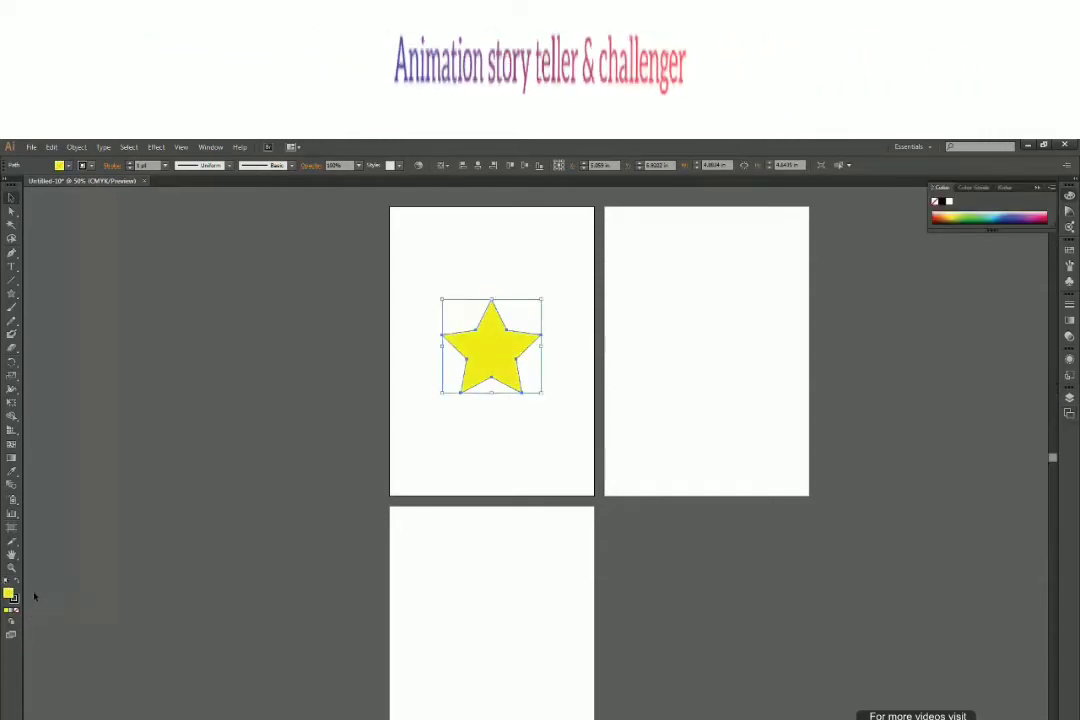
- Give the star an orange stroke with a weight of 3 pt and deselect it
double_click(10, 595)
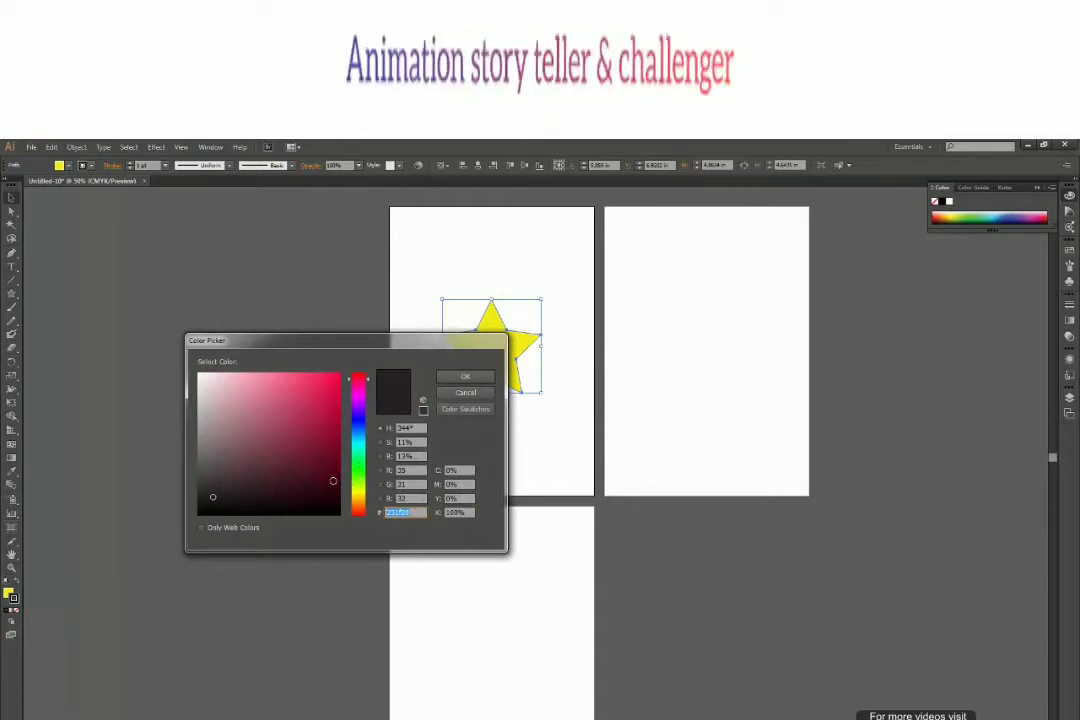
click(360, 502)
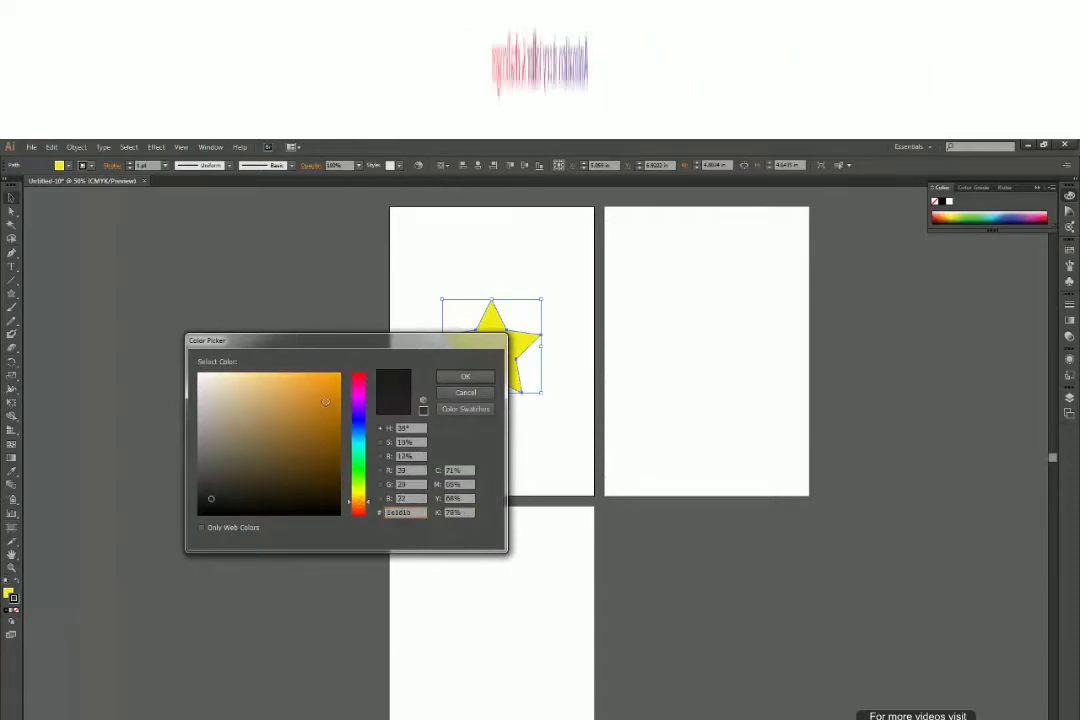
click(465, 376)
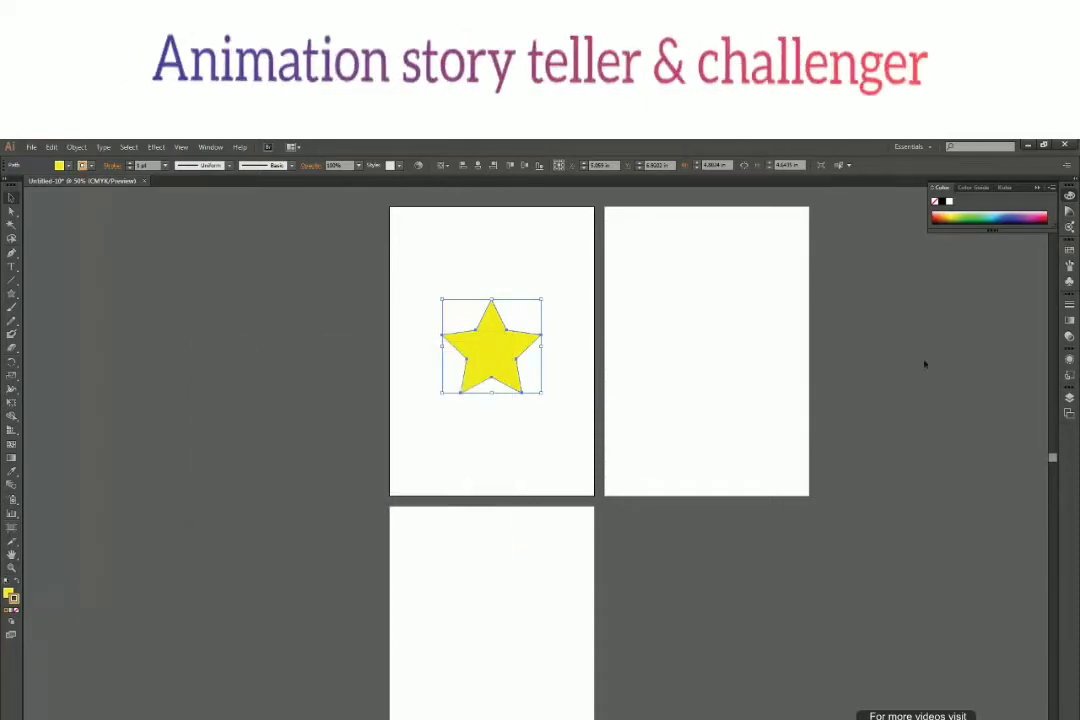
key(ctrl+F10)
click(996, 311)
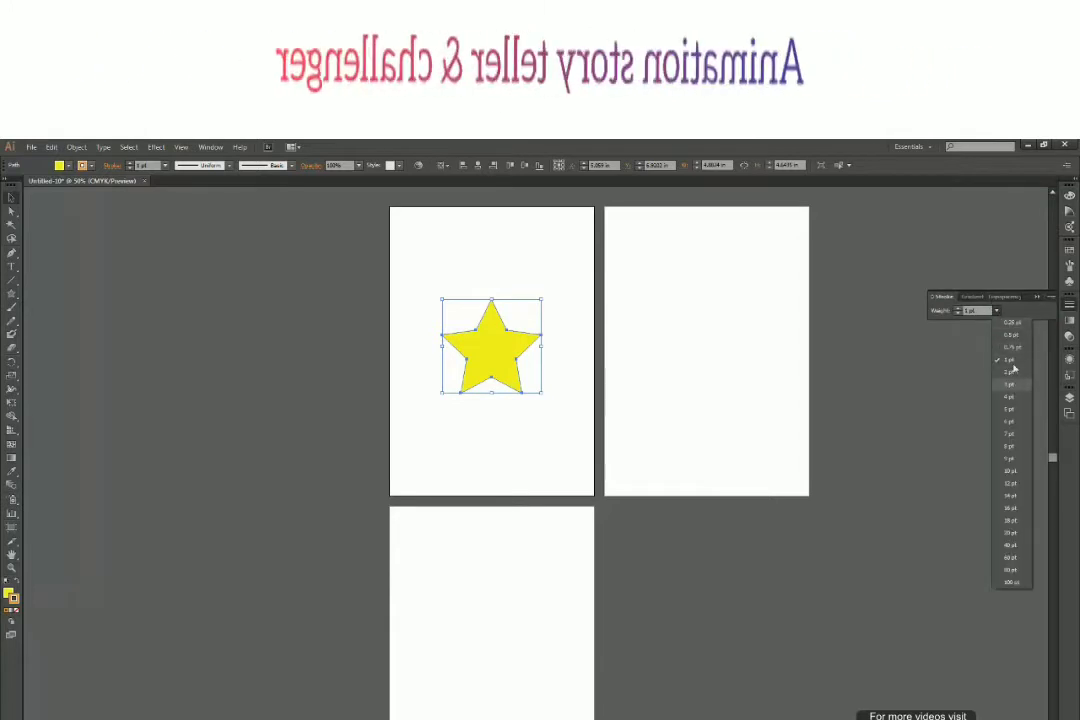
click(800, 472)
click(669, 685)
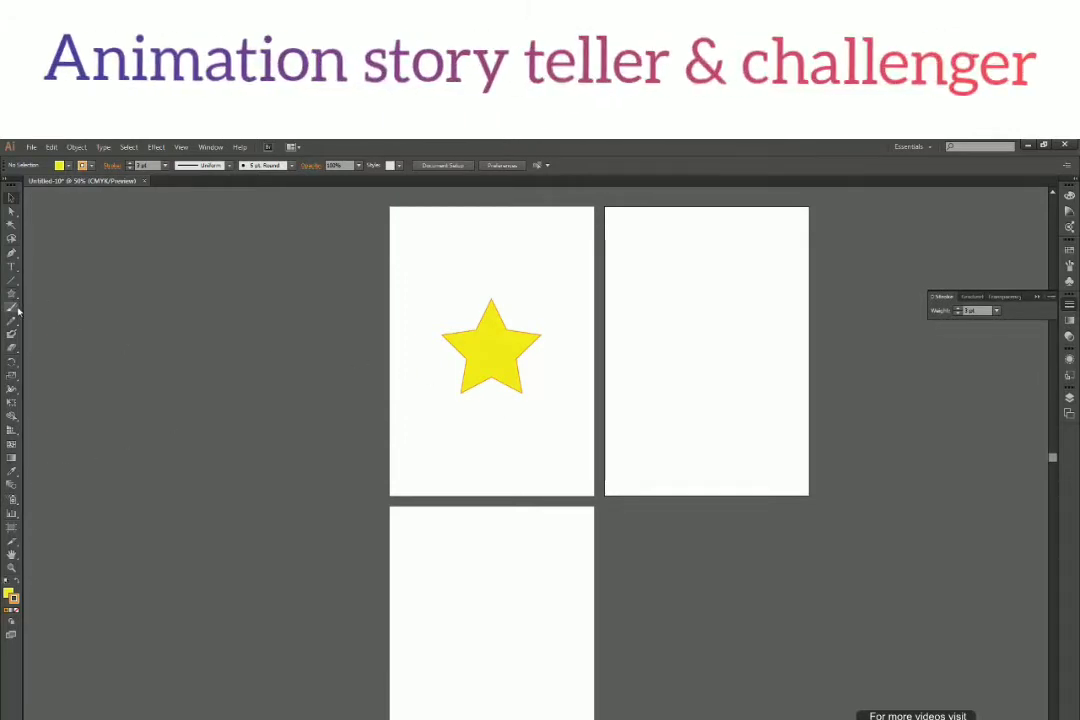
- Draw a rounded rectangle about 5.8 in wide and 3.2 in high on the second artboard and set its stroke color to lime green
drag(11, 293, 99, 318)
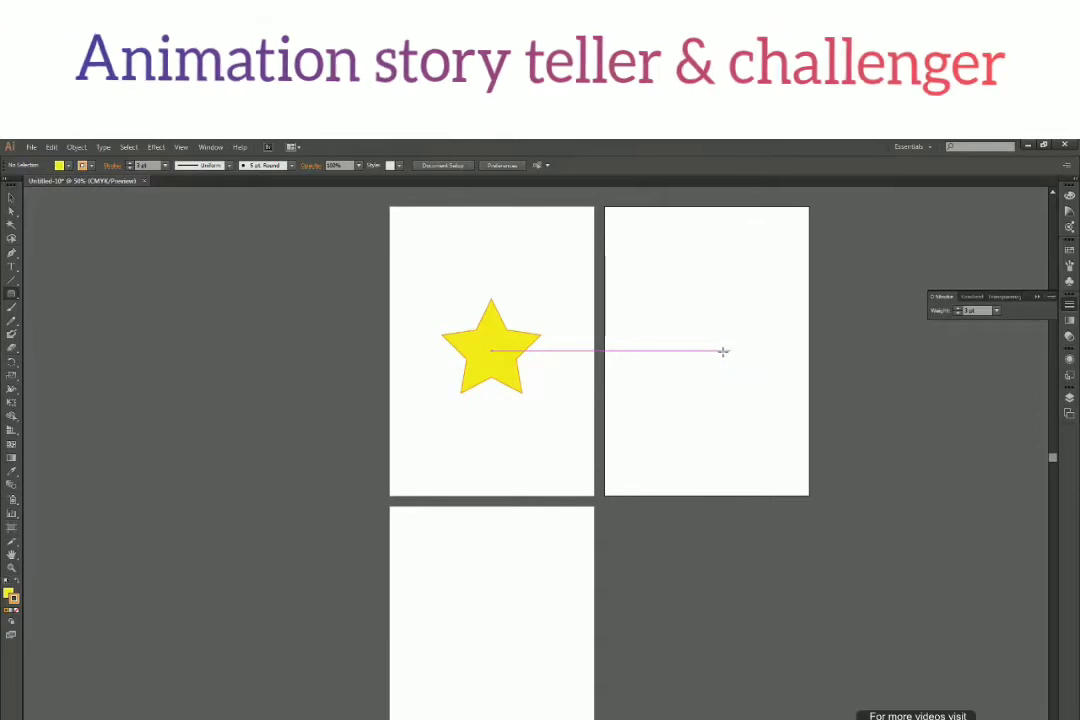
drag(707, 351, 766, 319)
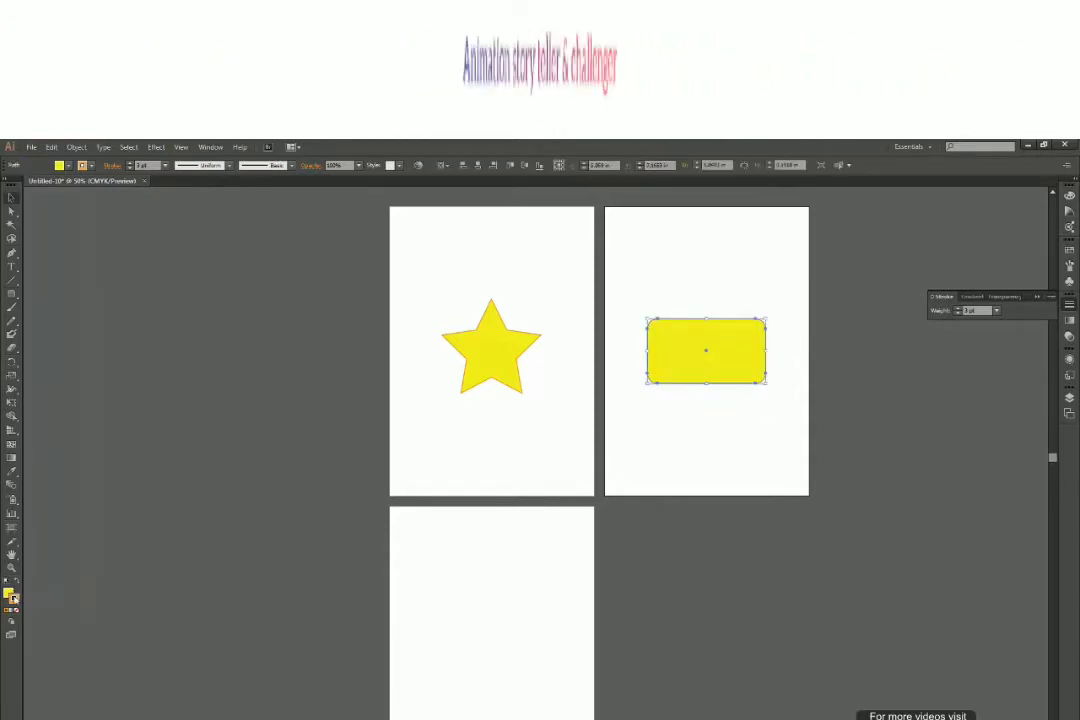
double_click(13, 598)
drag(353, 499, 363, 483)
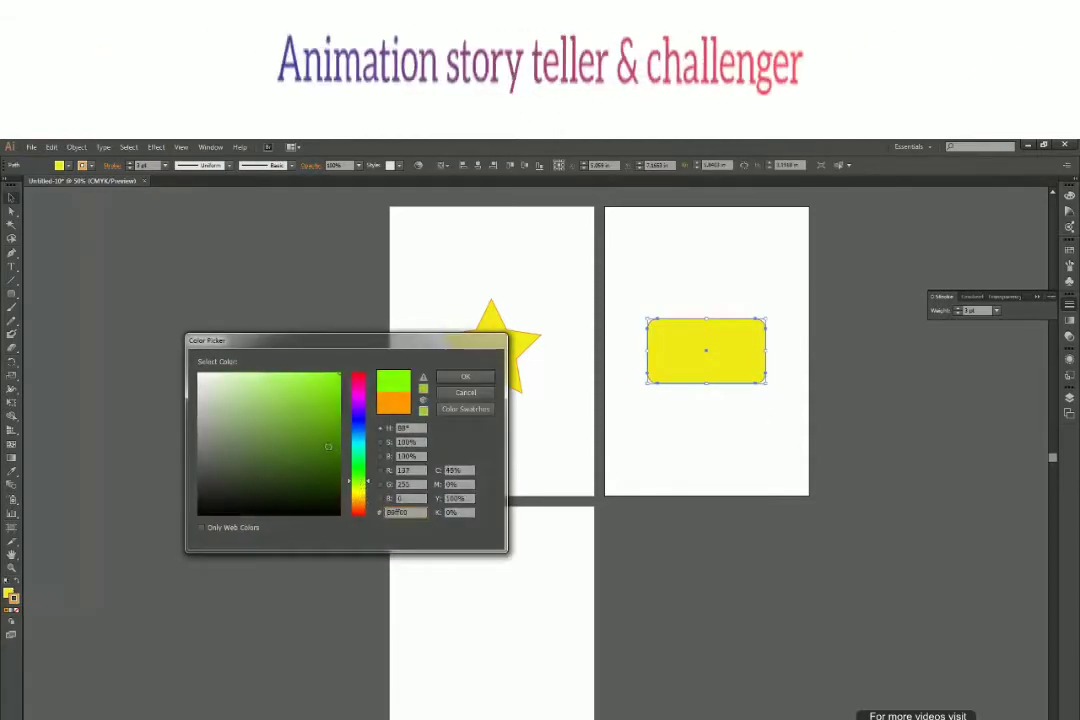
key(Return)
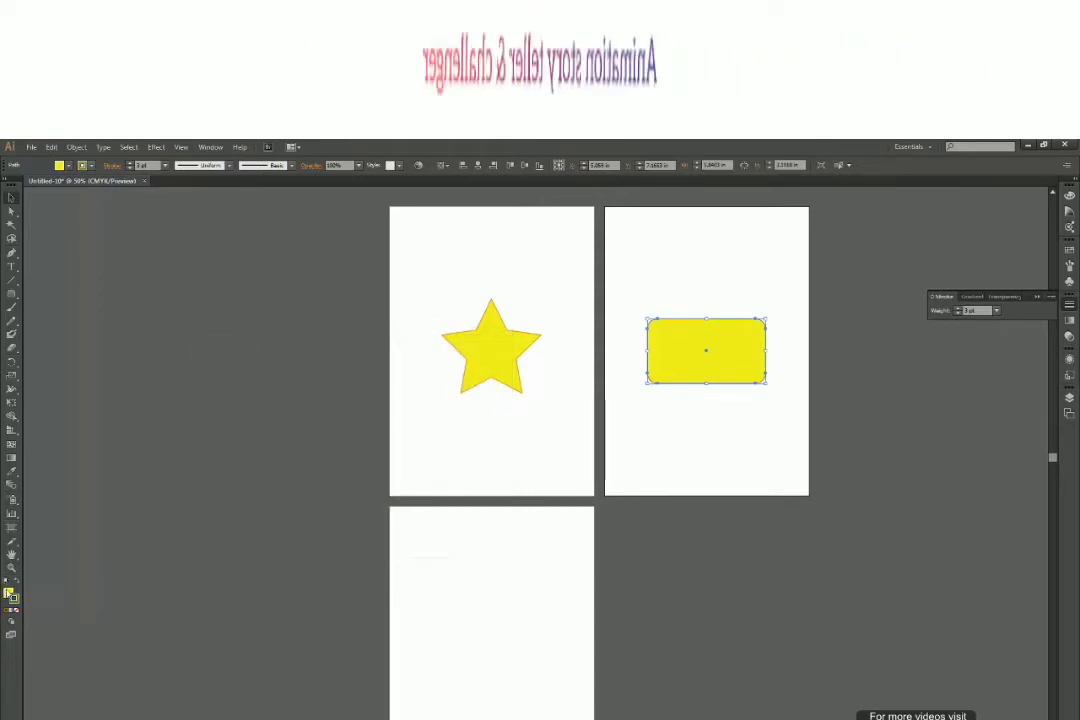
- Fill the rounded rectangle with green (R 96, G 196, B 0) and deselect it
double_click(8, 593)
click(356, 472)
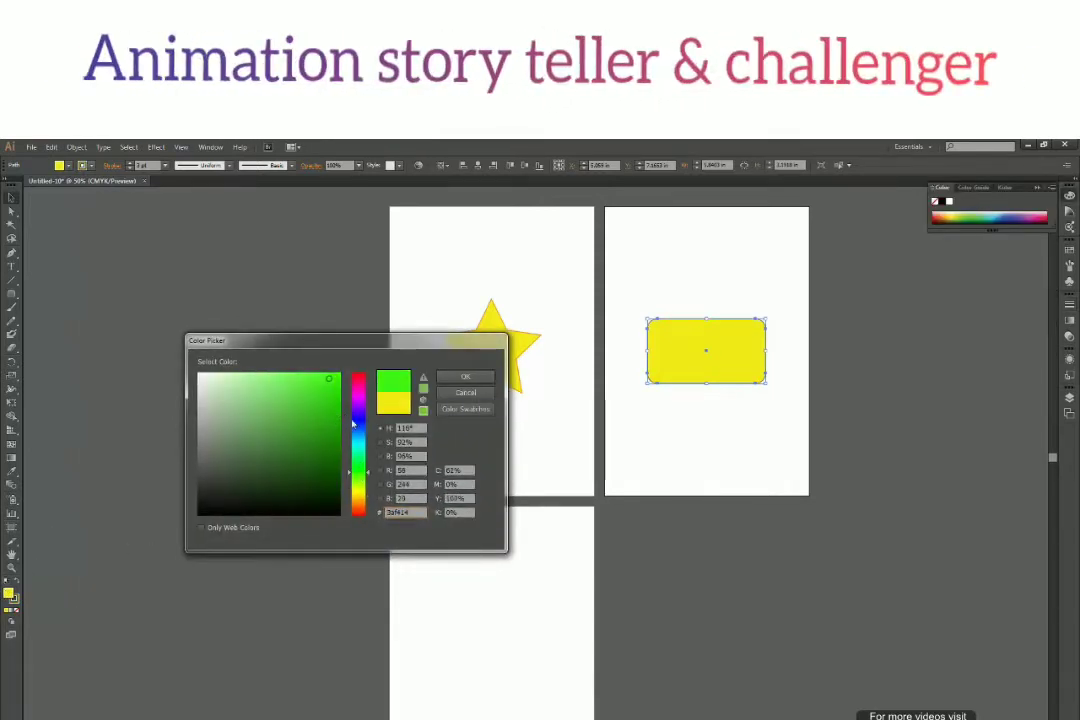
mouse_move(356, 472)
mouse_down()
mouse_move(362, 489)
mouse_move(362, 480)
mouse_up()
click(332, 398)
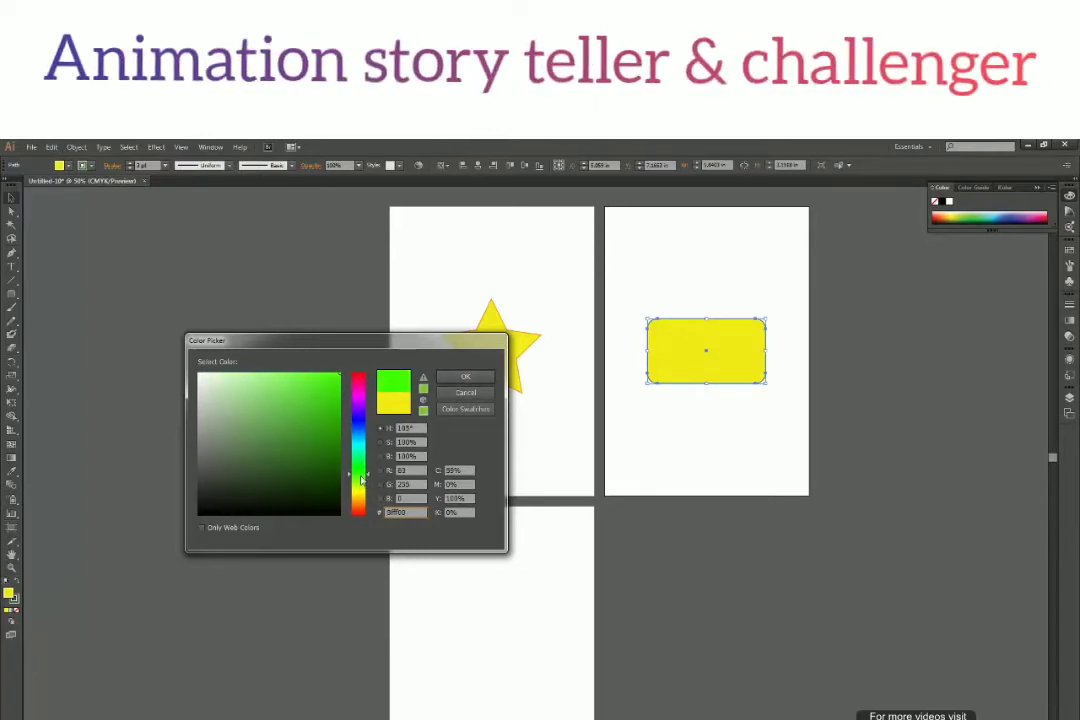
click(465, 376)
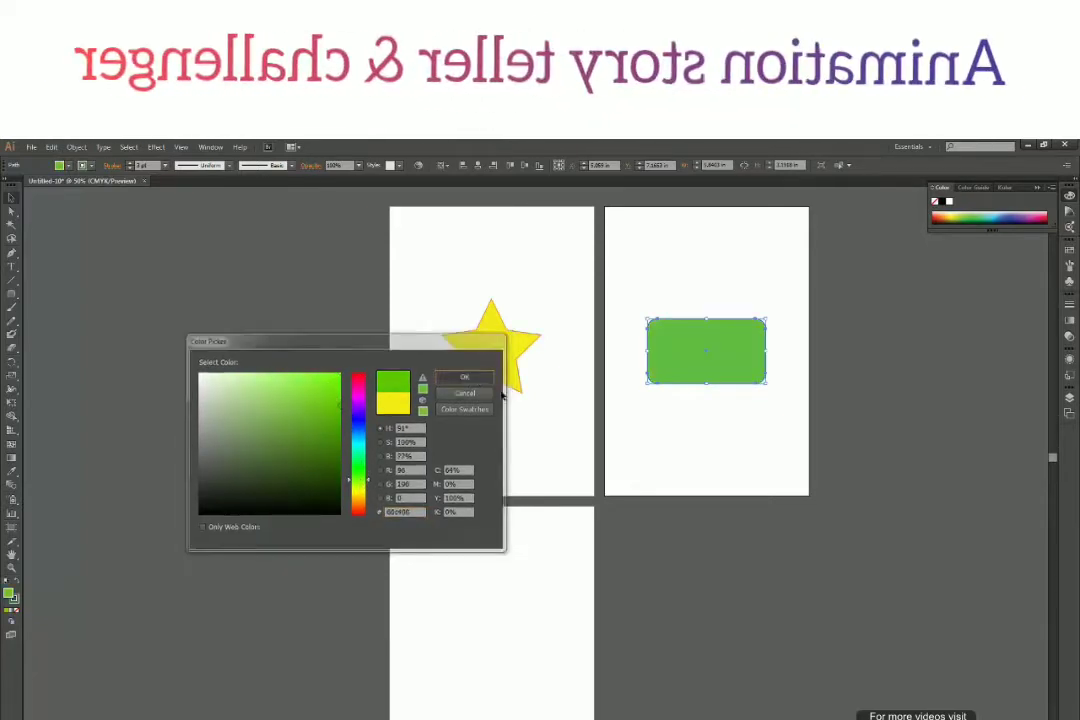
click(673, 588)
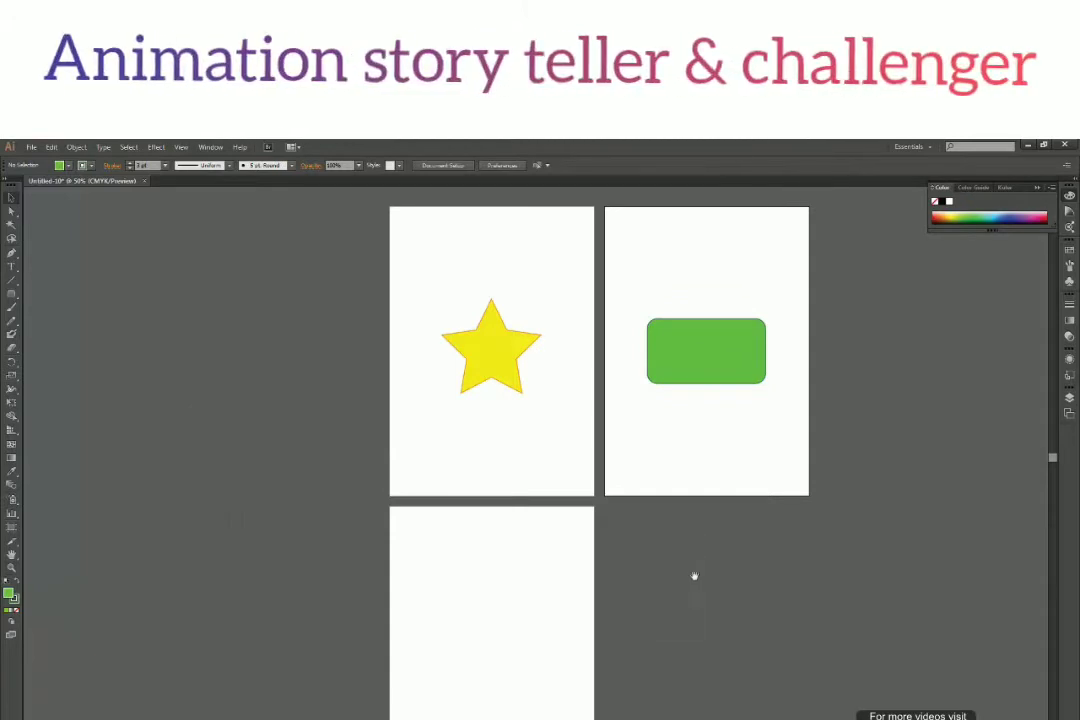
- Draw a circle about 4.9 in across, centered on the empty artboard below the star, and deselect it
drag(694, 576, 670, 533)
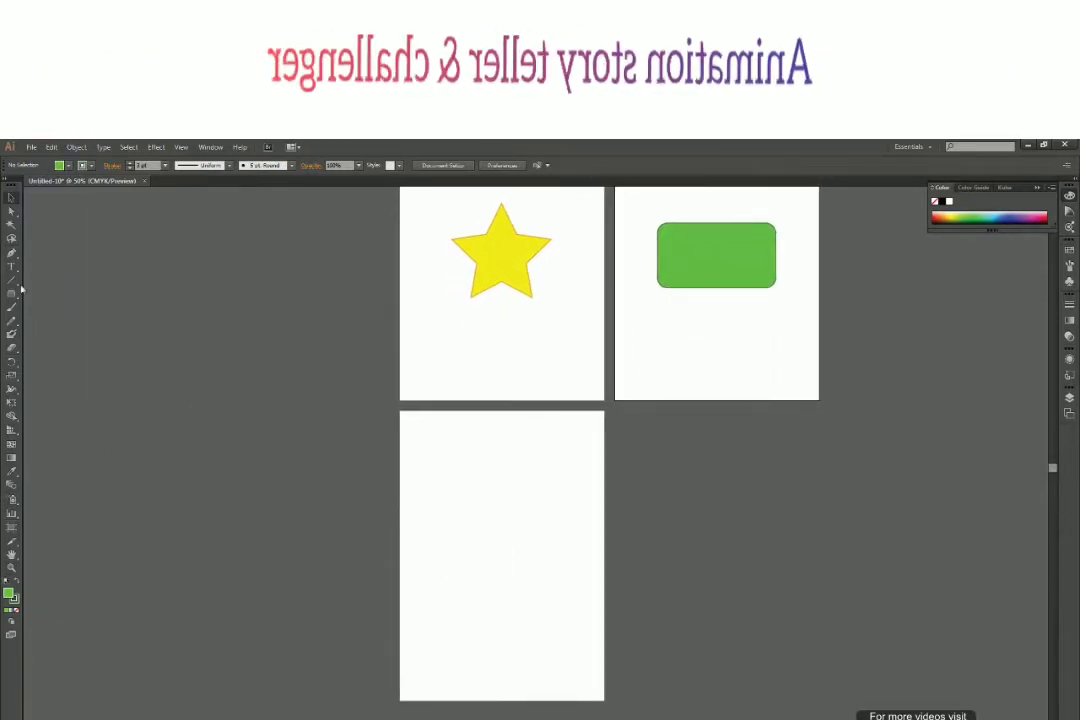
drag(13, 298, 103, 319)
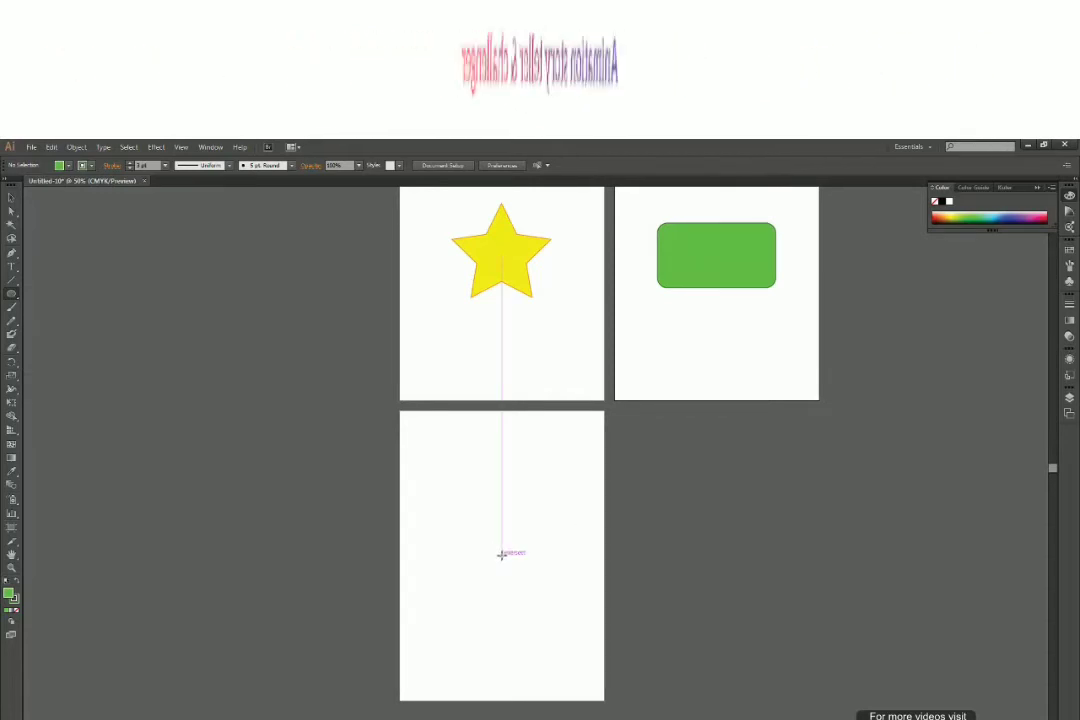
drag(501, 554, 551, 514)
key(v)
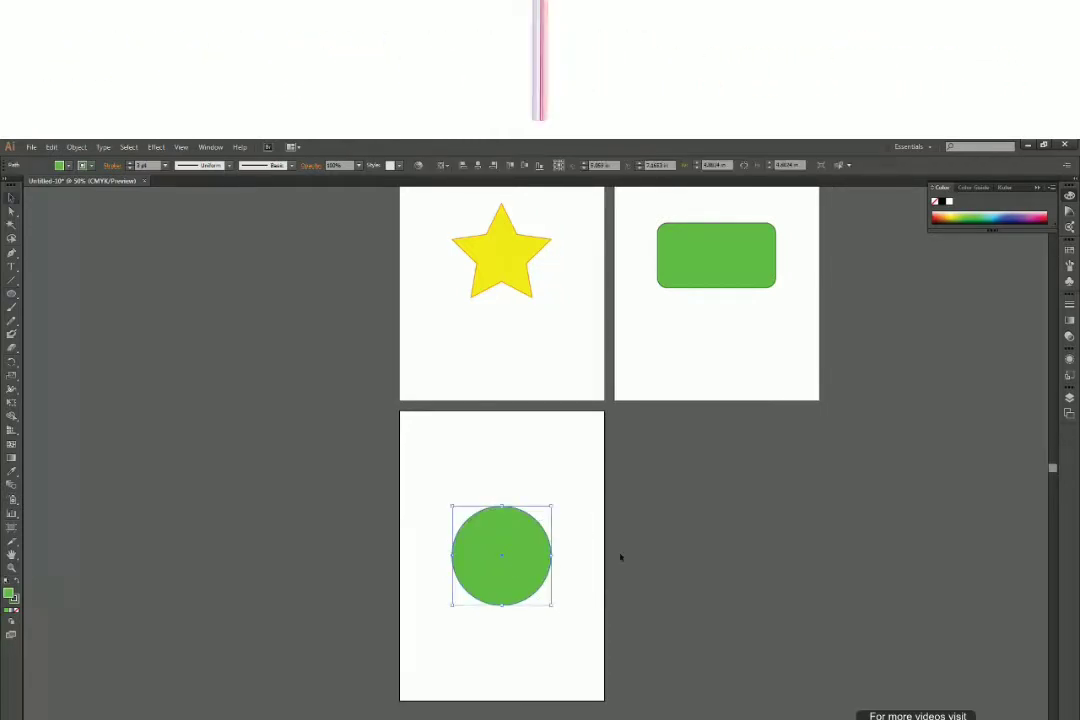
click(1068, 412)
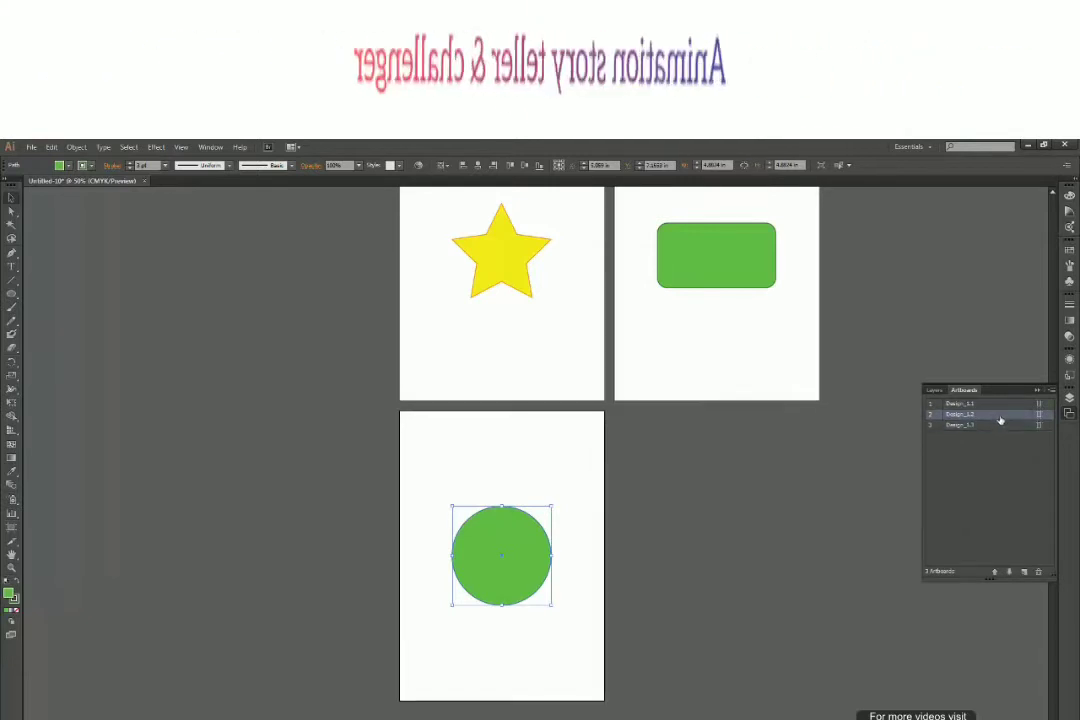
click(587, 517)
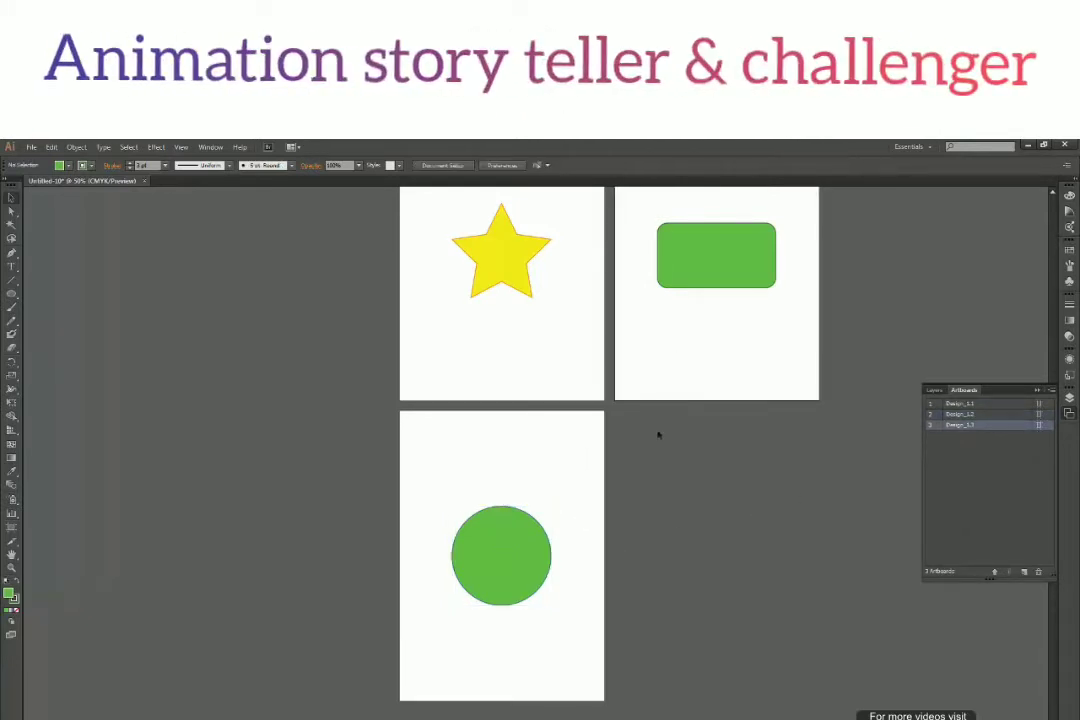
- Fill the circle with bright blue
click(540, 570)
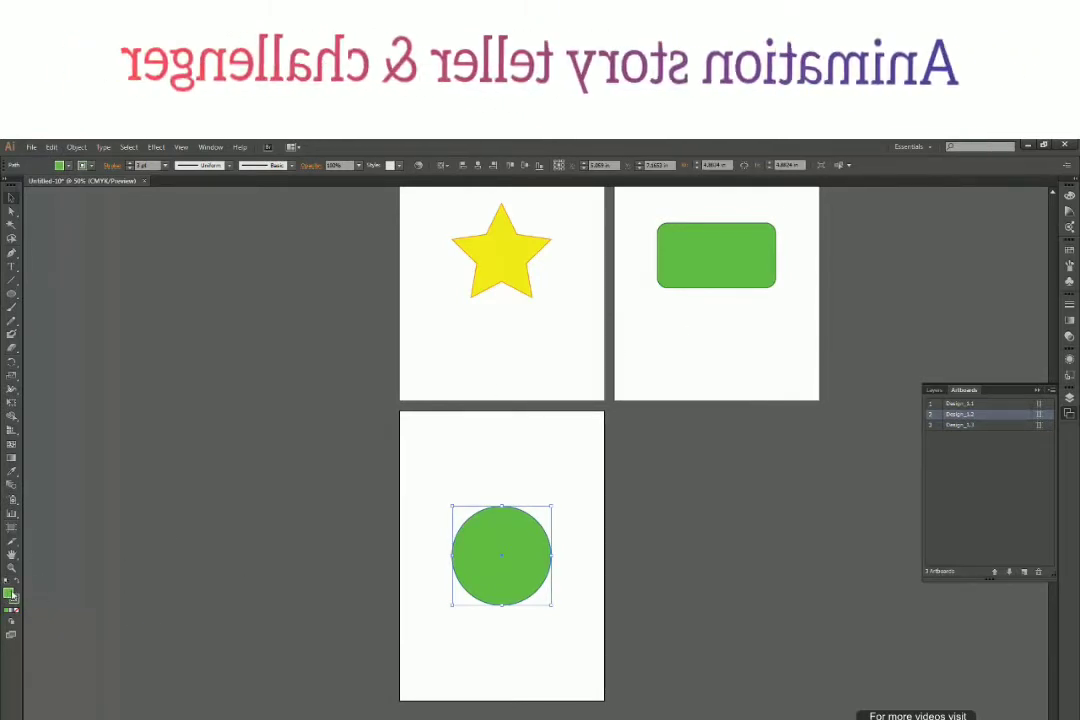
double_click(10, 594)
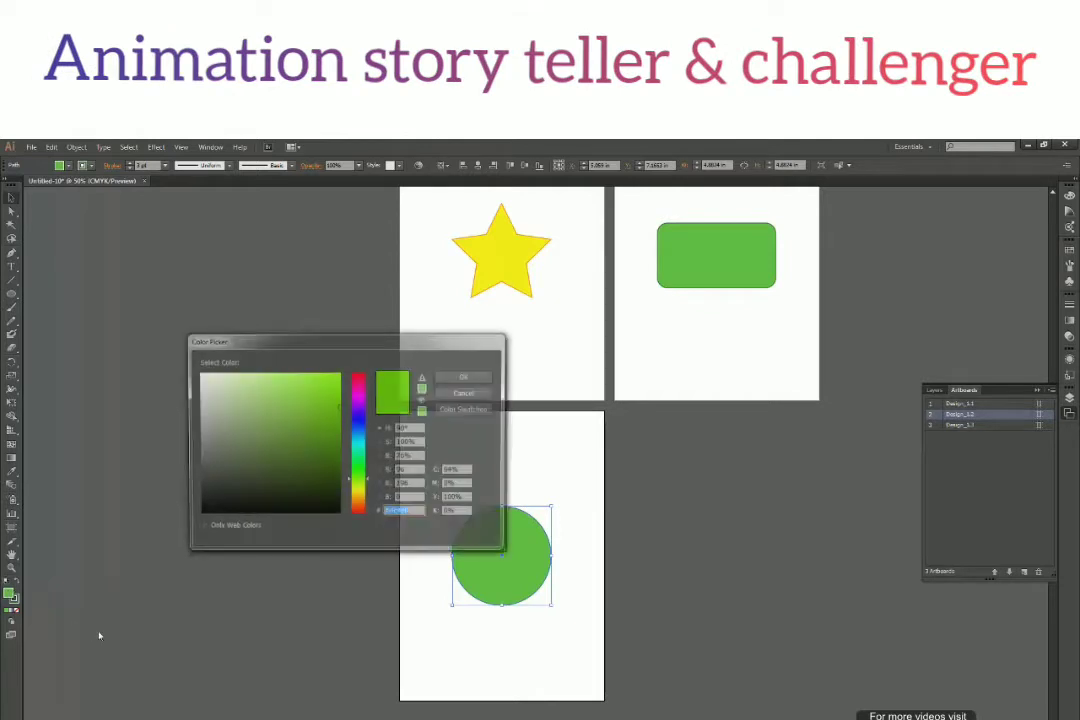
click(357, 428)
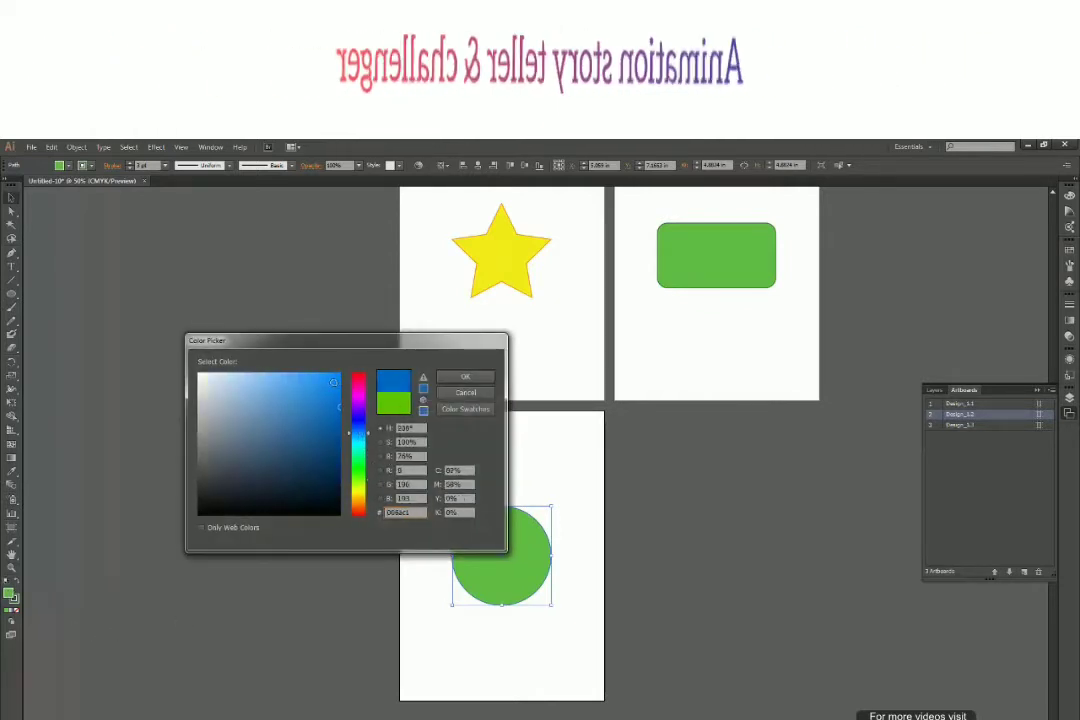
click(336, 384)
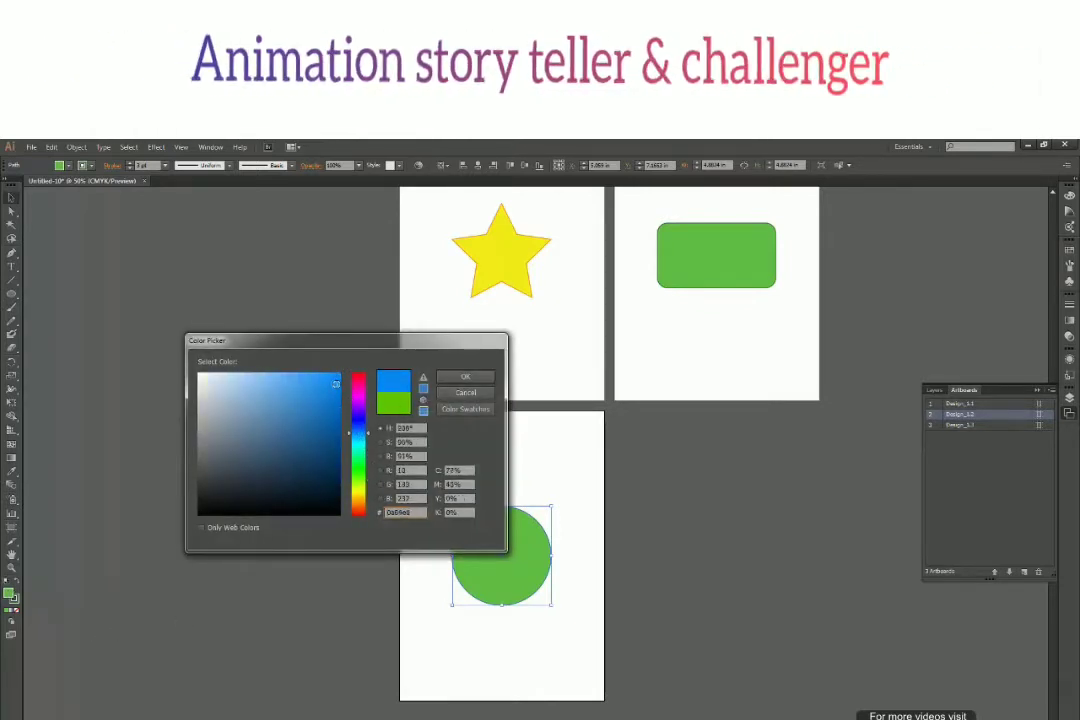
click(463, 378)
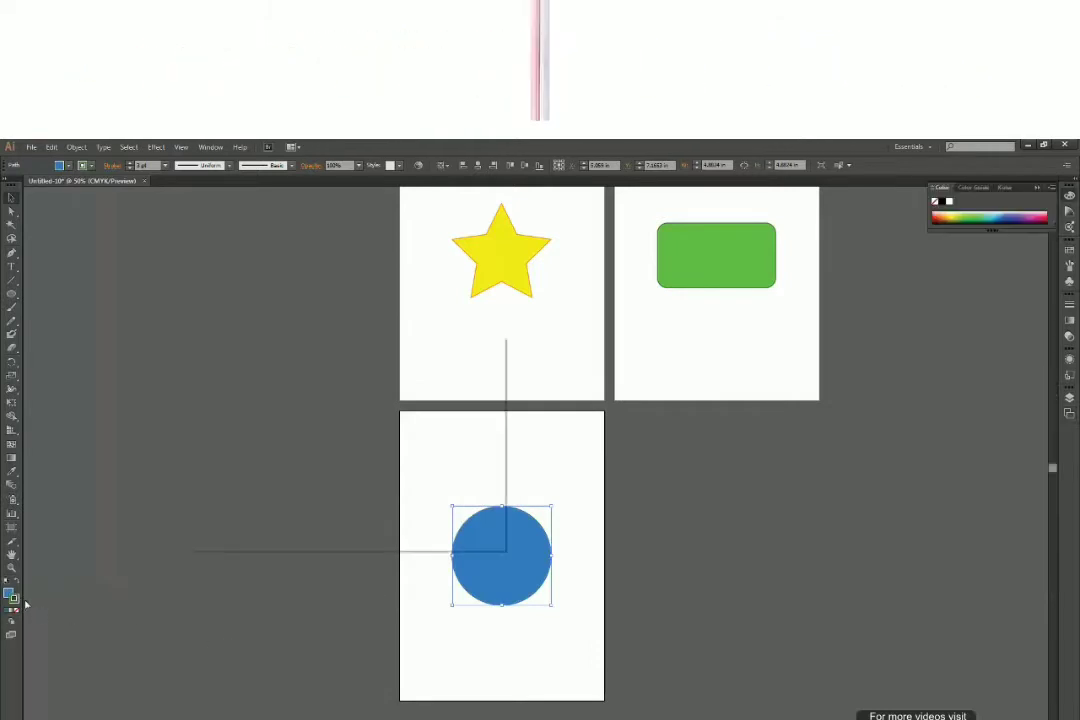
- Set the circle's stroke color to dark navy blue and deselect it
click(363, 430)
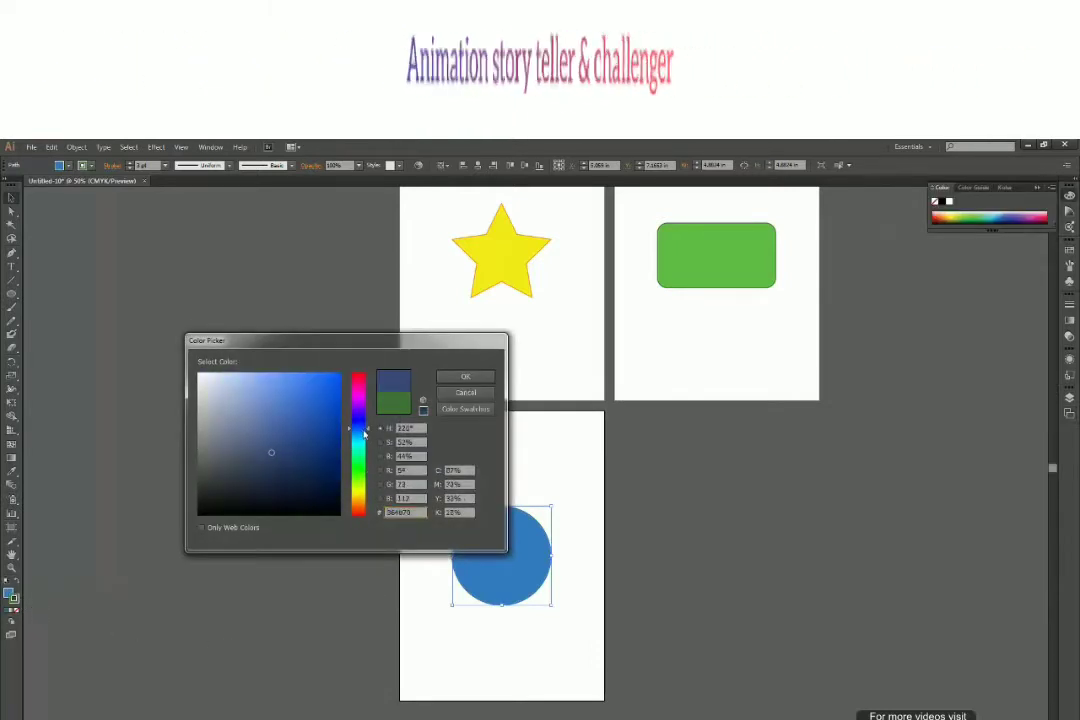
click(465, 376)
click(687, 509)
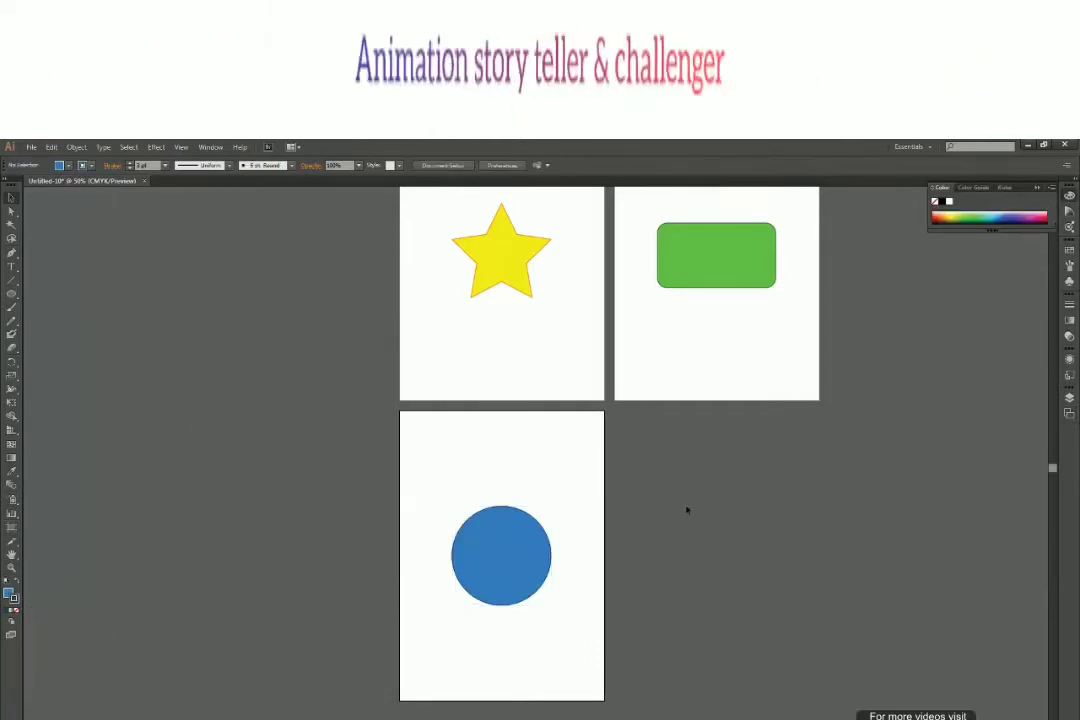
- Add the point text "Artboard1" below the star on the first artboard
drag(723, 598, 665, 639)
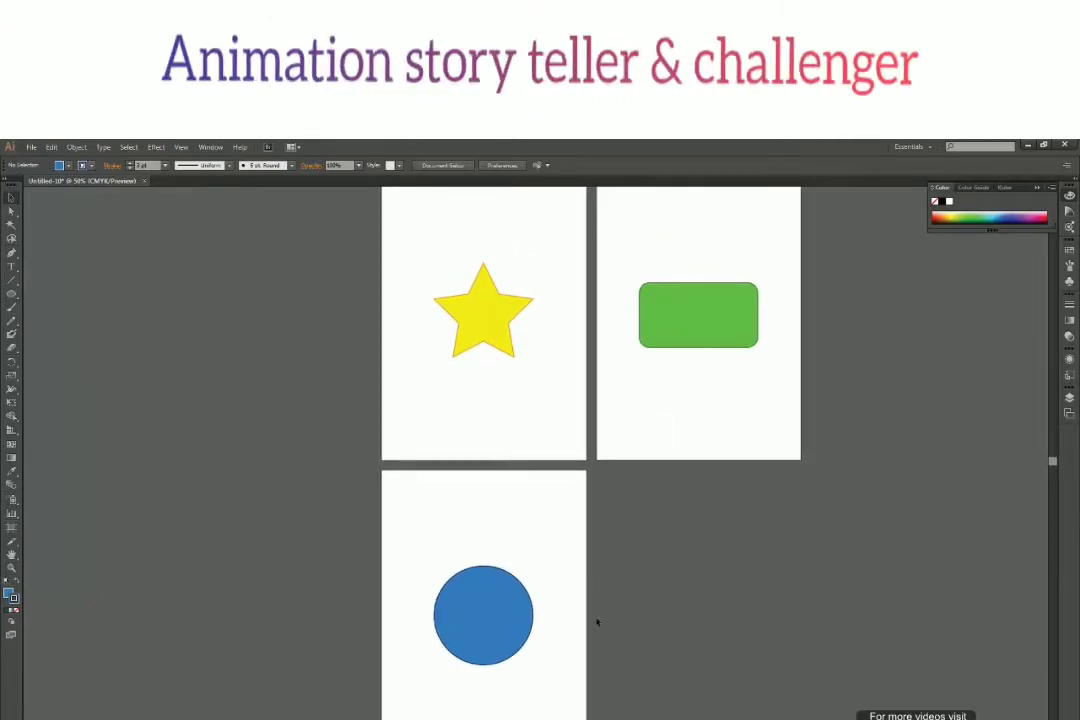
drag(660, 574, 654, 578)
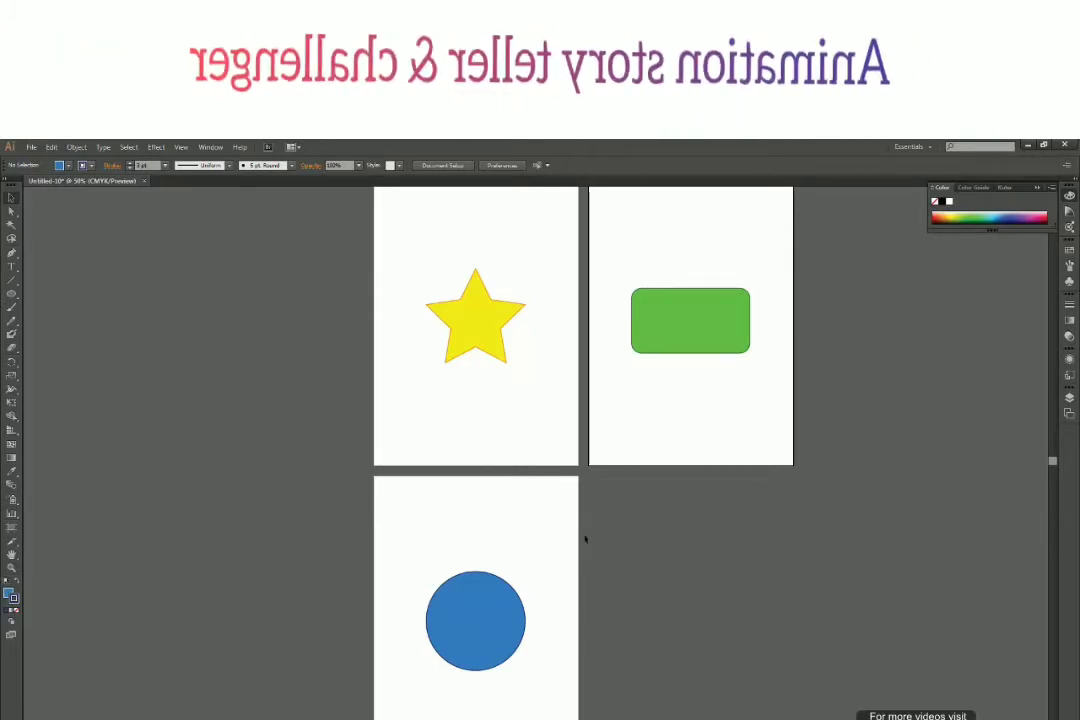
key(t)
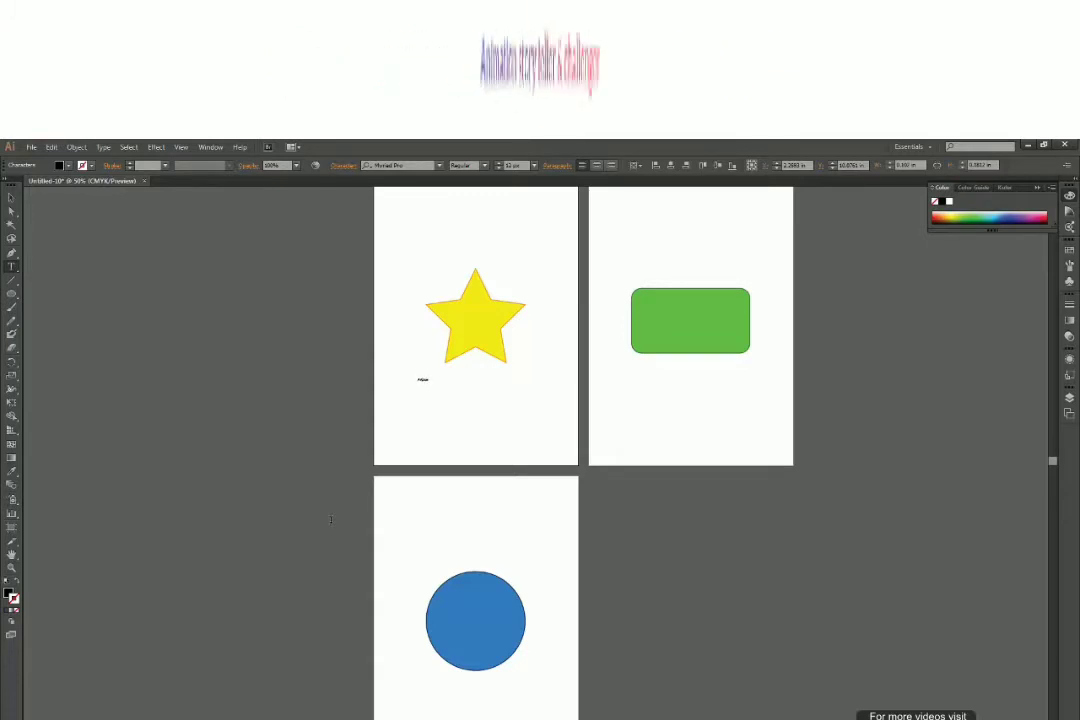
key(Escape)
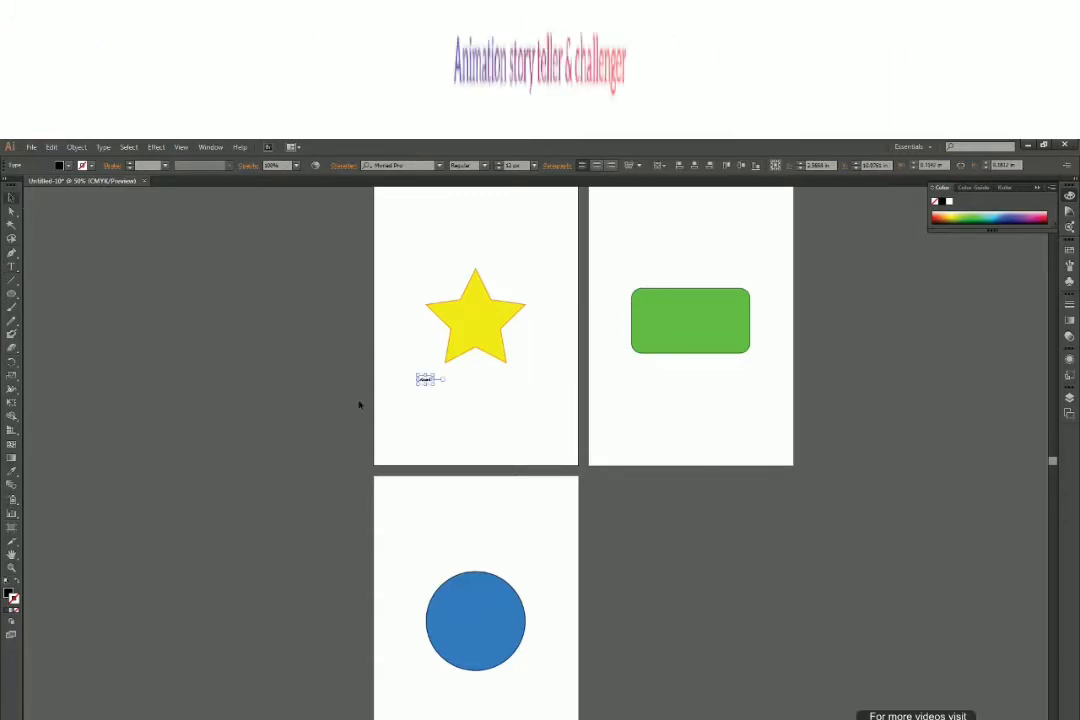
- Enlarge the "Artboard1" label to about the star's width and position it centered just below the star
drag(435, 390, 497, 378)
click(615, 494)
click(480, 388)
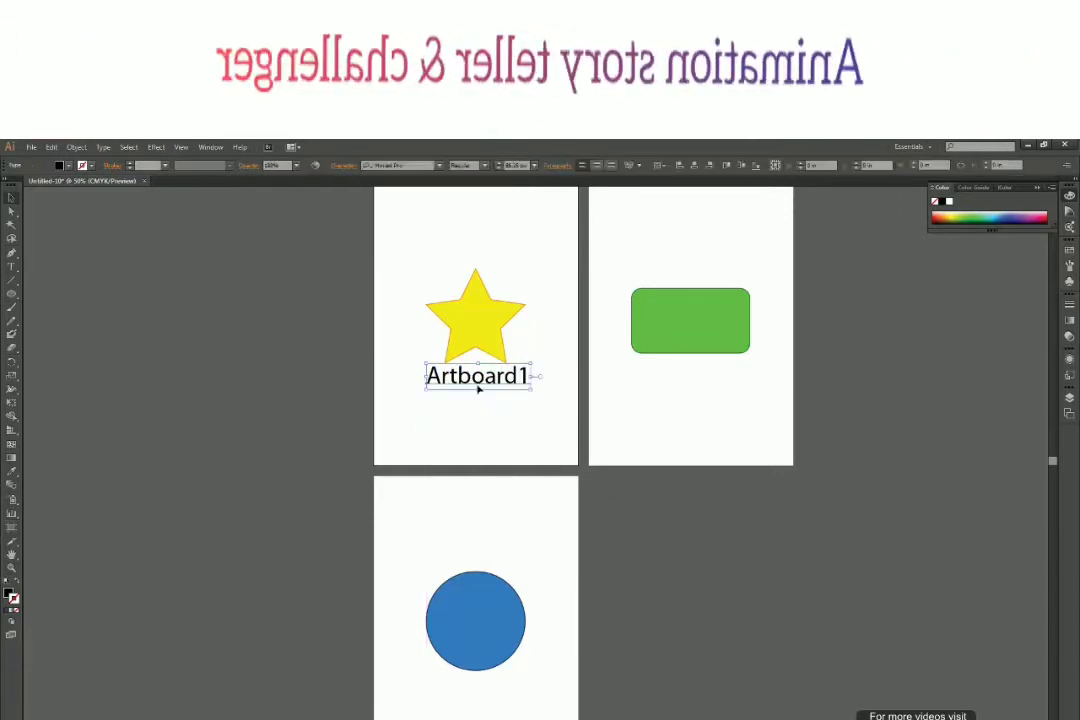
click(547, 441)
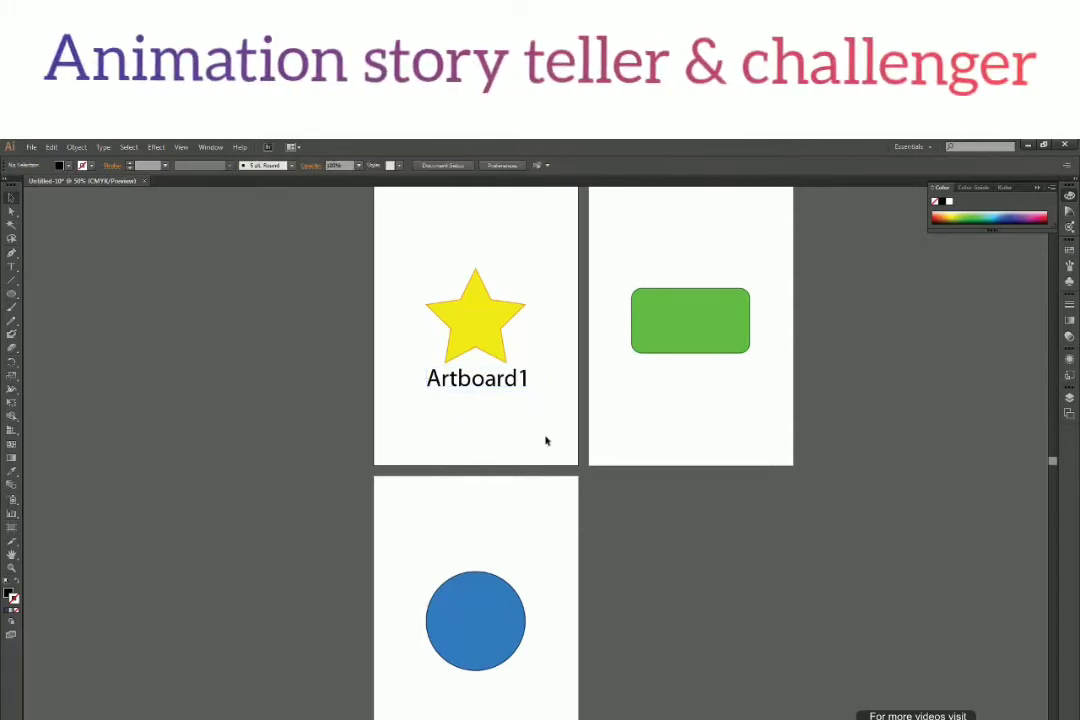
- Copy the "Artboard1" label to just below the blue circle and to just below the green rounded rectangle
drag(491, 384, 494, 692)
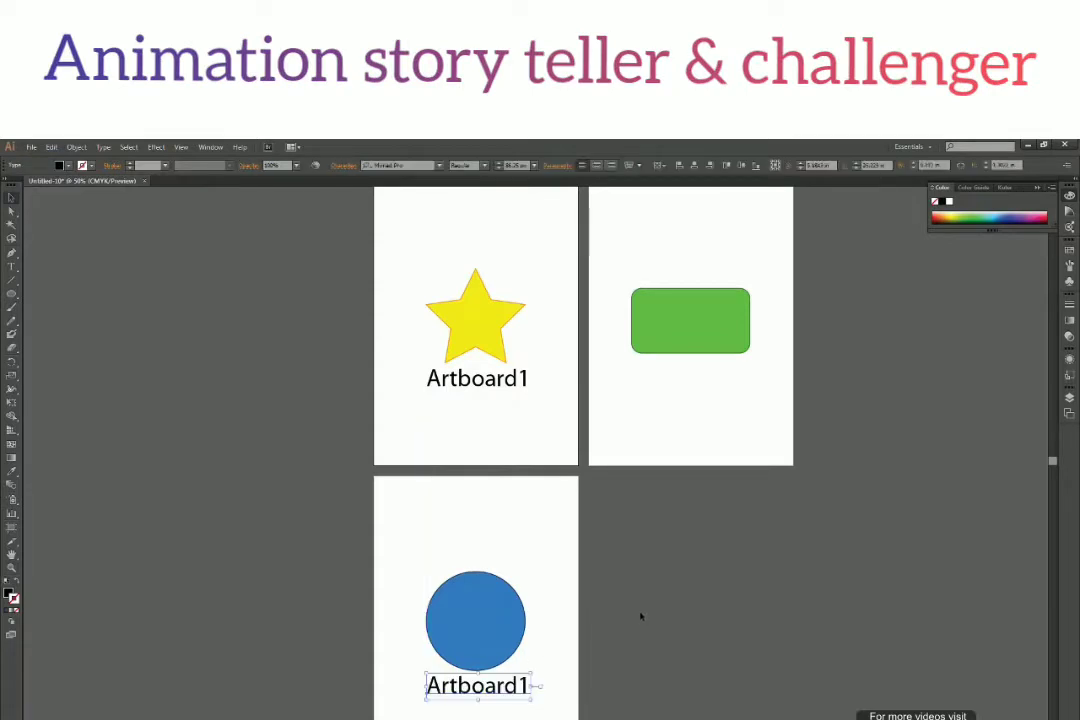
click(532, 557)
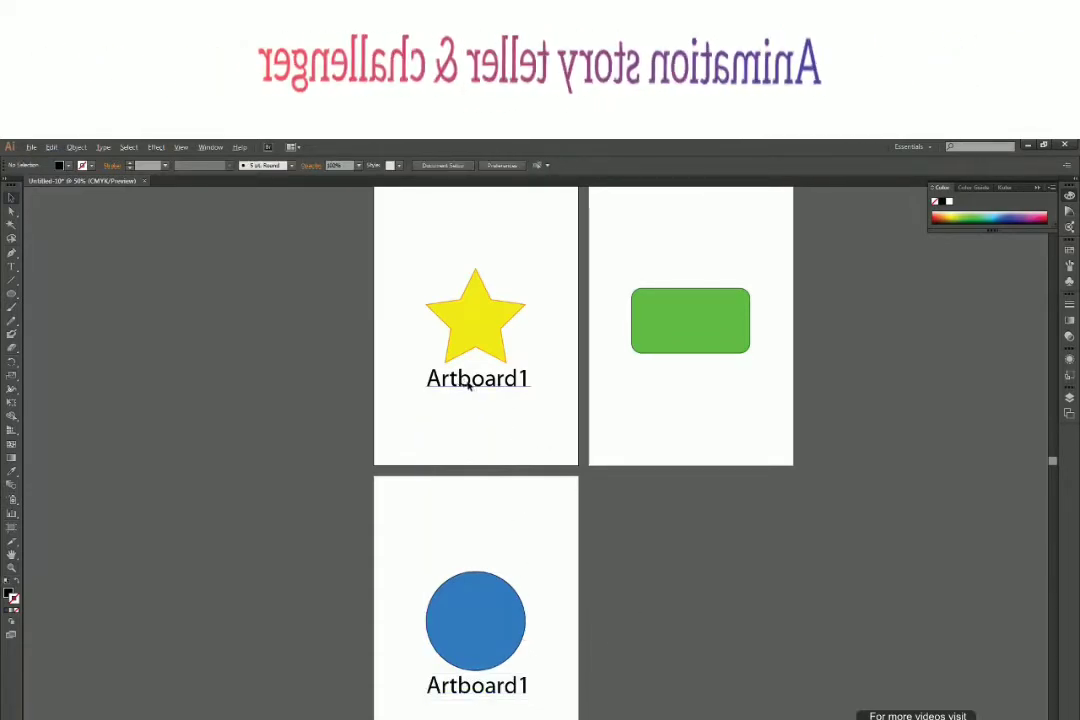
drag(468, 377, 679, 391)
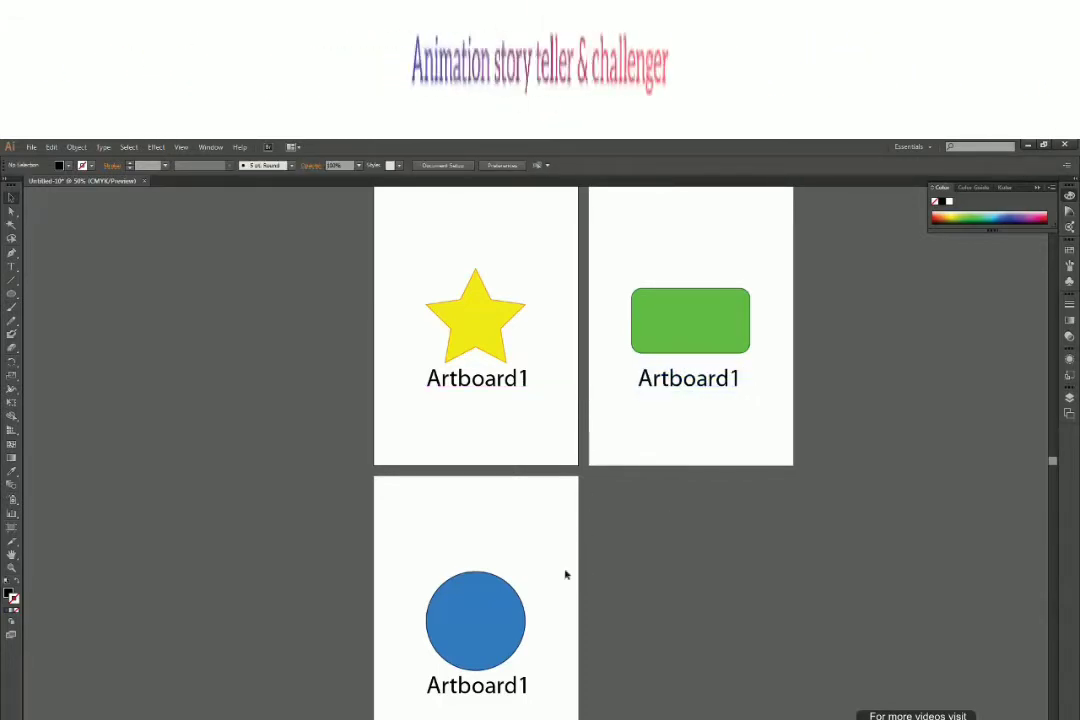
- Change the label under the circle to "Artboard2" and the one under the rounded rectangle to "Artboard3"
click(470, 378)
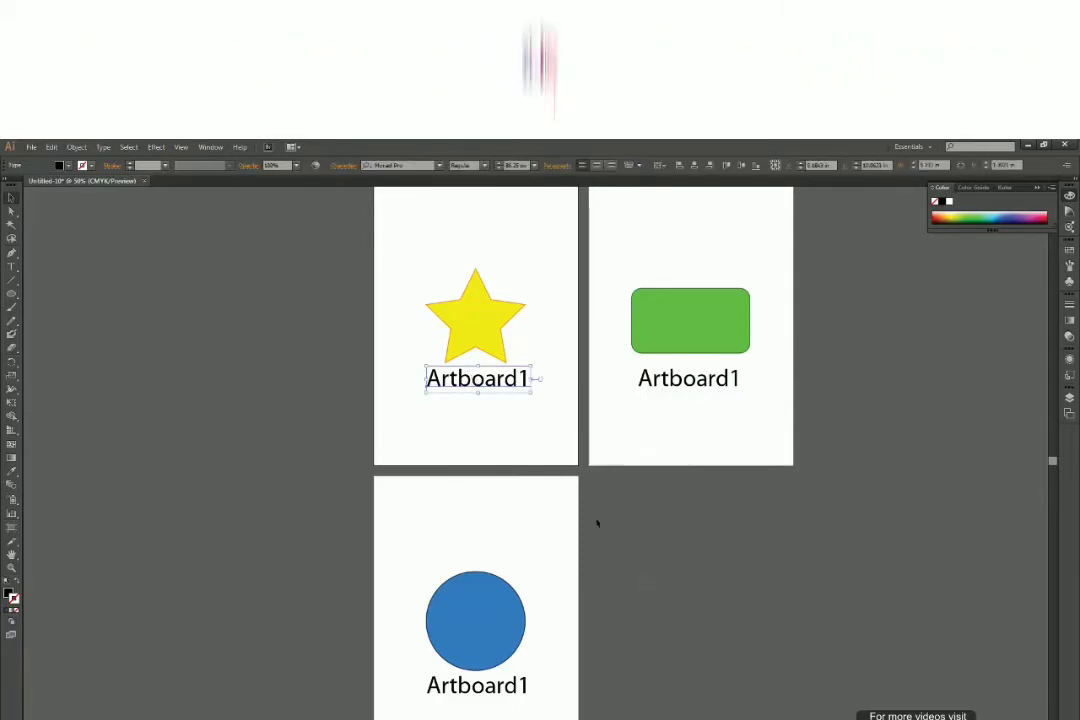
click(528, 688)
double_click(522, 686)
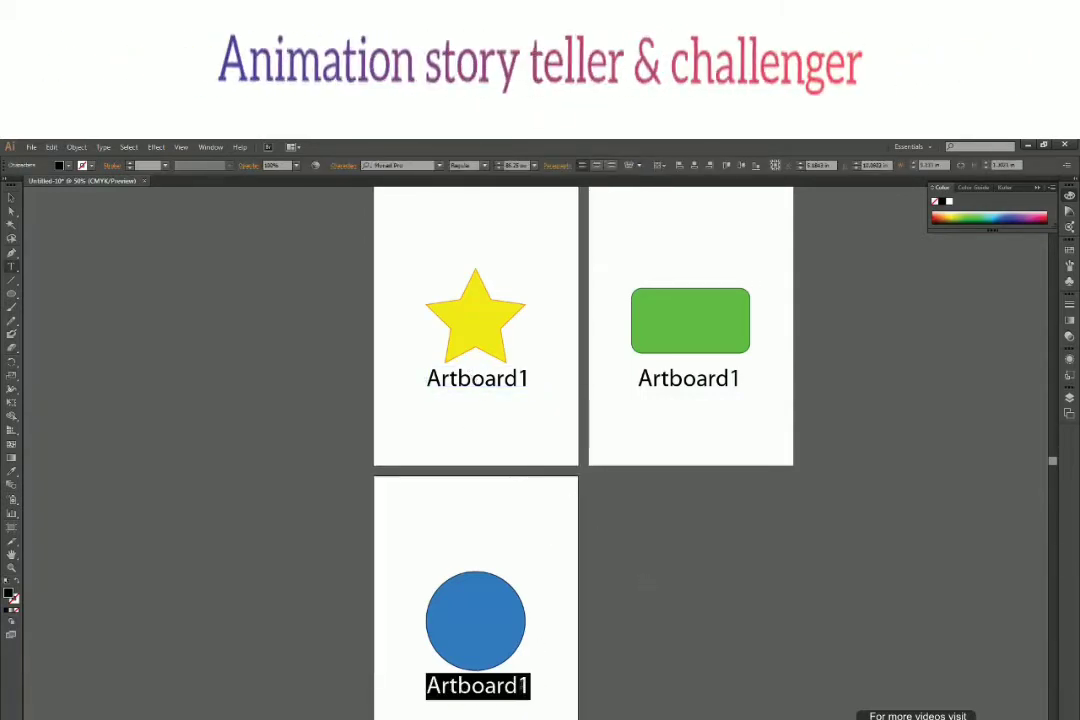
click(522, 686)
drag(530, 686, 517, 686)
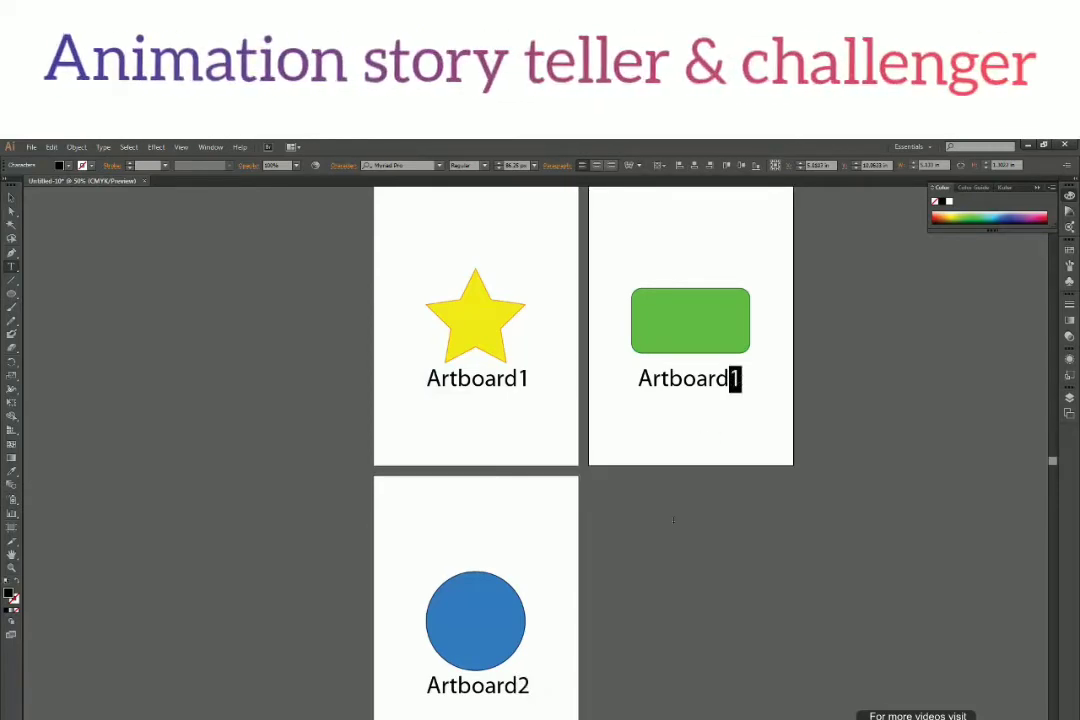
text(3)
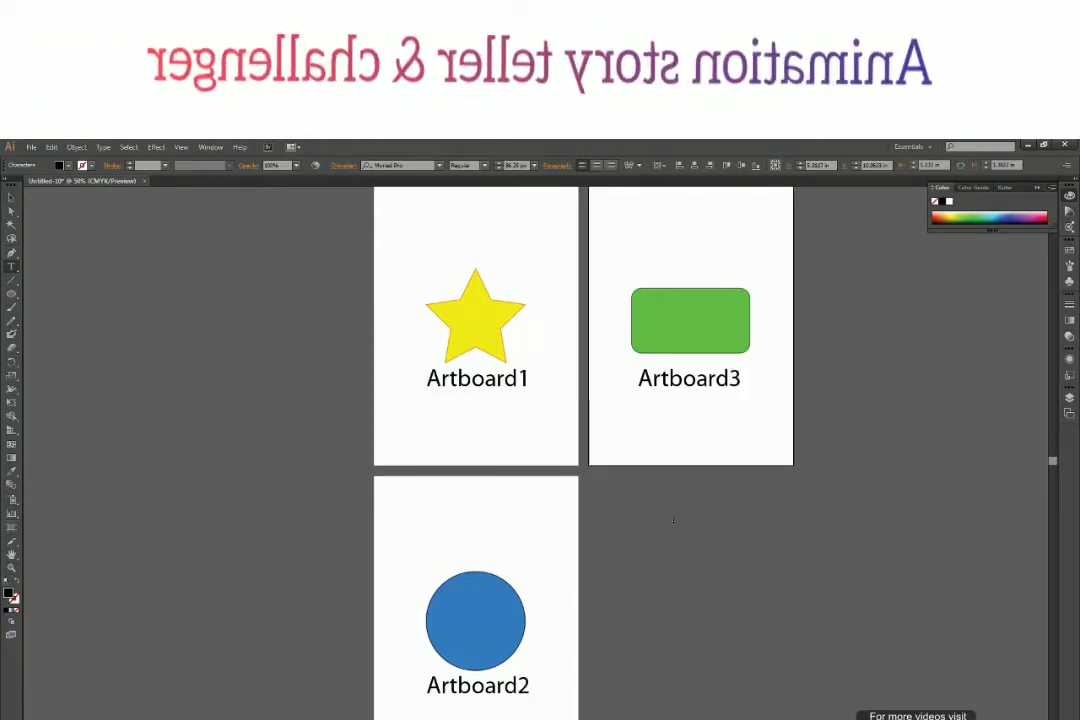
click(14, 197)
click(188, 450)
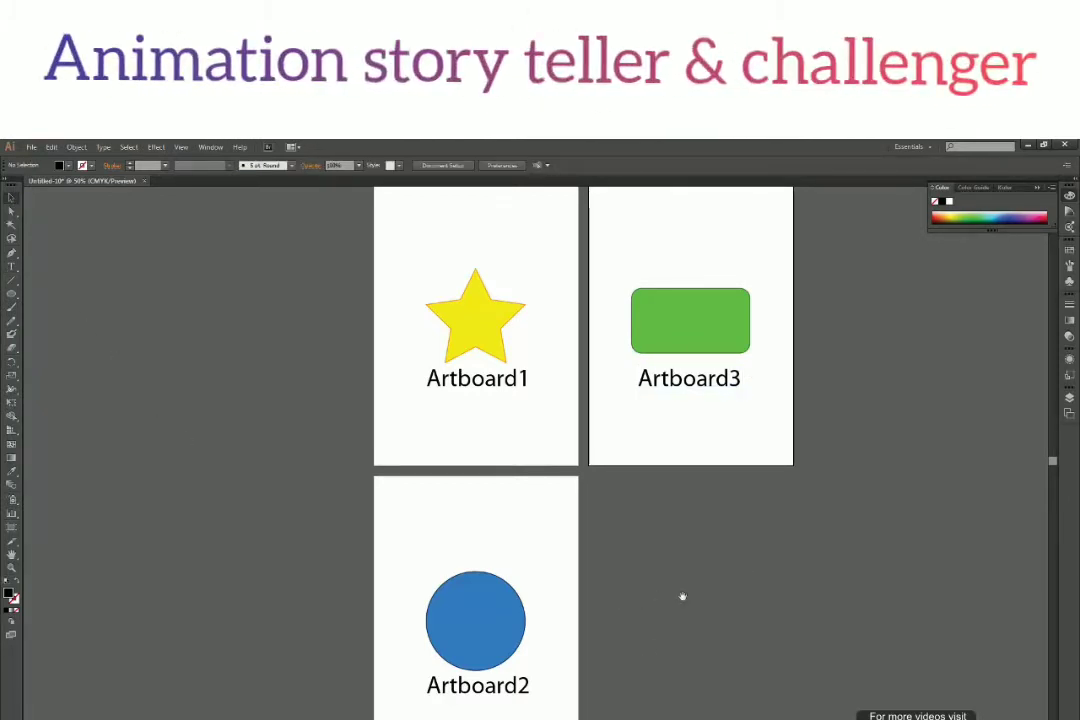
- Color the "Artboard1" label with the star's orange stroke color as its fill and no stroke
click(456, 378)
key(i)
click(494, 309)
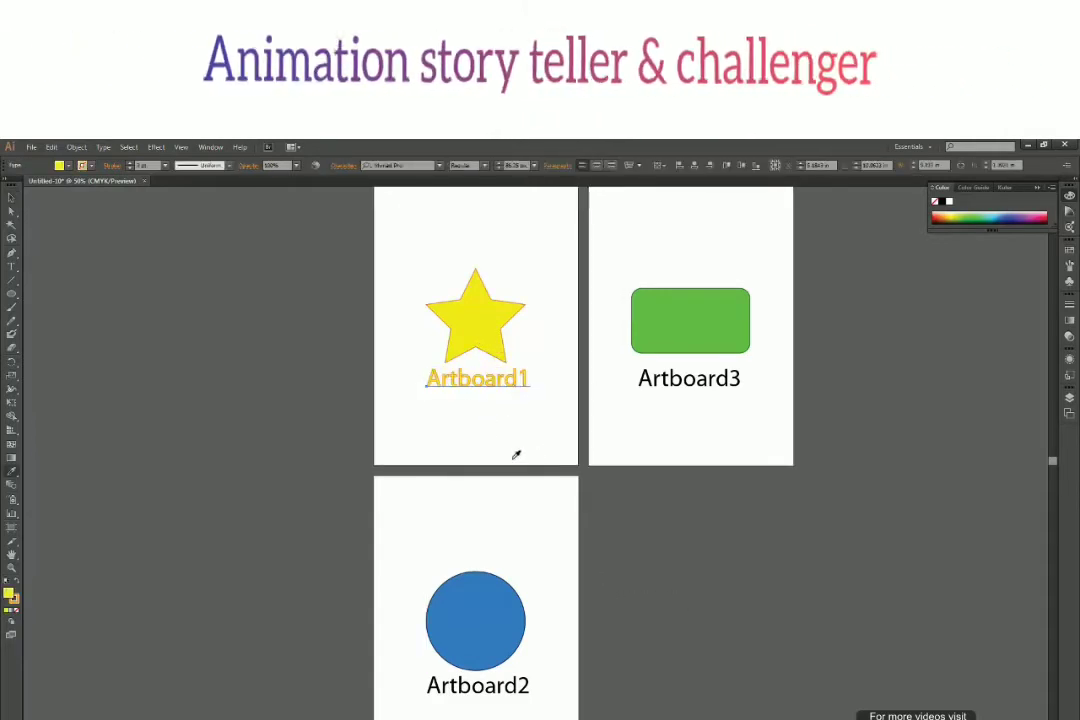
click(17, 591)
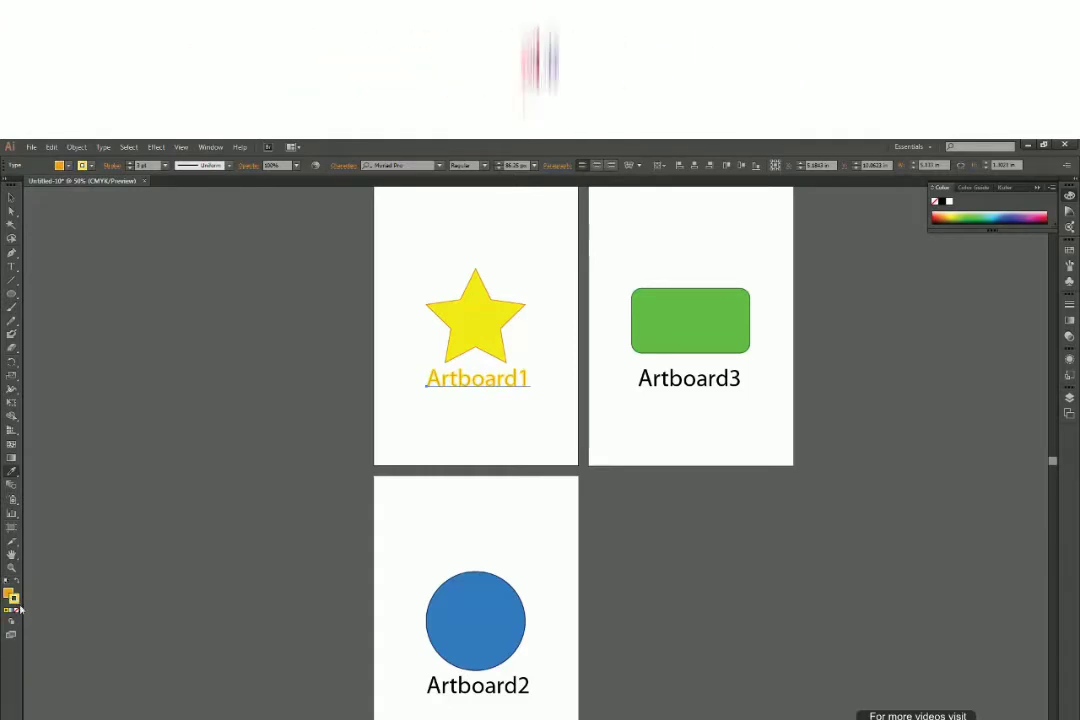
click(627, 499)
- Color the "Artboard3" label with the rounded rectangle's dark green stroke color as its fill and no stroke
click(692, 384)
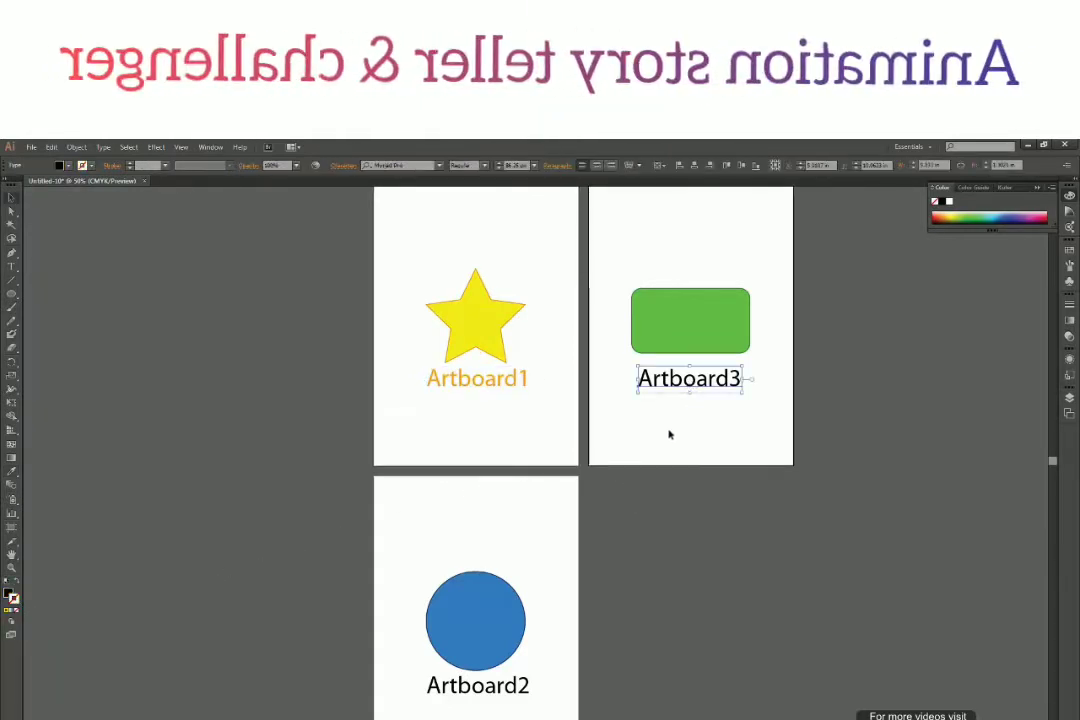
click(703, 336)
key(v)
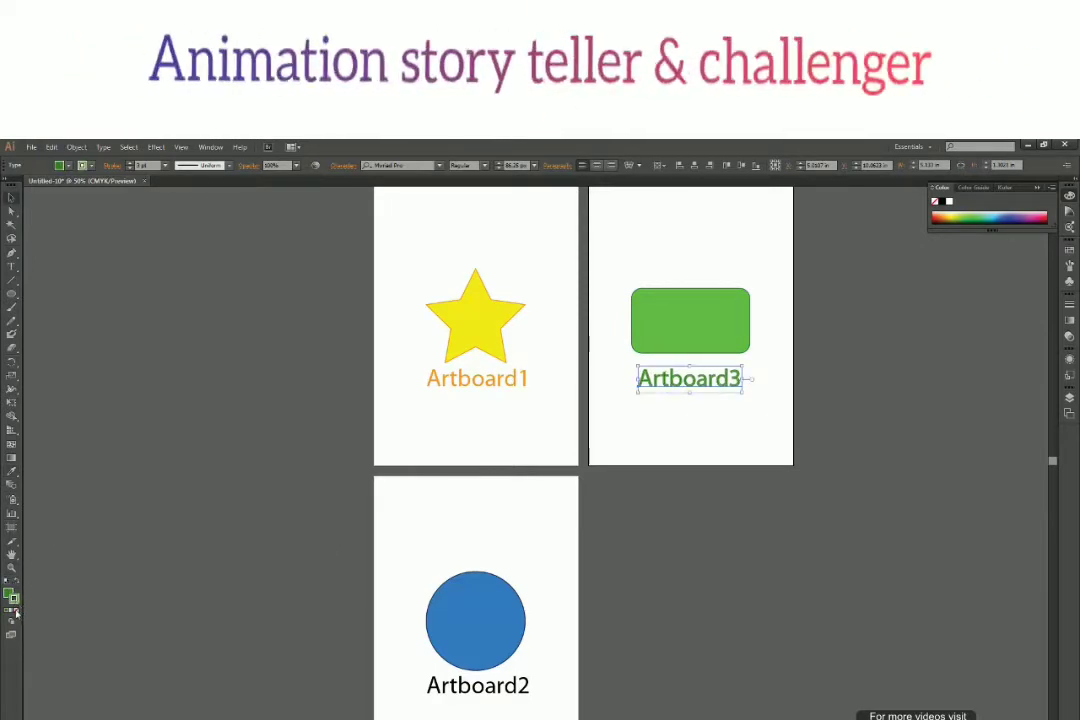
click(575, 663)
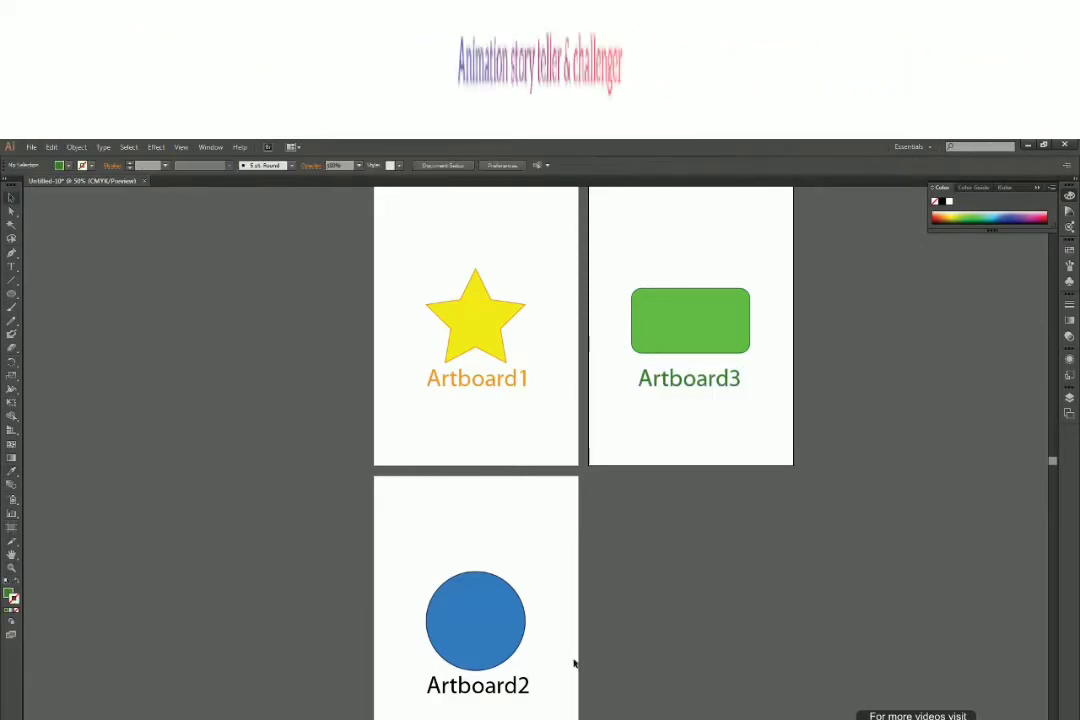
- Color the "Artboard2" label with the circle's dark blue stroke color as its fill and no stroke
click(511, 684)
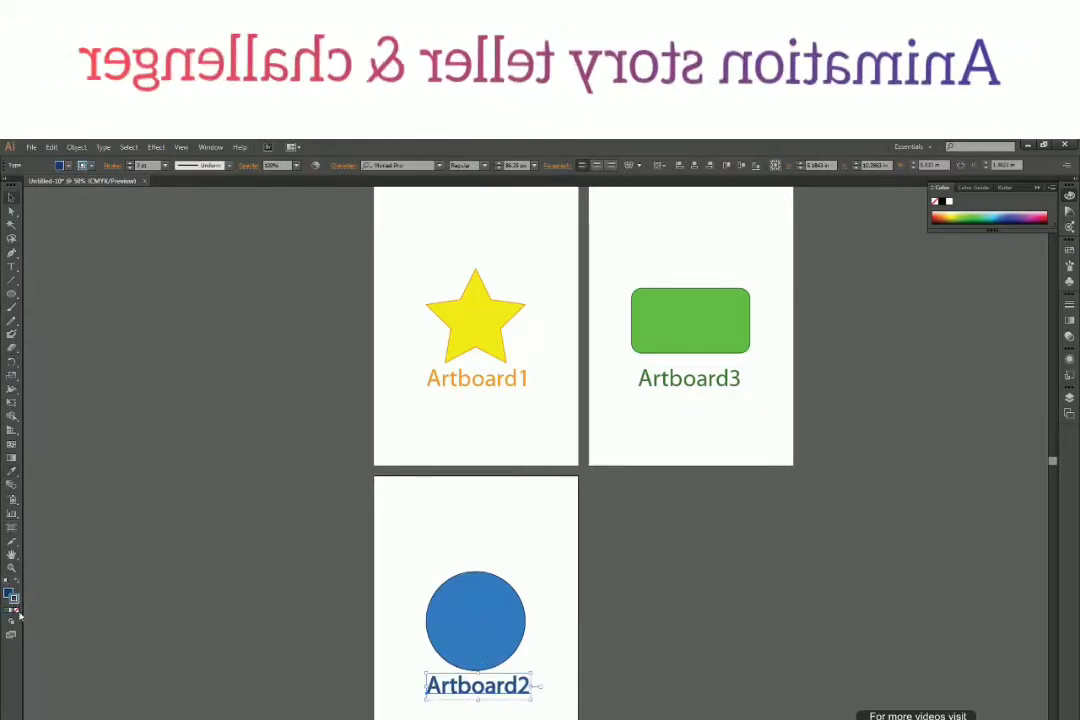
click(528, 651)
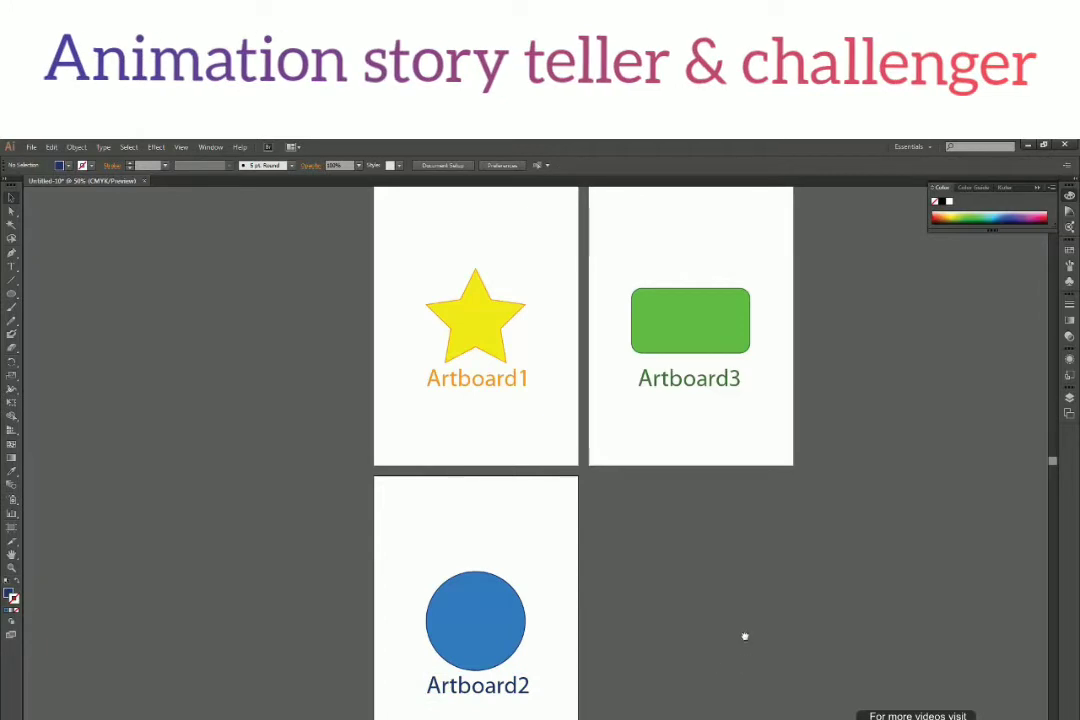
drag(745, 636, 738, 627)
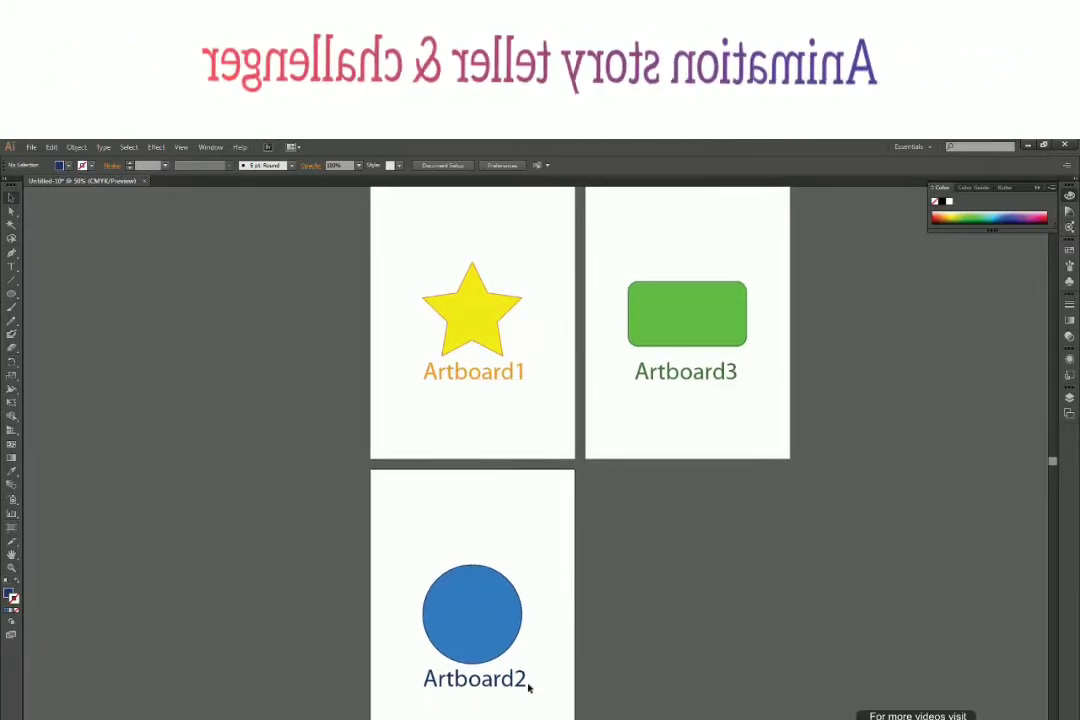
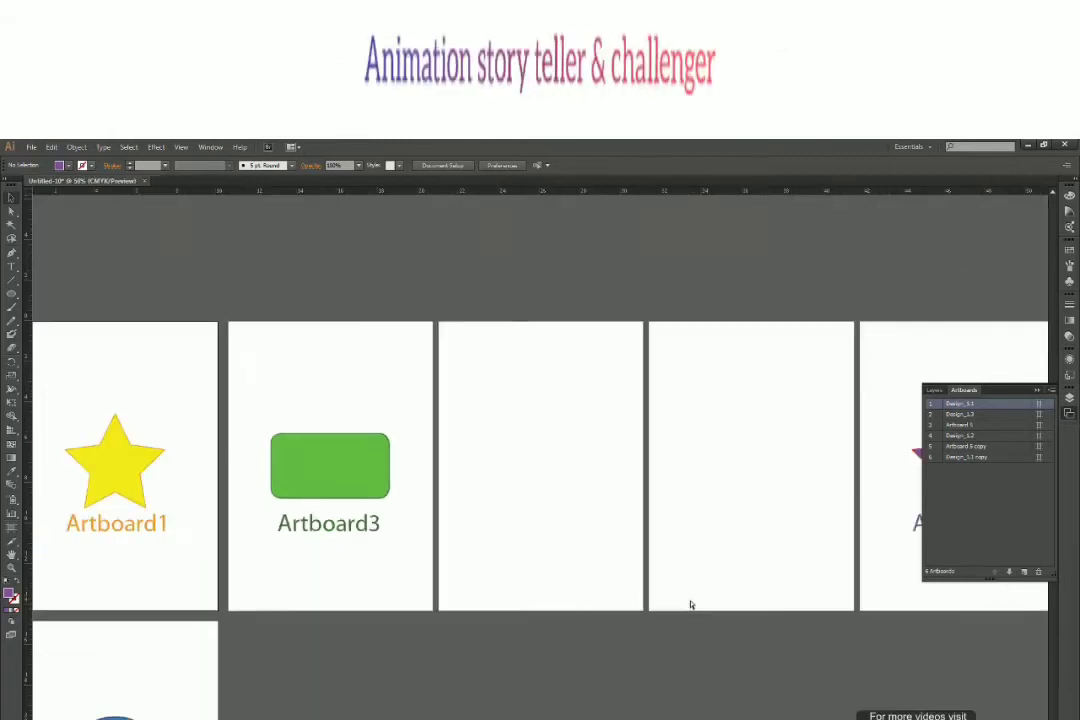
- Undo the recoloring and duplication of the first star artboard, removing its copied star and "Artboard1" label
key(Page_Down)
key(Page_Down)
key(Page_Down)
key(Page_Down)
key(Page_Down)
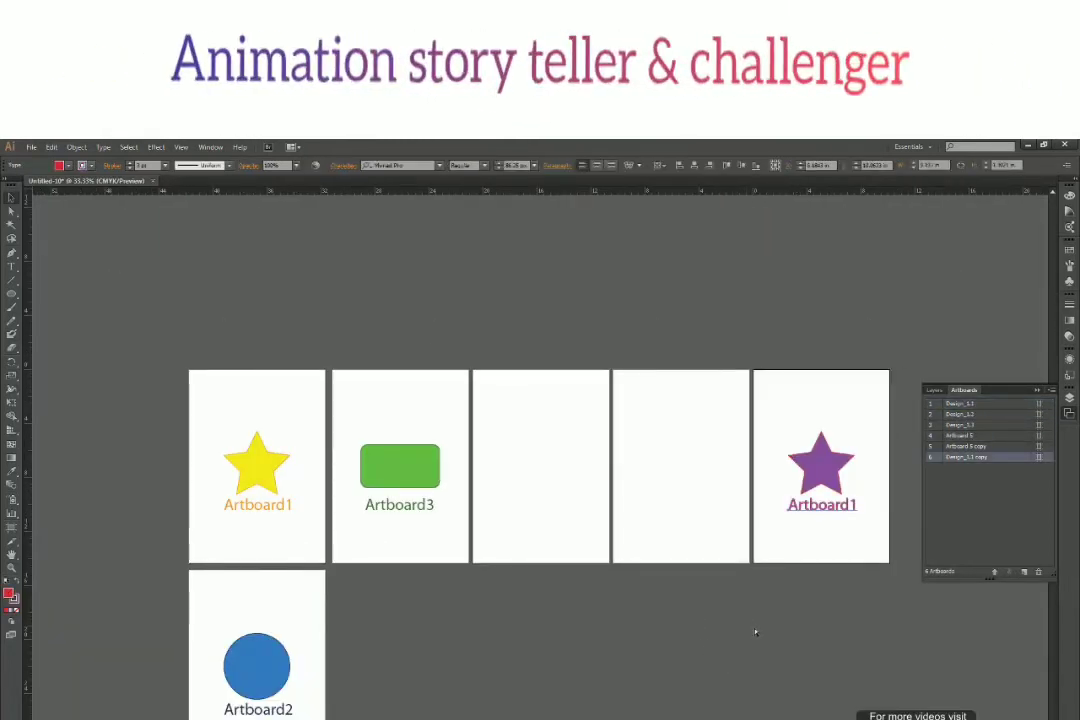
key(ctrl+alt+a)
key(ctrl+z)
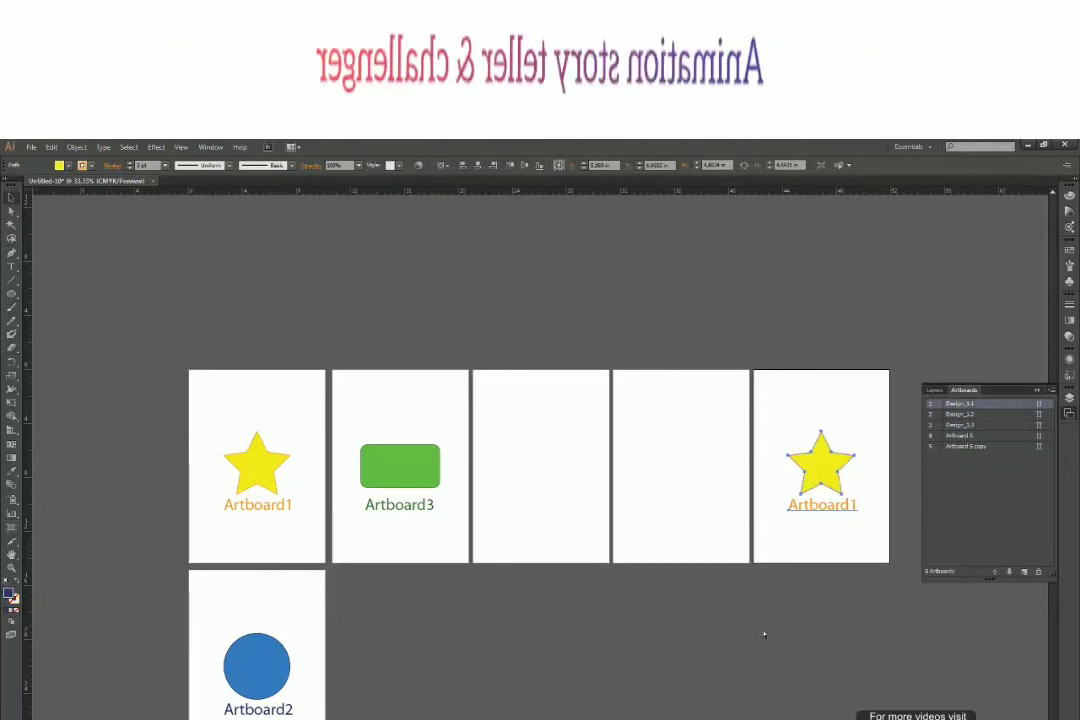
key(Delete)
drag(632, 578, 686, 445)
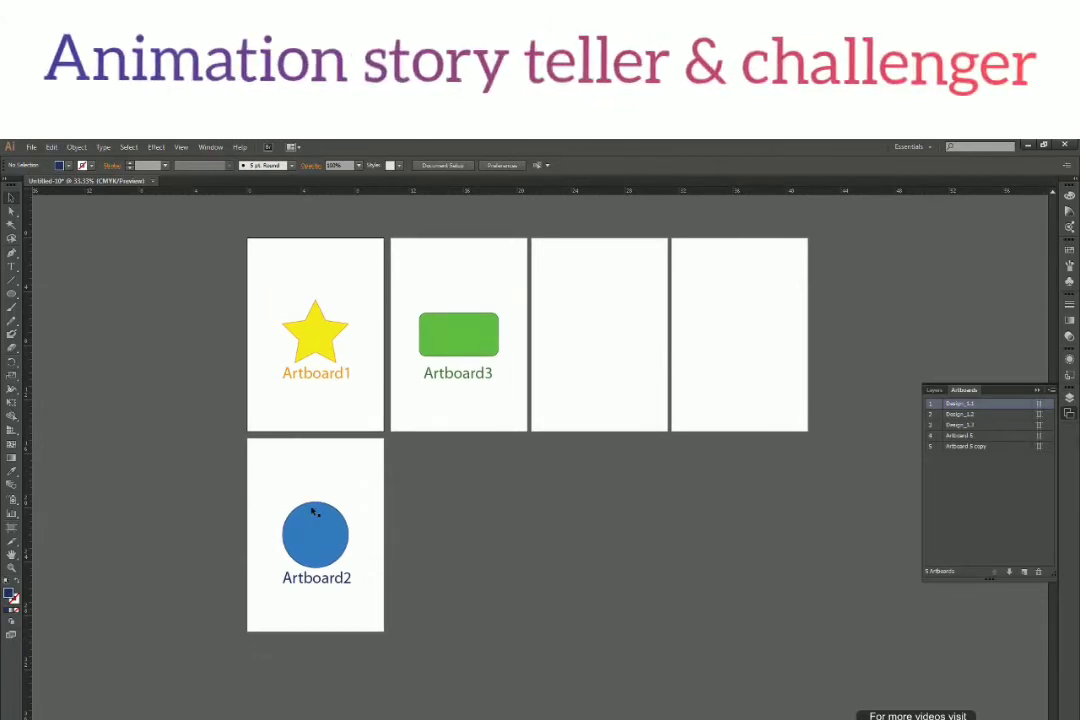
- Delete all empty artboards from the document, leaving the three that hold a shape and label
click(965, 447)
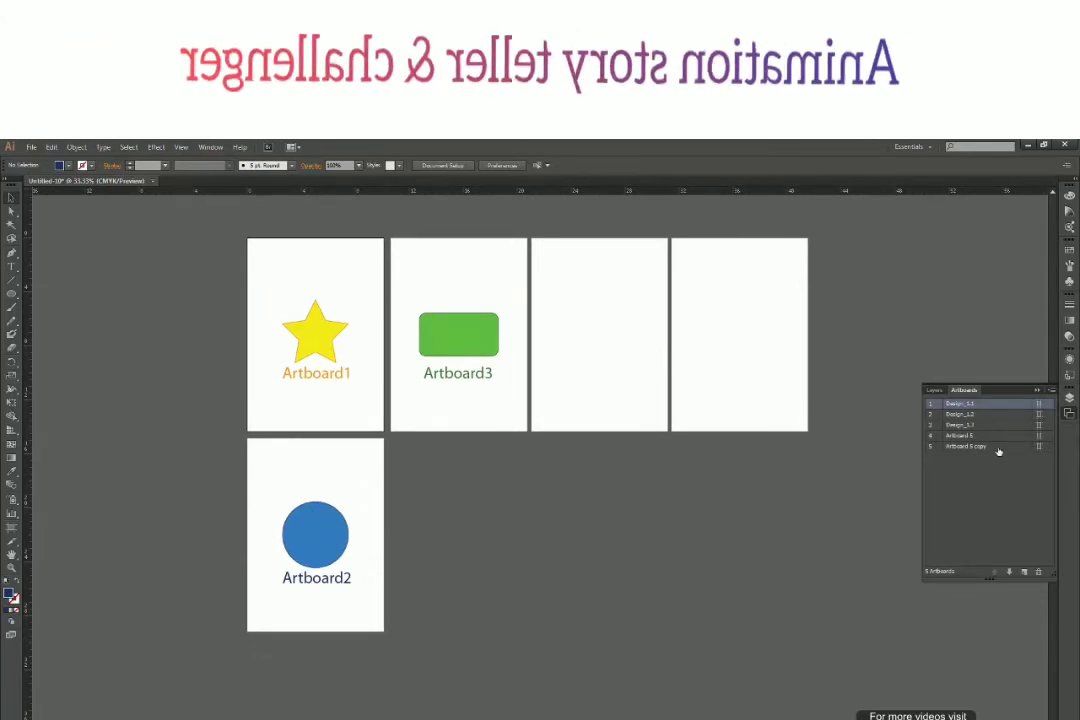
click(1051, 391)
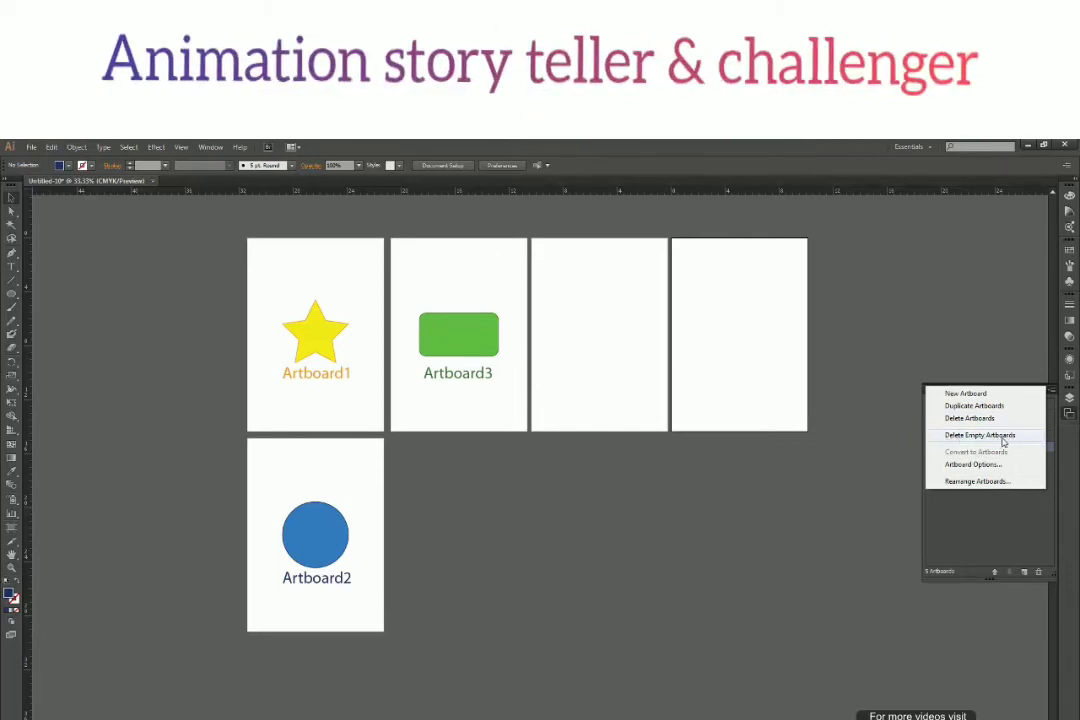
click(990, 437)
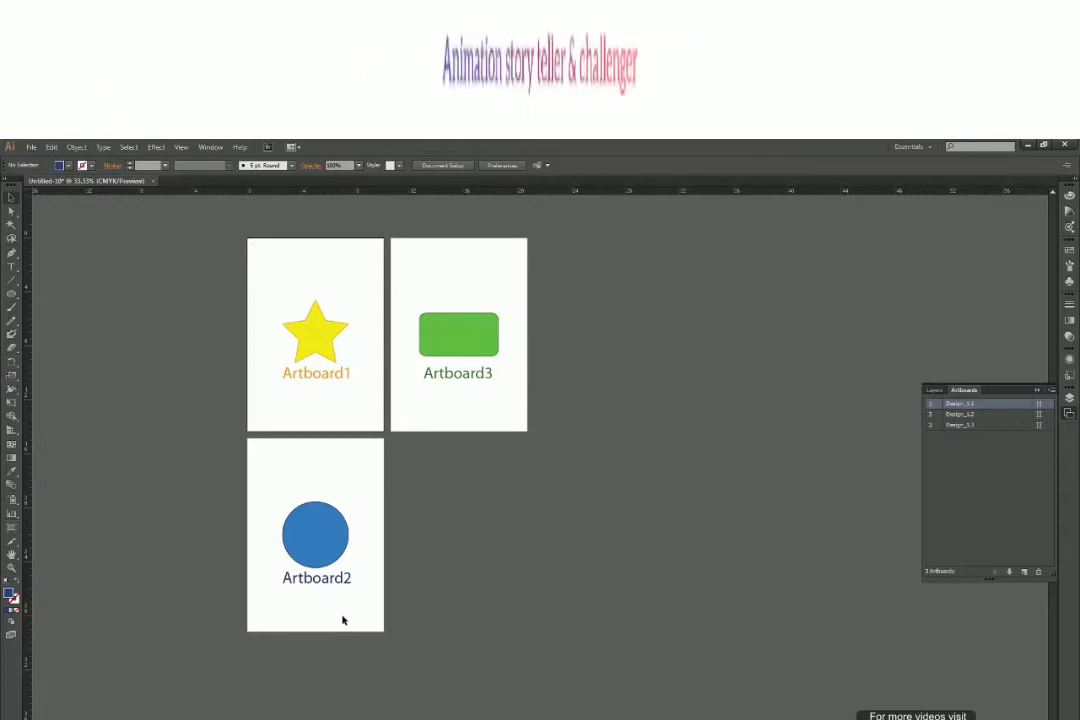
click(1051, 391)
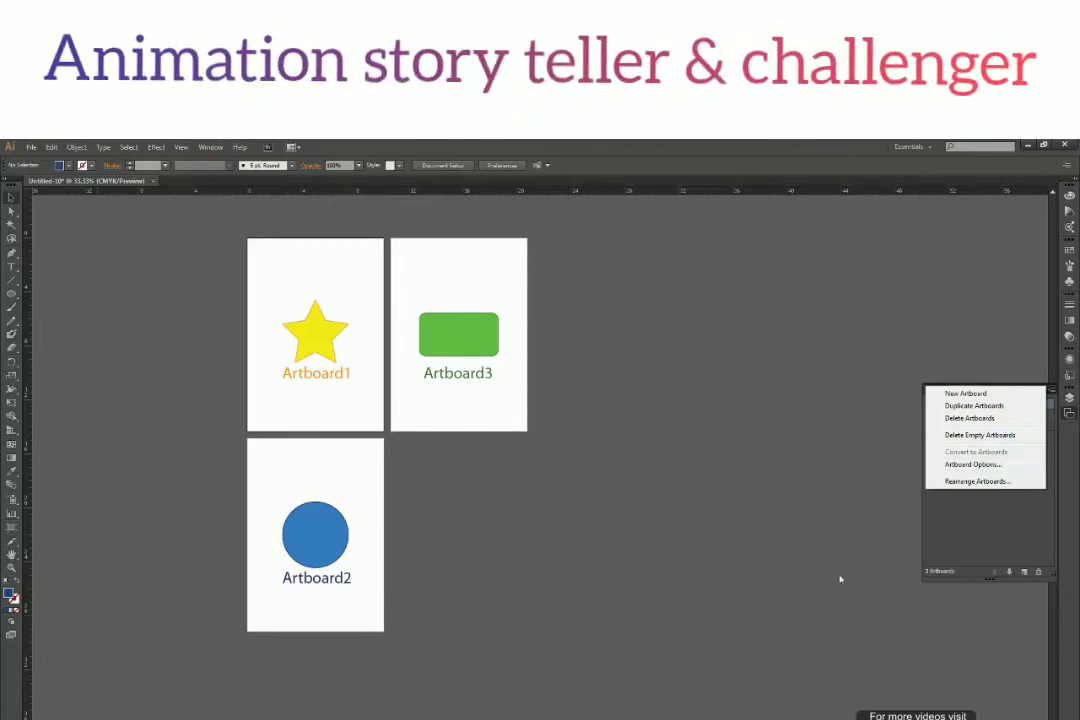
click(560, 637)
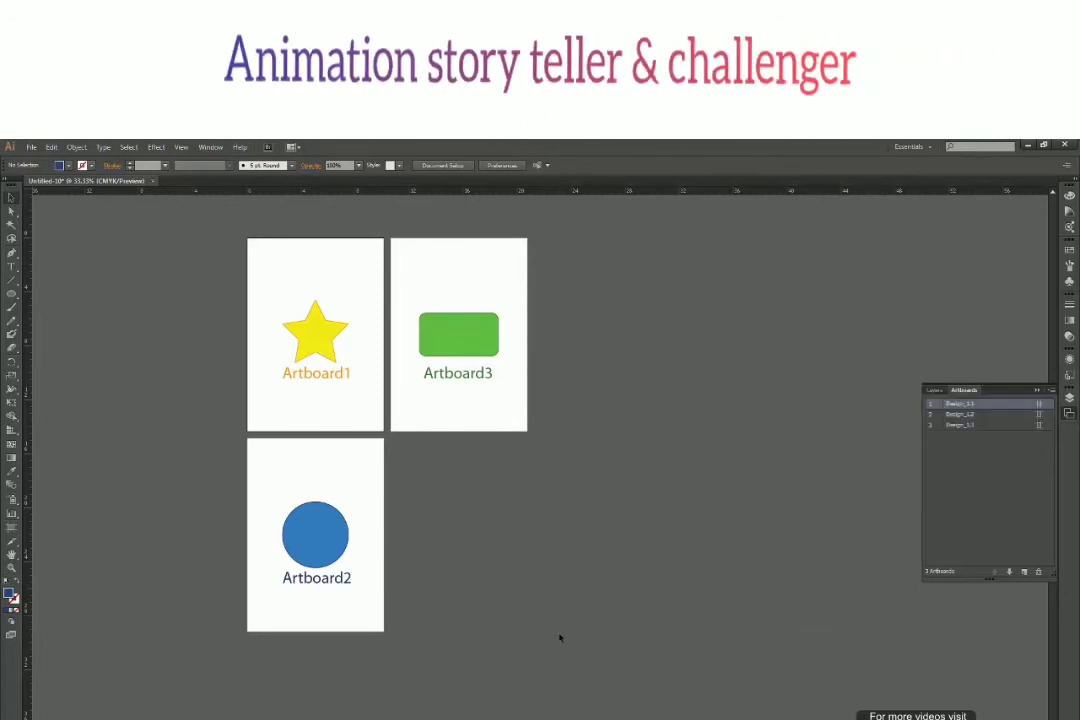
- Draw a dark blue circle about 9.5 in across in the empty area below the green rectangle's artboard
click(11, 293)
click(60, 320)
drag(417, 458, 545, 586)
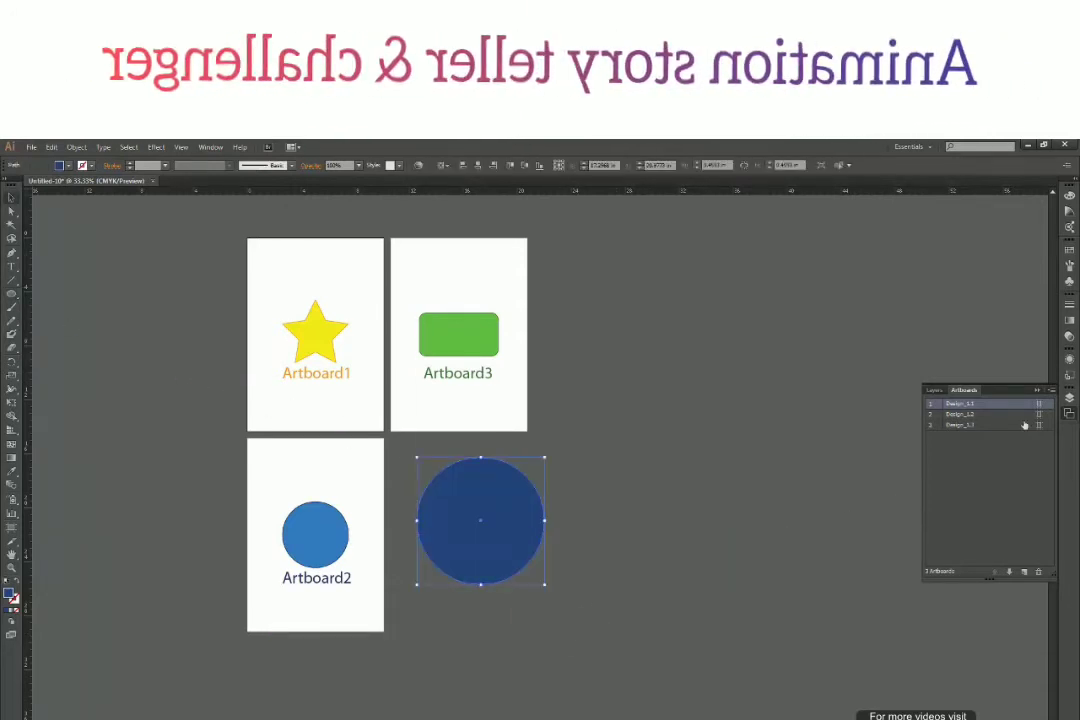
click(1049, 389)
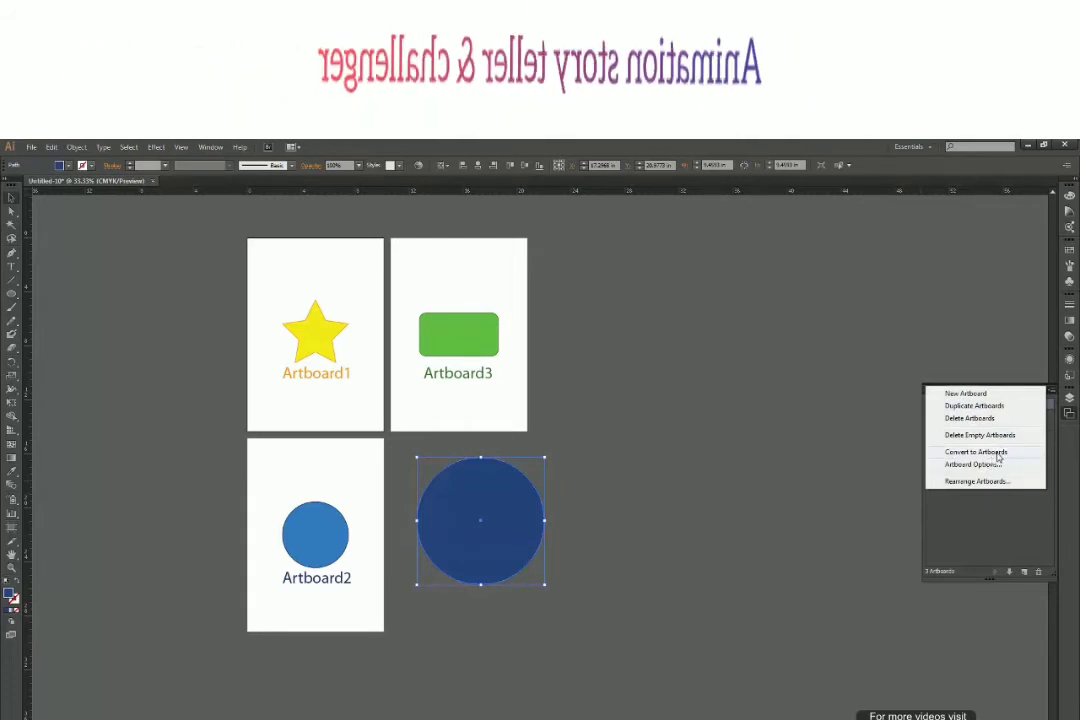
drag(502, 534, 480, 560)
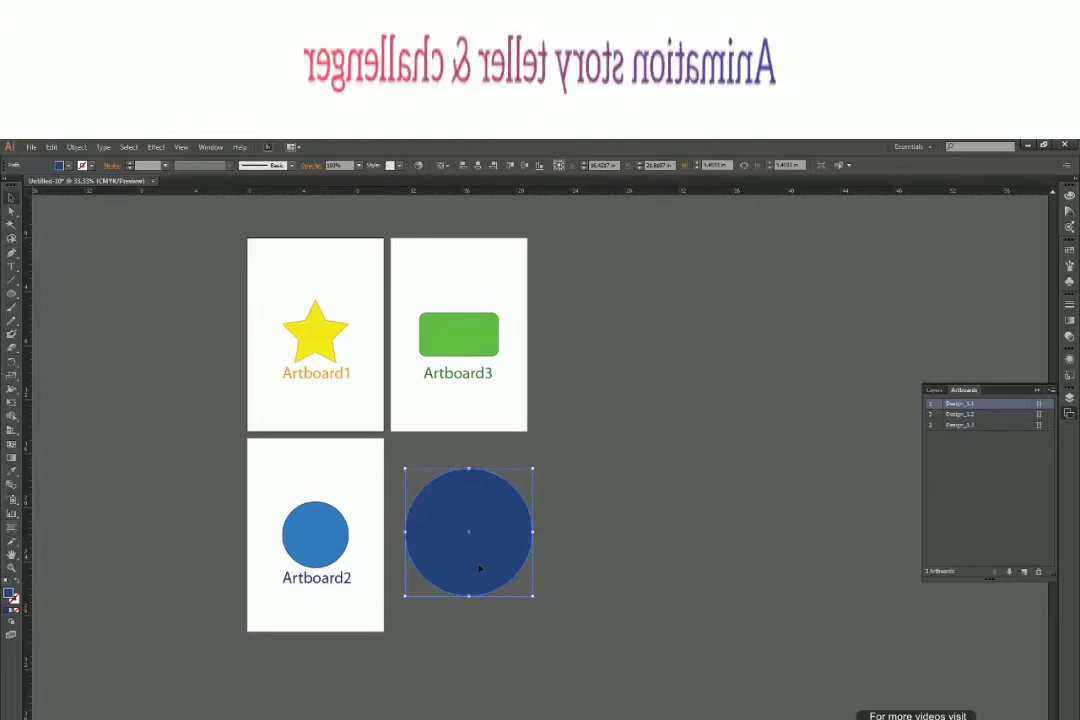
- Try to convert the dark blue circle to an artboard, and delete the circle
click(1051, 391)
click(1006, 455)
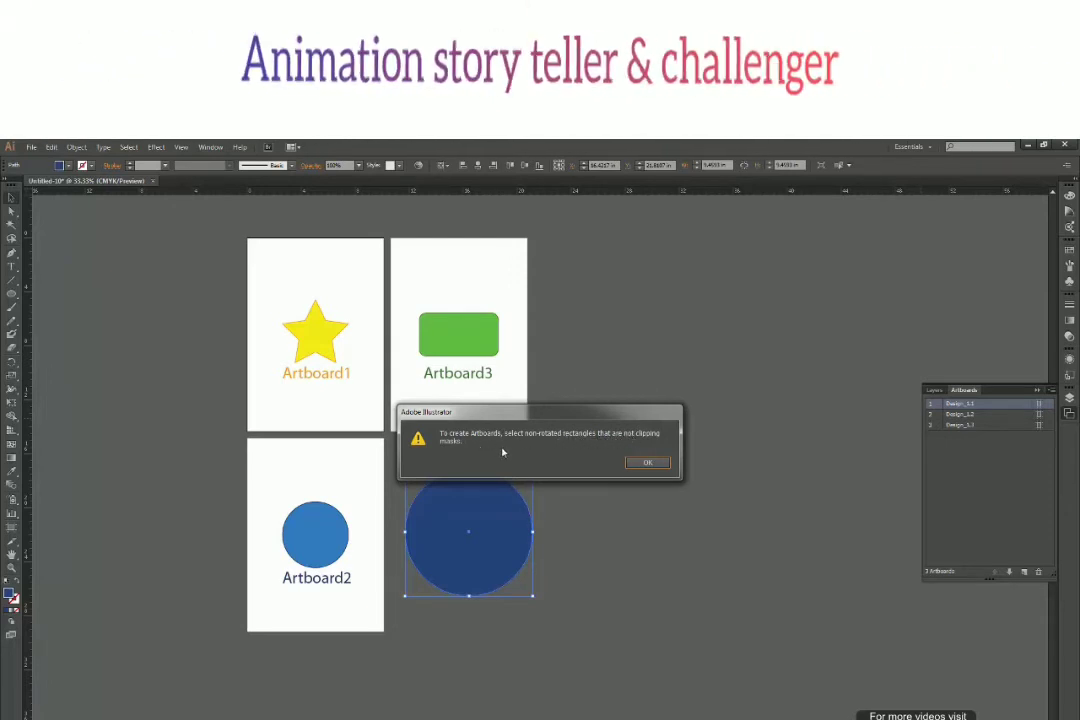
click(648, 464)
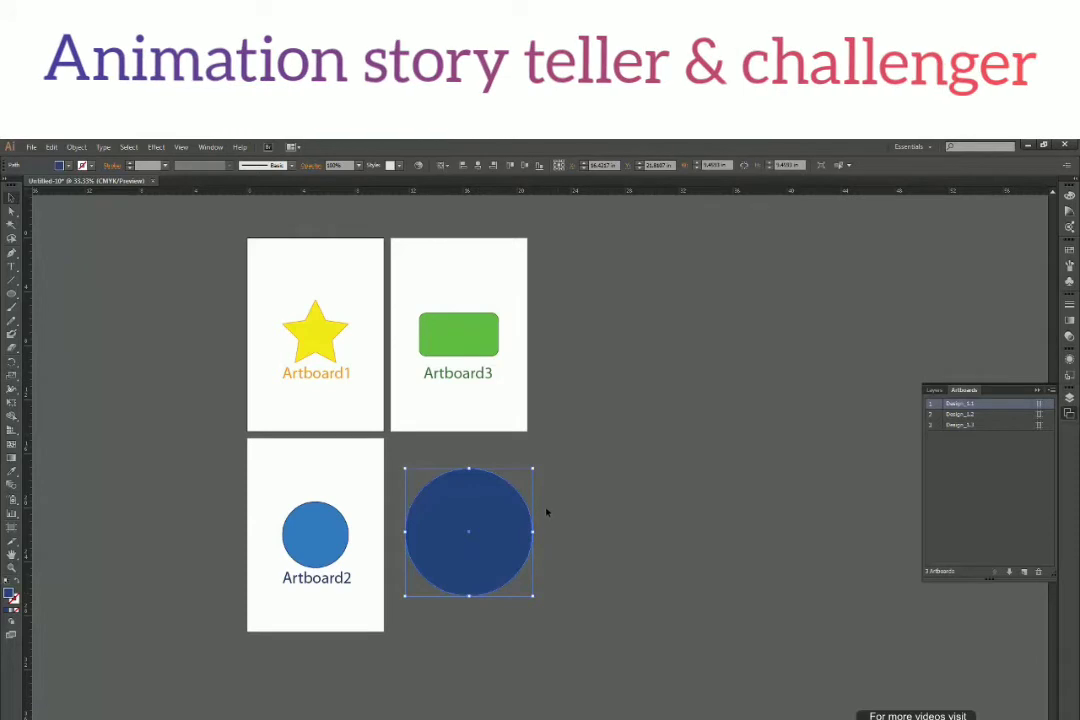
key(Delete)
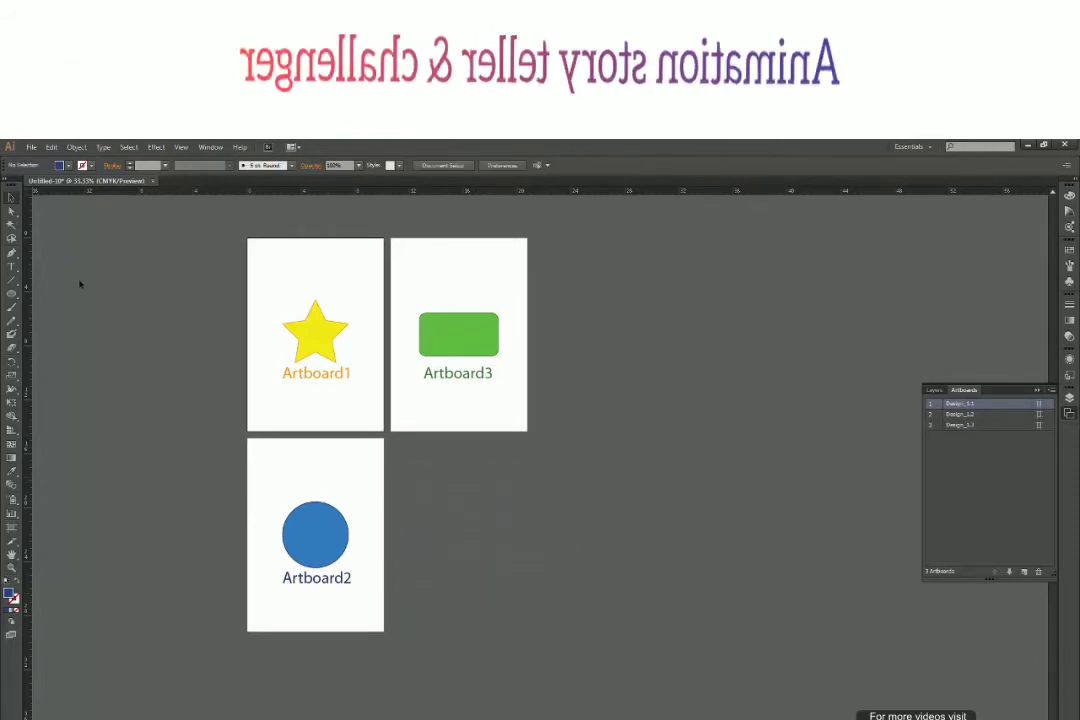
- Convert a rectangle drawn about 9.8 by 13.7 in below the green rectangle's artboard to an artboard, and remove that artboard
drag(20, 292, 72, 292)
drag(396, 447, 528, 631)
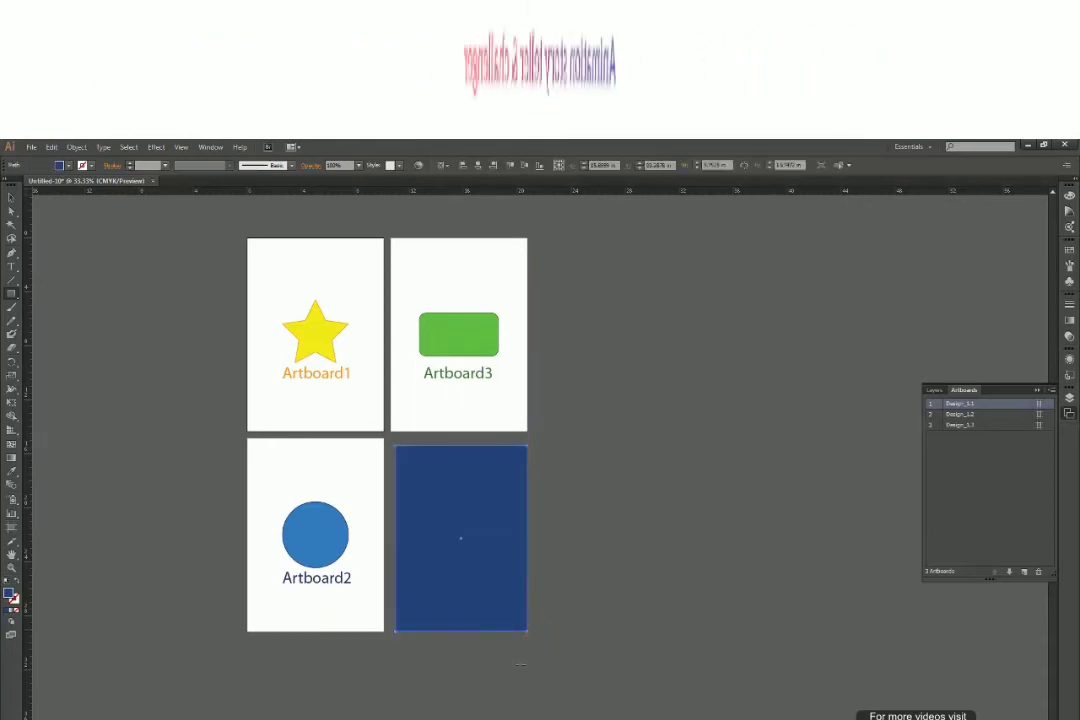
click(1050, 392)
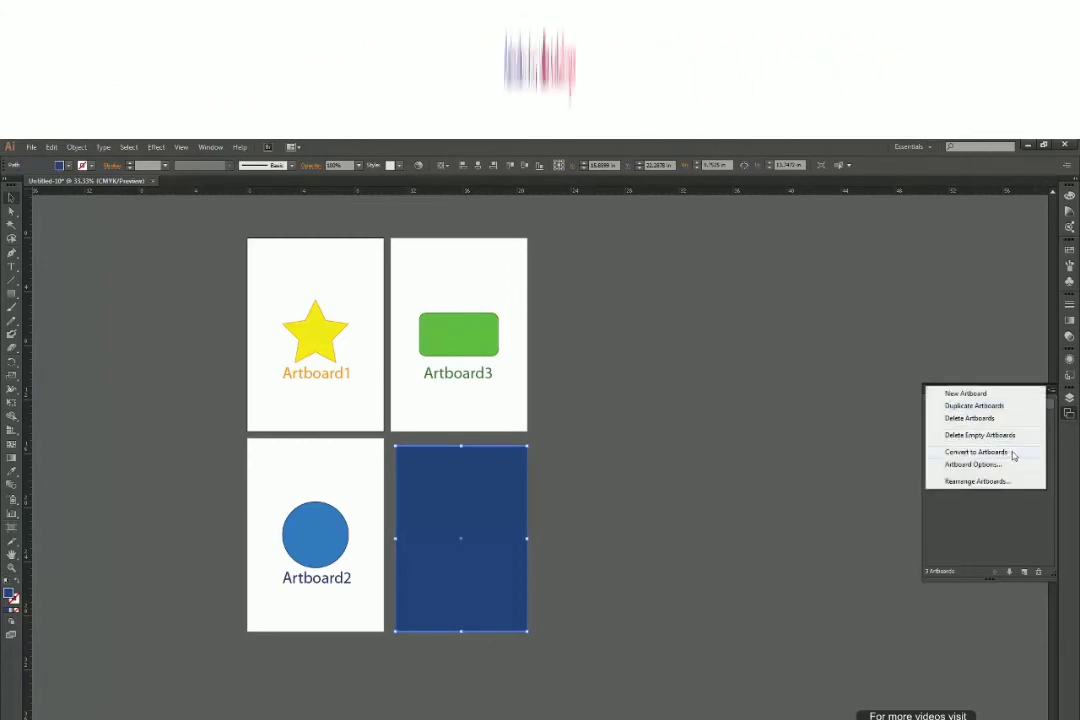
click(1011, 456)
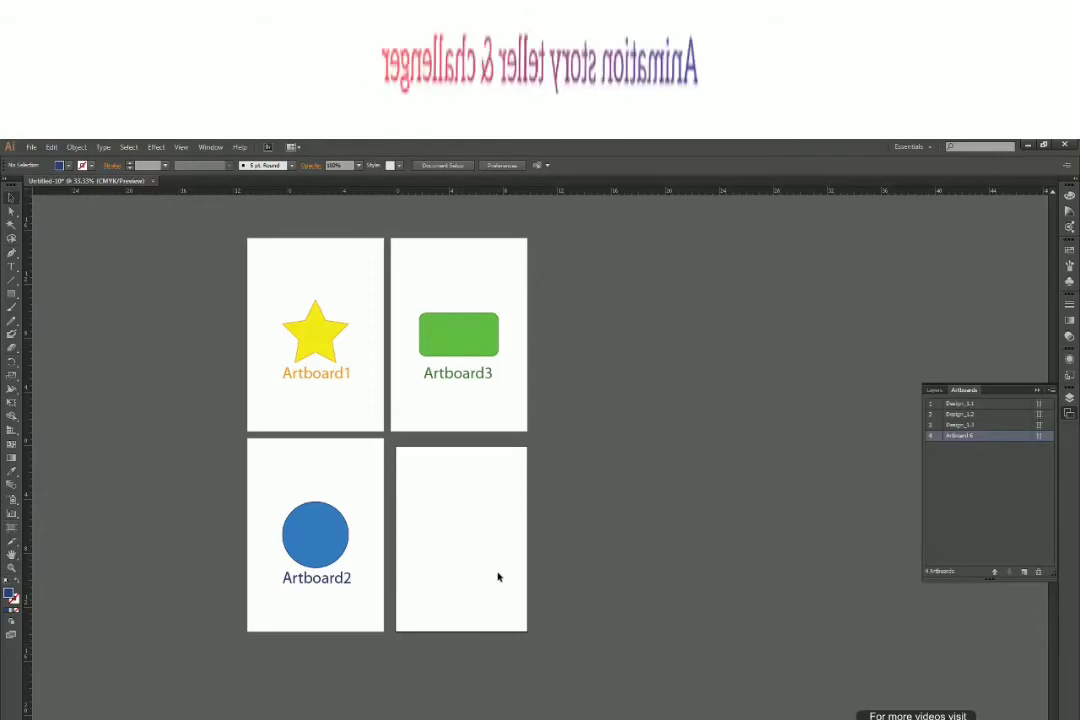
key(Delete)
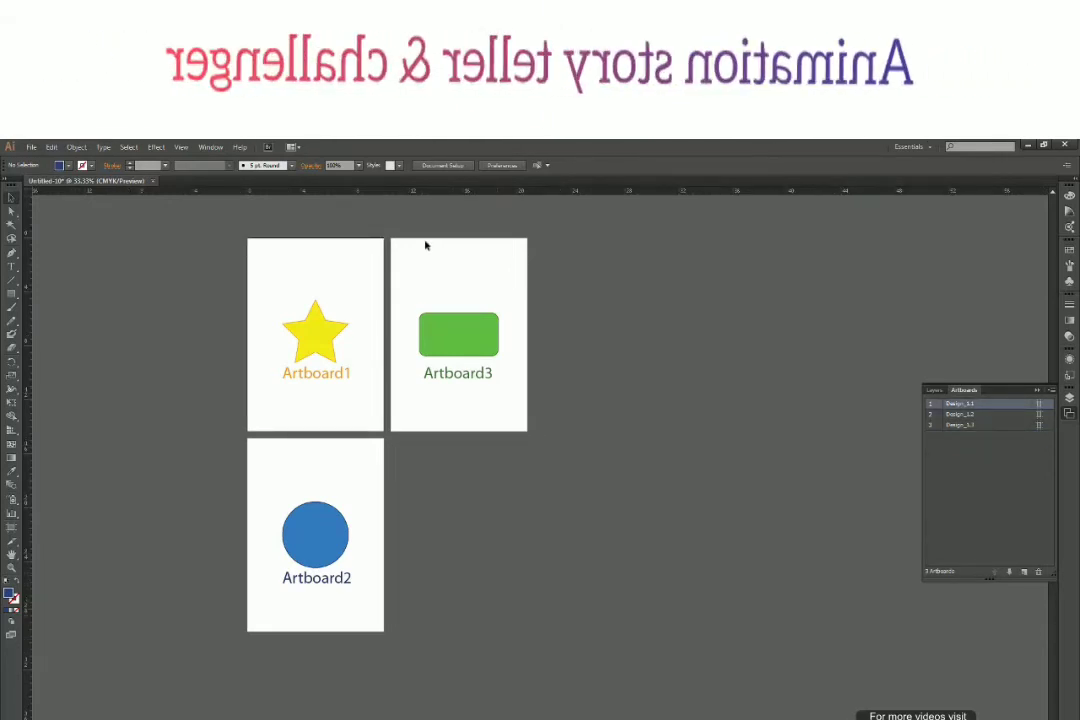
- Draw a rectangle about 20 by 32 in to the right of the existing artboards and convert it to an artboard
click(18, 296)
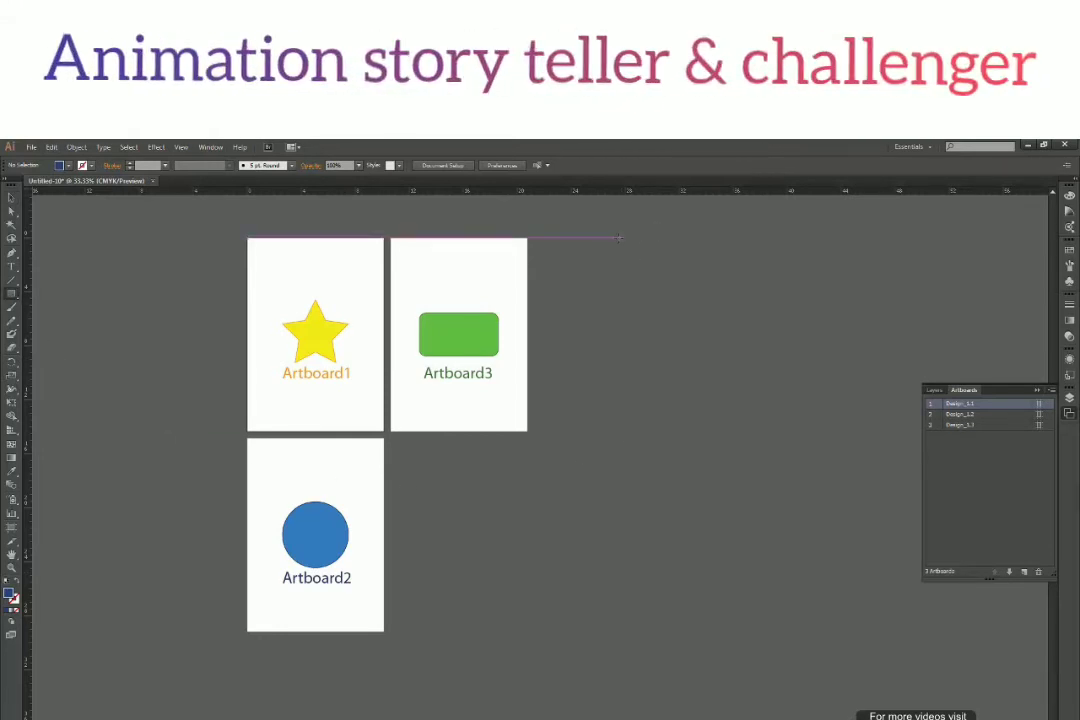
drag(623, 238, 894, 667)
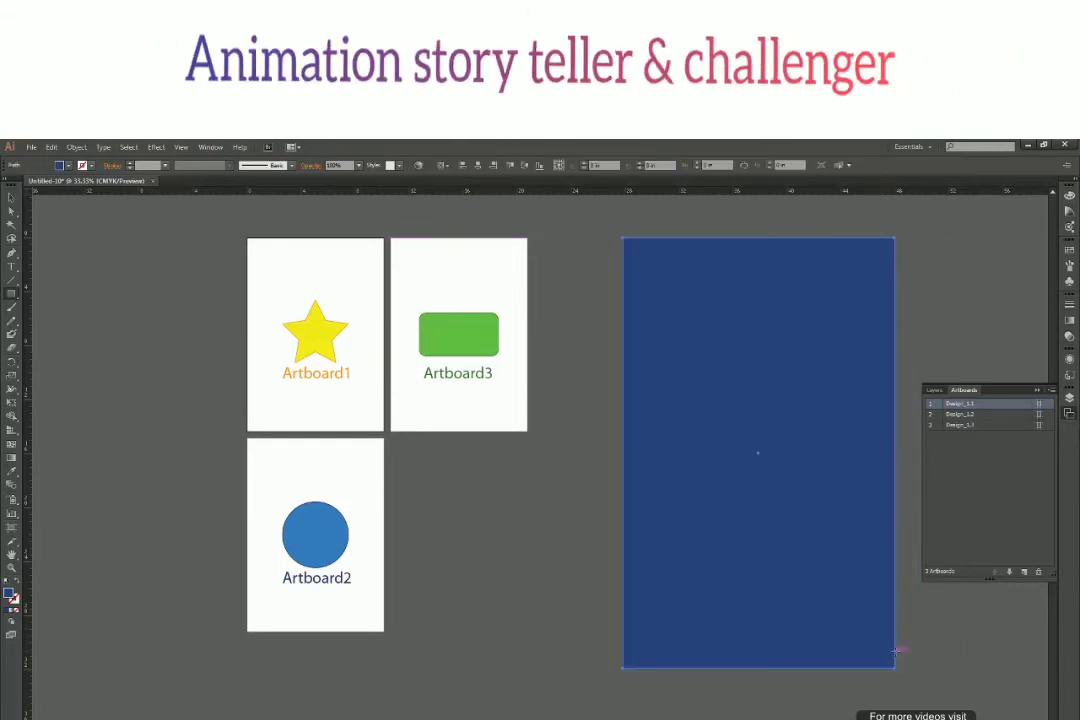
click(1049, 392)
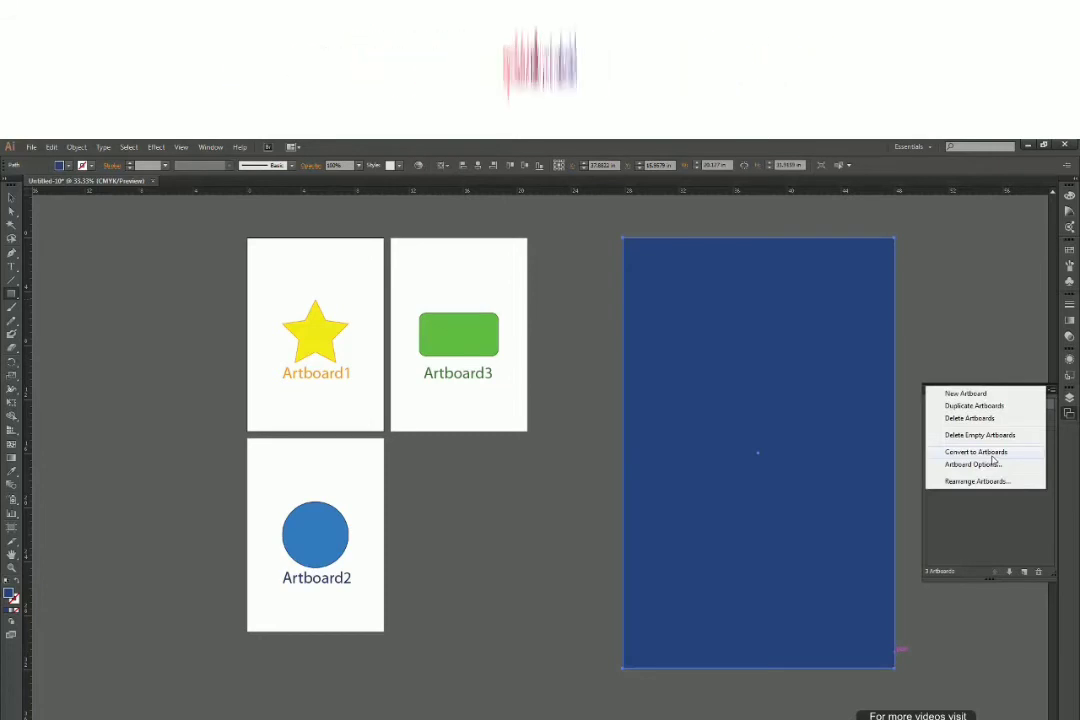
click(996, 454)
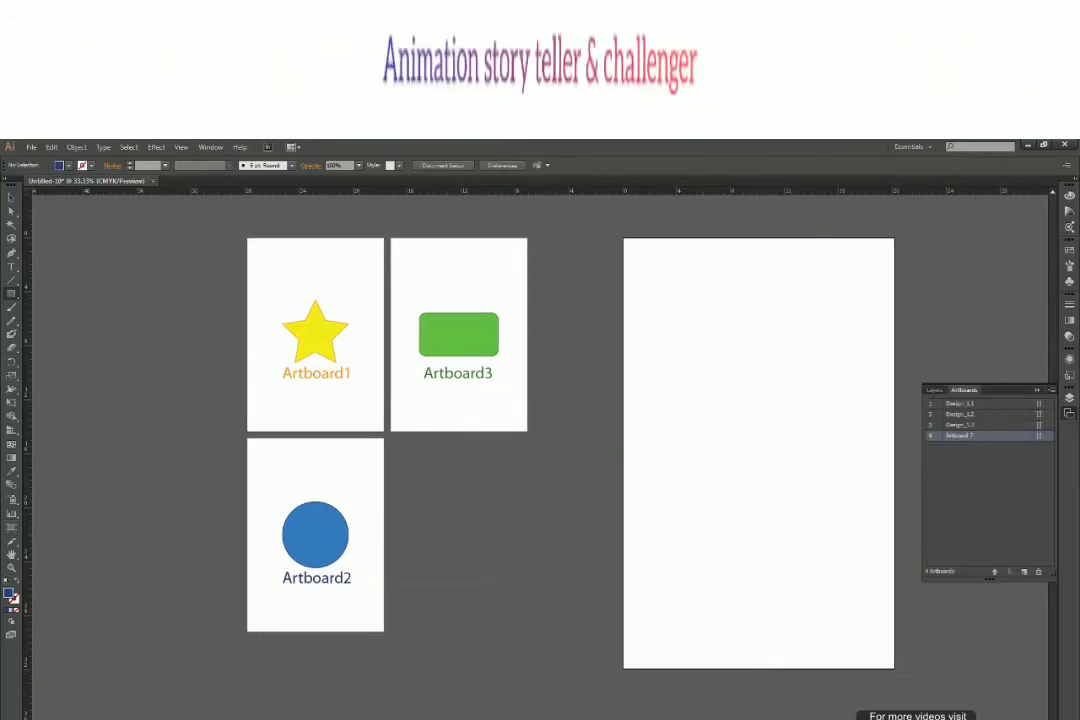
- Draw a large and a small dark blue rectangle and an overlapping five-pointed star on the new artboard
mouse_move(654, 357)
mouse_down()
mouse_move(735, 418)
mouse_move(757, 465)
mouse_up()
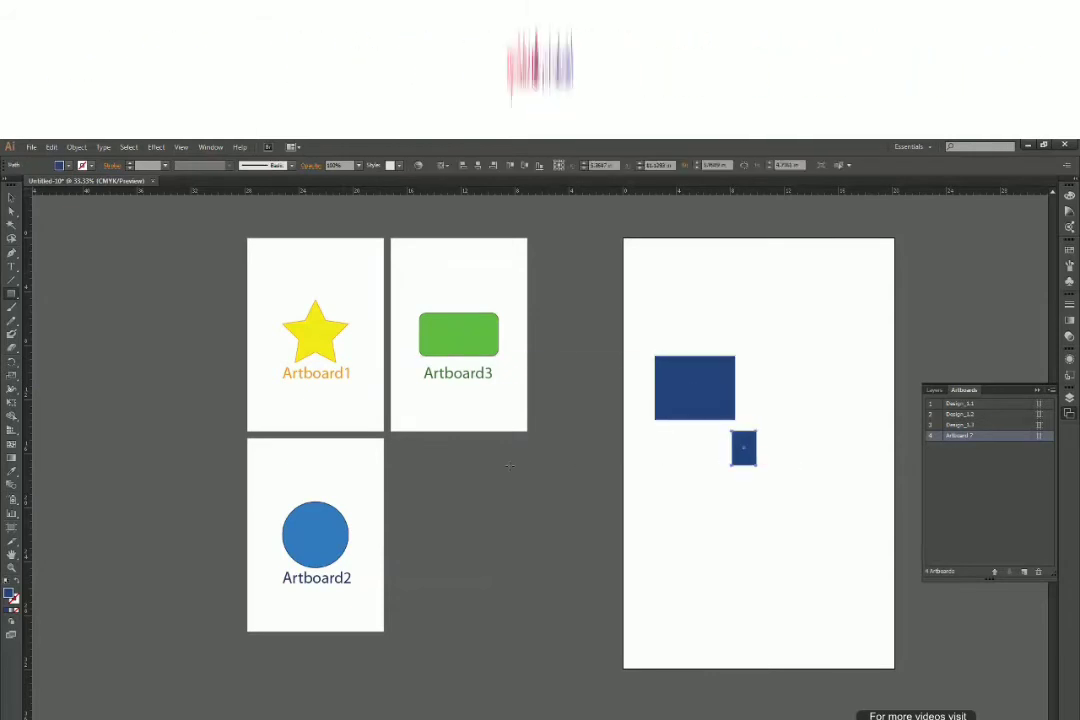
drag(11, 293, 72, 347)
drag(766, 378, 845, 372)
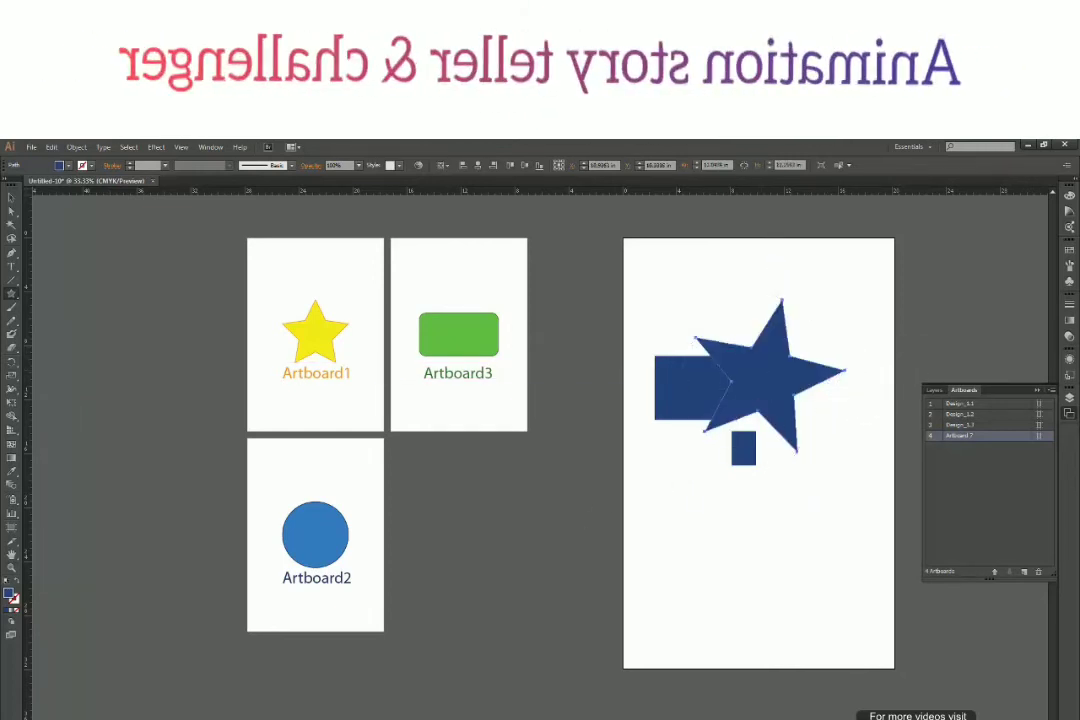
- Move the dark blue star onto the blue circle's artboard at a smaller size, and undo its last adjustment
key(v)
drag(721, 398, 290, 540)
drag(415, 489, 360, 495)
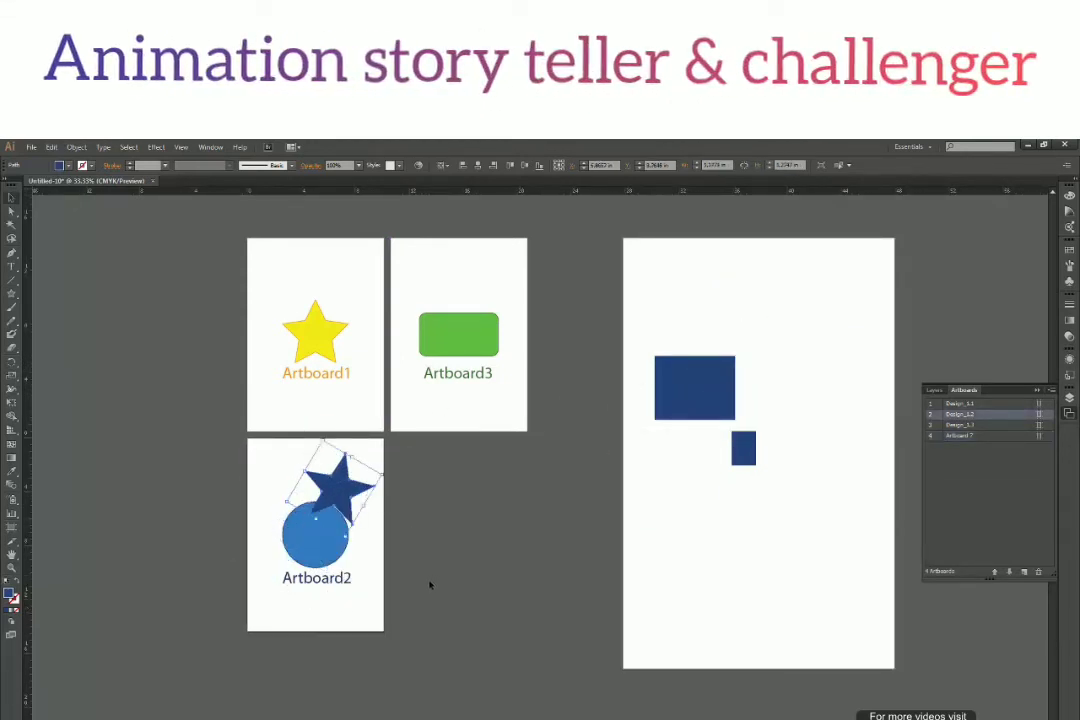
click(431, 579)
key(ctrl+z)
key(ctrl+z)
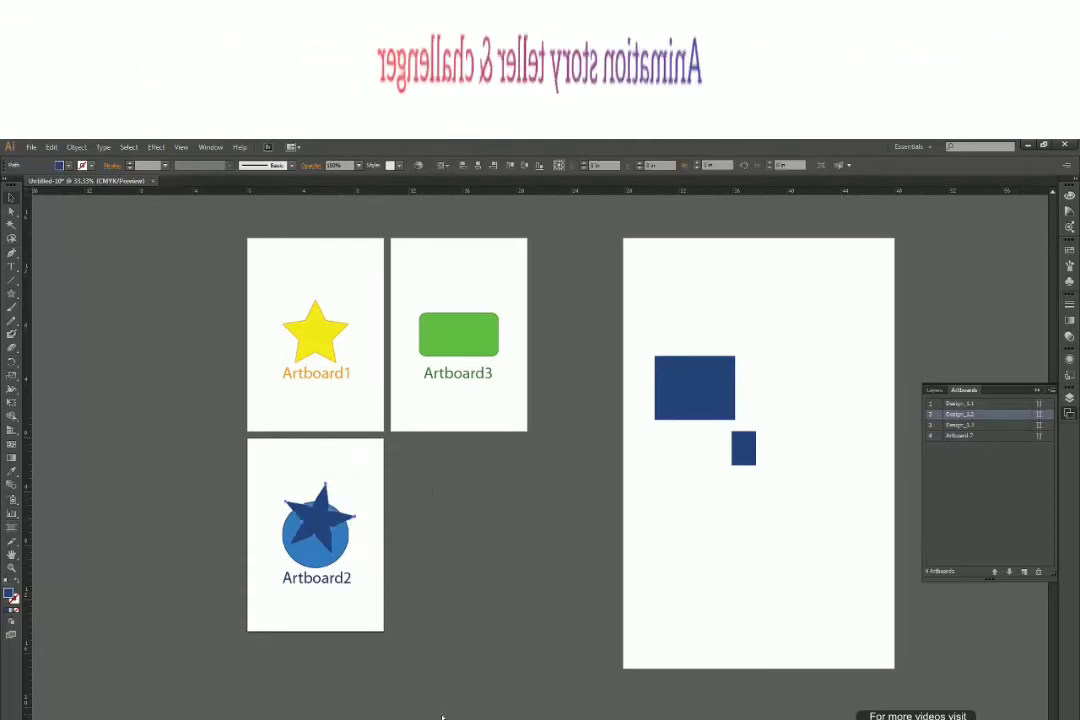
- Move the dark blue star across the right edge of the blue circle's artboard, with part of it outside, and nudge it right
drag(350, 515, 436, 495)
click(439, 569)
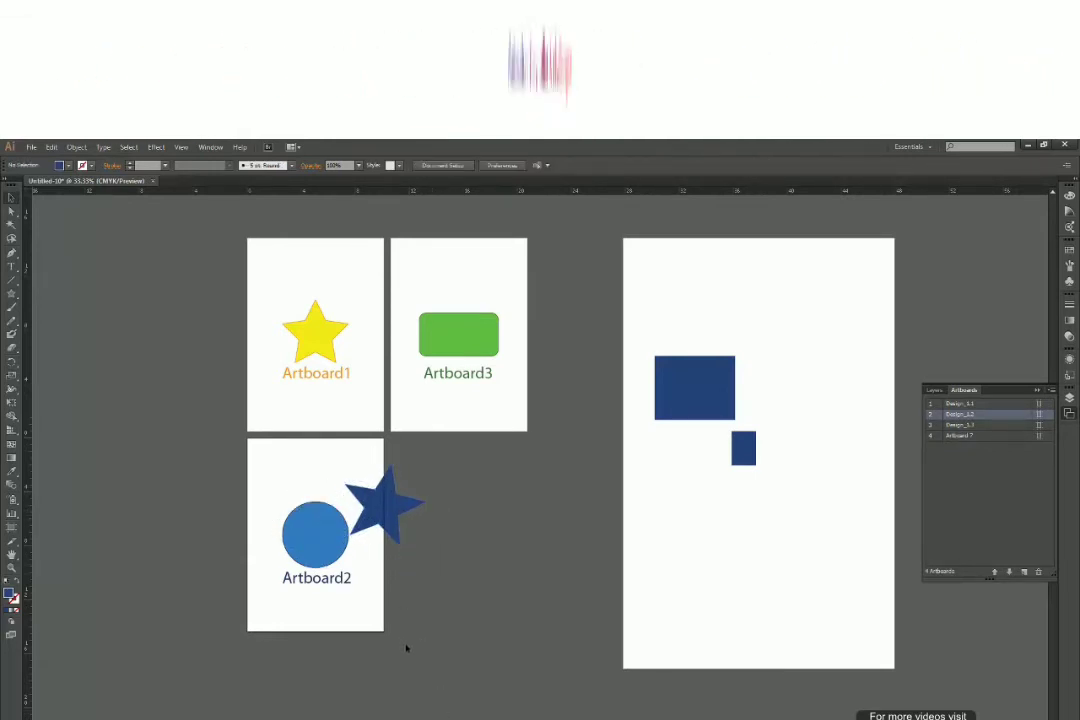
drag(385, 505, 403, 506)
click(418, 704)
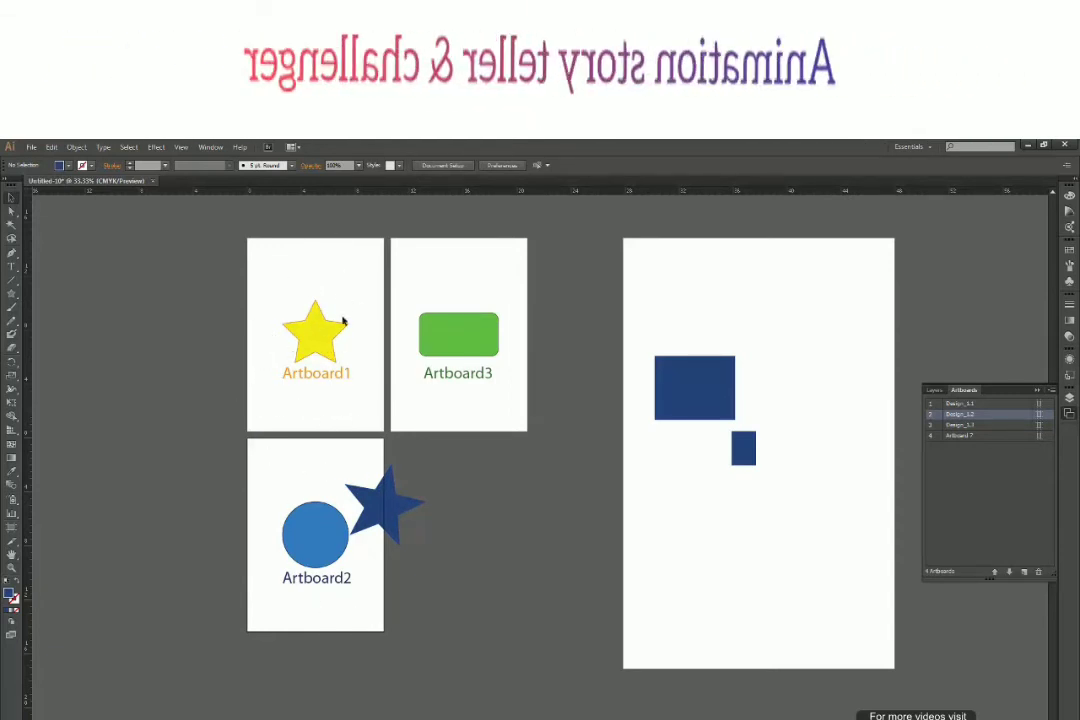
click(385, 505)
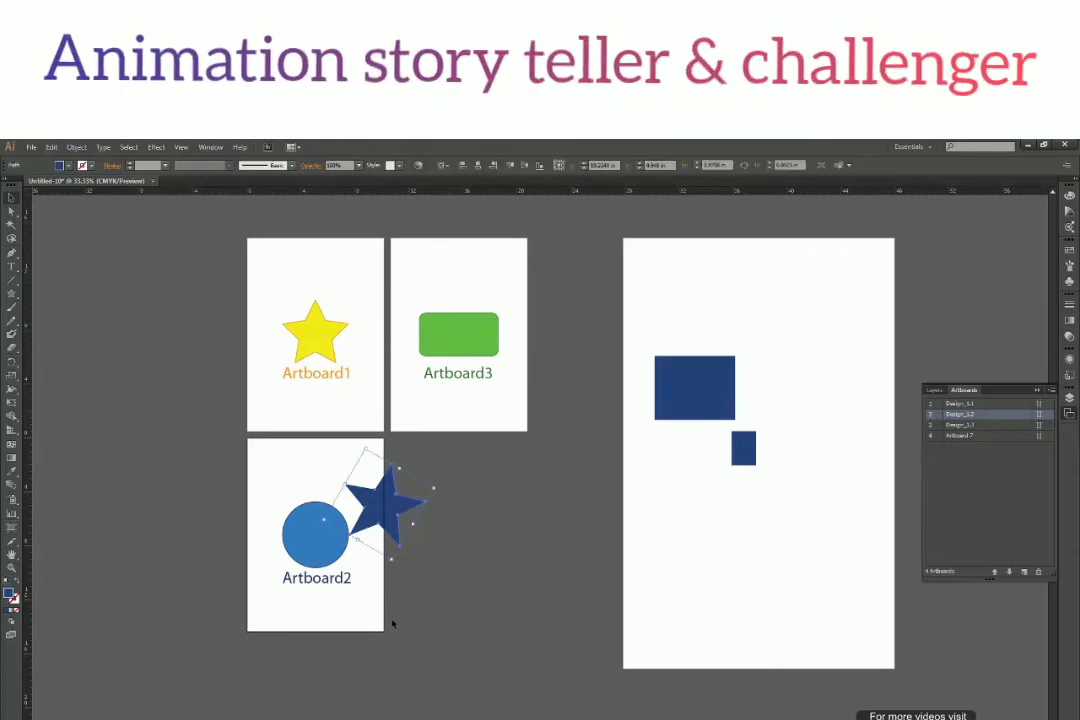
key(Right)
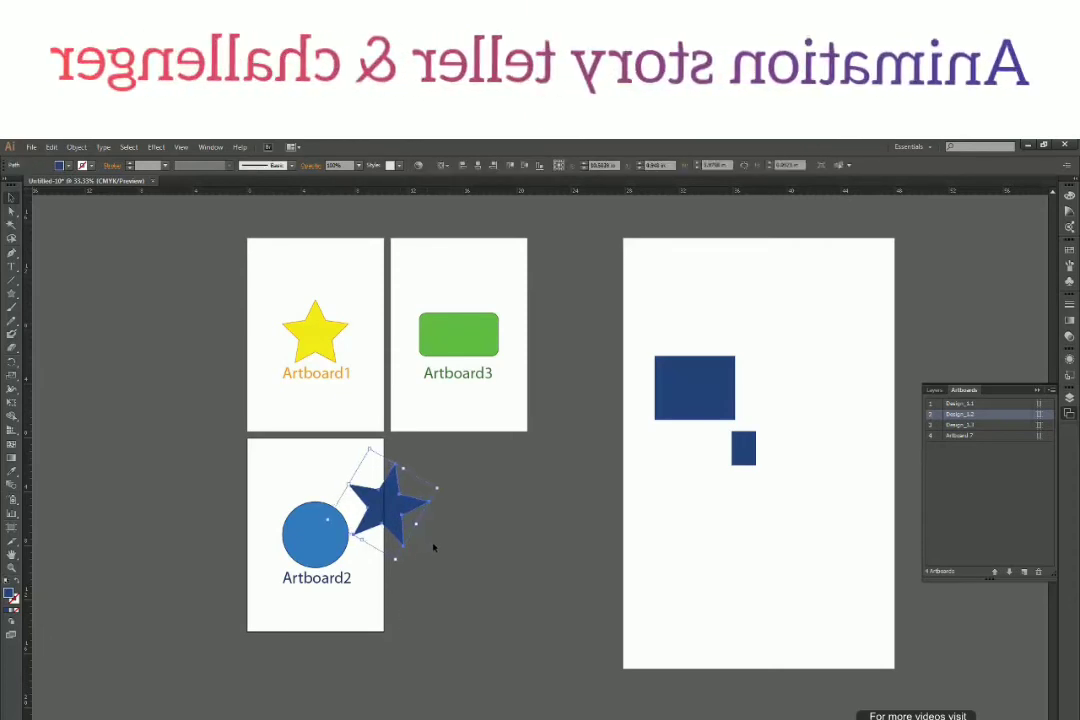
click(419, 562)
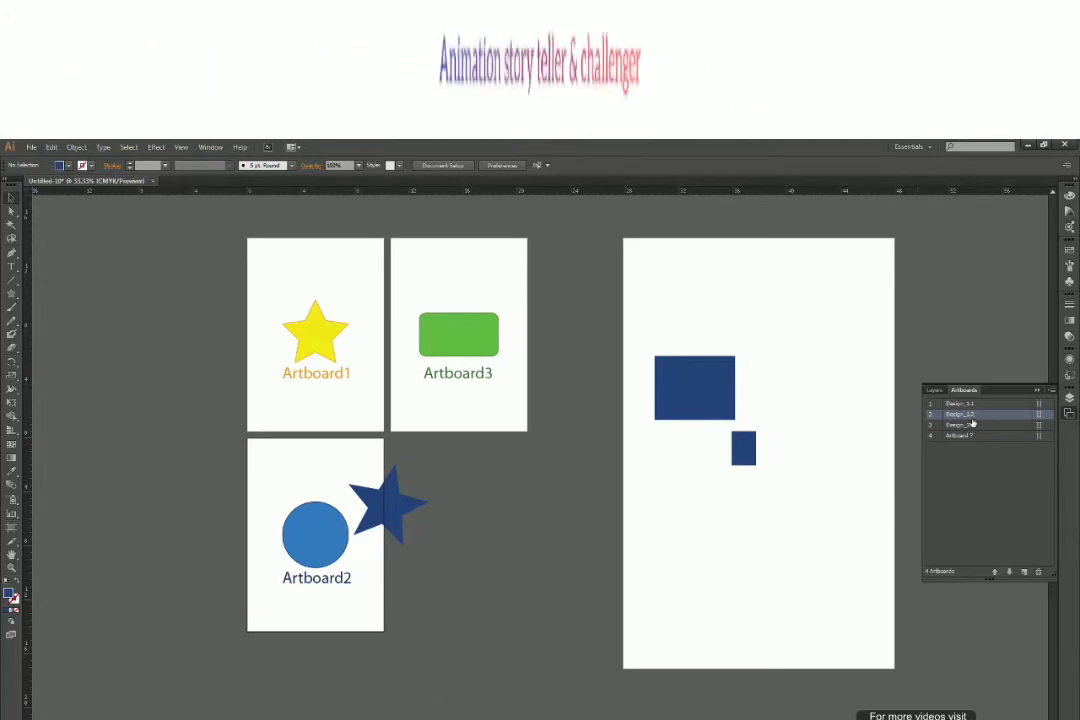
- Duplicate the blue circle's artboard, Design_1.2, together with its artwork and the star crossing its edge
key(ctrl+0)
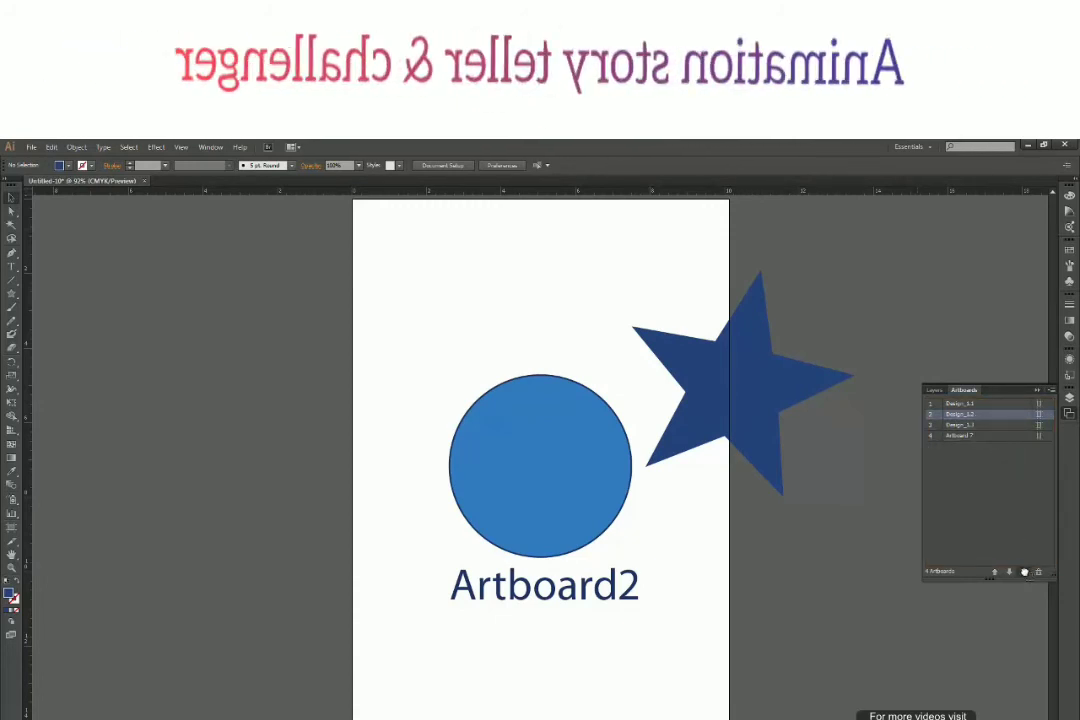
click(1024, 571)
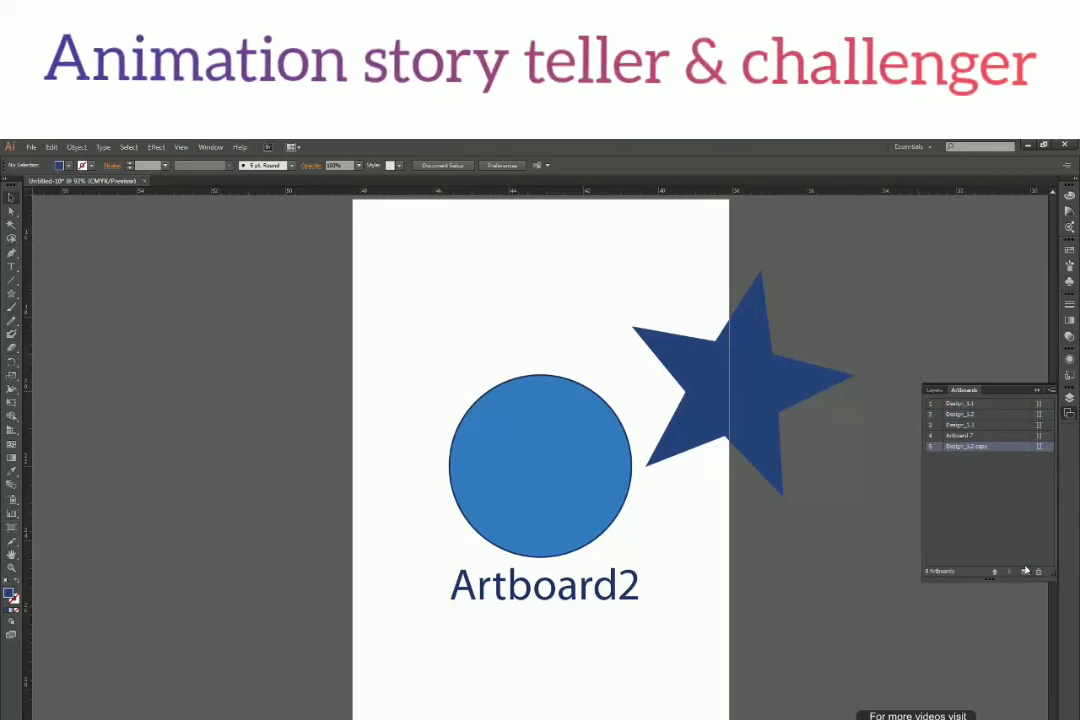
key(ctrl+minus)
key(ctrl+minus)
key(ctrl+minus)
key(ctrl+minus)
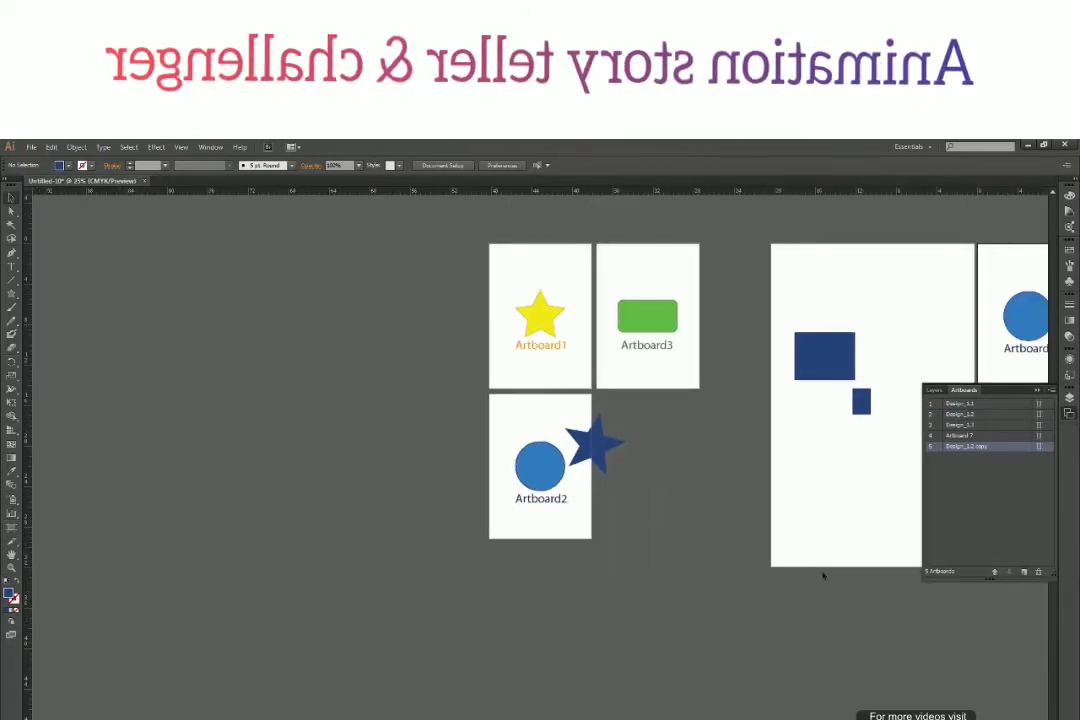
scroll(586, 569, right, 5)
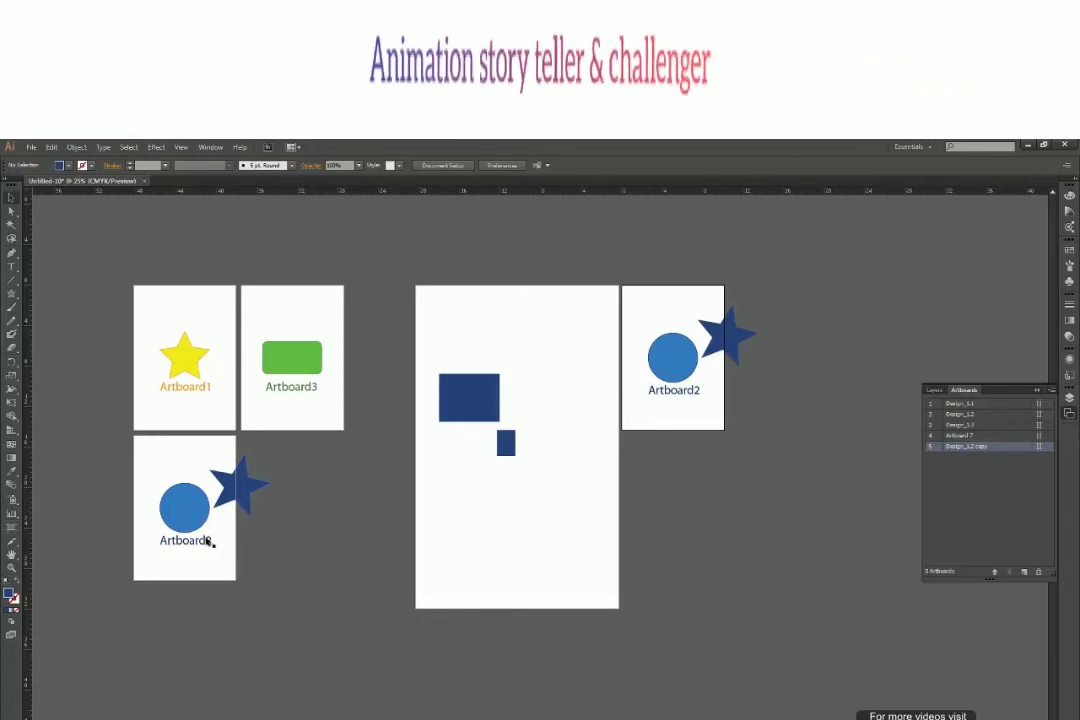
- Rotate the star on the copied artboard and move it further right across the edge, and duplicate that artboard with its artwork
drag(728, 345, 771, 343)
click(728, 455)
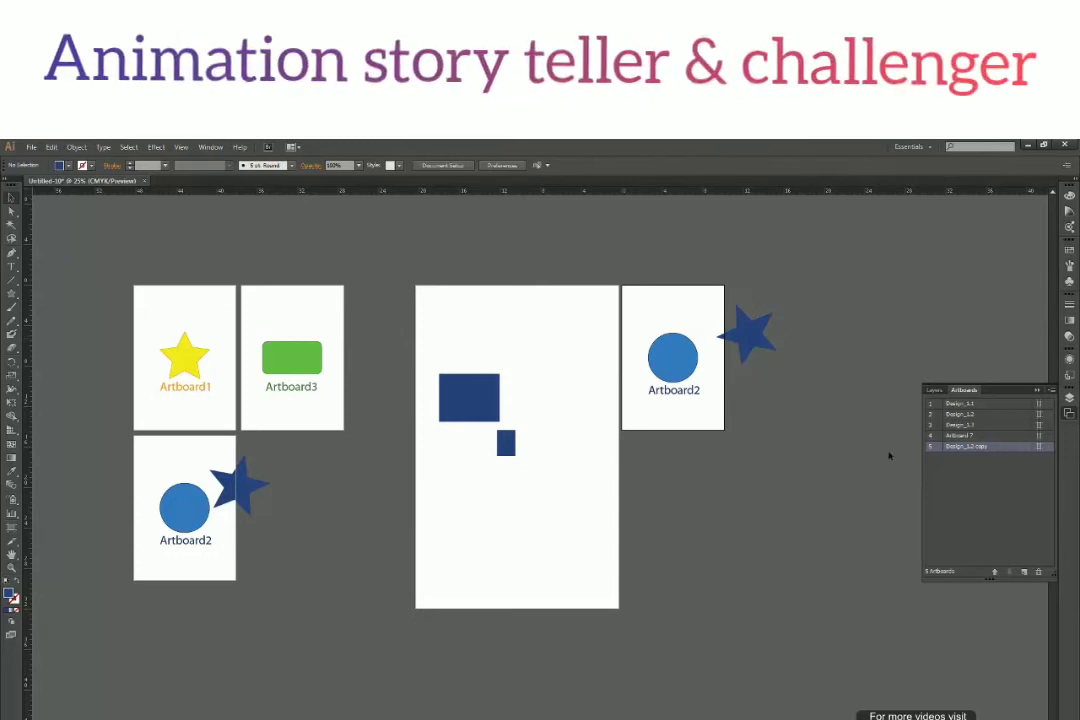
double_click(980, 446)
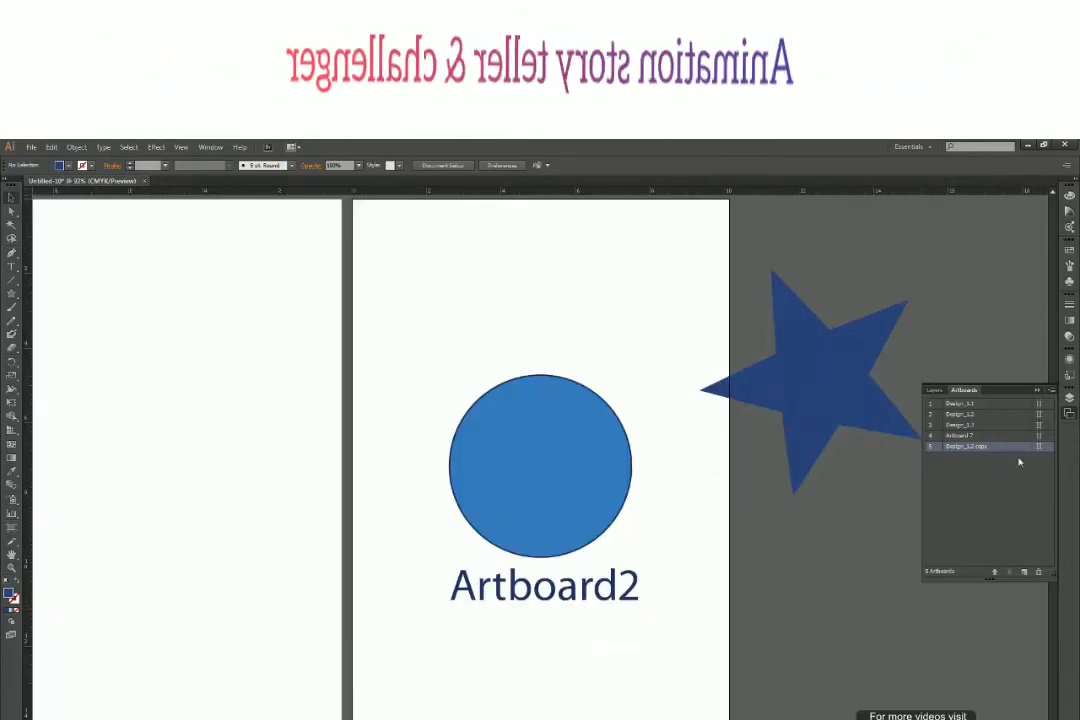
click(1023, 572)
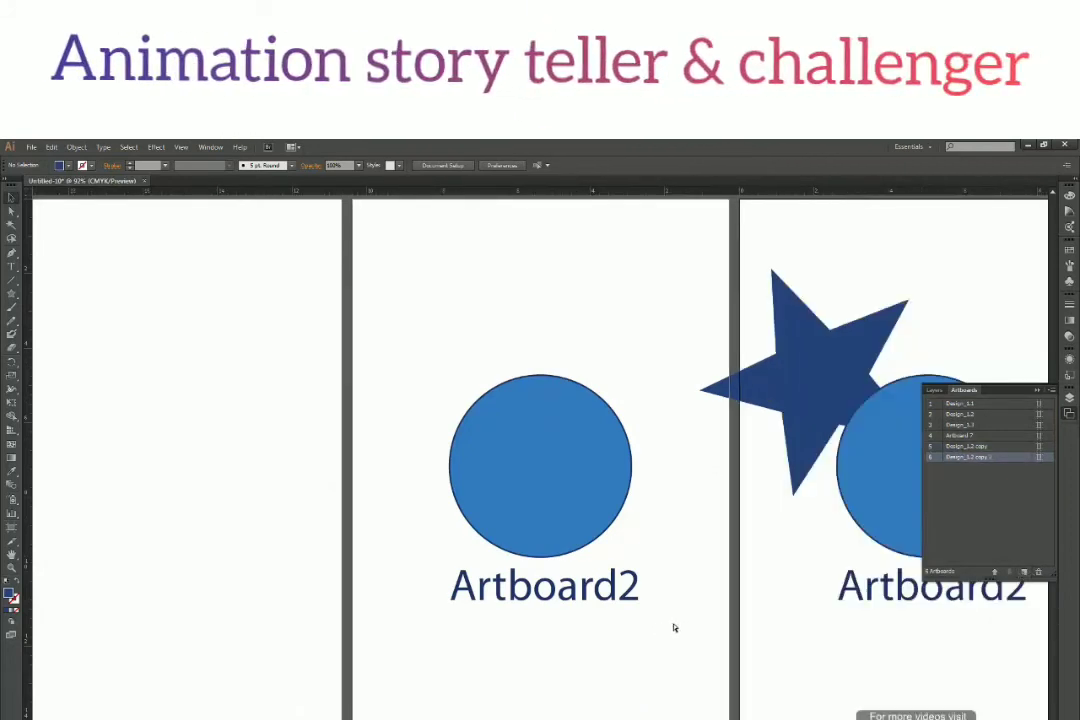
key(ctrl+minus)
key(ctrl+minus)
key(ctrl+minus)
drag(614, 524, 599, 514)
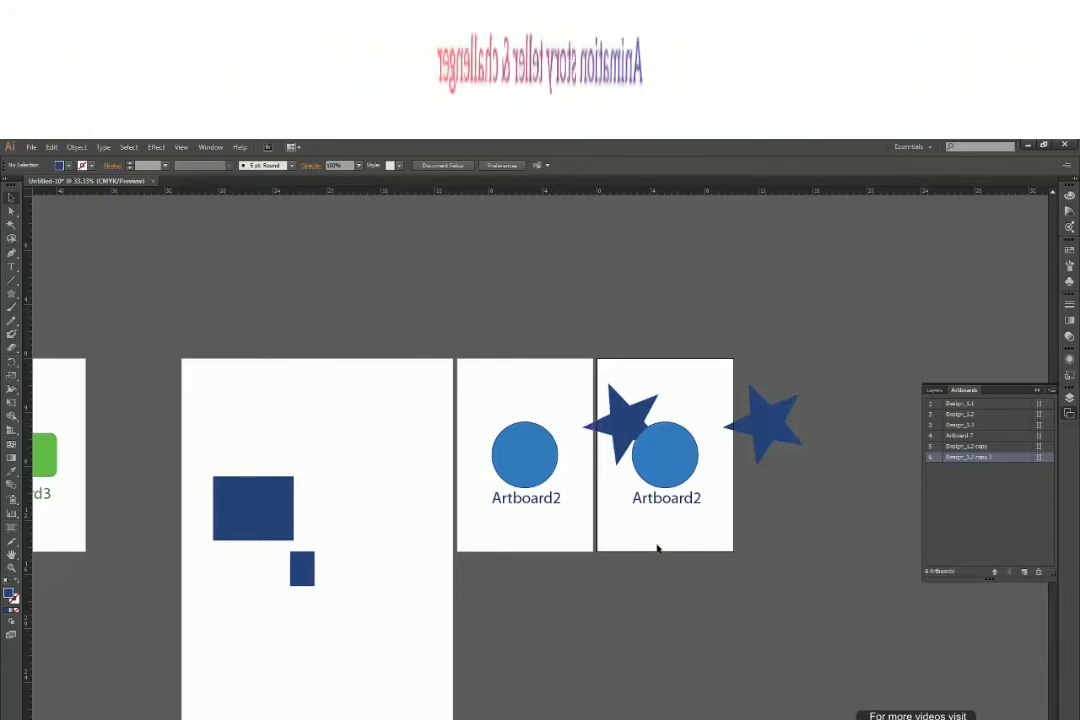
- Move the overlapping star left so it spans the two copied artboards, and shift the outer star slightly left
drag(627, 425, 593, 428)
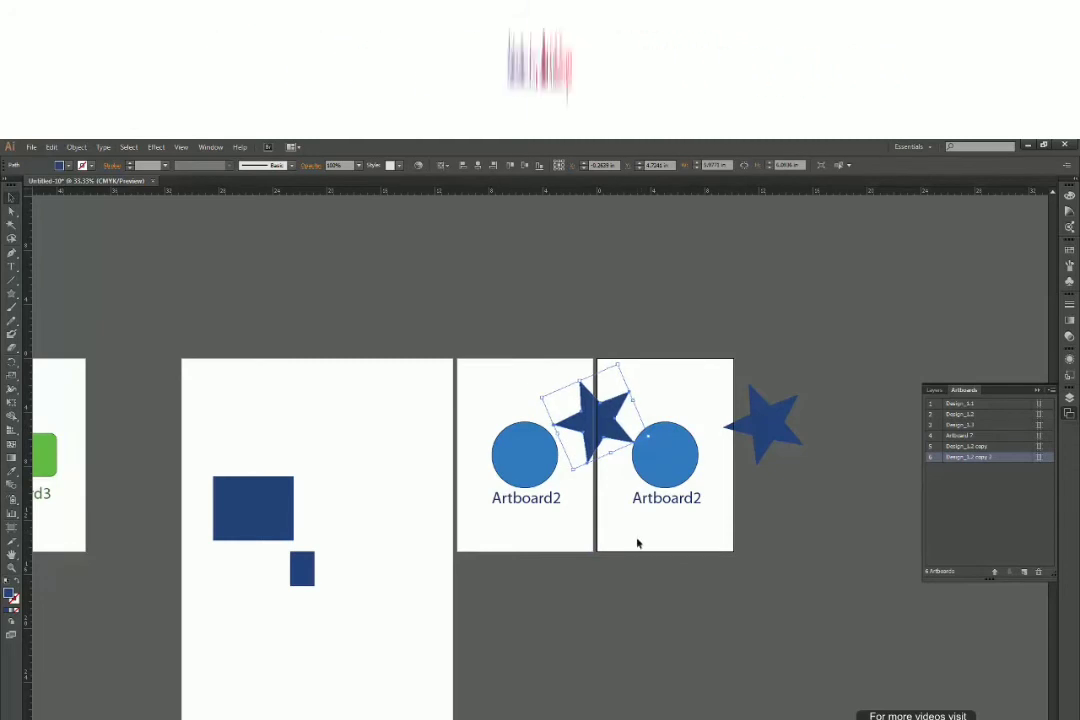
drag(644, 569, 763, 439)
click(735, 560)
click(680, 598)
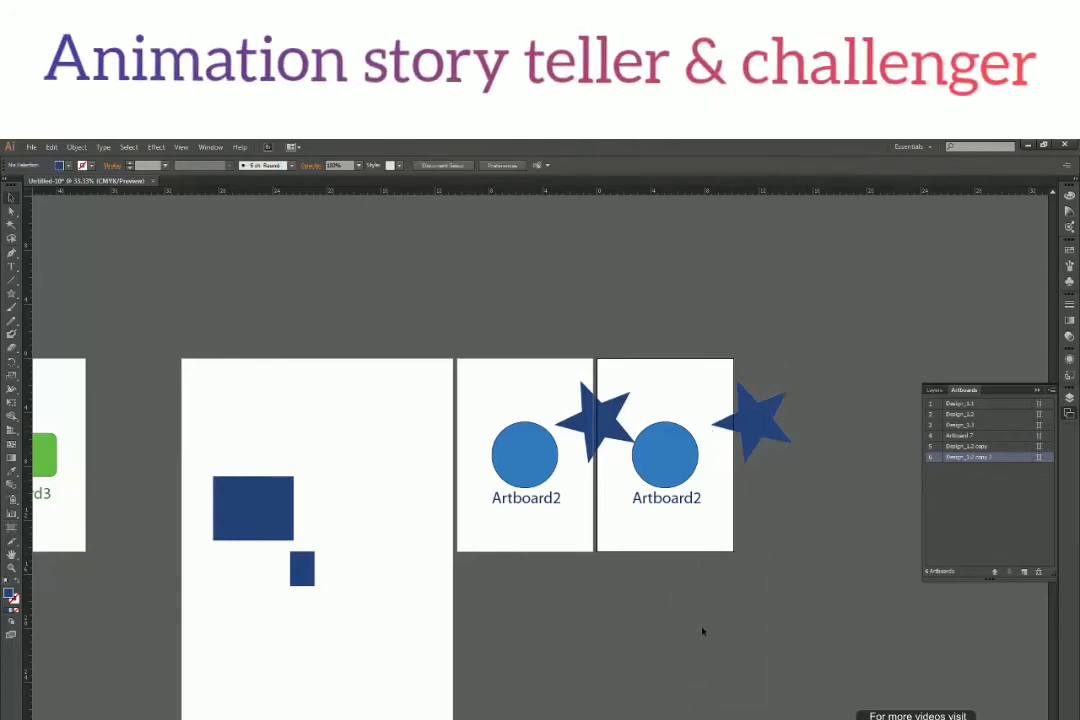
- Duplicate the Design_1.2 copy 2 artboard together with its artwork
double_click(1011, 457)
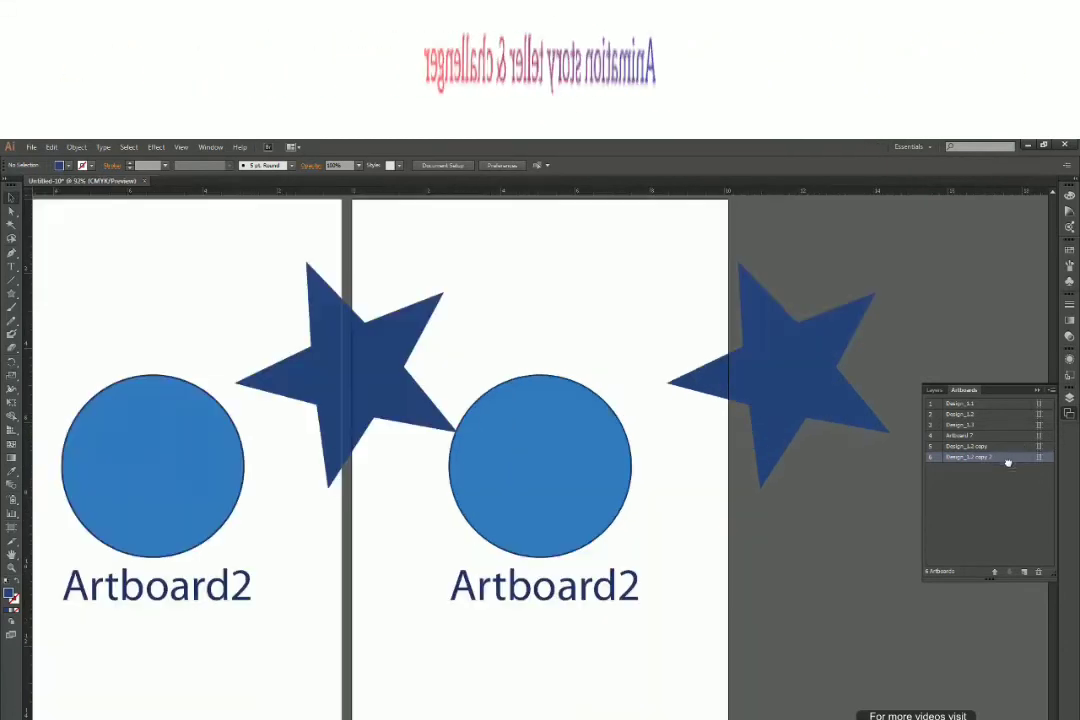
click(1024, 572)
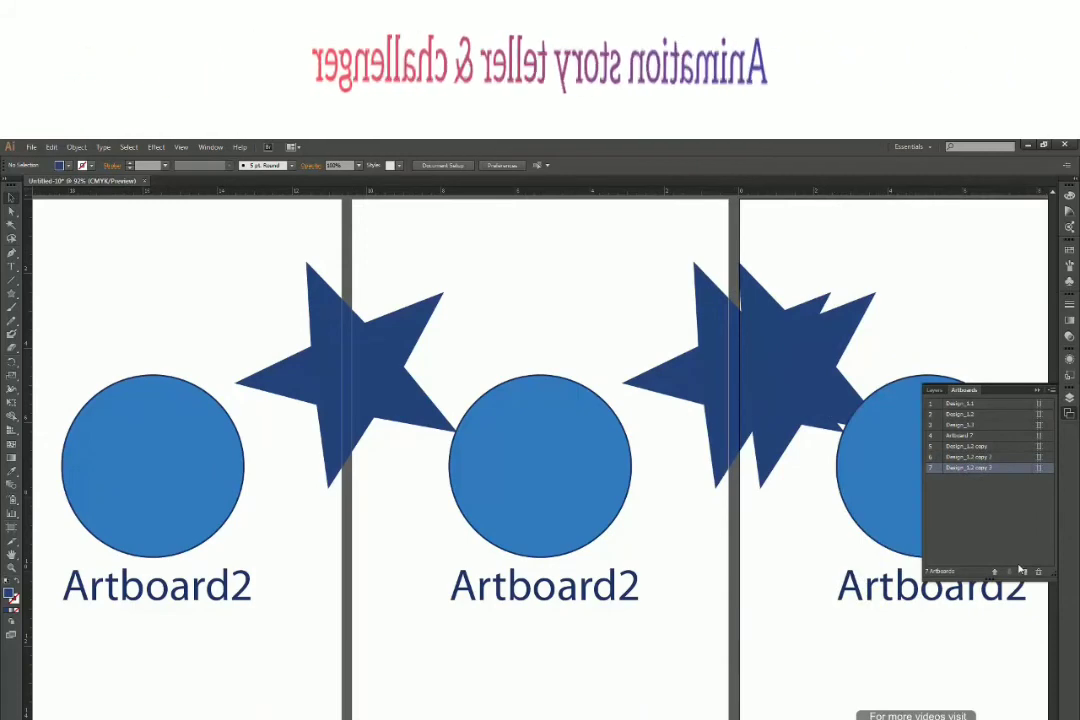
key(ctrl+minus)
key(ctrl+minus)
key(ctrl+minus)
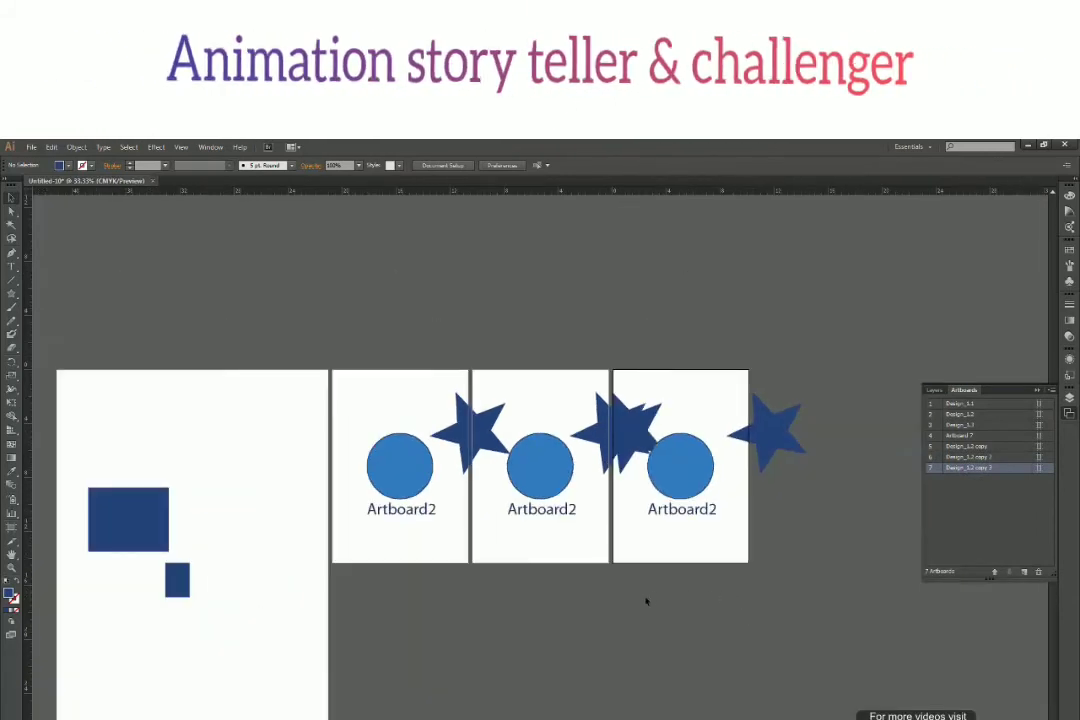
- Delete the middle copied artboard, Design_1.2 copy 2, and undo the deletion
click(1008, 457)
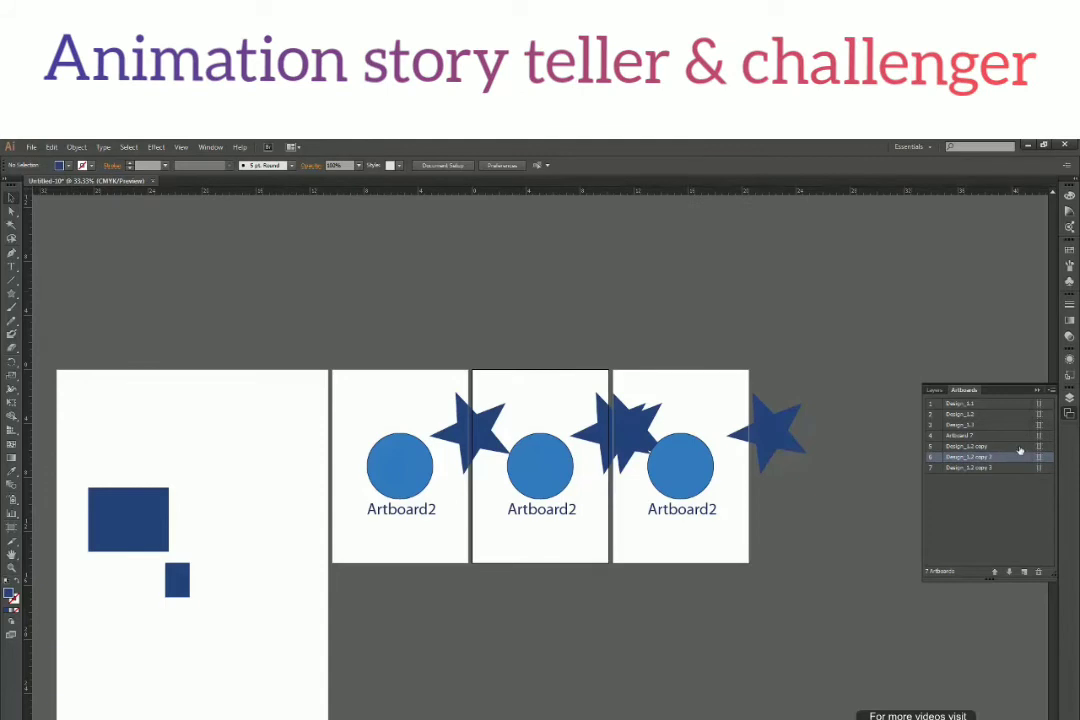
click(1038, 573)
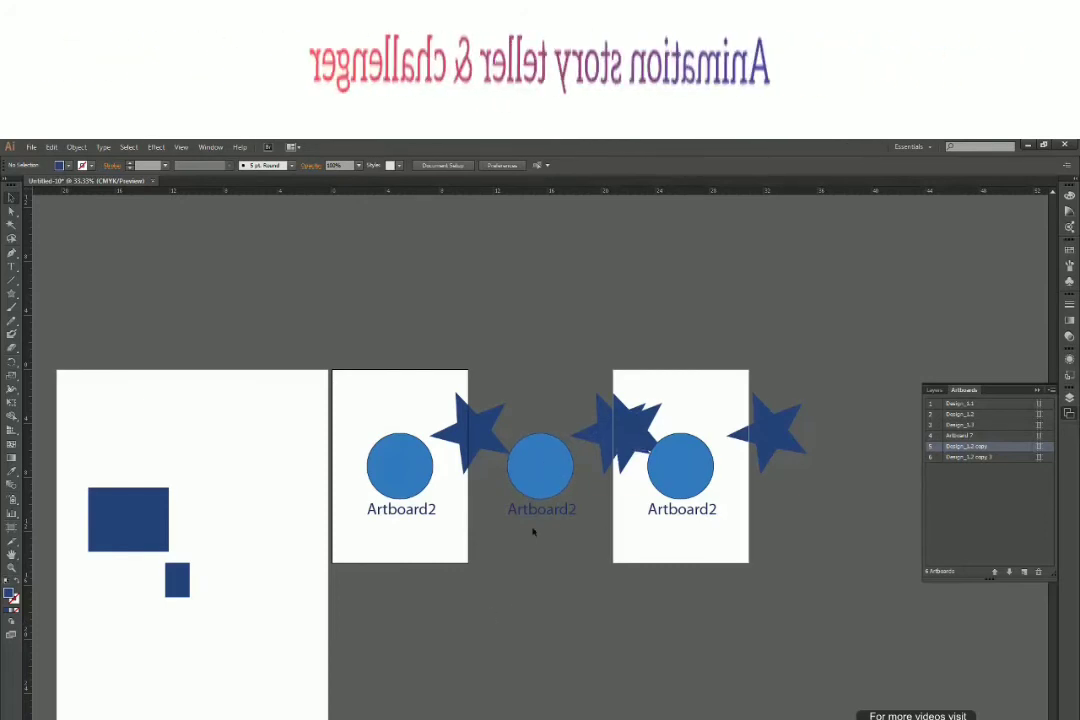
drag(533, 531, 533, 532)
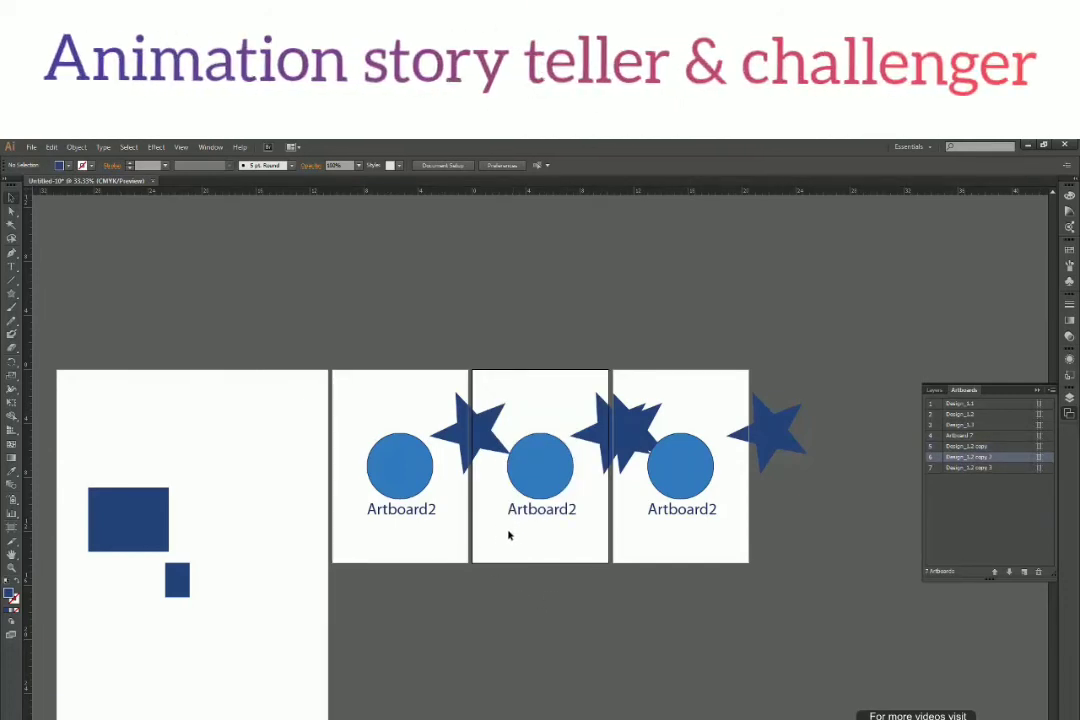
- Remove the last duplicated artboard at the right end of the row together with its artwork
click(716, 557)
key(Delete)
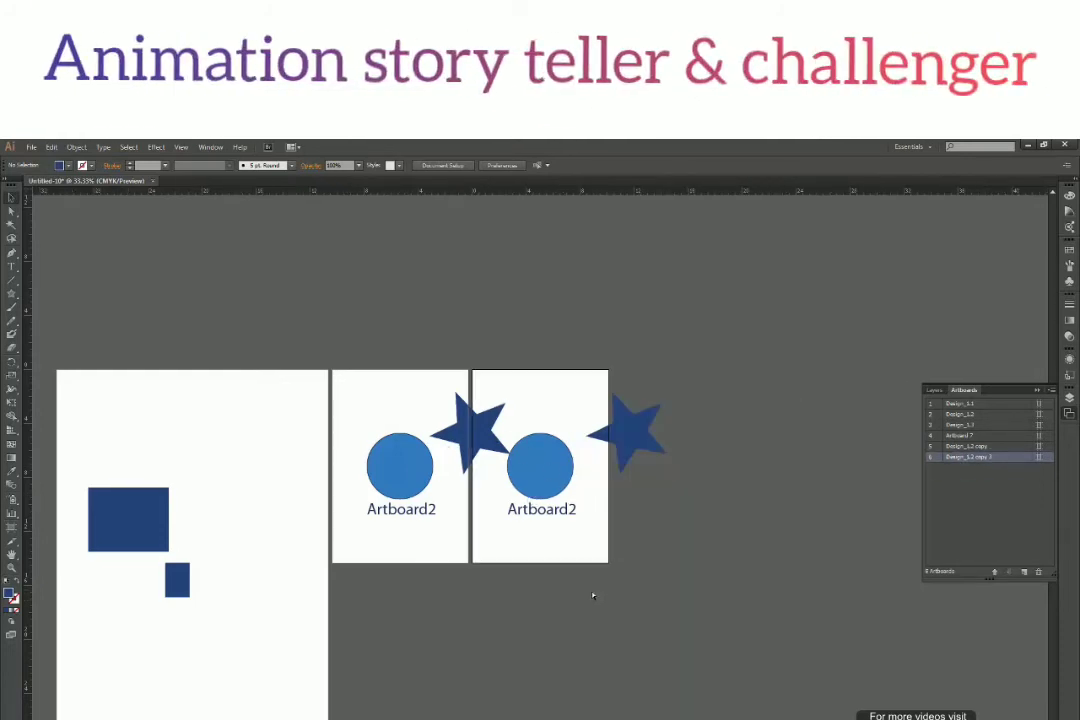